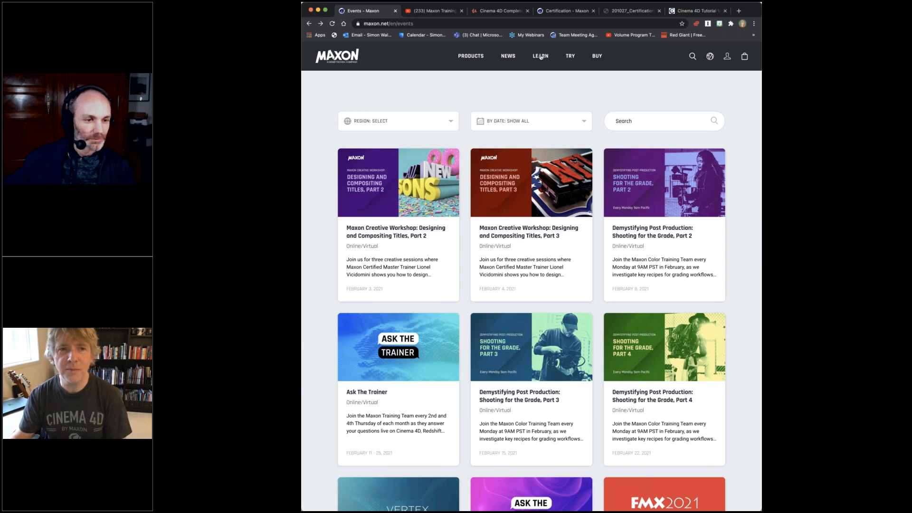
- Switch to the Maxon Training Team YouTube channel and highlight the channel name
left_click(509, 58)
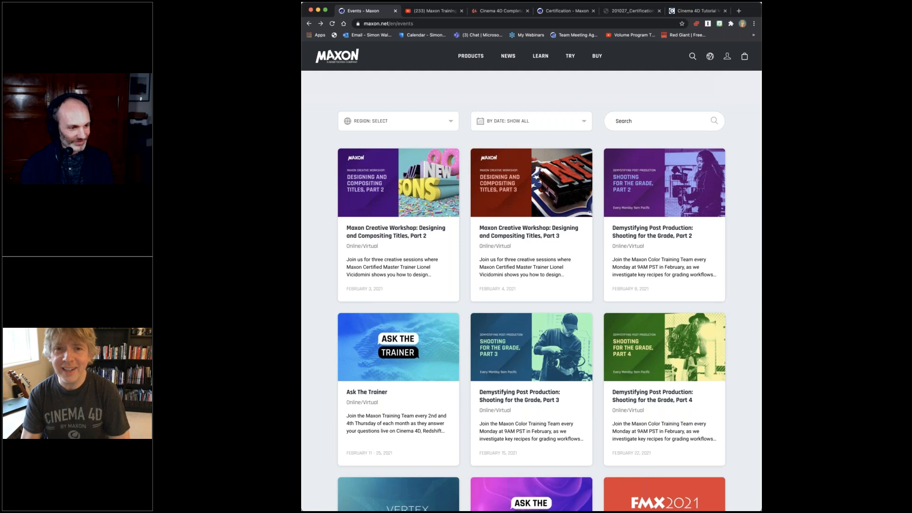
left_click(436, 11)
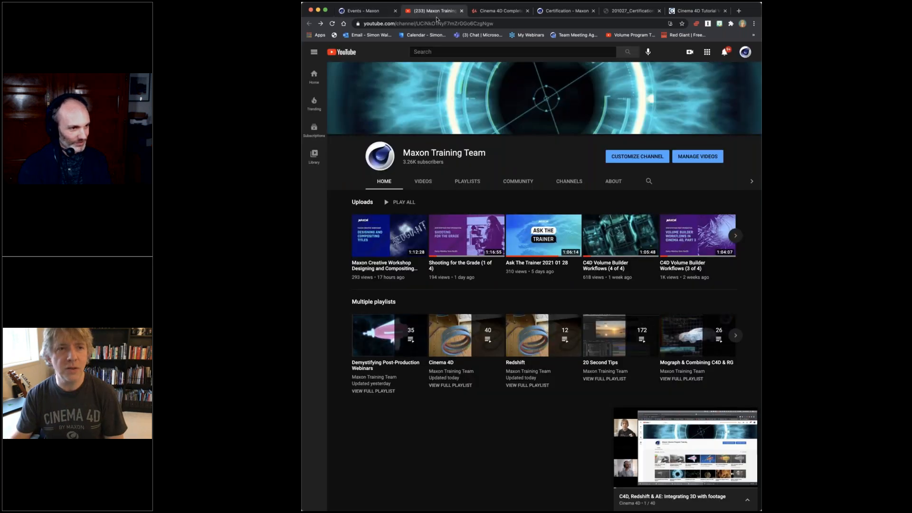
triple_click(445, 153)
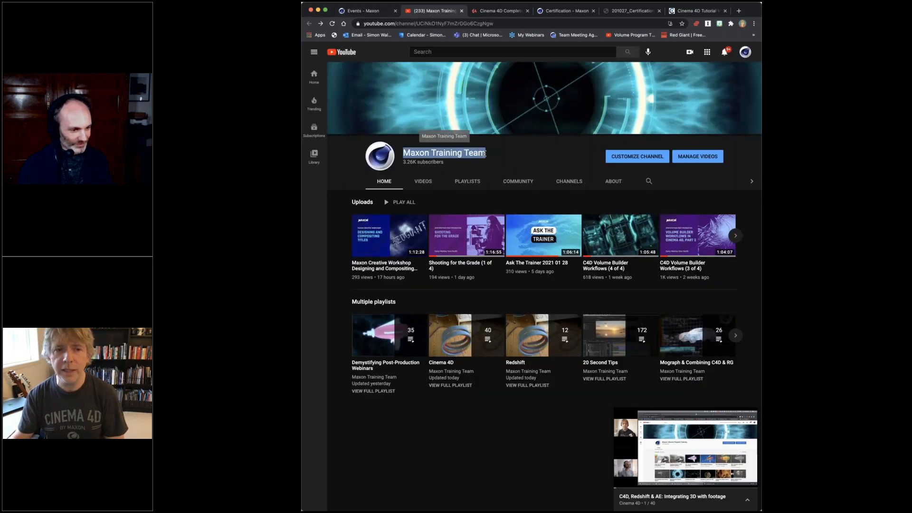
left_click(518, 155)
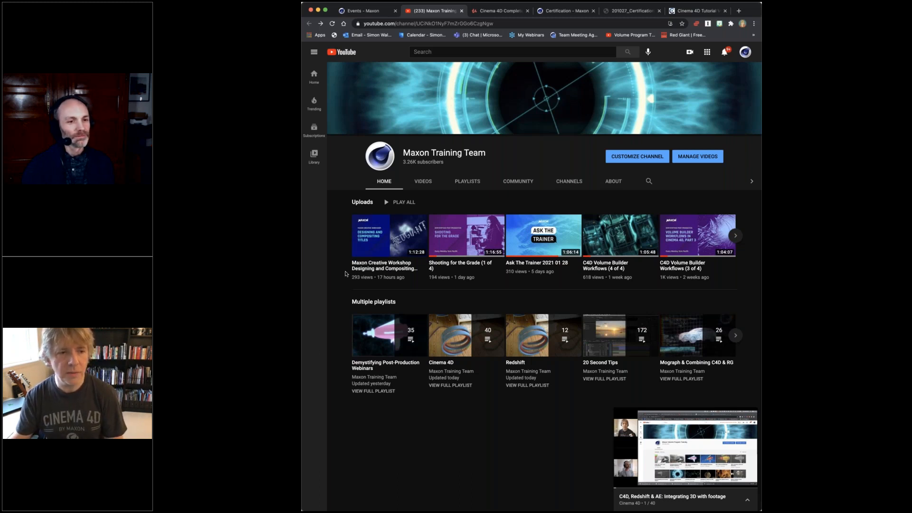
- Open the video "Maxon Creative Workshop Designing and Compositing Titles", pause it and expand its description
left_click(394, 243)
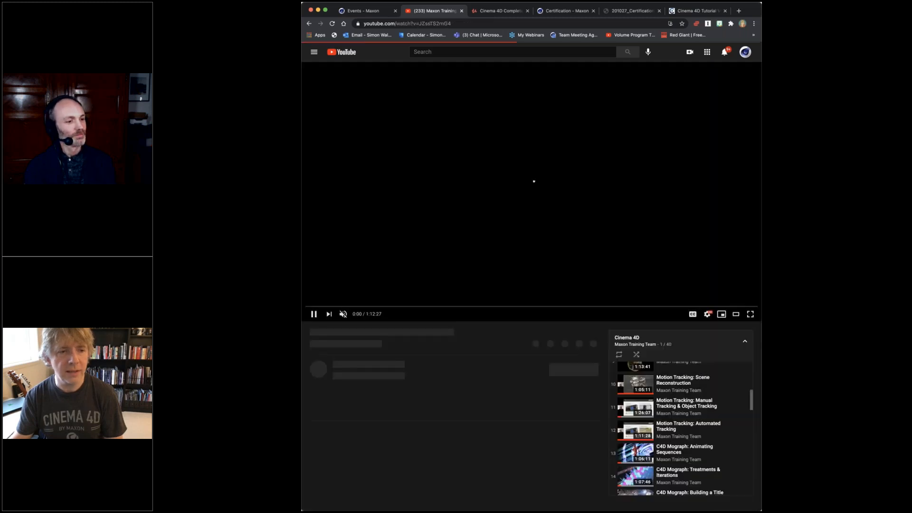
left_click(314, 314)
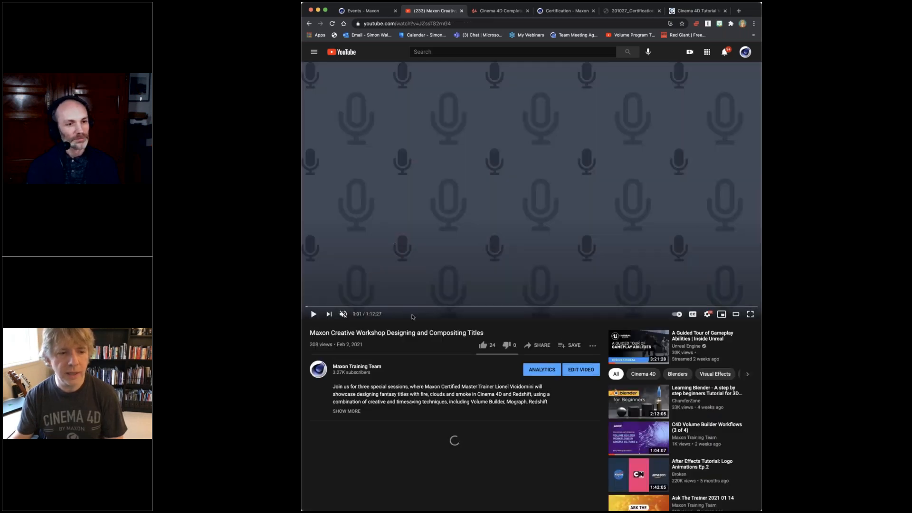
scroll(353, 256, "down", 4)
left_click(354, 255)
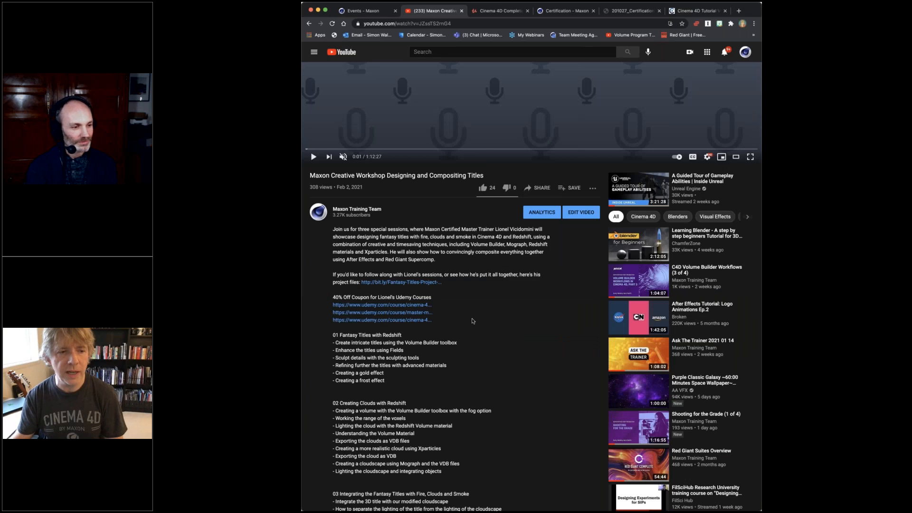
- Highlight the description's paragraph with the project files link, then clear the highlight
scroll(473, 321, "down", 2)
scroll(473, 321, "down", 1)
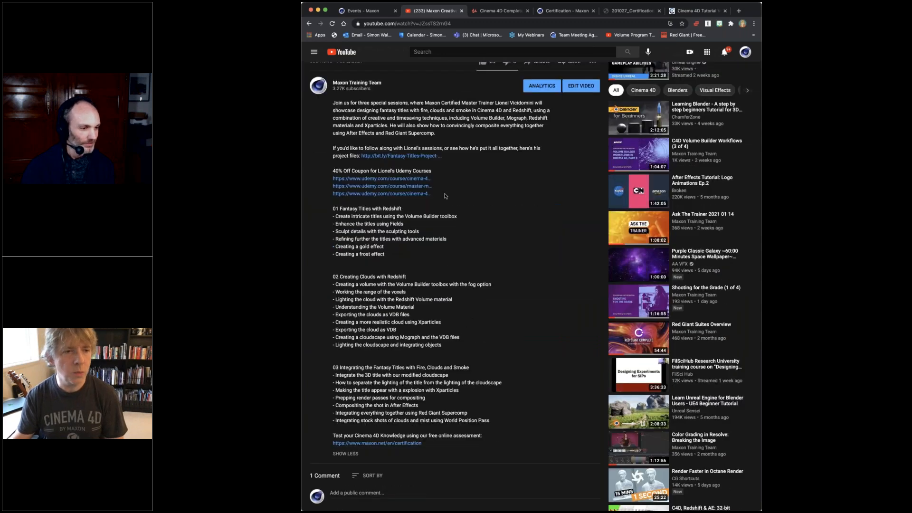
left_click_drag(333, 147, 497, 157)
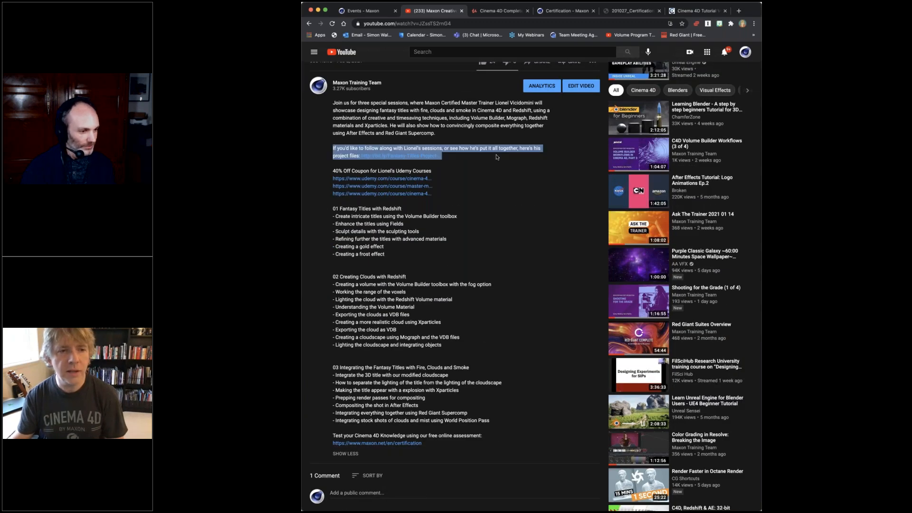
left_click(518, 211)
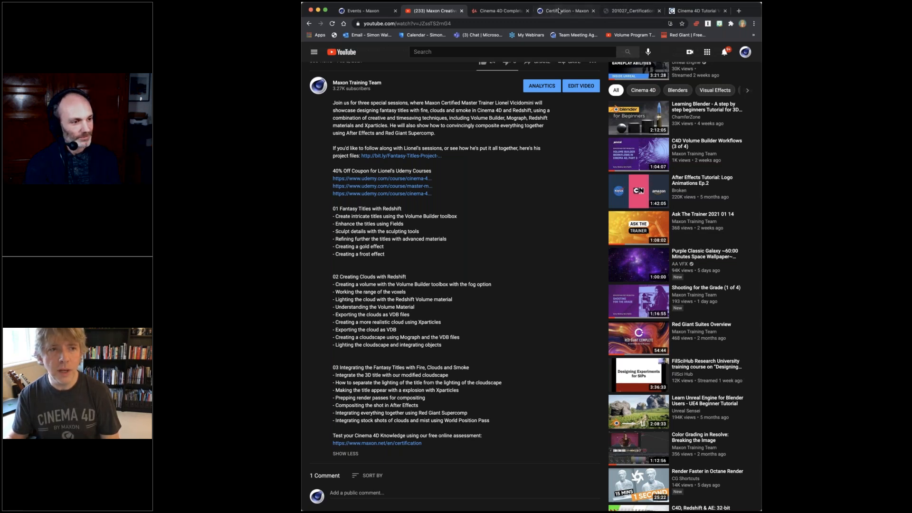
- Show the Udemy course page "Cinema 4D Complete : Vol. 1 The Essentials" and return to the Maxon Events page
left_click(500, 11)
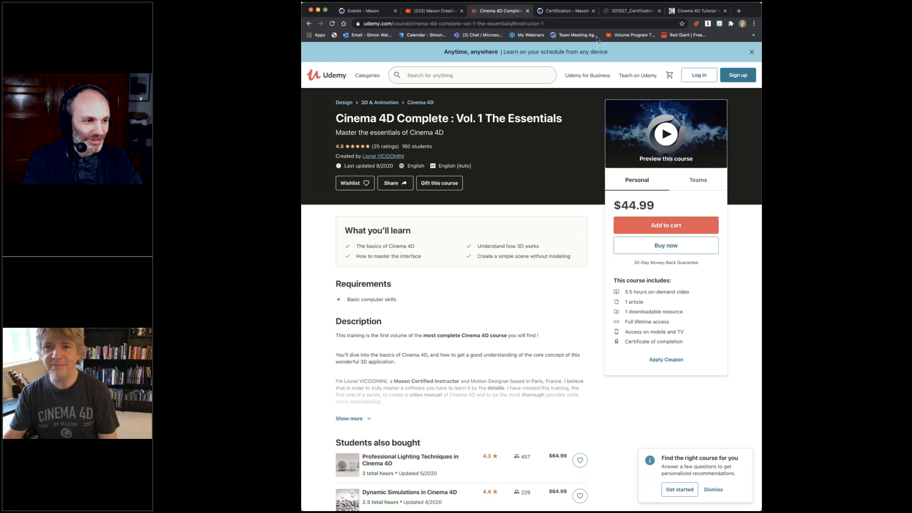
left_click(368, 11)
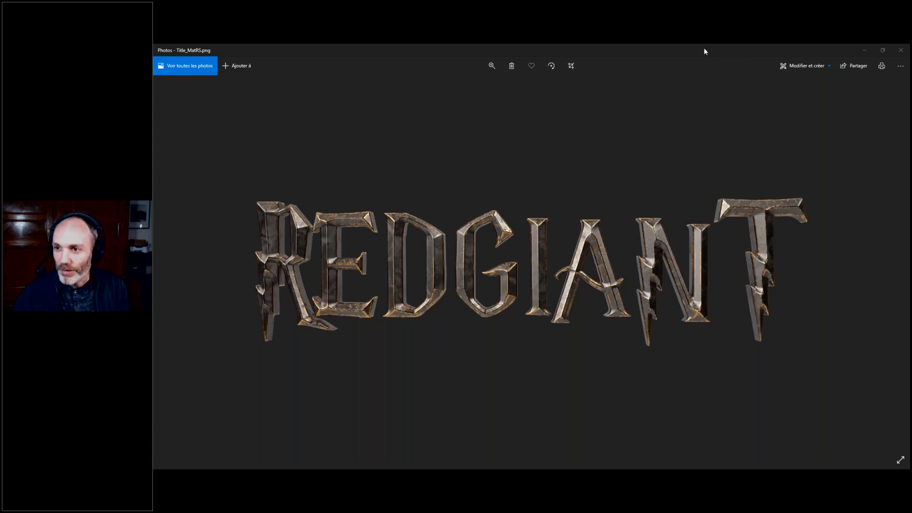
- Move the Title_MatRS.png window aside, enlarge the node graph area and look through the iron_gold material's nodes
left_click_drag(705, 50, 154, 190)
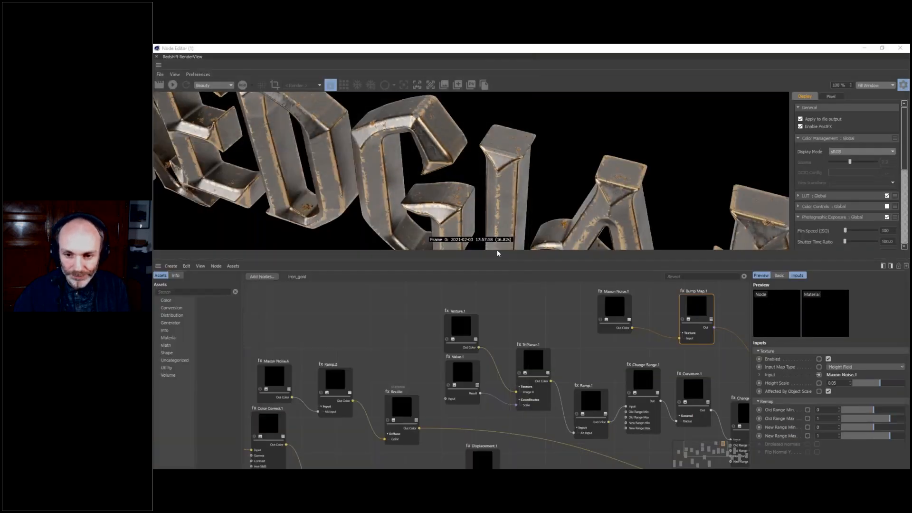
left_click_drag(502, 260, 497, 138)
middle_click_drag(573, 303, 385, 266)
middle_click_drag(294, 297, 672, 312)
middle_click_drag(518, 316, 238, 324)
middle_click_drag(589, 228, 464, 227)
middle_click_drag(634, 226, 463, 261)
- Reposition the Iron, Maxon Noise.2, Bump Map.1 and Maxon Noise.1 nodes to space out the iron part of the graph
left_click_drag(448, 268, 460, 213)
left_click_drag(387, 236, 394, 200)
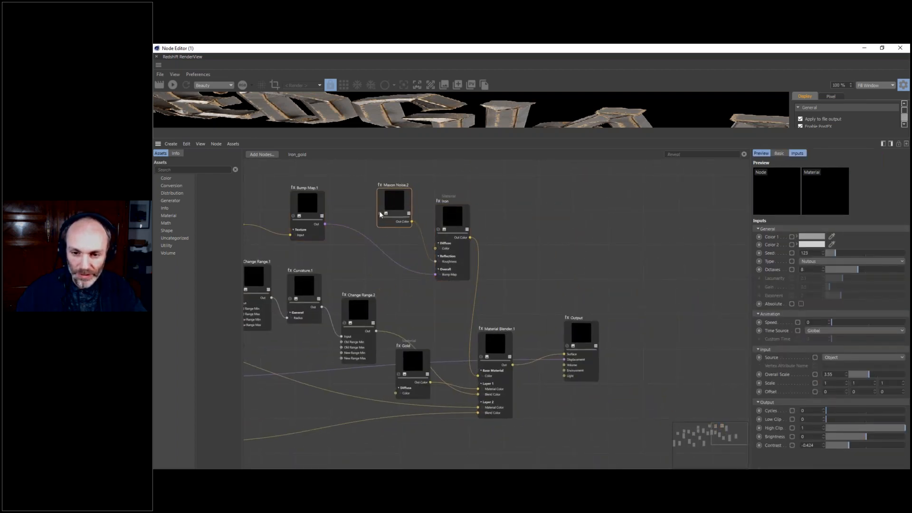
middle_click_drag(306, 201, 437, 224)
left_click_drag(437, 226, 469, 232)
left_click_drag(355, 220, 387, 222)
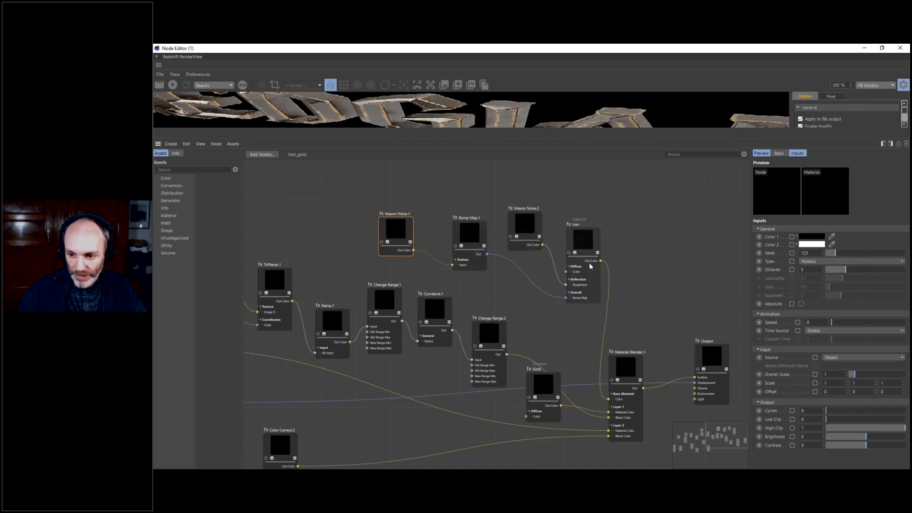
- Nudge the Iron and Material Blender.1 nodes to clearer positions and show their properties
left_click_drag(590, 243, 584, 248)
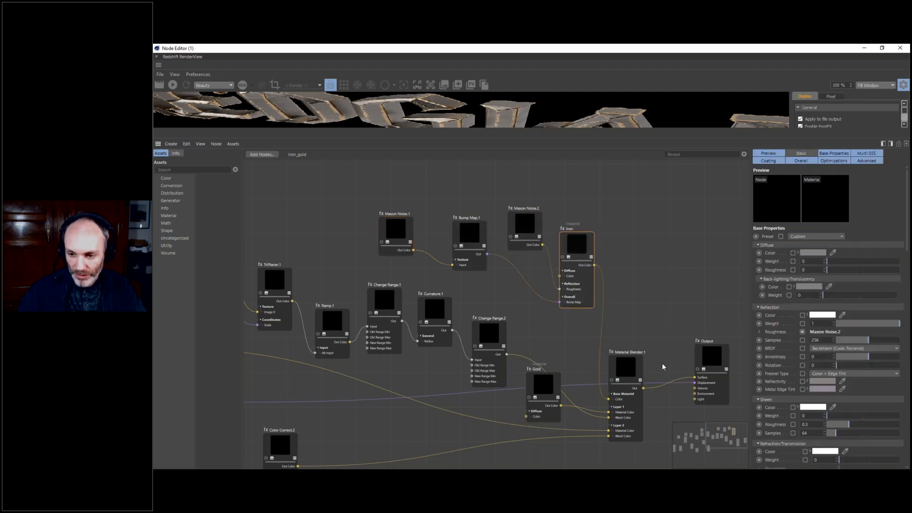
left_click_drag(626, 366, 634, 363)
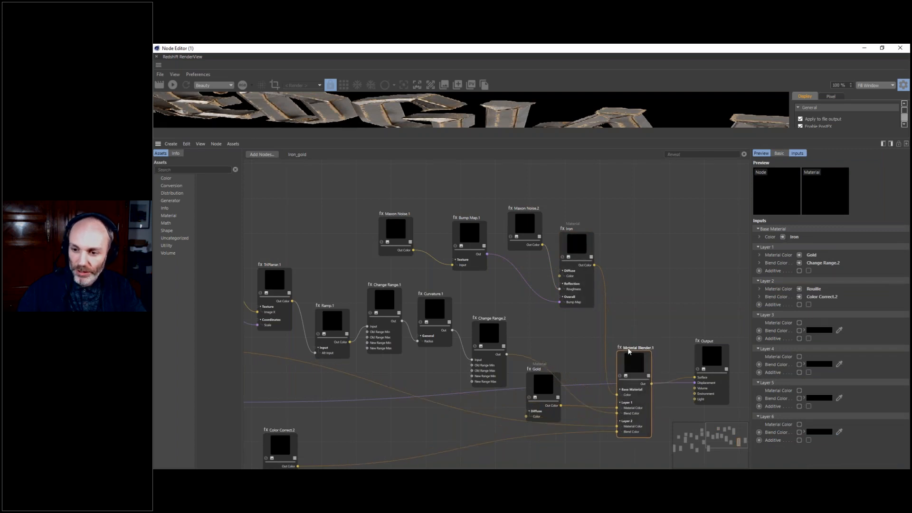
left_click_drag(641, 348, 640, 339)
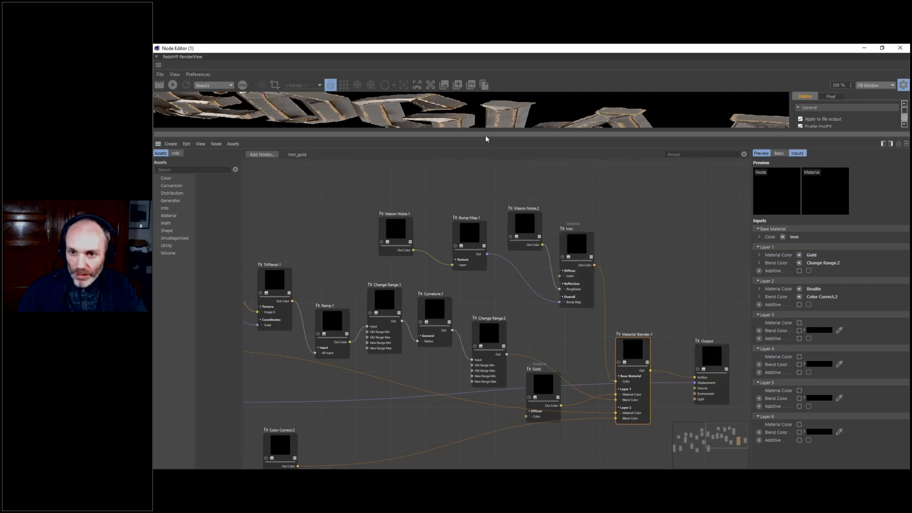
- Enlarge the Redshift RenderView area and run the interactive render of the title briefly before stopping it
left_click_drag(485, 140, 485, 273)
left_click(172, 85)
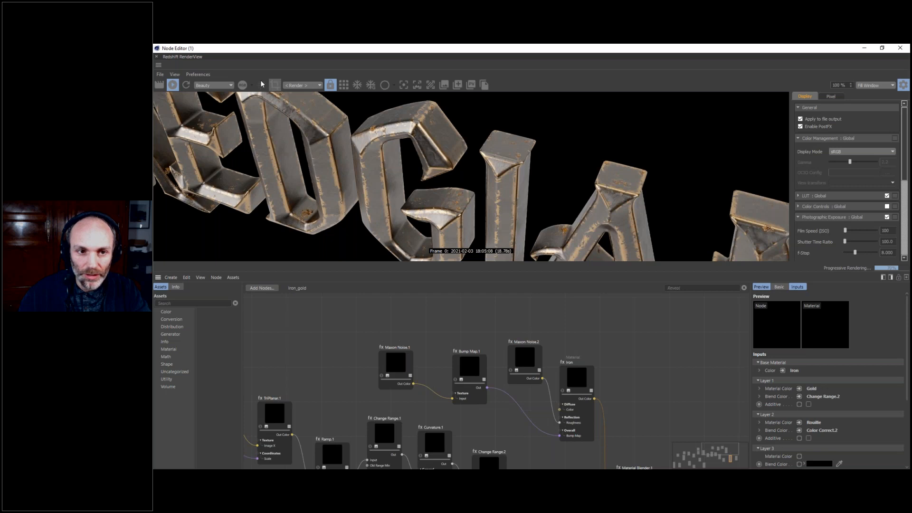
left_click(172, 84)
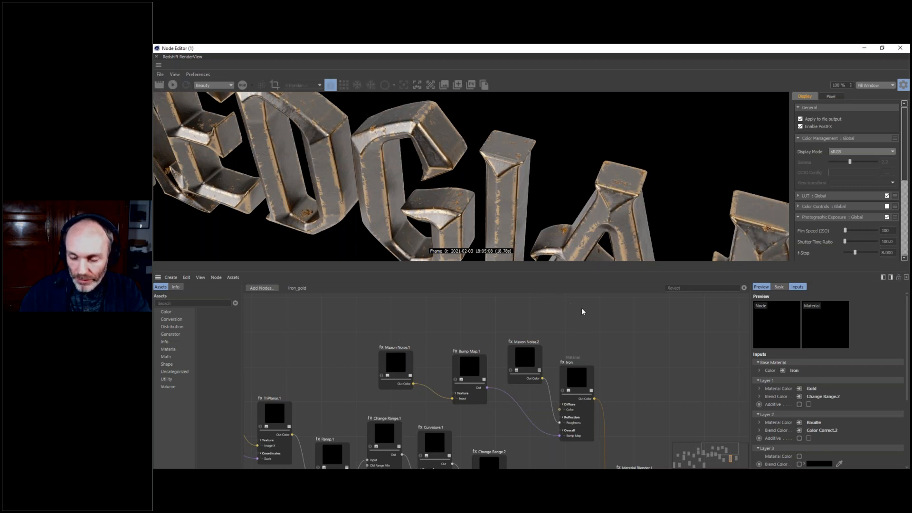
- Solo the Gold material node, move it upward in the graph and restart the interactive render to preview it
middle_click_drag(594, 394, 536, 284)
middle_click_drag(525, 401, 536, 364)
left_click(497, 374)
left_click_drag(497, 374, 512, 324)
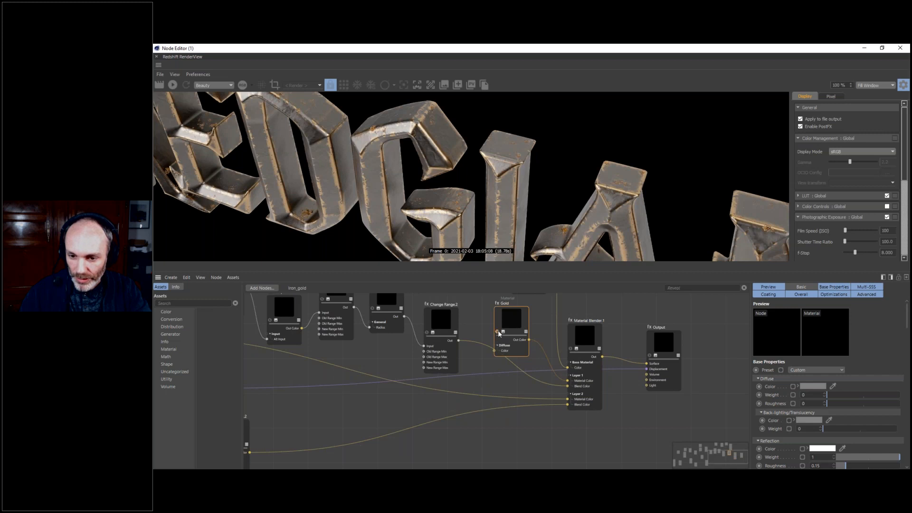
left_click(173, 85)
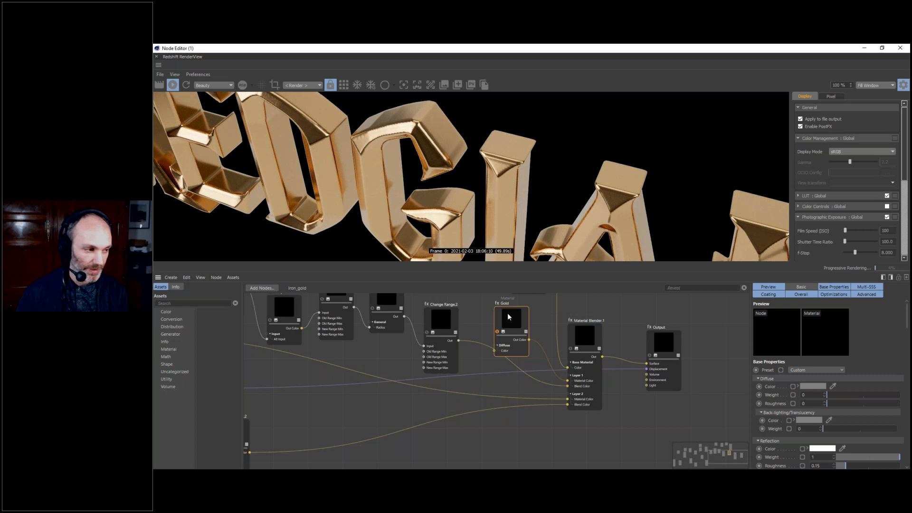
- Examine how the Gold and Change Range.2 nodes feed Layer 1 of Material Blender.1
mouse_move(513, 316)
left_mouse_down()
mouse_move(526, 323)
mouse_move(511, 320)
left_mouse_up()
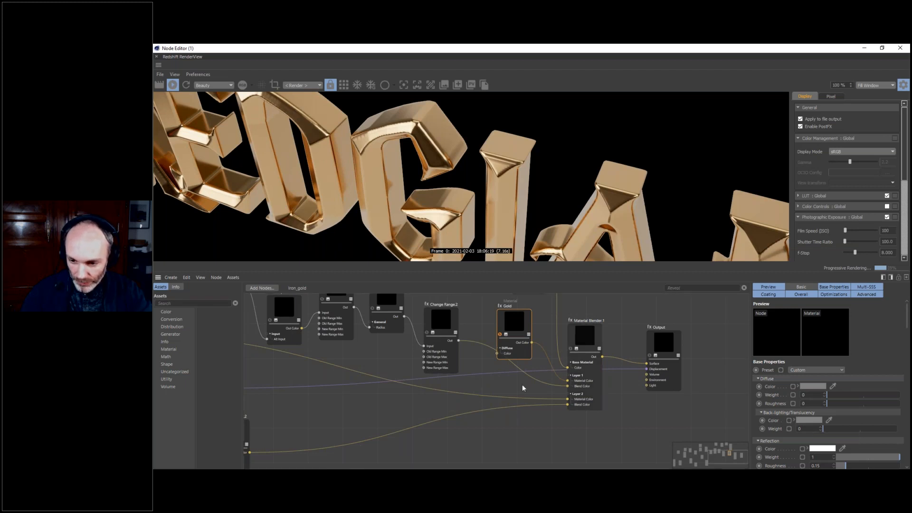
left_click_drag(513, 332, 517, 335)
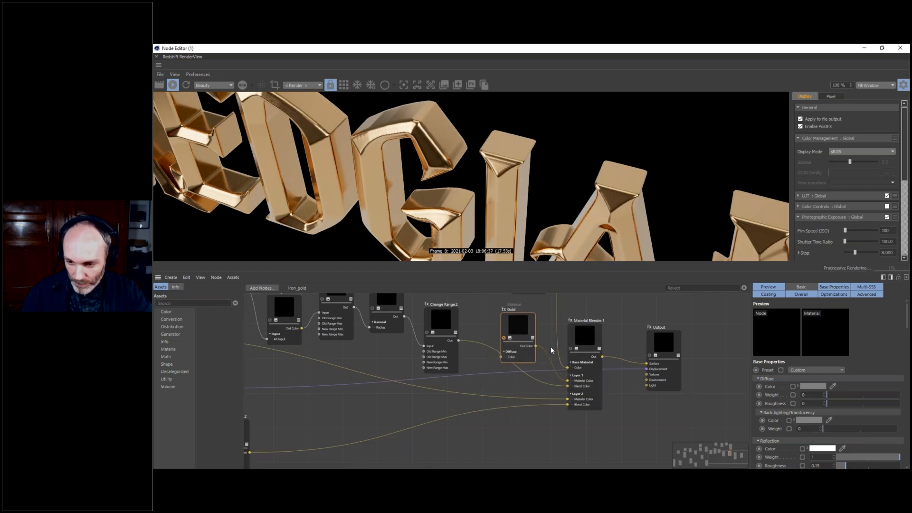
scroll(587, 383, "up", 3)
middle_click_drag(577, 387, 539, 411)
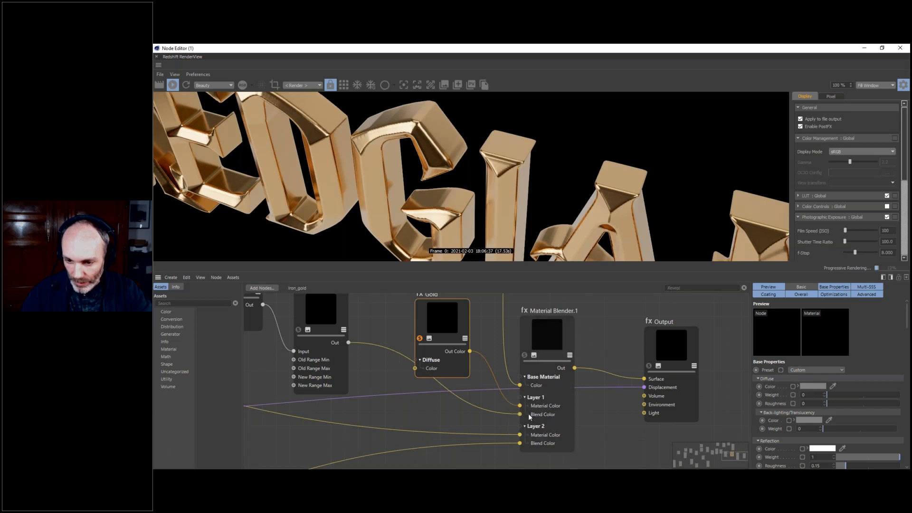
left_click_drag(522, 414, 506, 409)
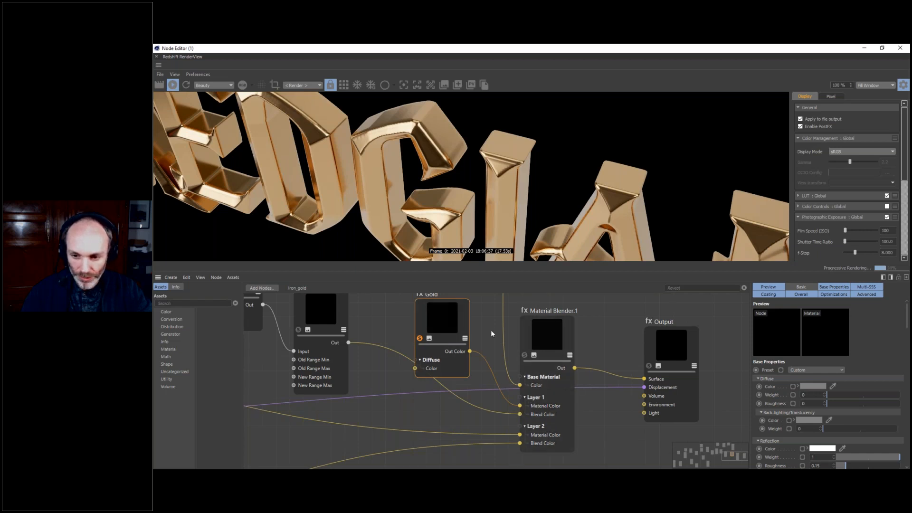
middle_click_drag(492, 329, 506, 391)
middle_click_drag(470, 432, 500, 380)
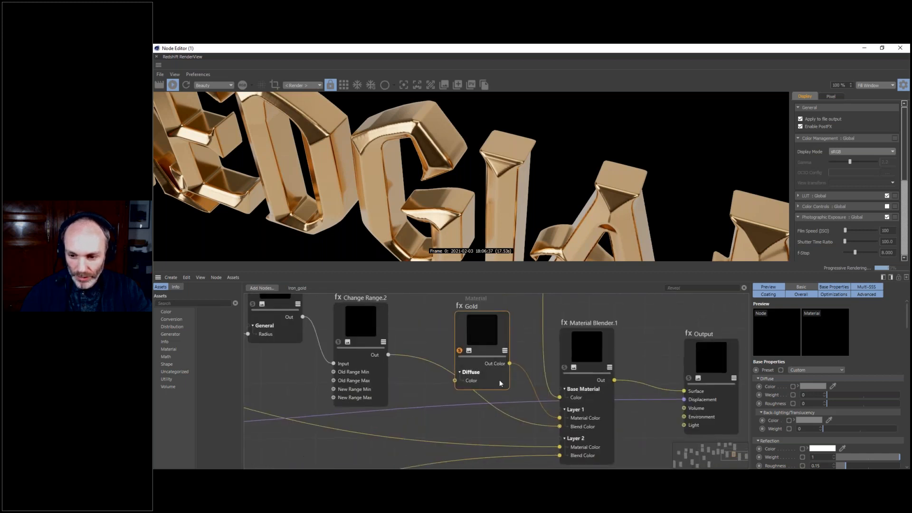
- Select the Change Range.2 node and solo it to preview the gold layer's blend mask
left_click_drag(376, 320, 377, 332)
left_click(335, 353)
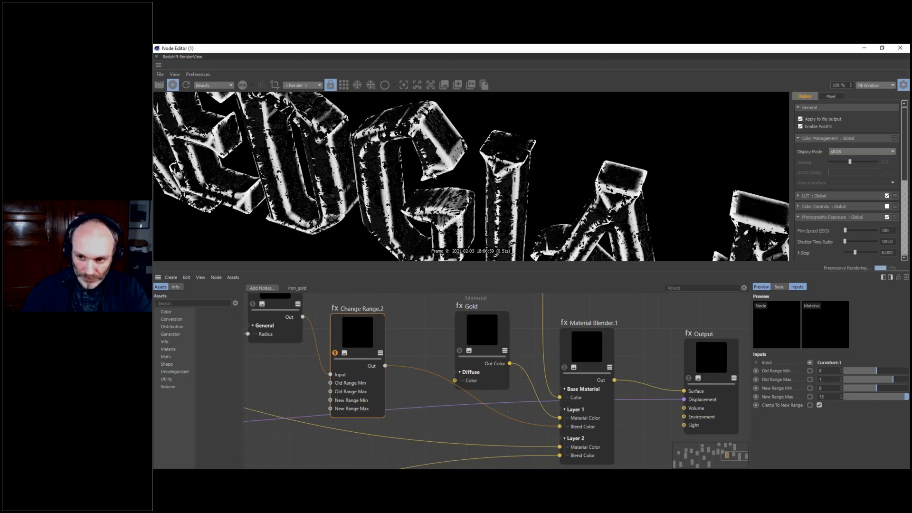
- Trace the mask's upstream nodes back to Texture.1, show its settings and undo the accidental move of that node
middle_click_drag(343, 326, 522, 381)
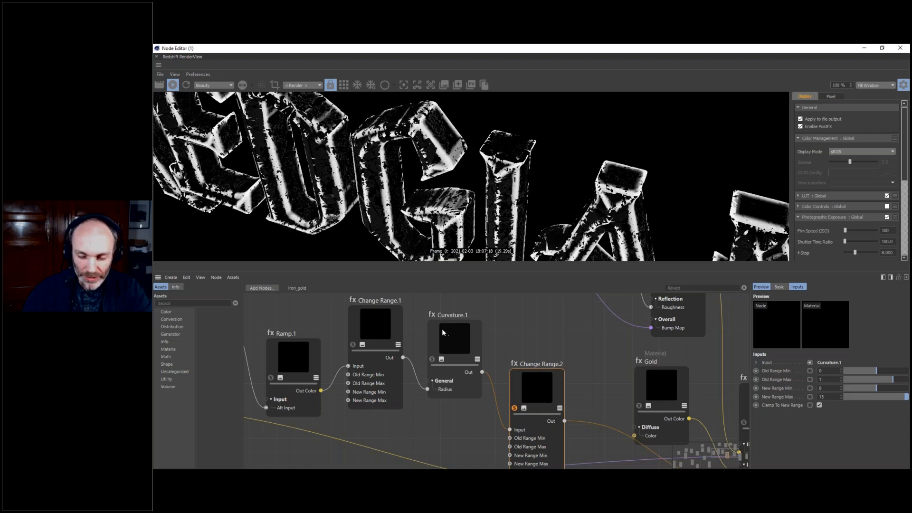
middle_click_drag(411, 337, 567, 360)
middle_click_drag(314, 309, 381, 338)
left_click_drag(366, 317, 372, 322)
key("ctrl+z")
middle_click_drag(488, 377, 426, 354)
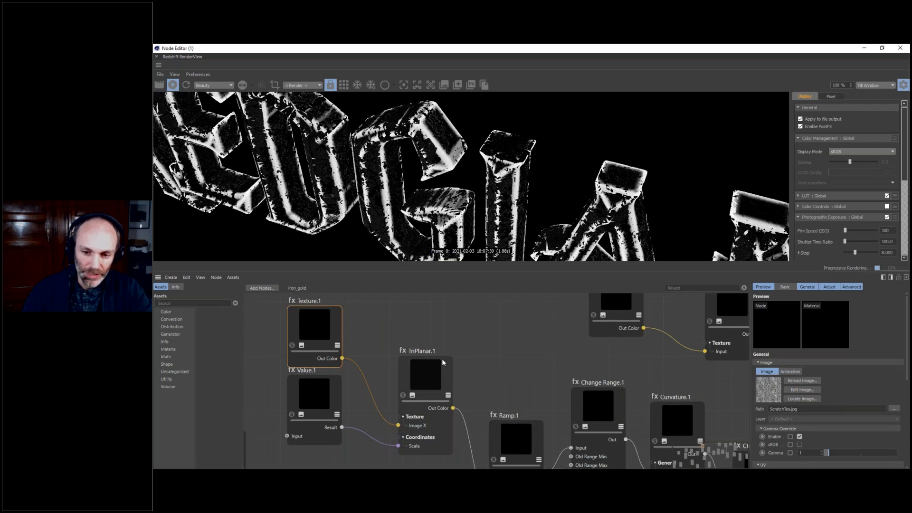
- Solo TriPlanar.1, compare it with Texture.1 soloed, and solo TriPlanar.1 again
left_click(443, 370)
left_click(403, 395)
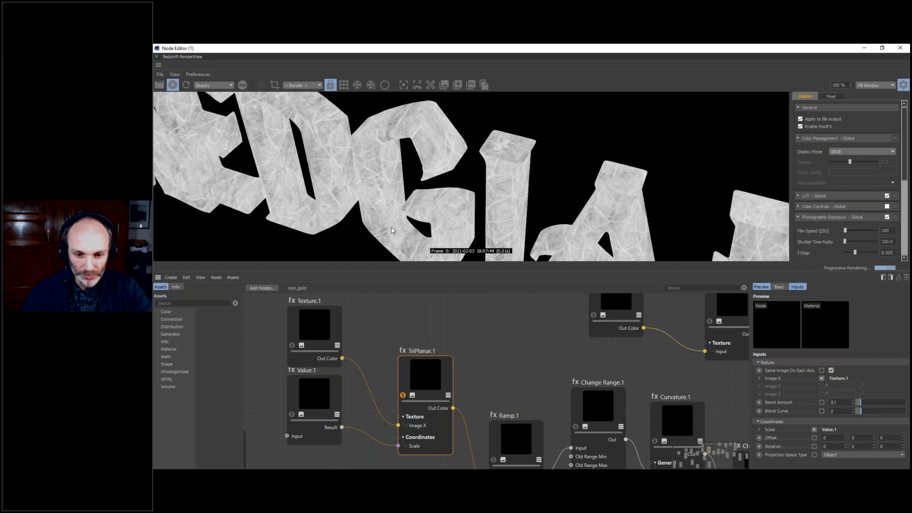
left_click(292, 345)
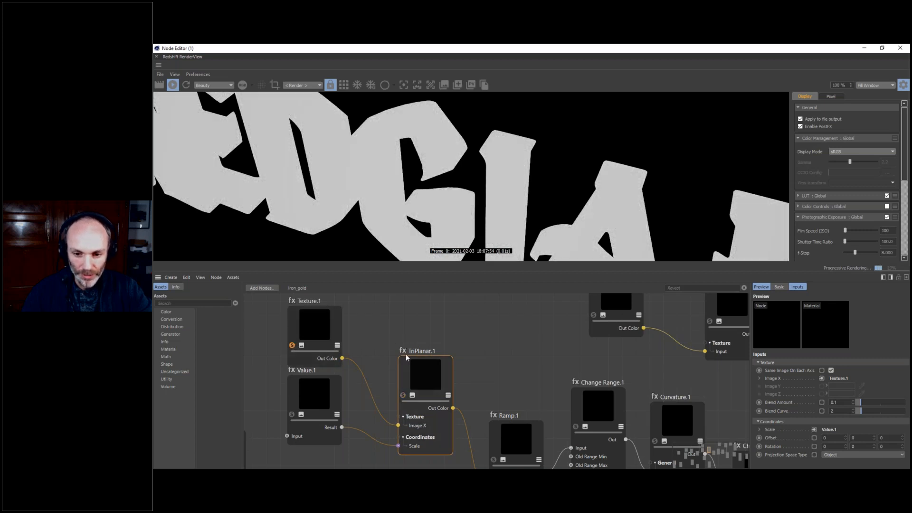
left_click(403, 395)
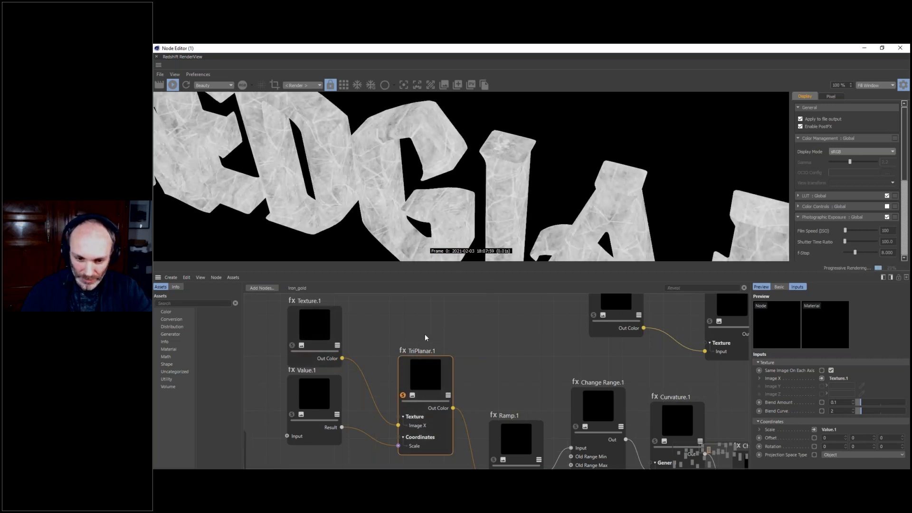
- Solo the Ramp.1 node to preview its effect on the scratch texture
middle_click_drag(479, 367, 395, 323)
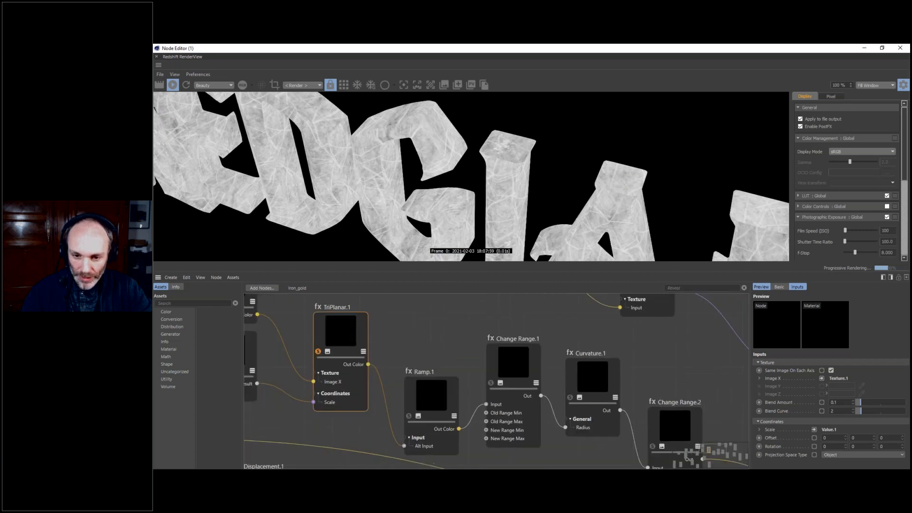
left_click(408, 416)
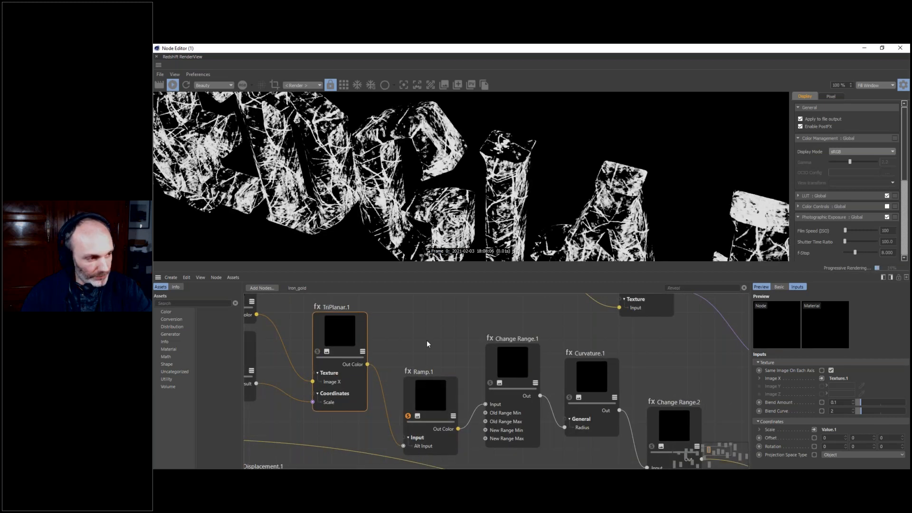
- Set the Value.1 node's input to 0.002 to change the scale of the TriPlanar.1 scratch texture
middle_click_drag(427, 343, 519, 333)
left_click(311, 335)
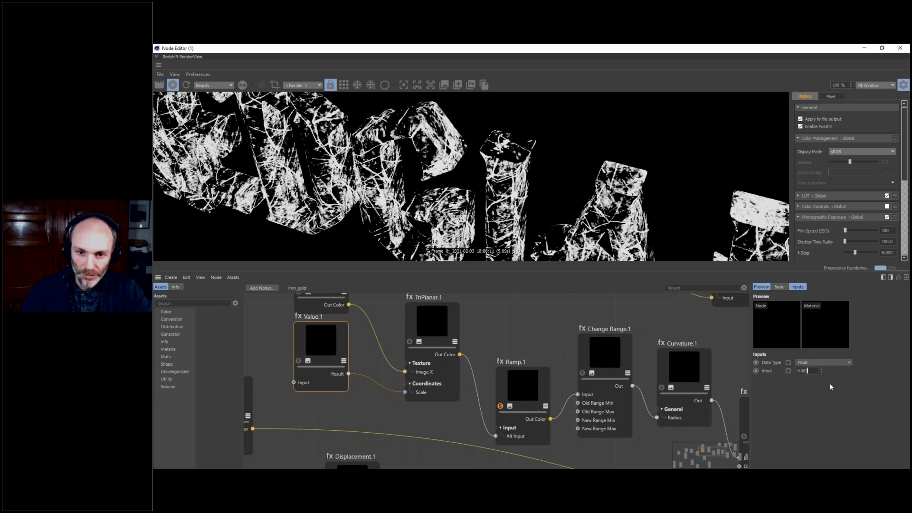
key("Return")
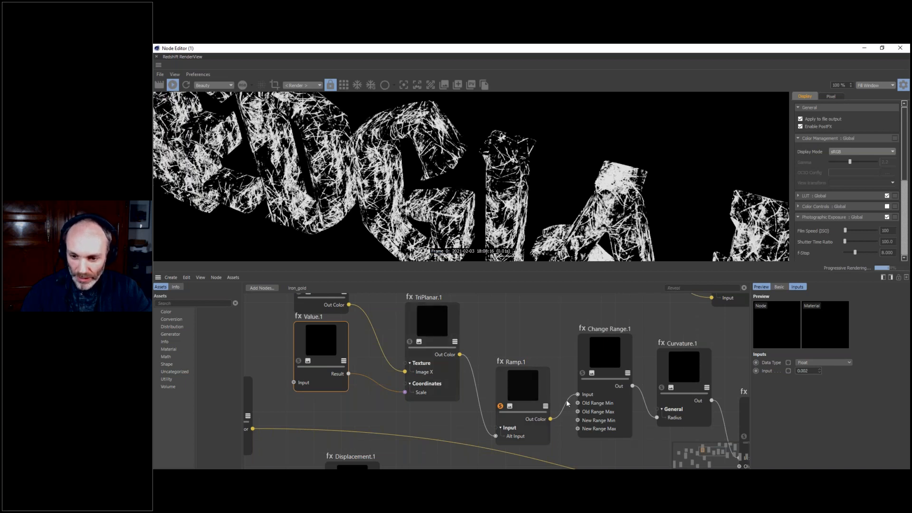
- Show the settings of Ramp.1 and Change Range.1, and solo Change Range.1 to preview the remapped scratches
left_click(535, 374)
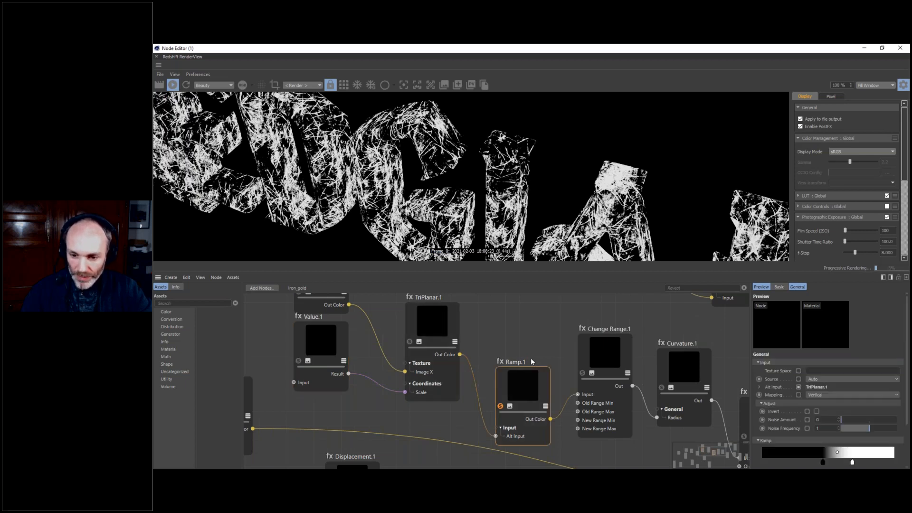
middle_click_drag(531, 362, 381, 351)
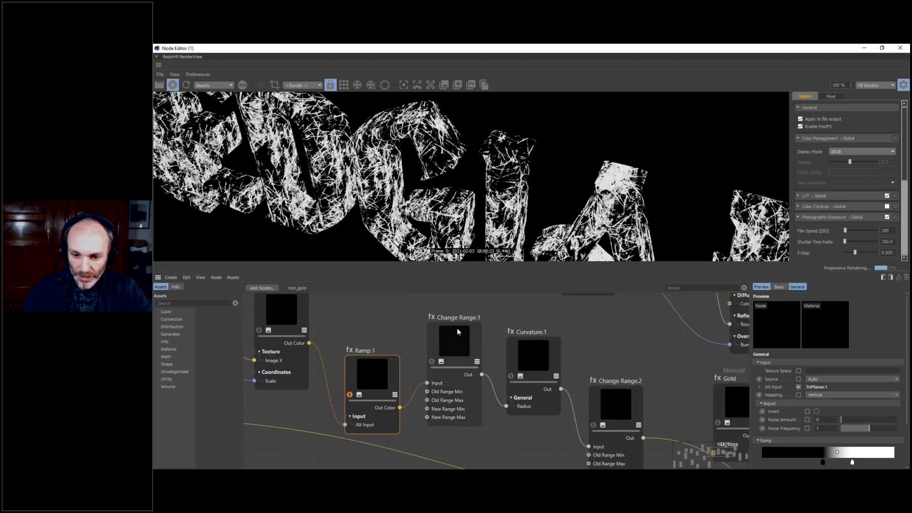
left_click(457, 331)
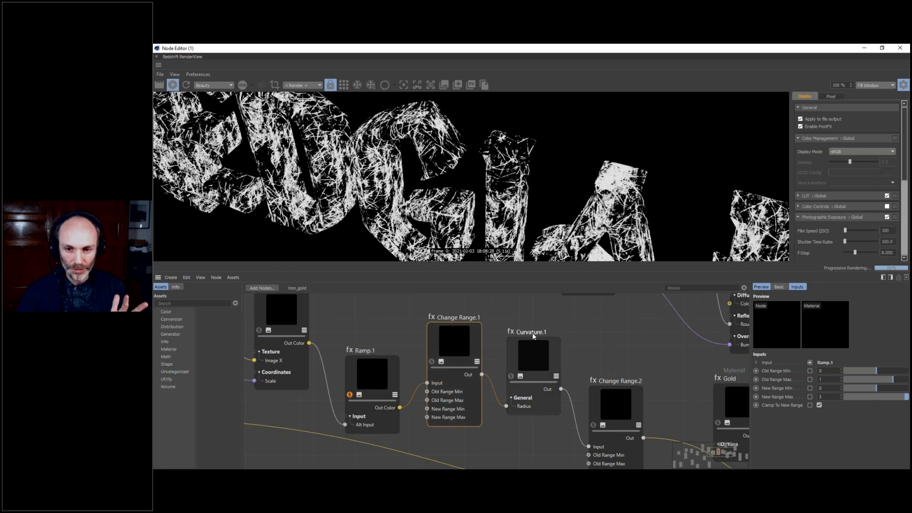
left_click(433, 363)
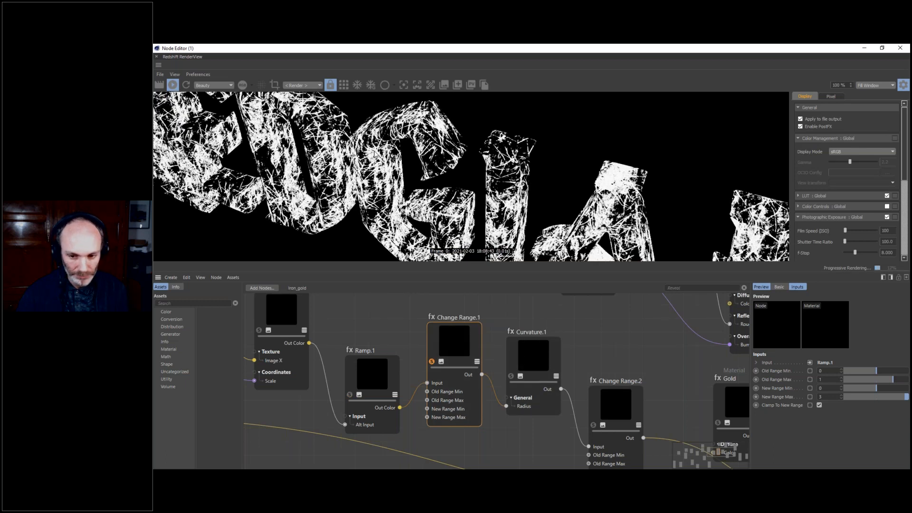
- Solo the Curvature.1 node and compare it with Change Range.2 soloed to preview the edge mask
left_click(535, 335)
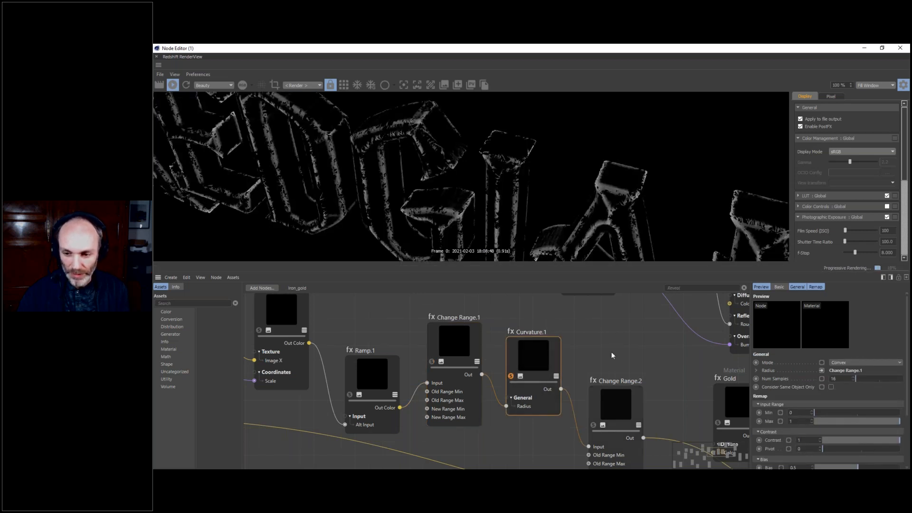
middle_click_drag(611, 351, 478, 333)
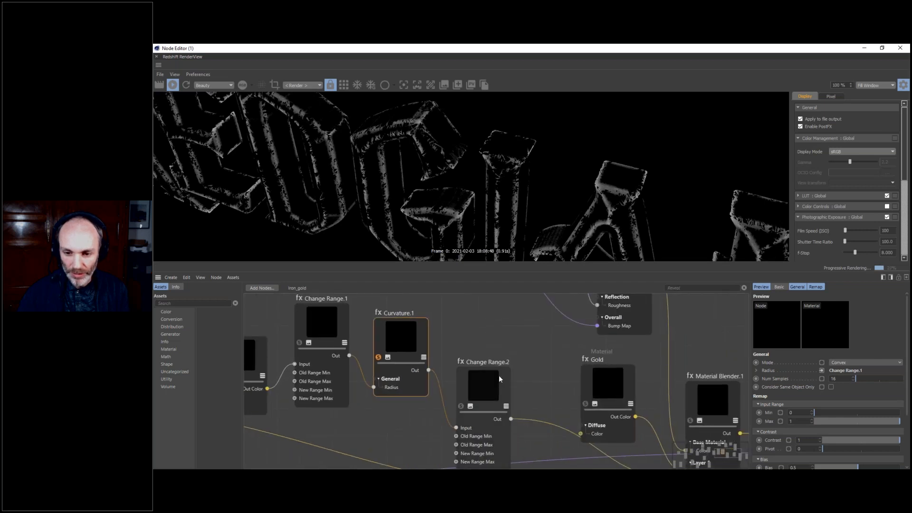
left_click(499, 375)
left_click(460, 406)
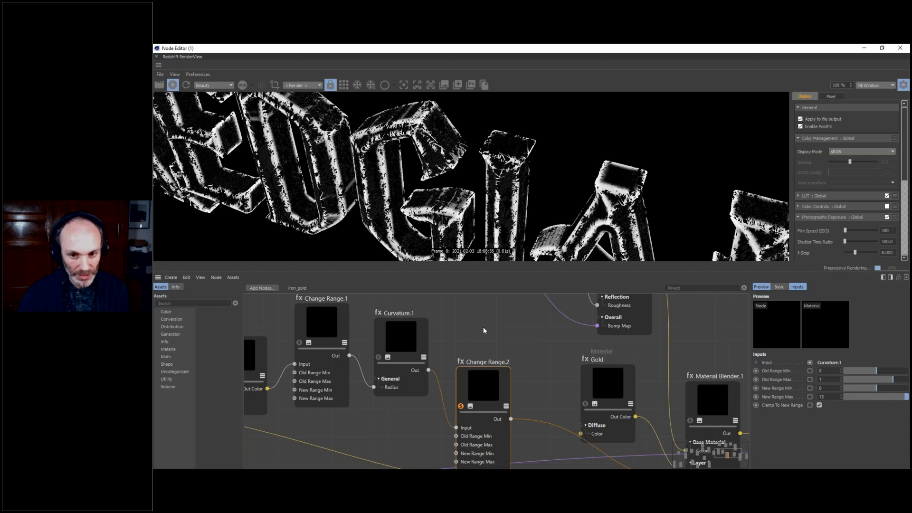
- Show the layer inputs of Material Blender.1 and turn off the Change Range.2 solo to render the full material
middle_click_drag(514, 353, 455, 333)
middle_click_drag(571, 381, 522, 351)
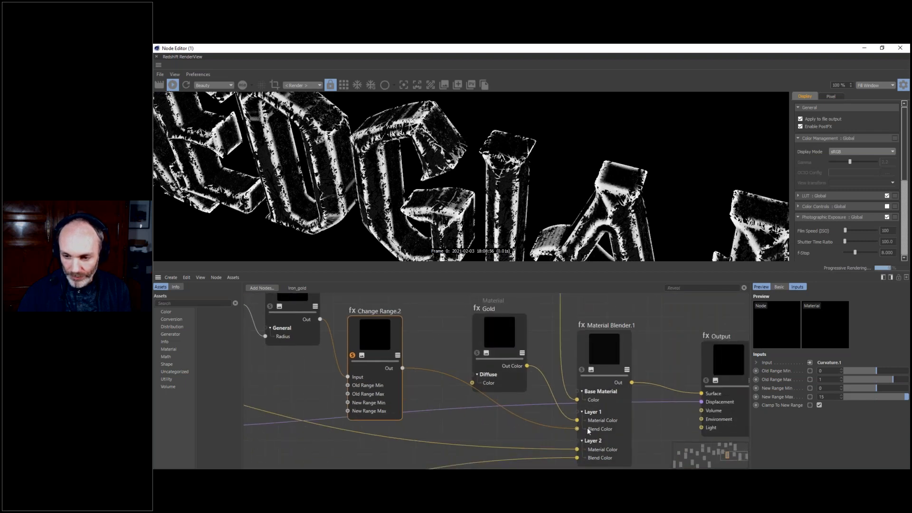
left_click(618, 338)
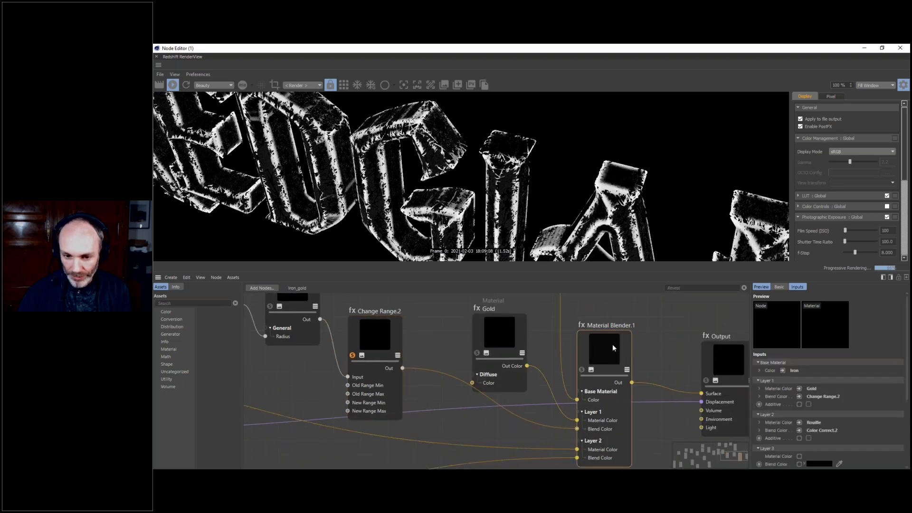
left_click(352, 356)
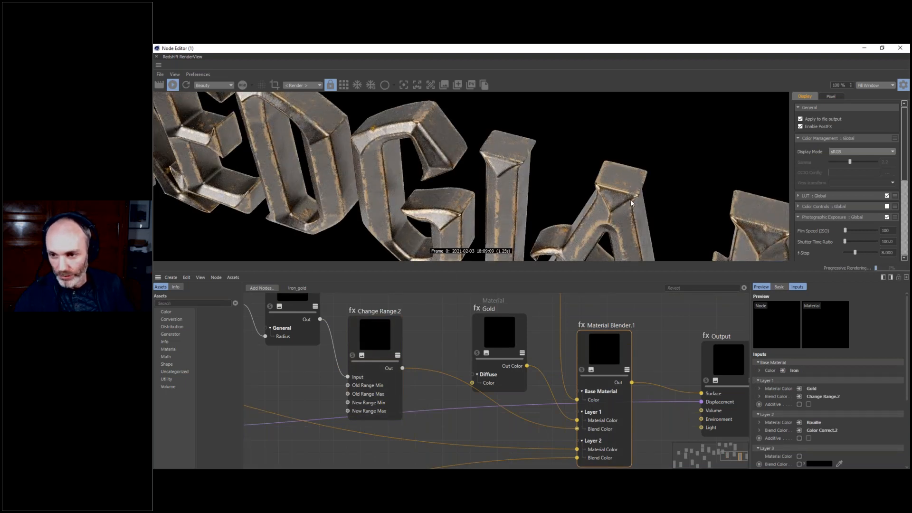
- Review the gold mask's node chain from Texture.1 through to the layer inputs of Material Blender.1
middle_click_drag(297, 354, 602, 390)
middle_click_drag(352, 353, 348, 376)
middle_click_drag(400, 310, 389, 333)
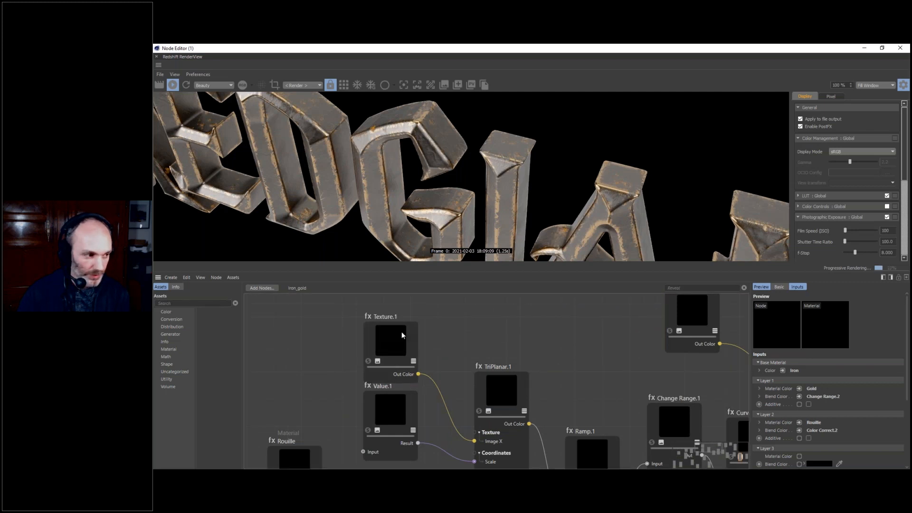
middle_click_drag(608, 368, 415, 324)
middle_click_drag(550, 371, 394, 330)
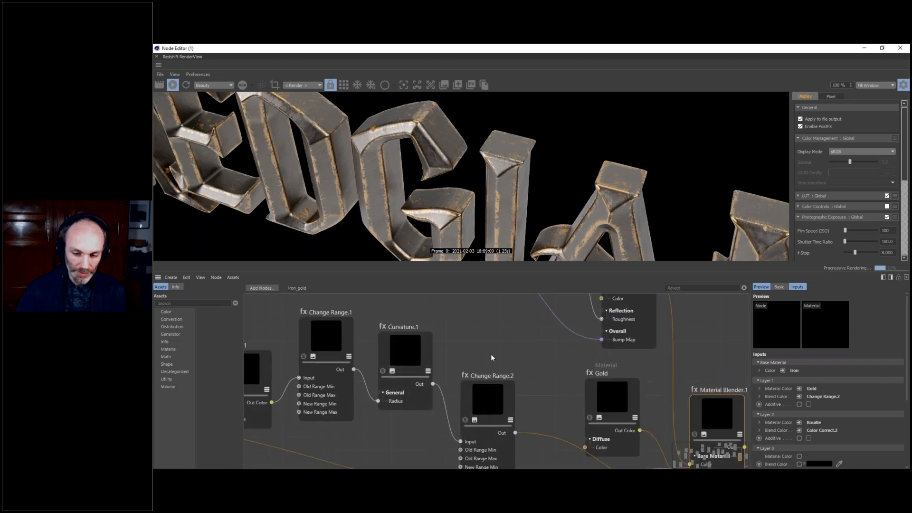
middle_click_drag(650, 454, 589, 401)
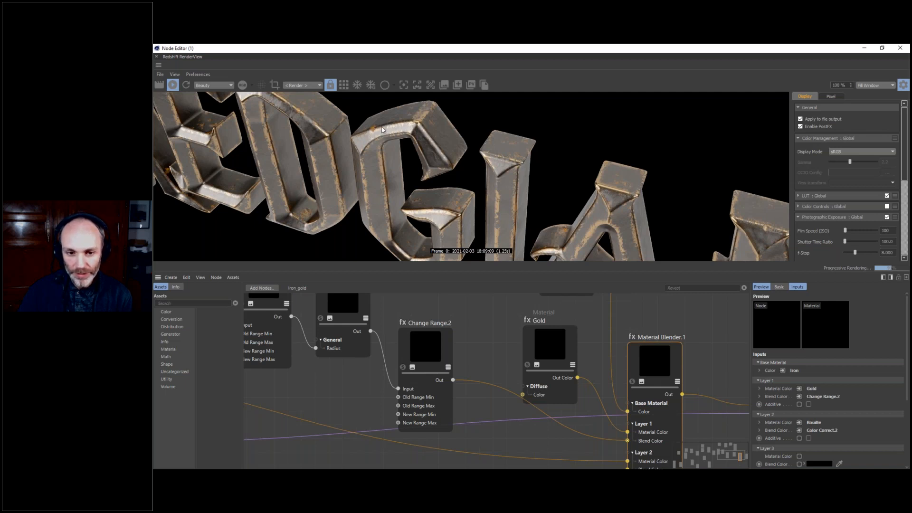
middle_click_drag(449, 382, 372, 285)
middle_click_drag(581, 375, 577, 378)
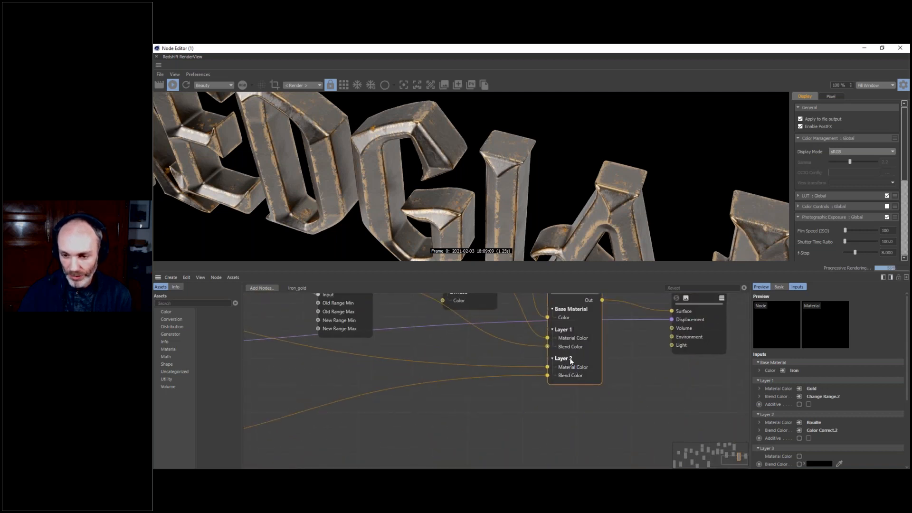
- Trace Layer 2's material color back to the Rouille material, solo it and examine its upstream Ramp.2 and Maxon Noise.4 nodes
middle_click_drag(437, 361, 776, 406)
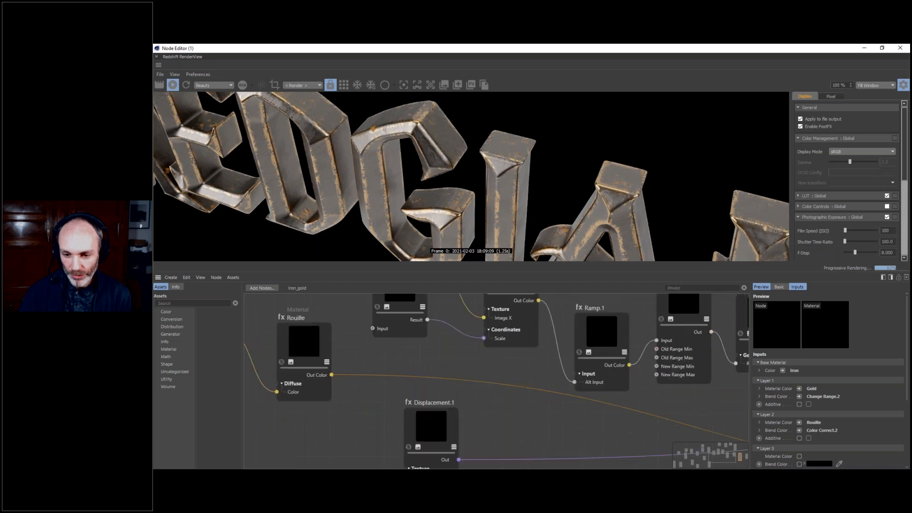
middle_click_drag(309, 339, 452, 372)
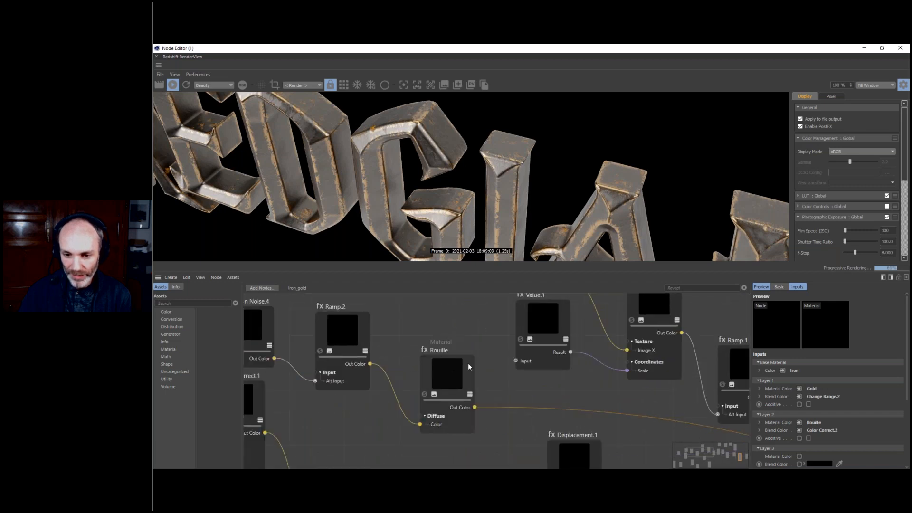
left_click(469, 364)
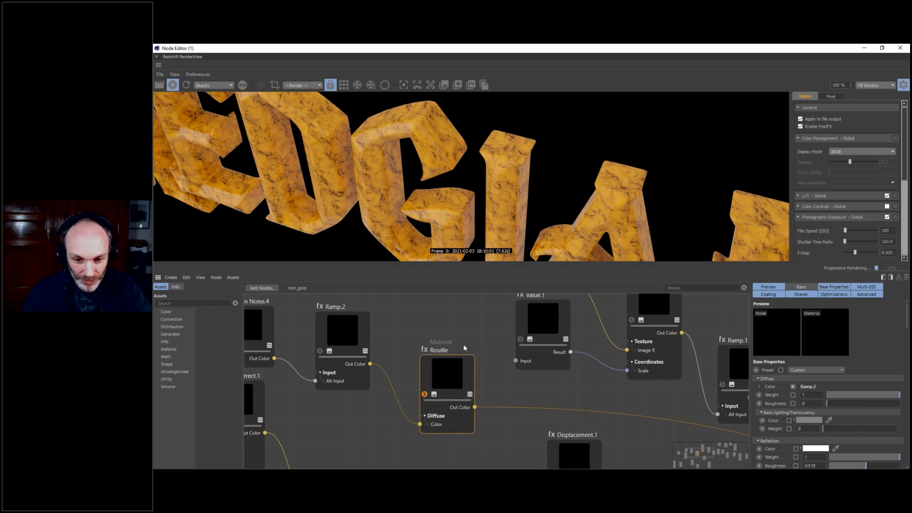
middle_click_drag(385, 332, 471, 332)
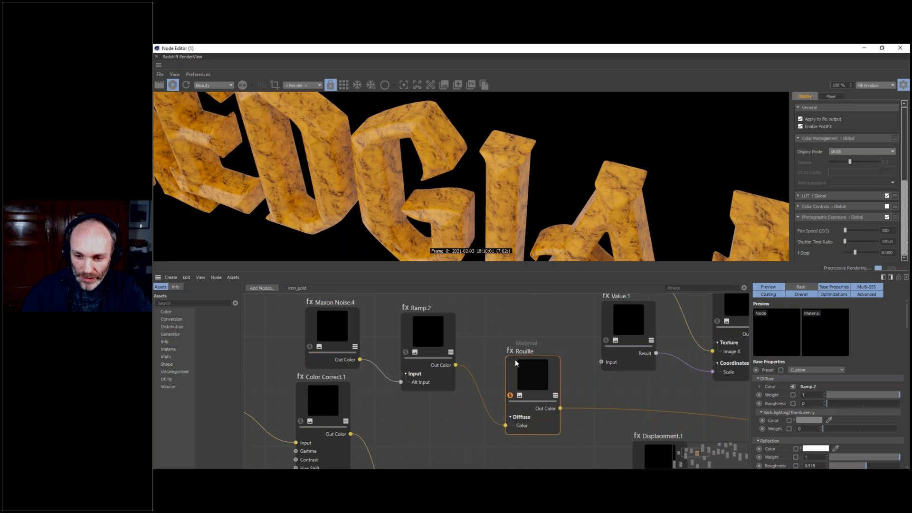
- Follow Layer 2's blend color back to Color Correct.2 and solo that node to preview the rust mask
middle_click_drag(574, 383, 458, 336)
mouse_move(642, 389)
middle_mouse_down()
mouse_move(409, 347)
mouse_move(580, 382)
mouse_move(453, 353)
mouse_move(357, 350)
mouse_move(448, 352)
middle_mouse_up()
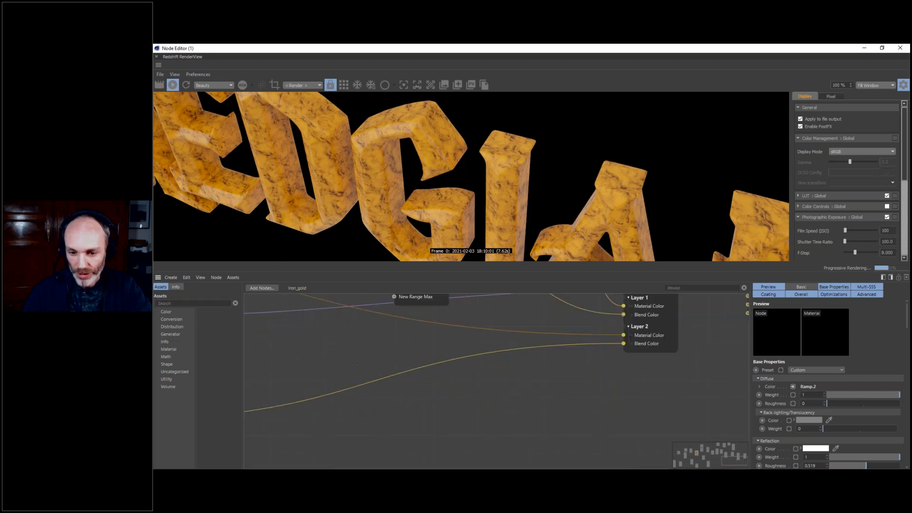
middle_click_drag(379, 359, 487, 340)
middle_click_drag(289, 359, 489, 349)
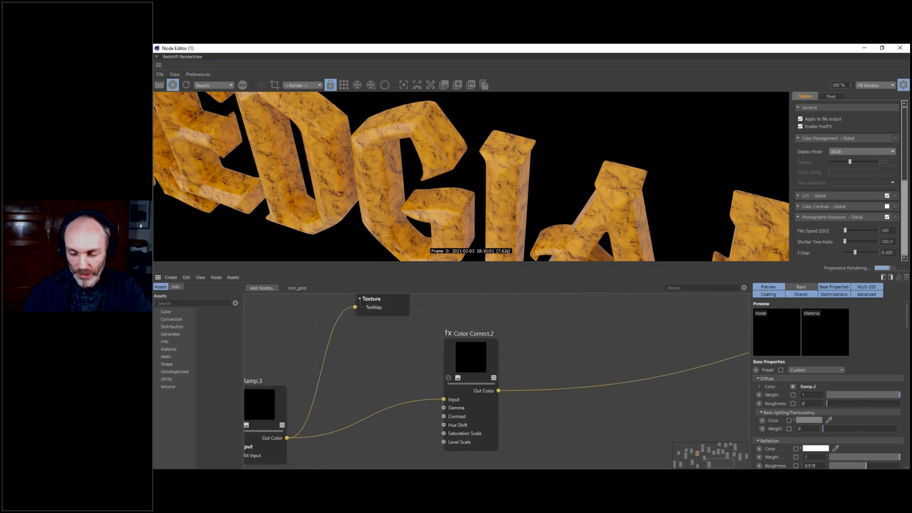
left_click(485, 349)
left_click(450, 377)
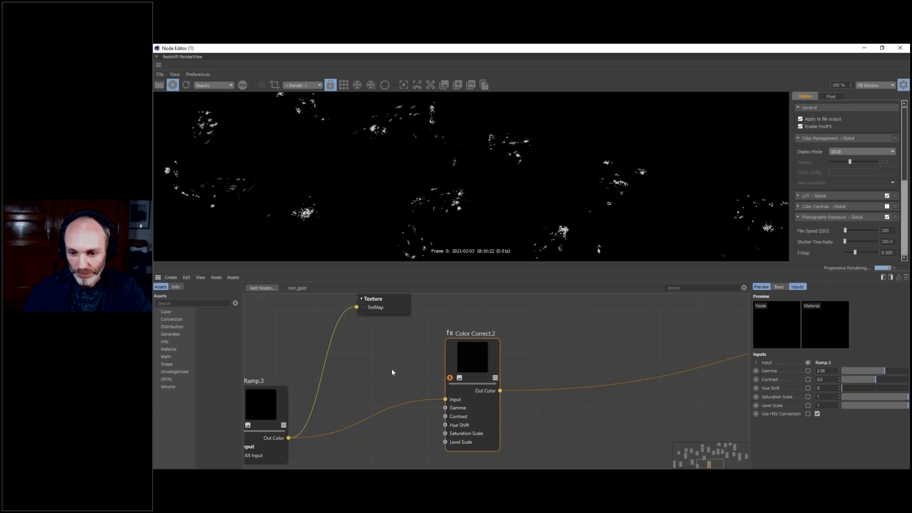
- Trace the rust mask upstream to State.1, solo it to preview the normals, and compare it with Color Splitter.1 soloed
key("h")
middle_click_drag(425, 368, 445, 360)
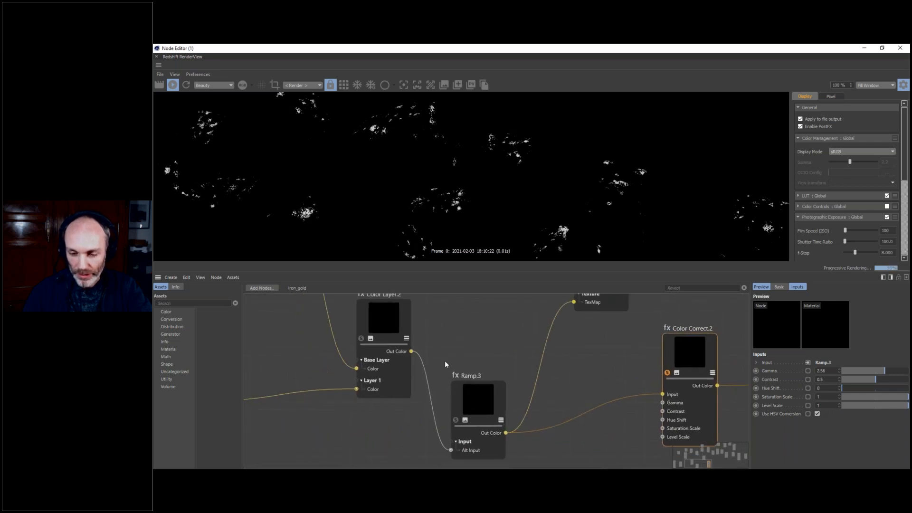
scroll(445, 361, "down", 2)
middle_click_drag(366, 358, 518, 375)
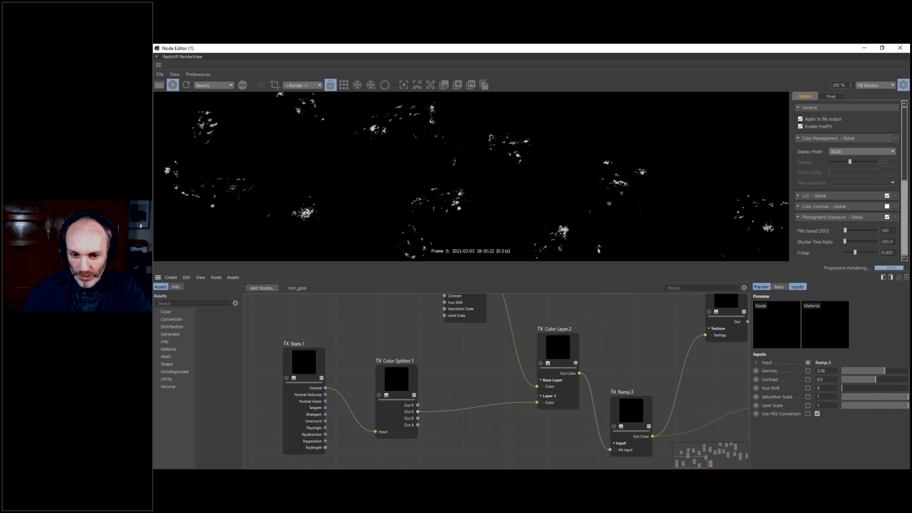
left_click(295, 356)
middle_click_drag(324, 334, 393, 343)
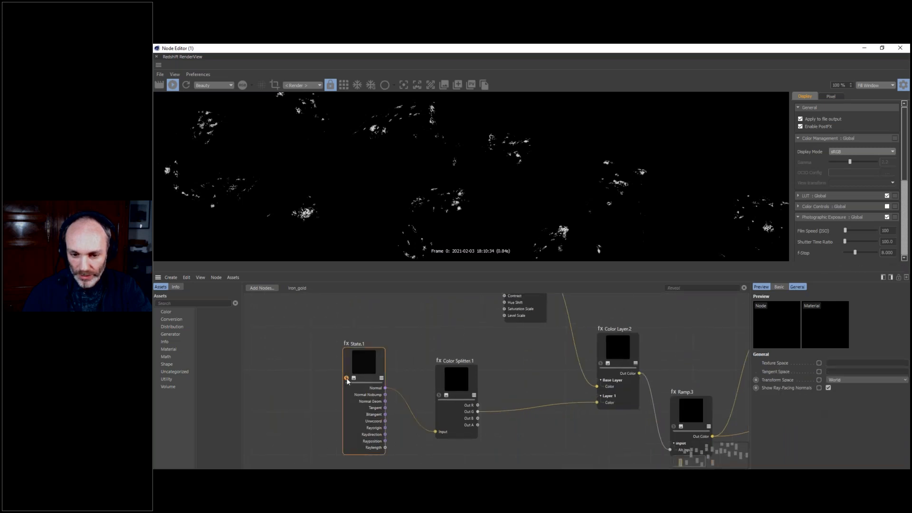
left_click(346, 377)
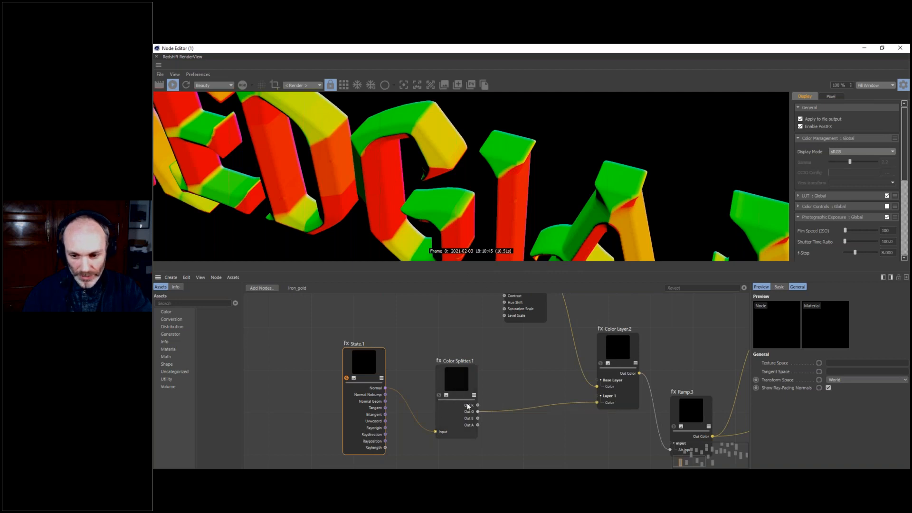
left_click(439, 395)
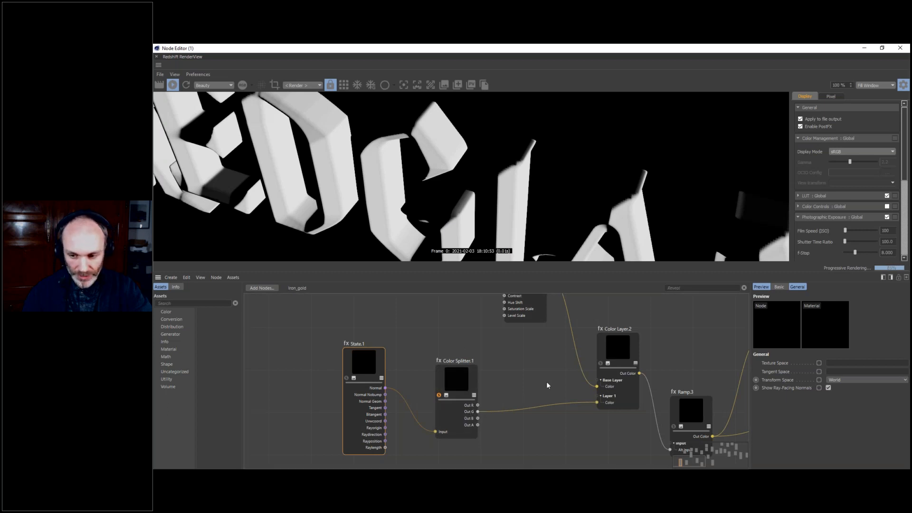
- Find Color Layer.2 in the graph and expand the material output's Surface input to examine the blender layers
middle_click_drag(546, 380, 421, 386)
middle_click_drag(497, 354, 469, 387)
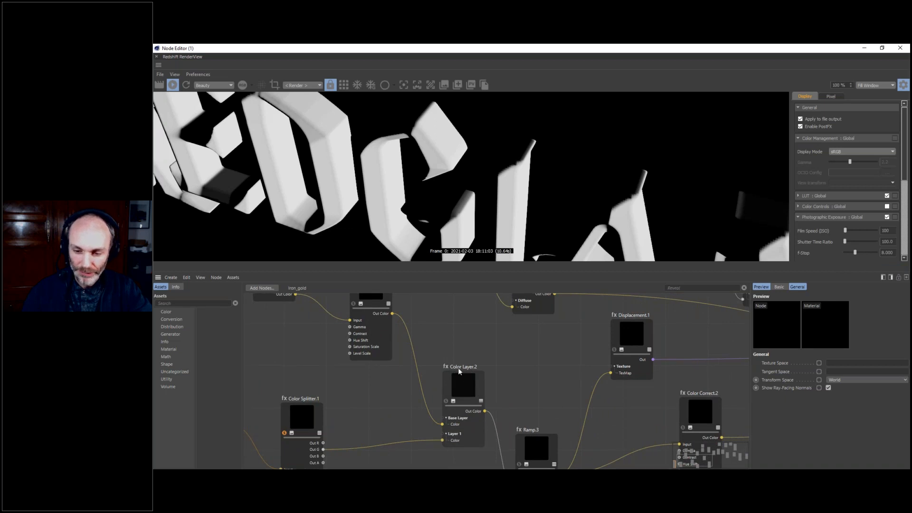
left_click(465, 370)
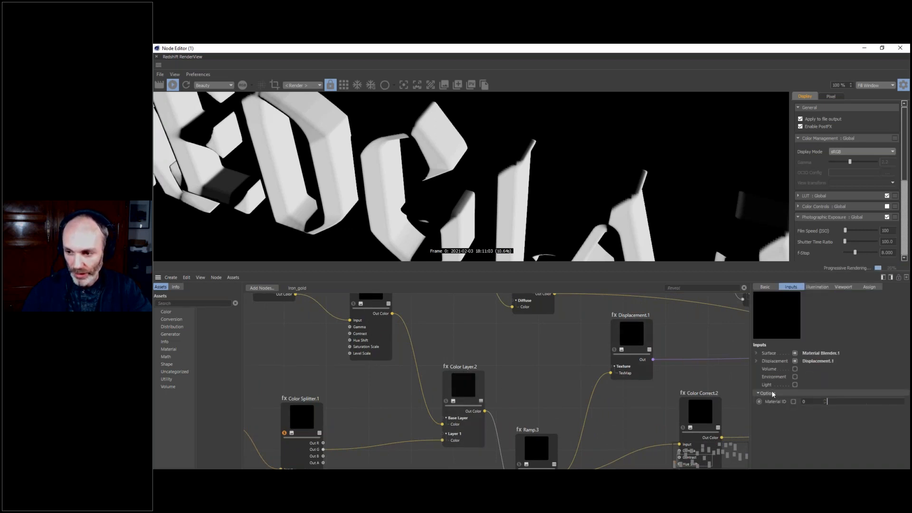
left_click(756, 353)
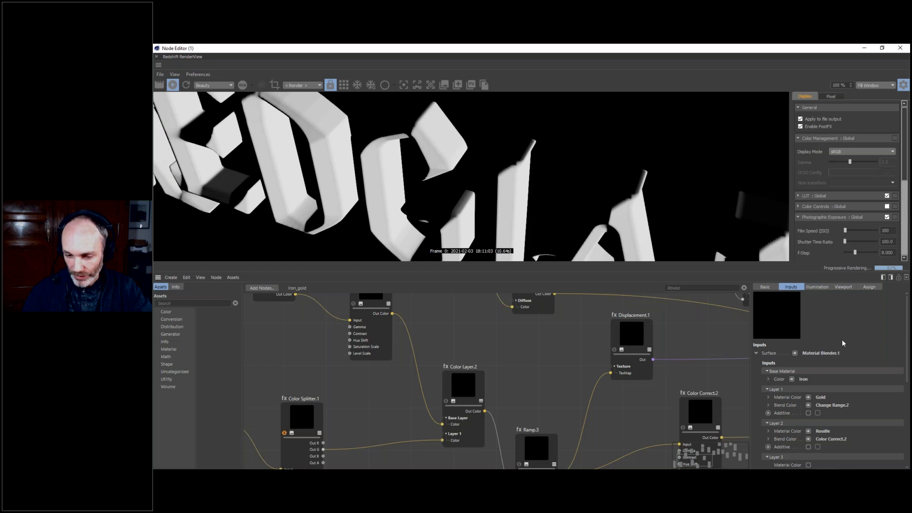
- Solo Maxon Noise.3, compare it with Color Correct.1 soloed, and follow the connection to Color Layer.2
middle_click_drag(325, 349, 372, 385)
left_click(336, 333)
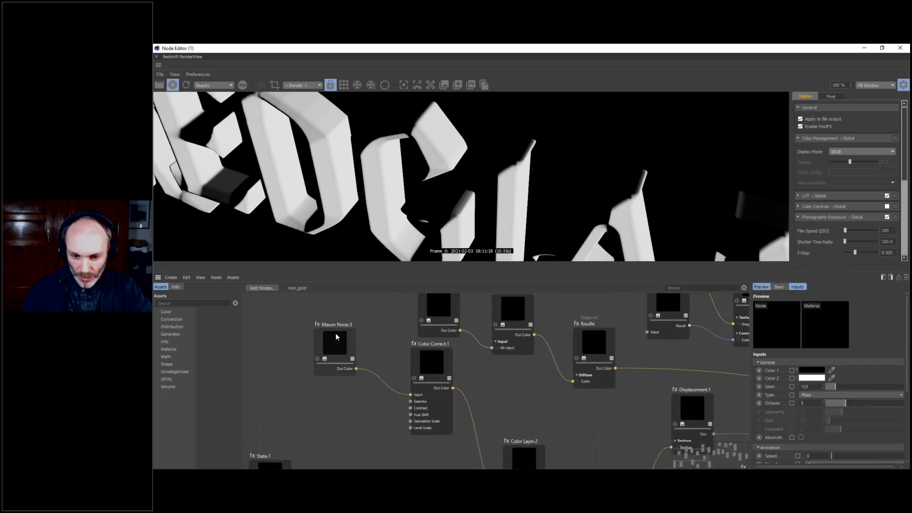
left_click(317, 361)
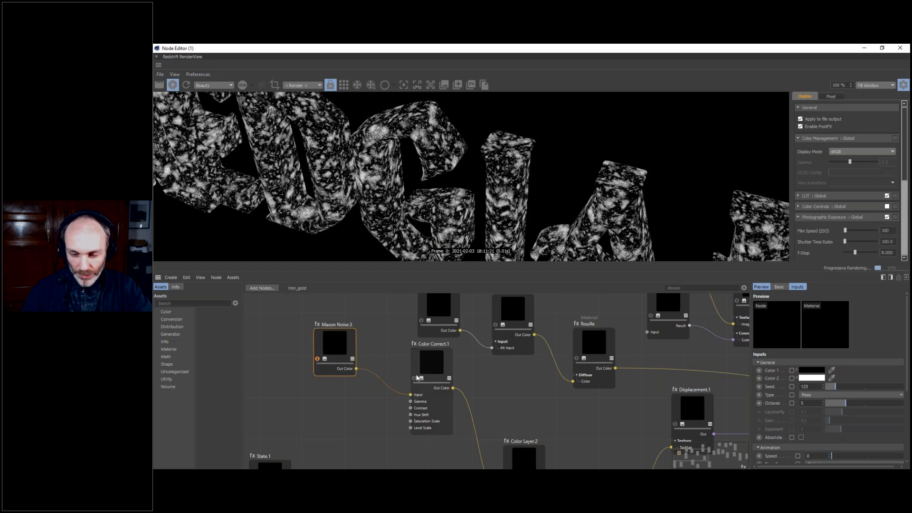
left_click(415, 379)
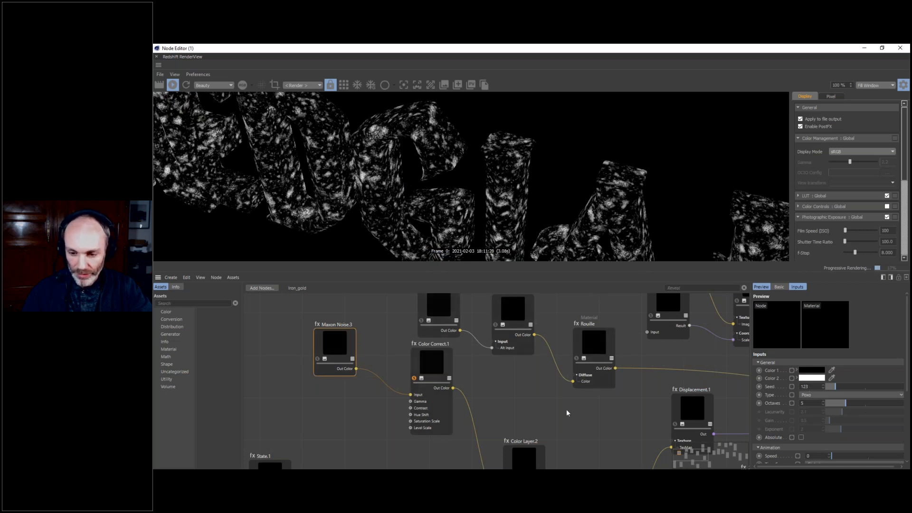
middle_click_drag(566, 409, 482, 325)
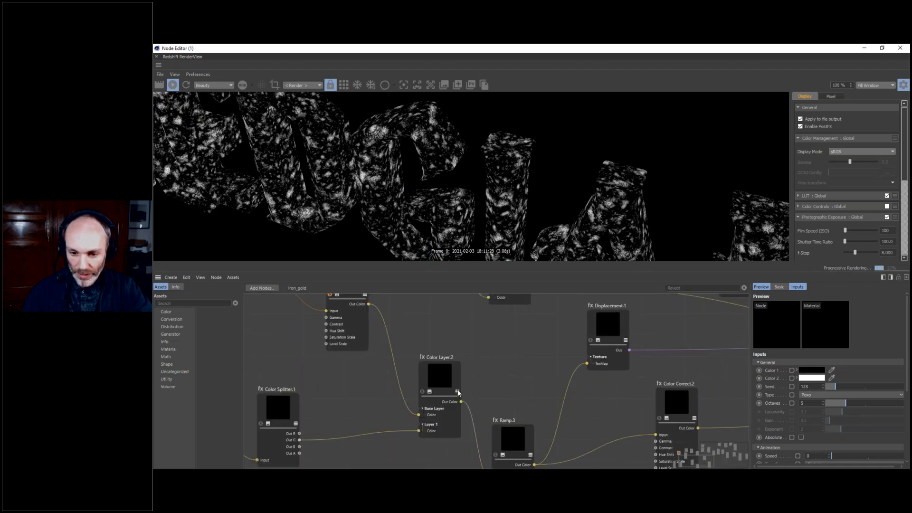
- Solo Color Layer.2 in the render view and compare it with Ramp.3 soloed
left_click(422, 391)
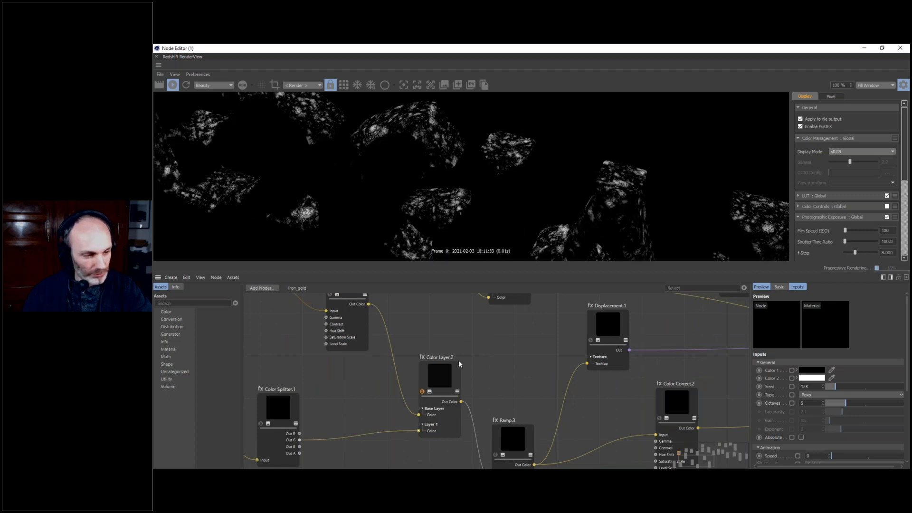
middle_click_drag(511, 393, 447, 330)
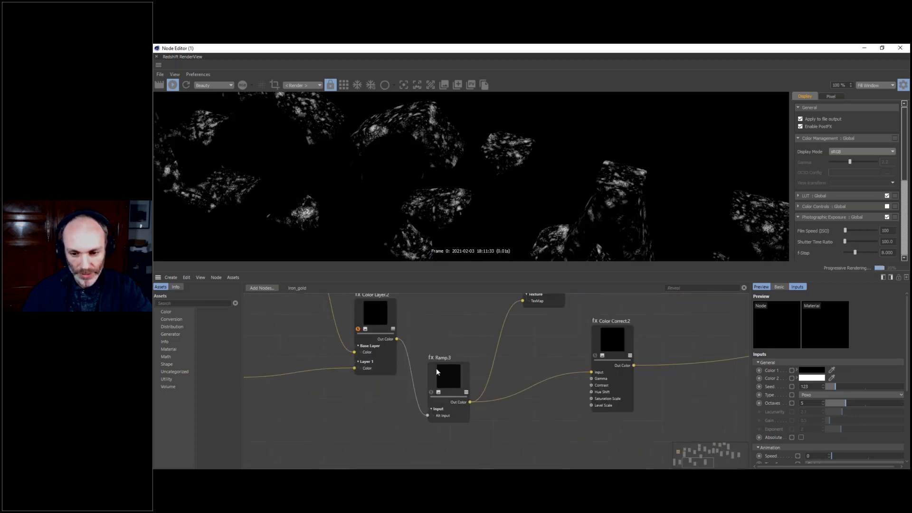
left_click(431, 392)
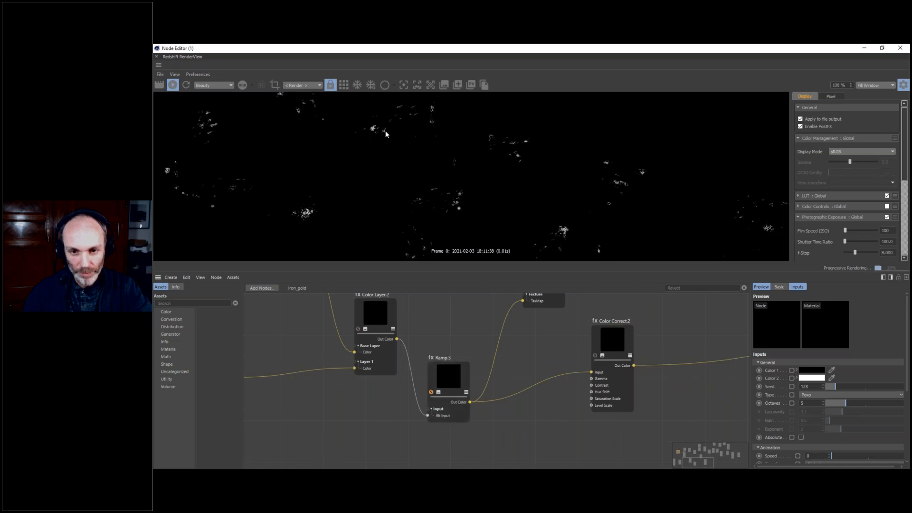
middle_click_drag(512, 318, 395, 369)
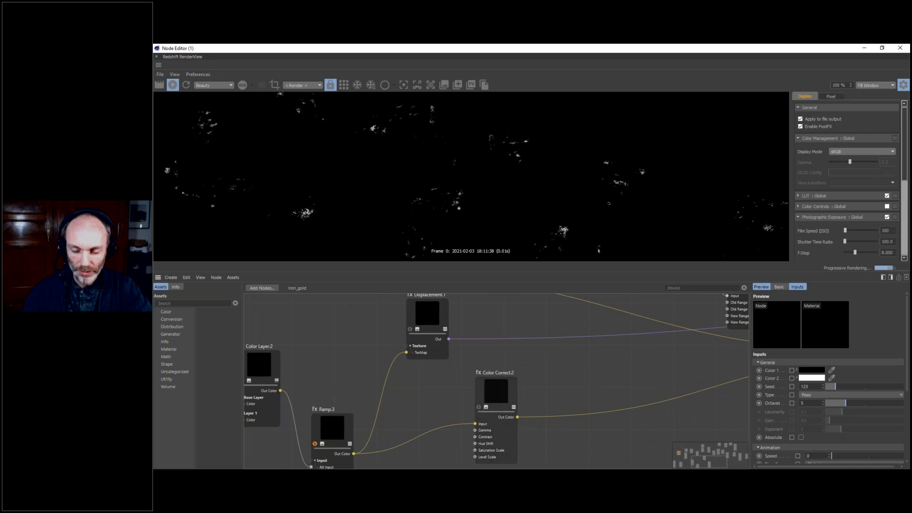
- Follow Ramp.3's output through Displacement.1 and Color Correct.2 to Material Blender.1 and the Output node
middle_click_drag(475, 319, 402, 338)
middle_click_drag(533, 373, 375, 350)
middle_click_drag(280, 347, 507, 364)
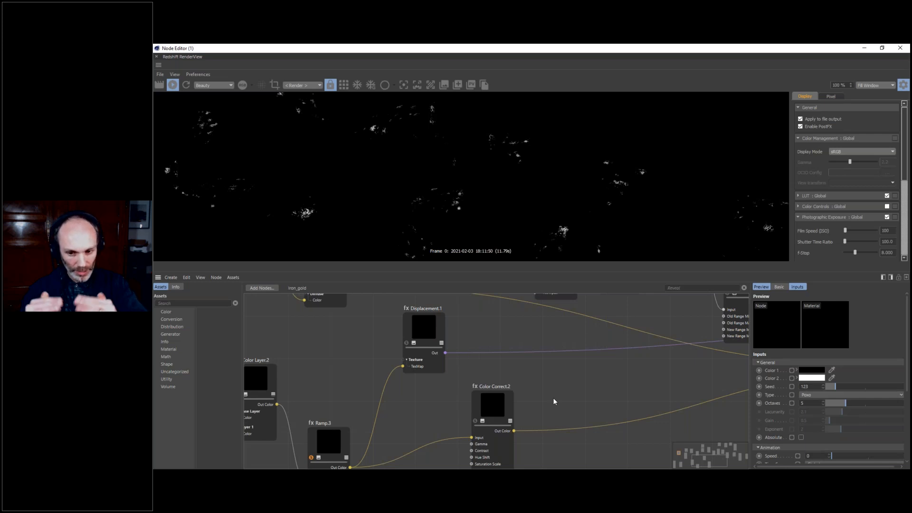
middle_click_drag(664, 359, 429, 395)
middle_click_drag(724, 341, 608, 353)
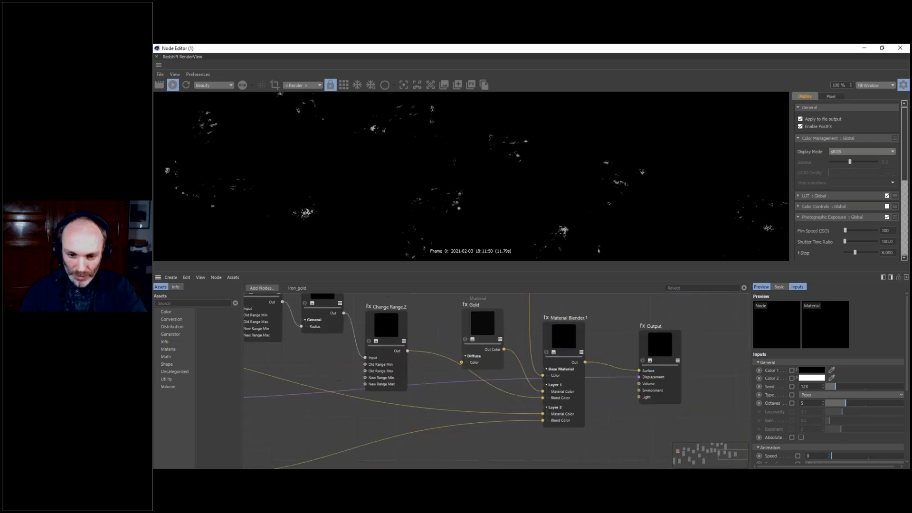
scroll(411, 388, "down", 6)
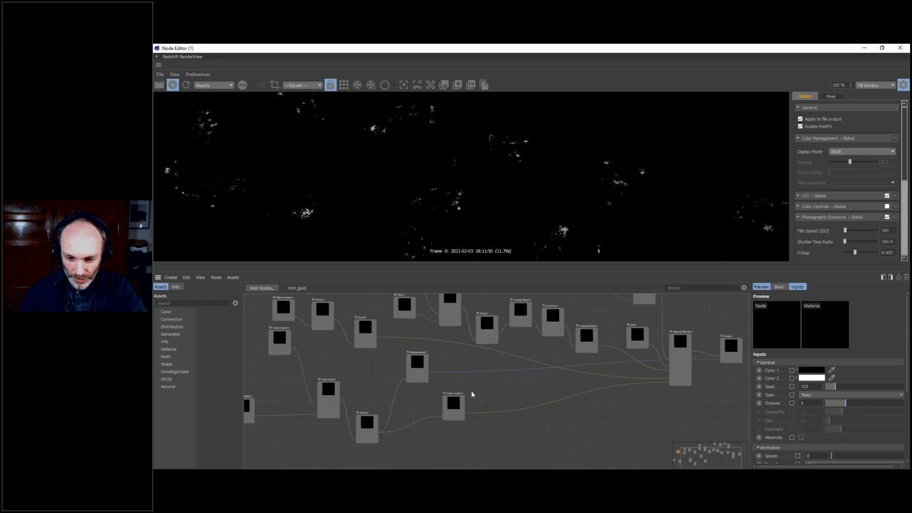
- Return to Ramp.3, end its solo to render the full material, and examine its ramp knots
scroll(460, 387, "up", 4)
middle_click_drag(327, 363, 544, 344)
middle_click_drag(510, 469, 470, 458)
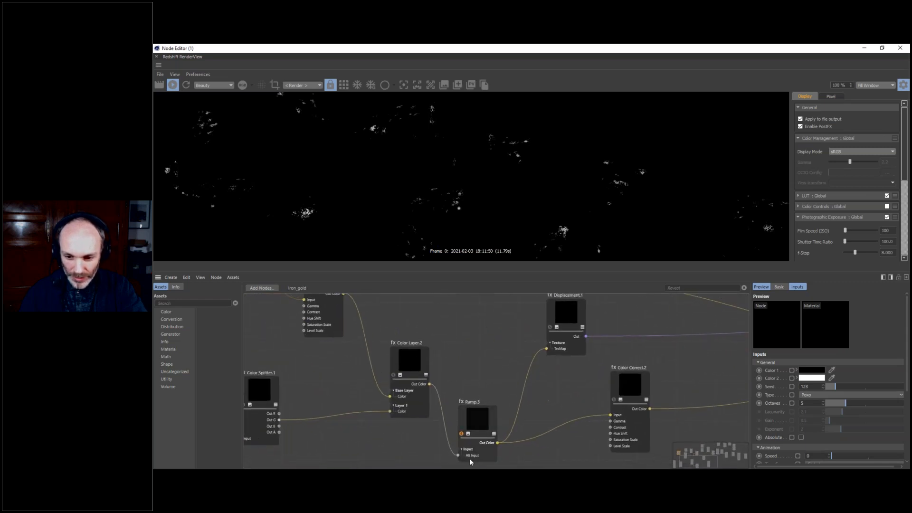
left_click(460, 434)
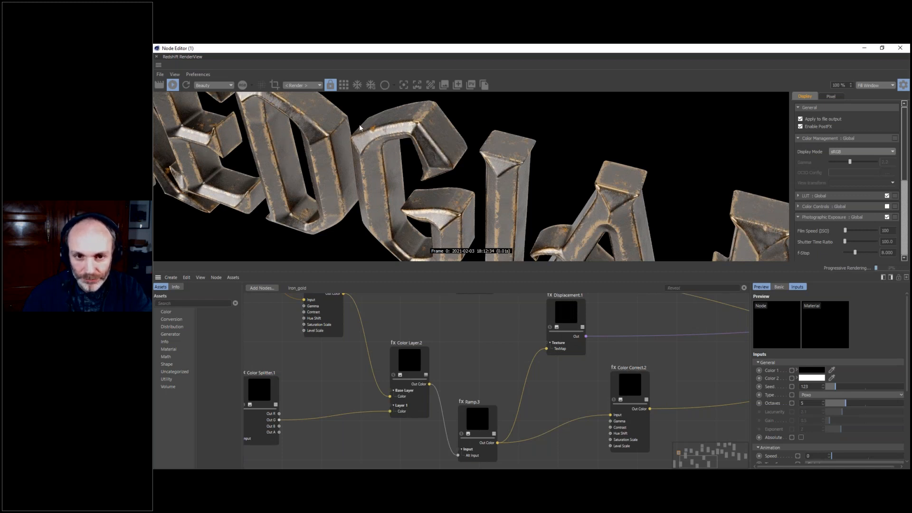
left_click(487, 409)
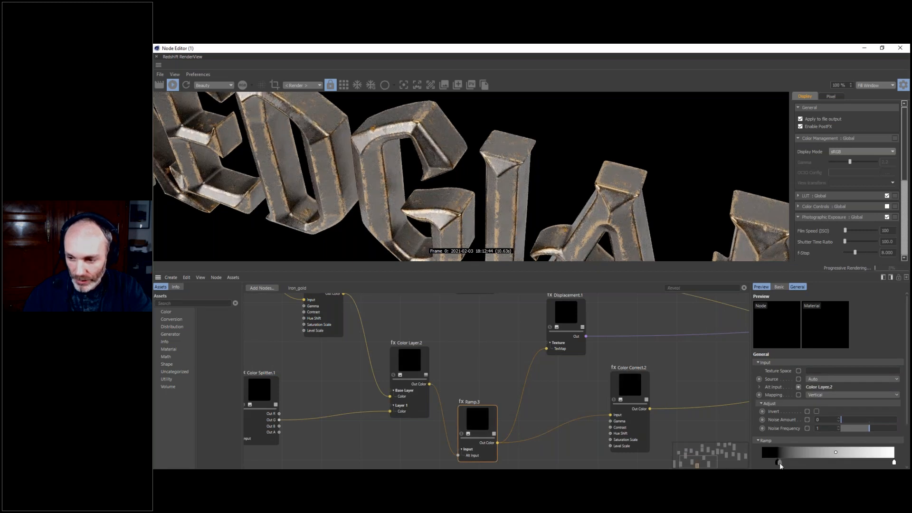
mouse_move(776, 463)
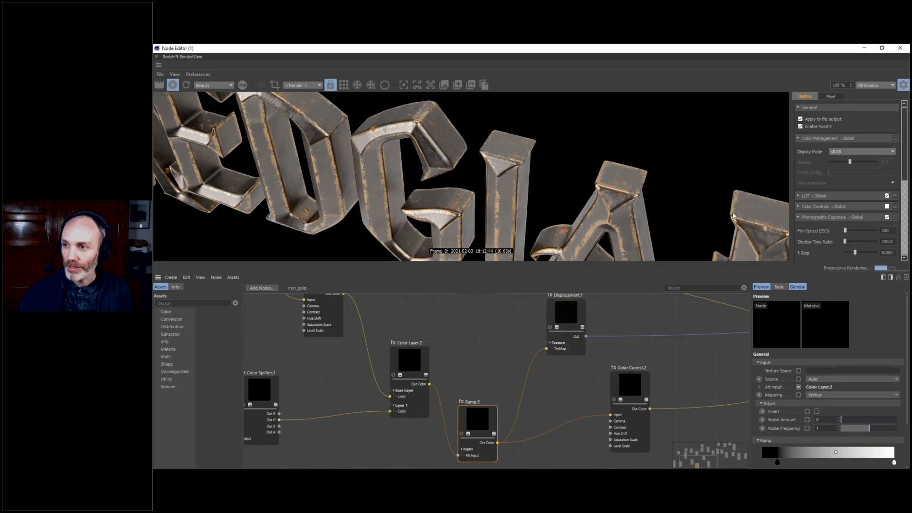
- Stop the live render and compare the volume_cloud.png and Xpart_cloud.png images in the Photos app
left_click(172, 85)
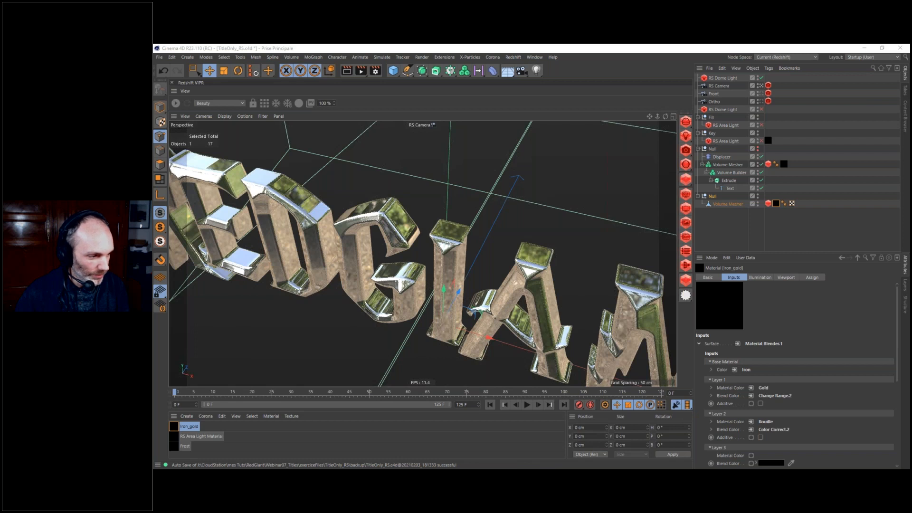
key("alt+Tab")
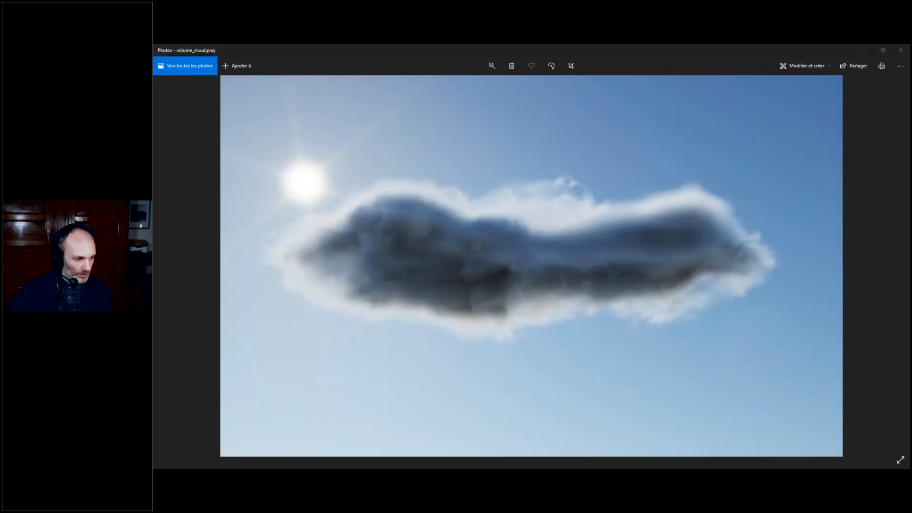
key("alt+Tab")
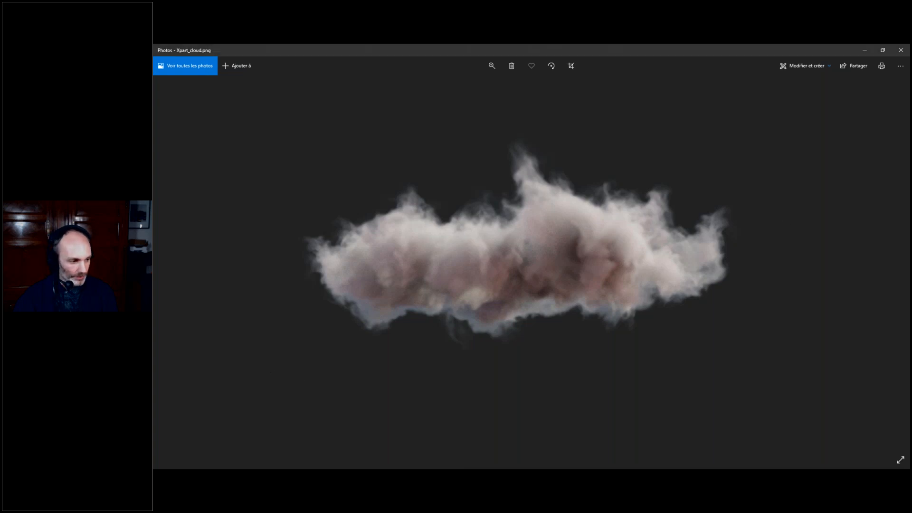
left_click(381, 407)
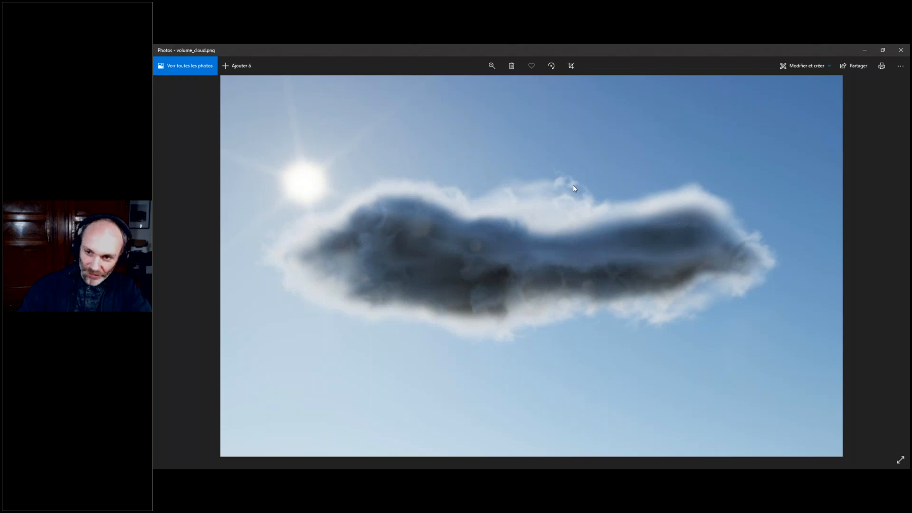
left_click(866, 51)
left_click(862, 50)
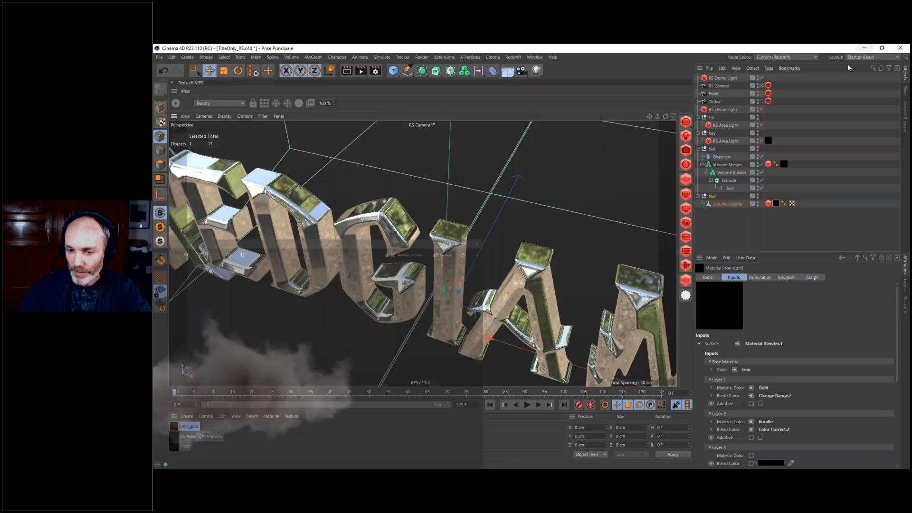
- Create a new Cinema 4D project and add a sphere primitive, displayed with Gouraud shading and lines
left_click(535, 58)
left_click(159, 57)
left_click(172, 70)
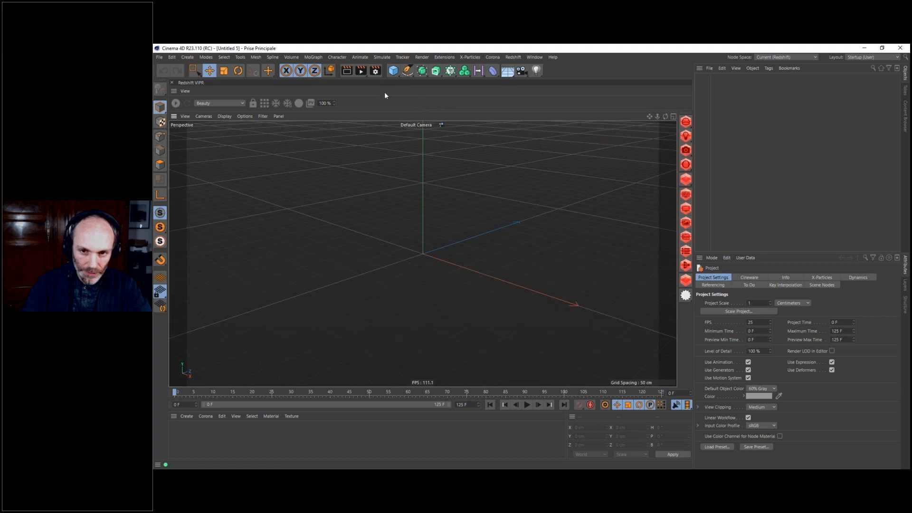
left_click(394, 73)
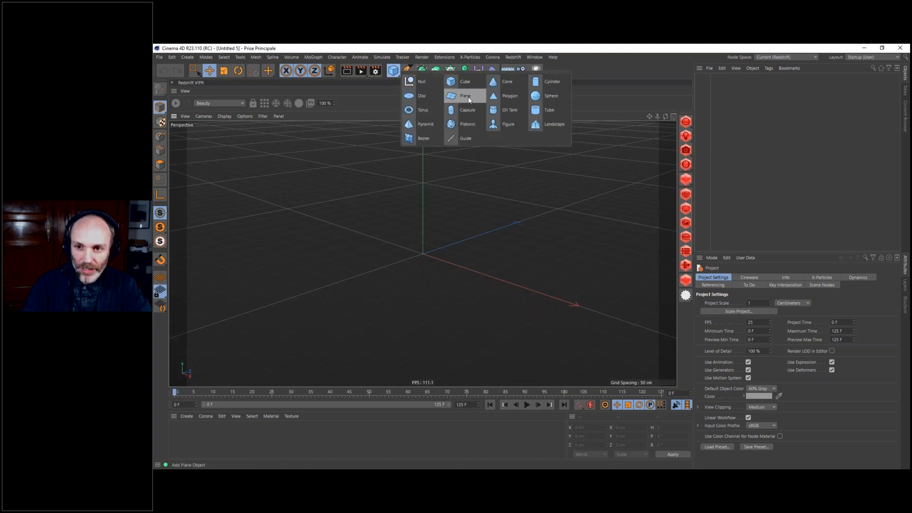
left_click(553, 95)
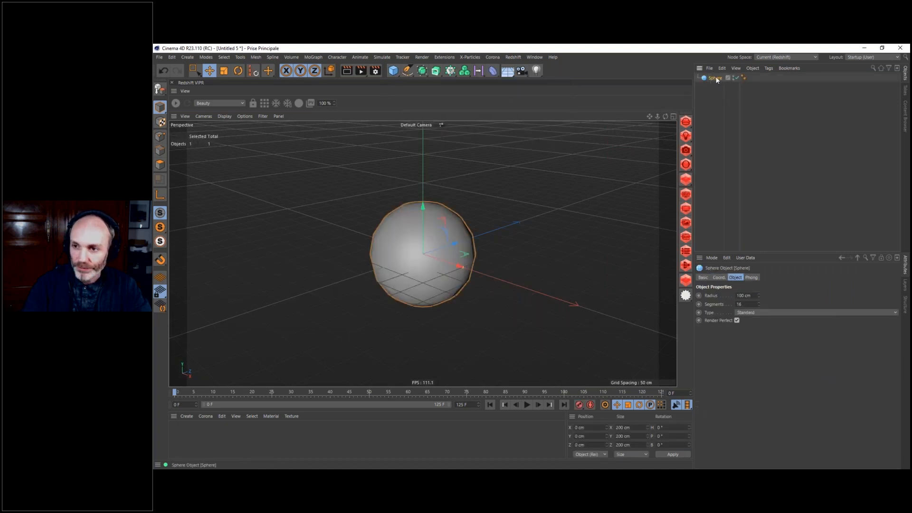
key("n")
key("b")
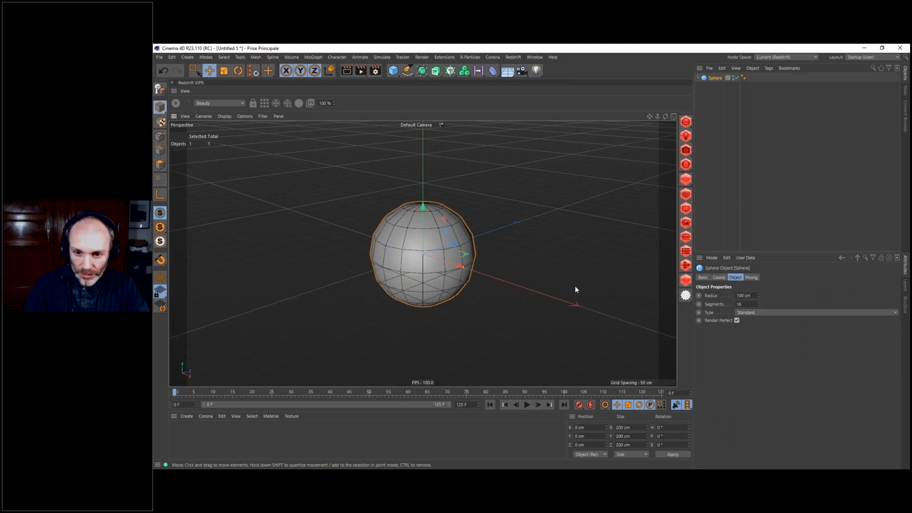
- Set the sphere's type to Icosahedron and inspect its triangulated topology up close
left_click(747, 314)
left_click(753, 356)
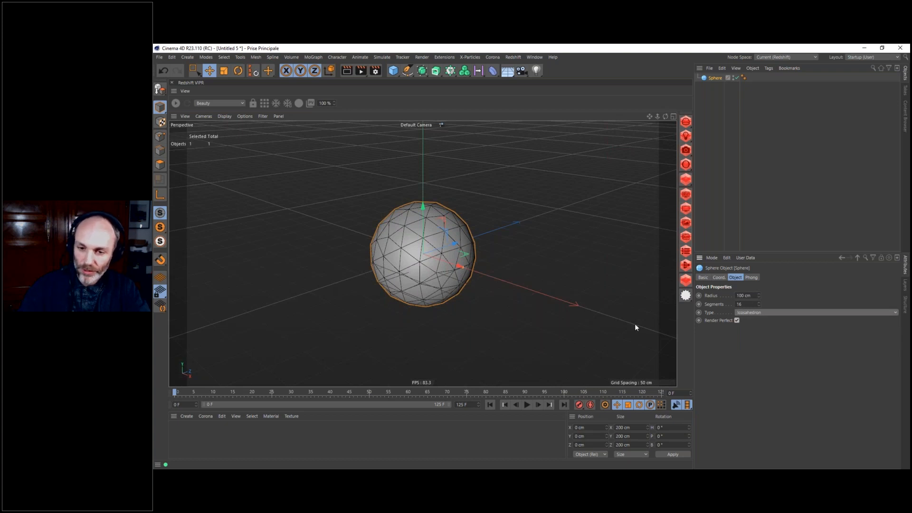
left_click_drag(422, 243, 407, 206, "alt")
scroll(420, 198, "up", 3)
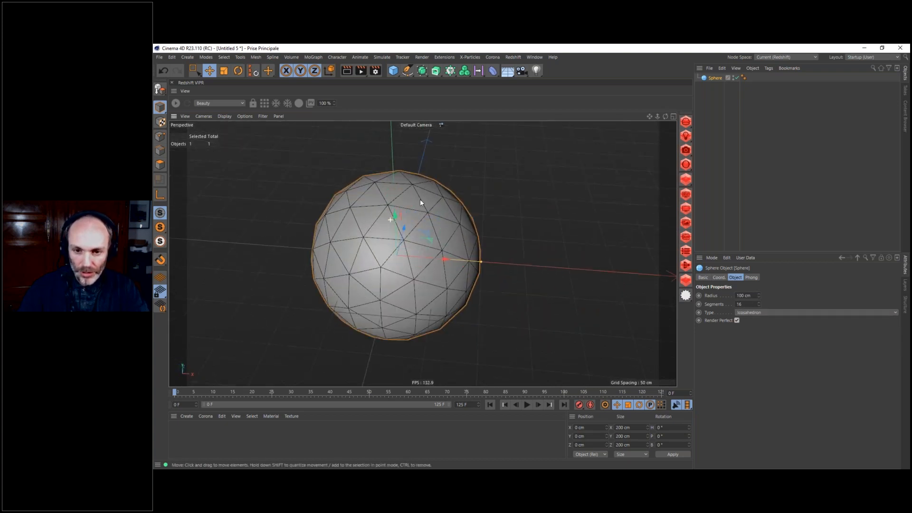
- Switch the sphere to the Standard type to compare its poles, and return it to Icosahedron
left_click(759, 313)
left_click(751, 322)
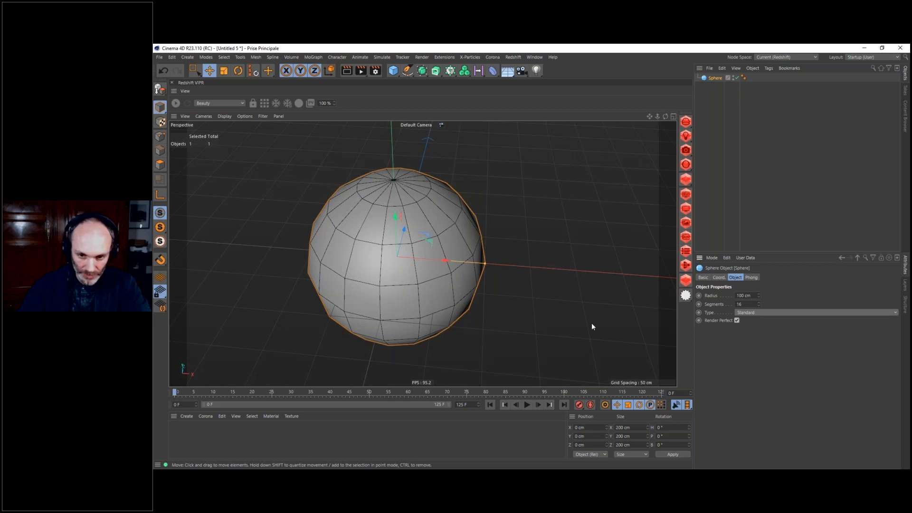
left_click(754, 312)
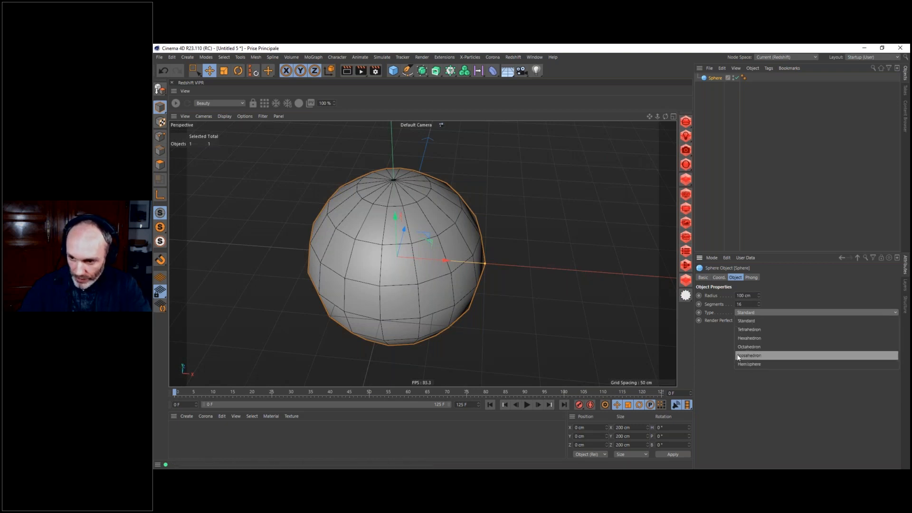
left_click(763, 356)
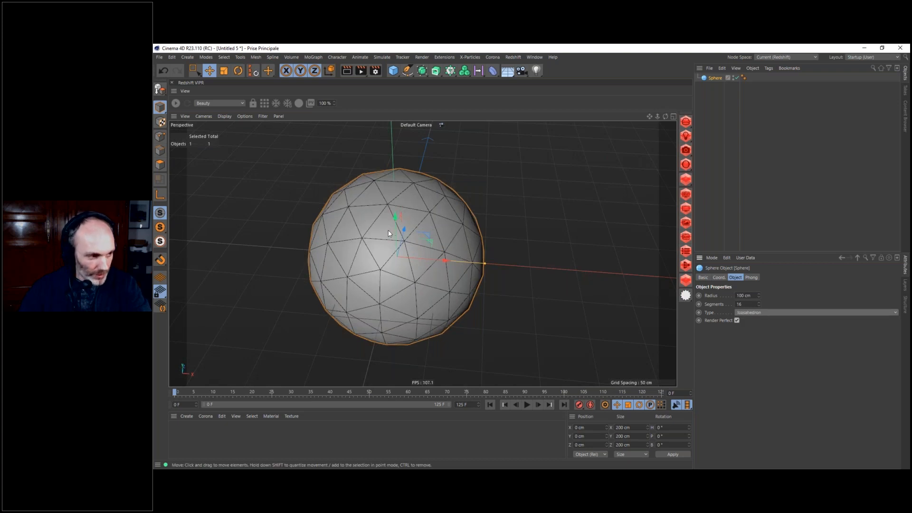
left_click_drag(394, 237, 408, 211, "alt")
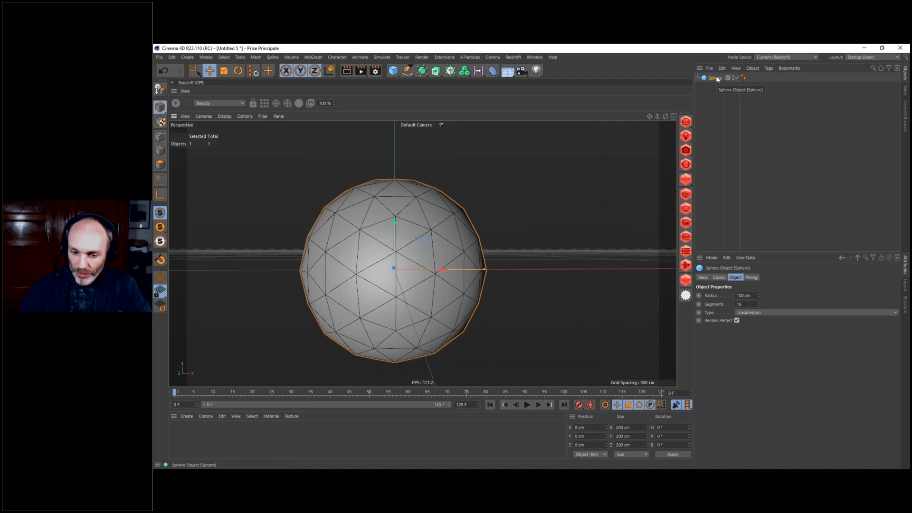
- Stretch the sphere along X to about 396 cm wide and set its segments to 55
left_click(719, 277)
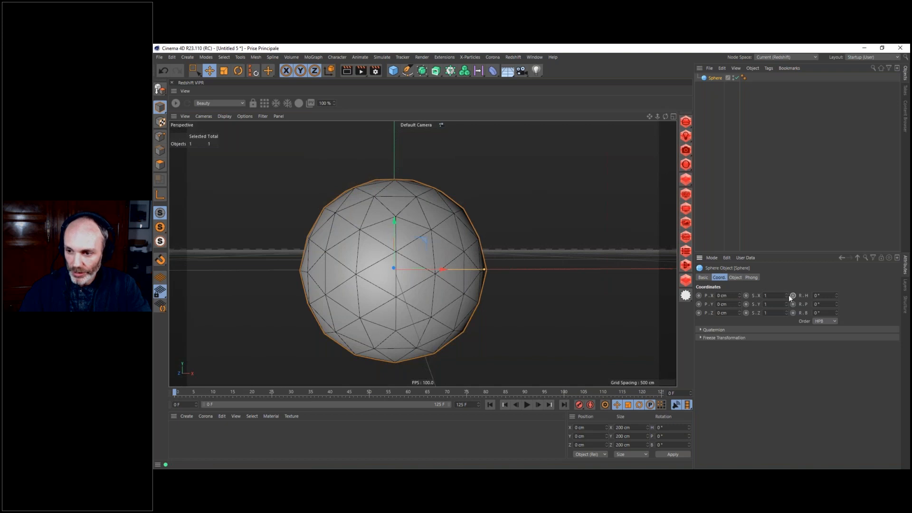
left_click_drag(787, 294, 792, 255)
left_click_drag(392, 249, 470, 250, "alt")
left_click(736, 278)
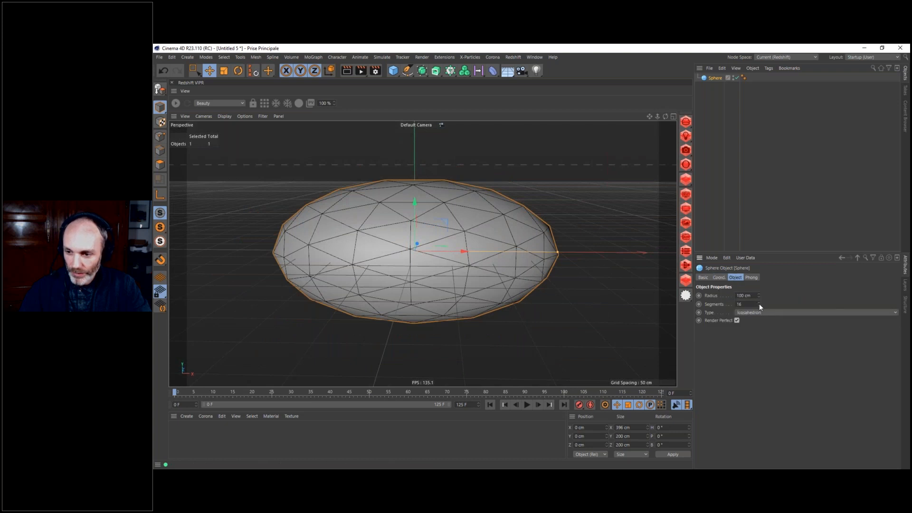
left_click_drag(759, 301, 759, 285)
- Display the viewport in Gouraud shading without lines and hide the workplane grid
key("n")
key("a")
left_click(262, 116)
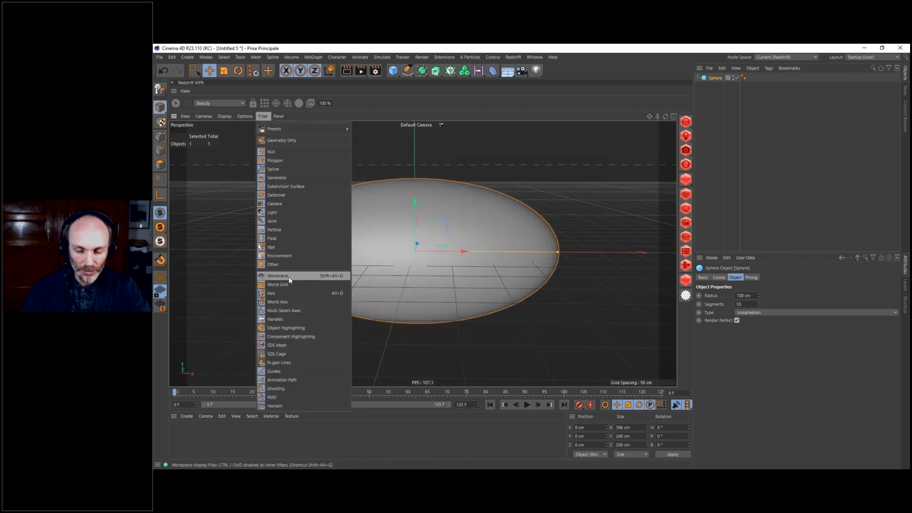
left_click(318, 275)
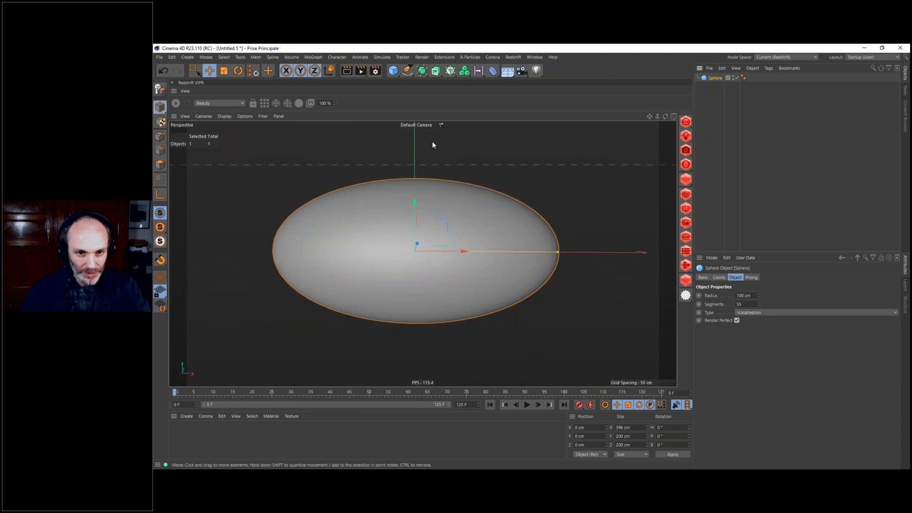
- Add a Displacer as a child of the sphere, assign it a Noise shader, and open the noise's properties
left_click(495, 73)
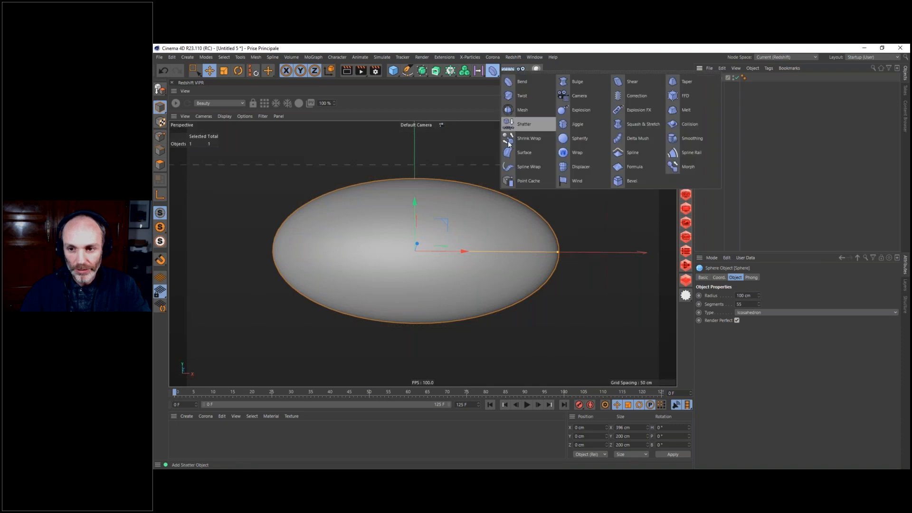
left_click(587, 167)
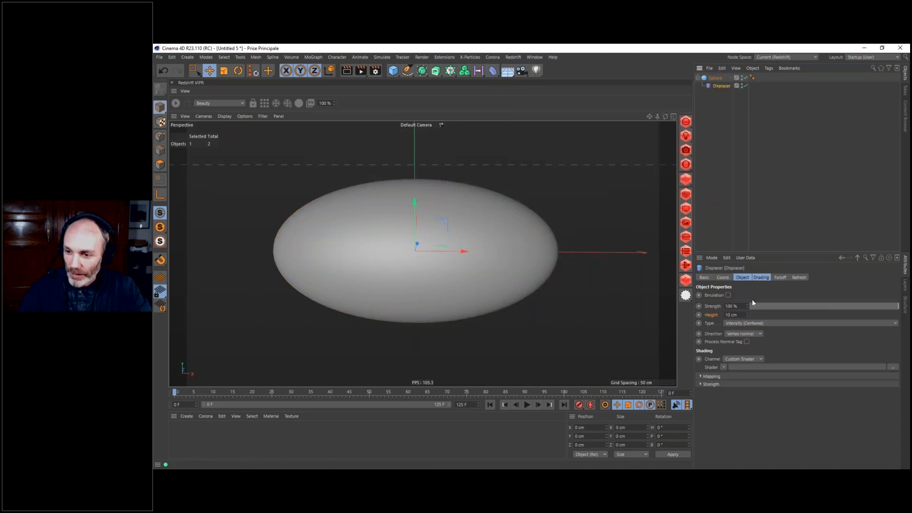
left_click(761, 278)
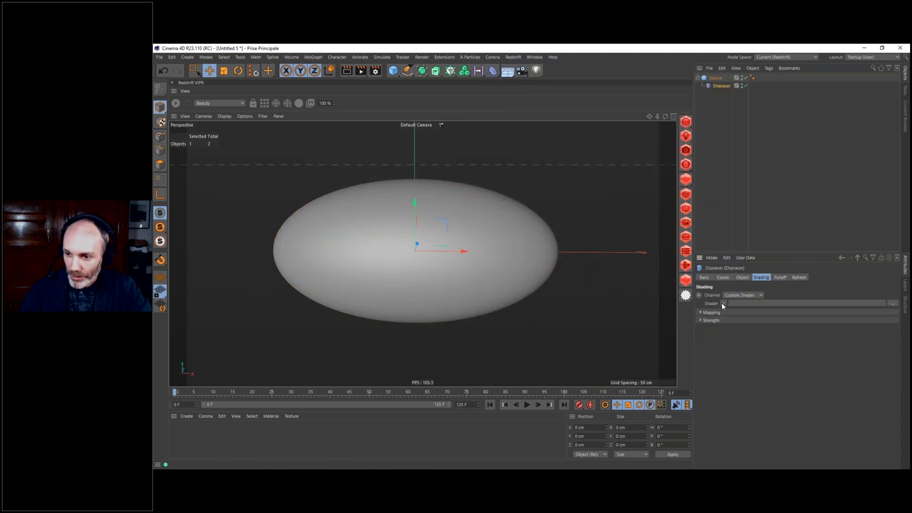
left_click(723, 303)
left_click(732, 177)
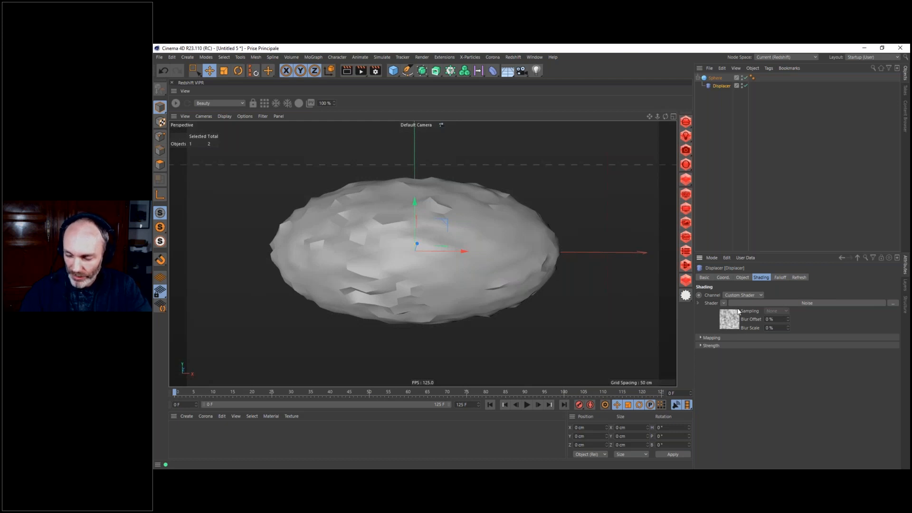
left_click(731, 319)
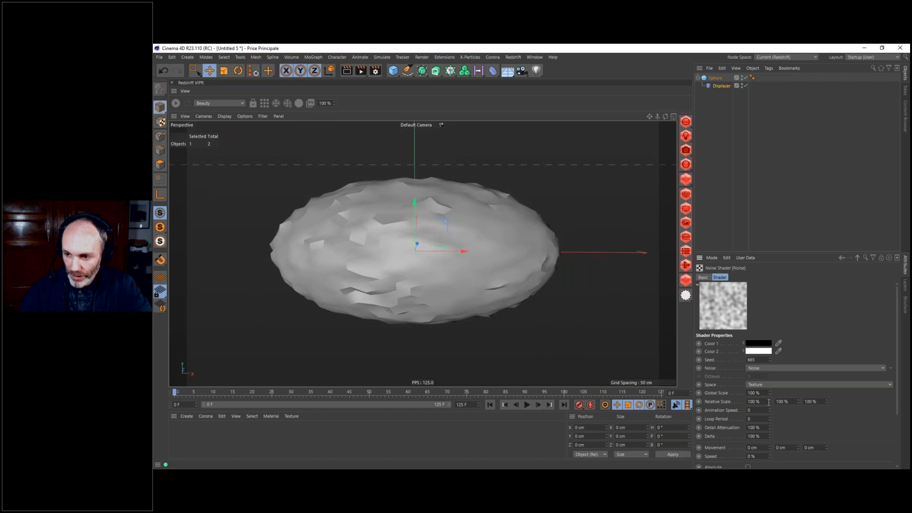
- Raise the noise's global scale to 502% and set the Displacer height to 33 cm, exposing the height as a viewport HUD control
left_click_drag(769, 393, 875, 262)
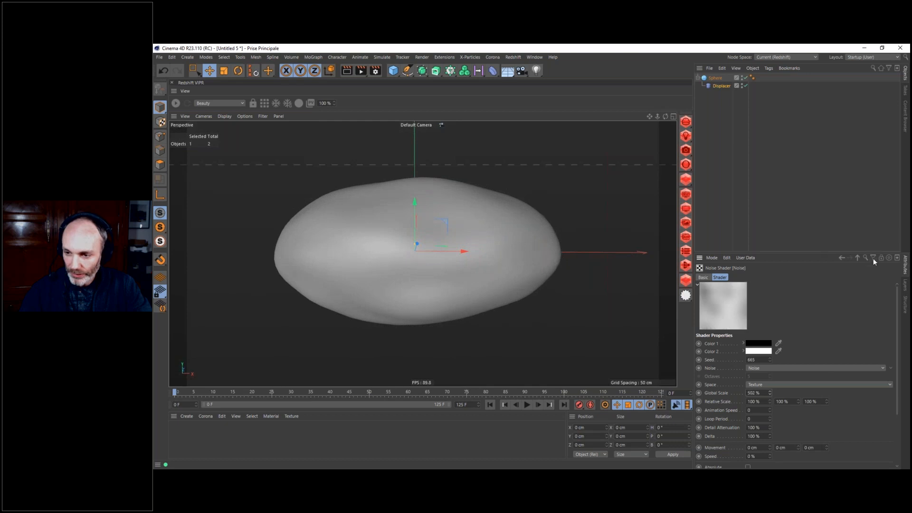
left_click(858, 258)
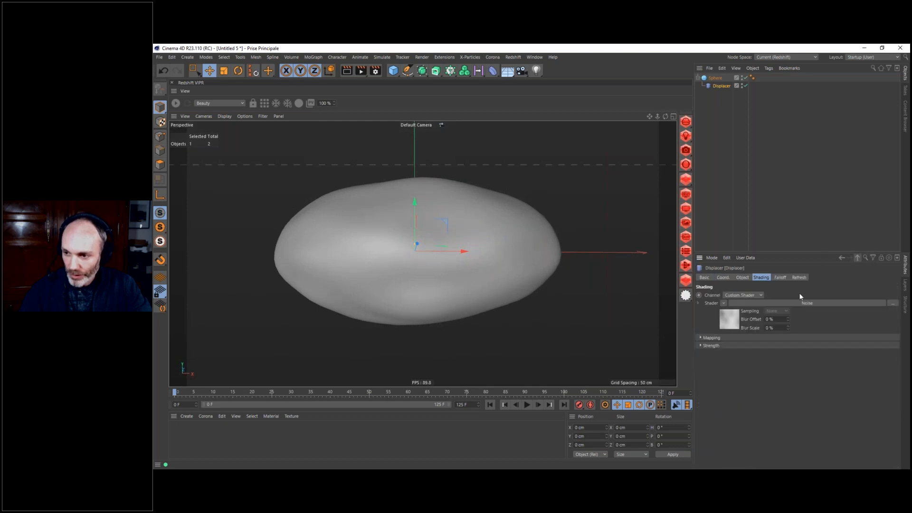
left_click(743, 277)
left_click_drag(748, 317, 751, 306)
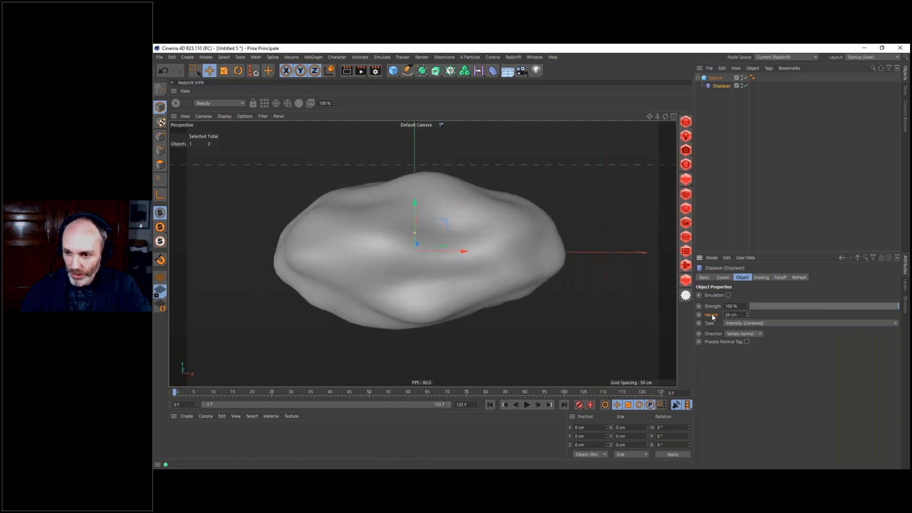
left_click_drag(713, 316, 716, 314)
left_click_drag(609, 141, 662, 144)
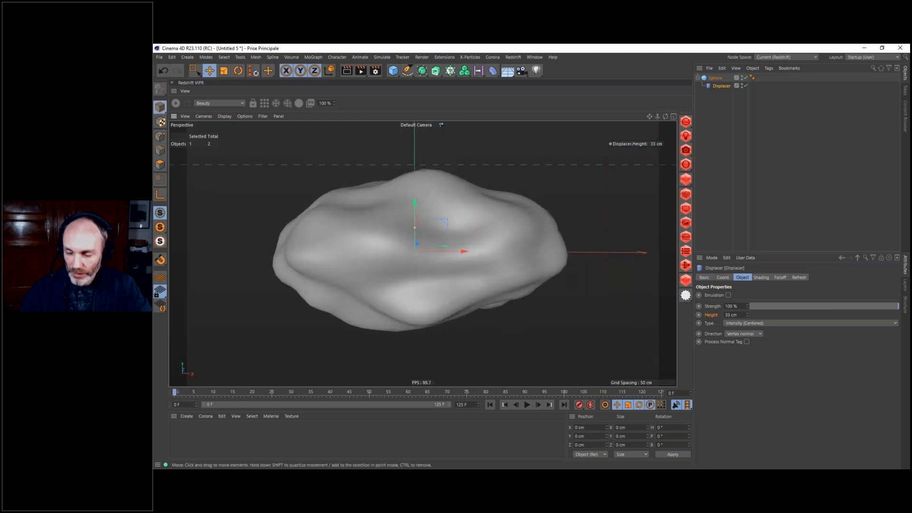
- Increase the Displacer noise's global scale to 725% and raise the displacement height to 51 cm
left_click(762, 278)
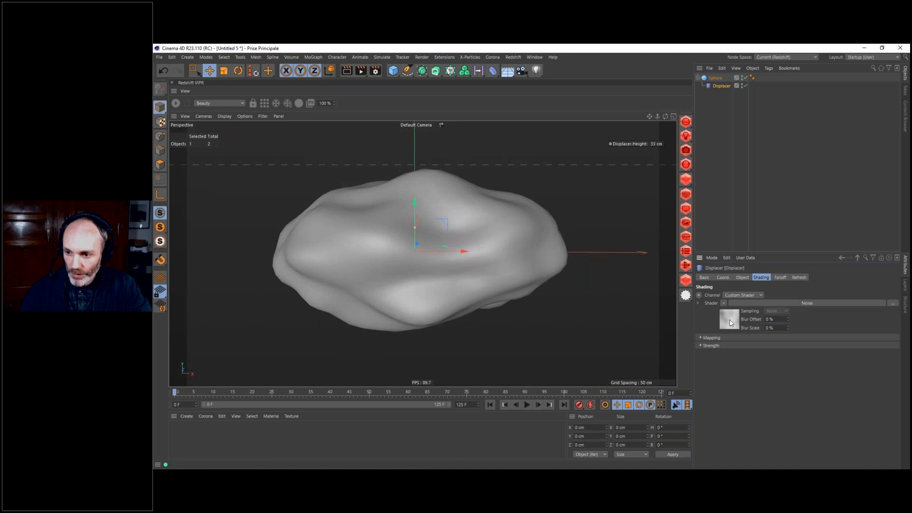
left_click(730, 321)
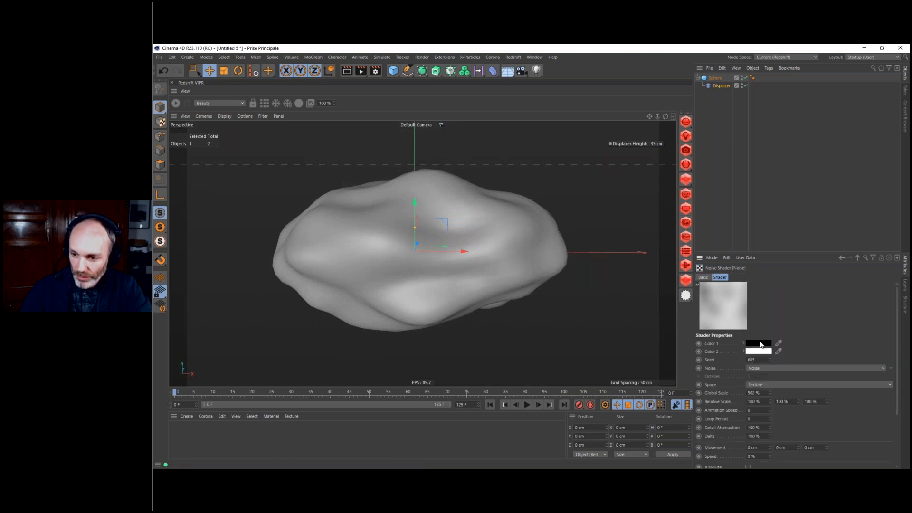
left_click_drag(769, 392, 777, 310)
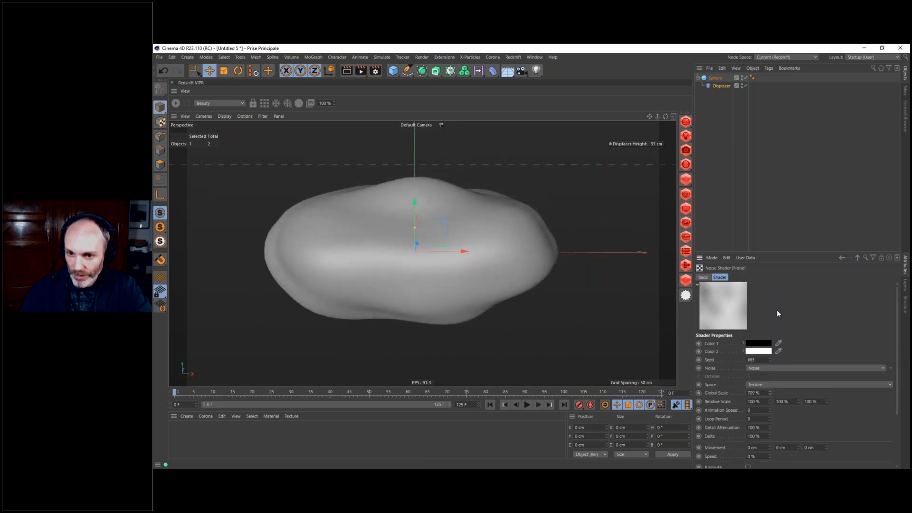
left_click_drag(654, 141, 661, 144)
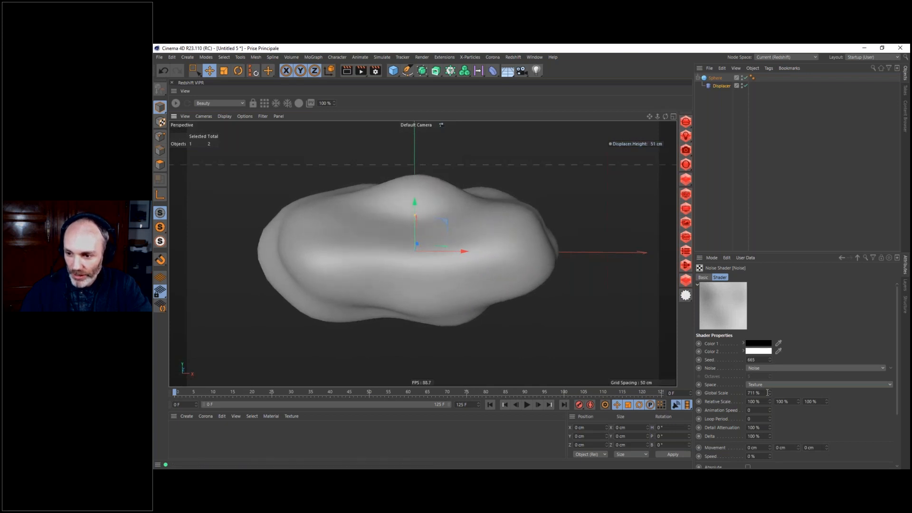
mouse_move(770, 392)
left_mouse_down()
mouse_move(776, 368)
mouse_move(781, 386)
mouse_move(782, 309)
mouse_move(789, 354)
mouse_move(787, 382)
mouse_move(777, 383)
left_mouse_up()
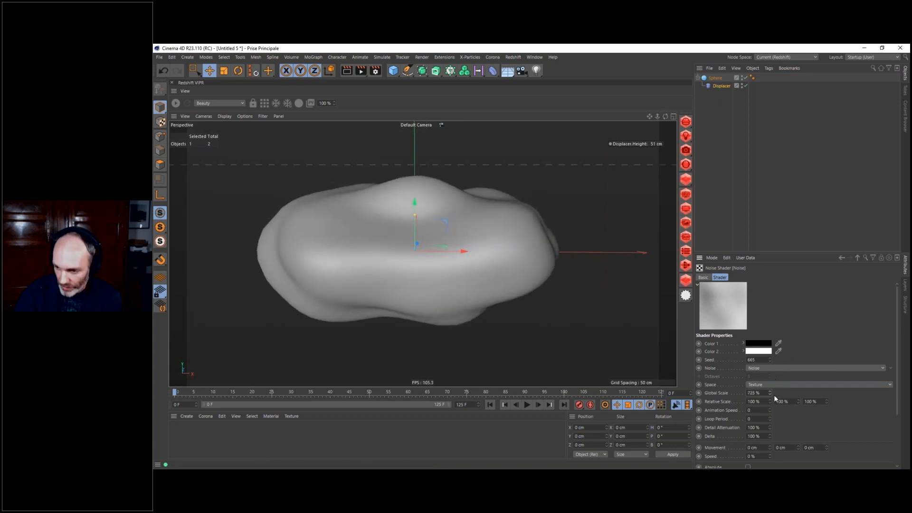
- Set the noise seed to 666 and lower the Displacer height to 43 cm
left_click(770, 358)
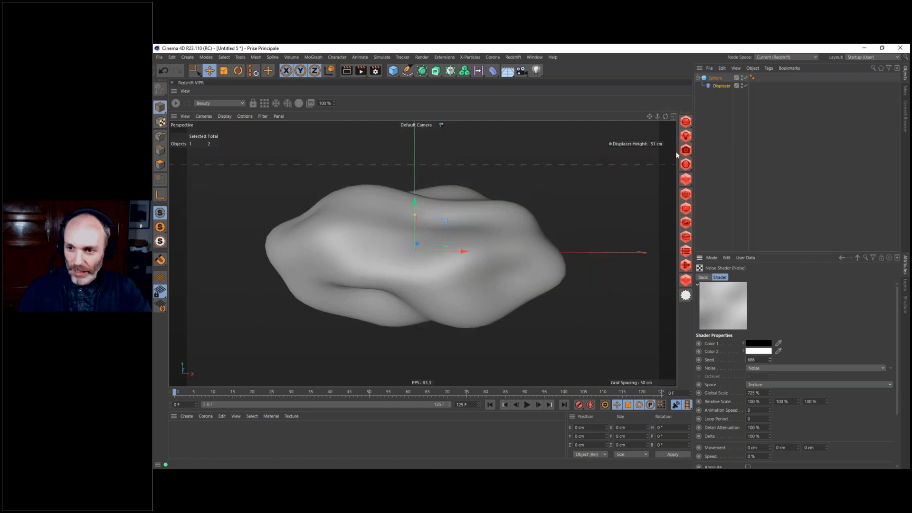
left_click_drag(657, 143, 654, 148)
left_click_drag(426, 255, 478, 242, "alt")
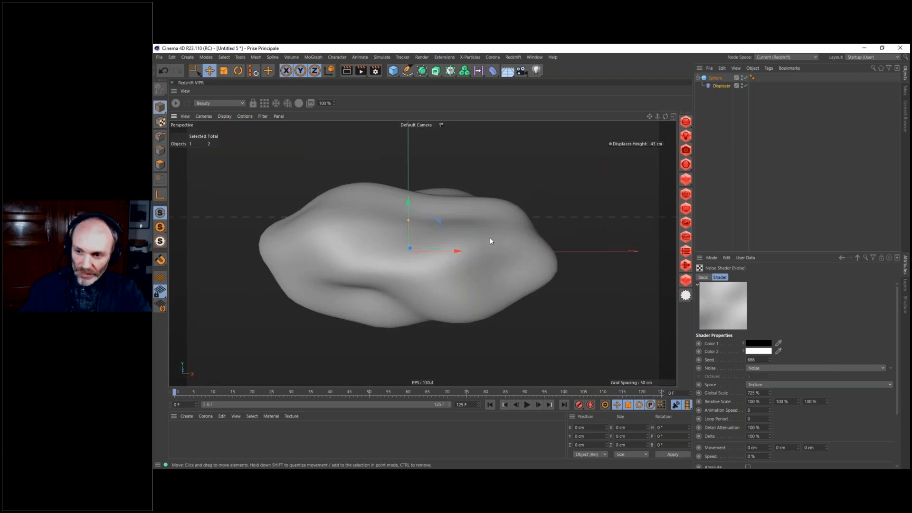
- Place the sphere inside a Volume Builder and set its volume type to Fog
left_click(718, 78)
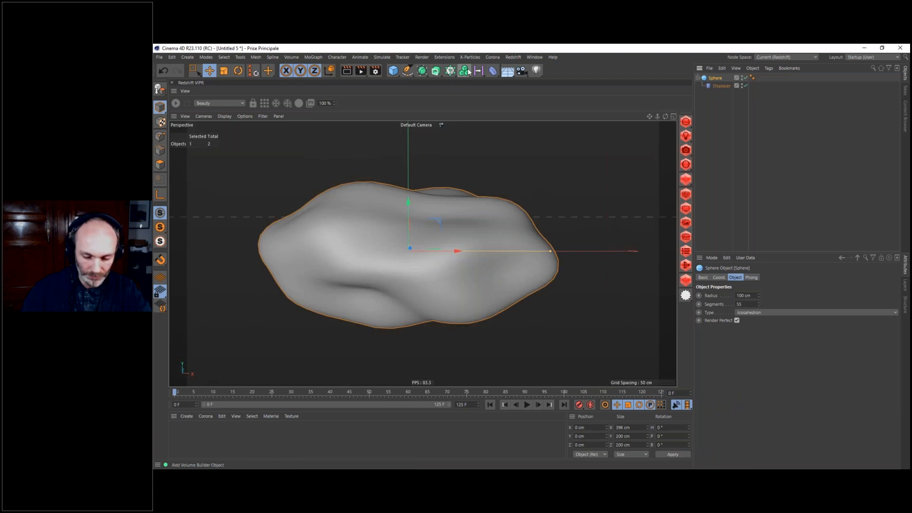
left_click(465, 72, "alt")
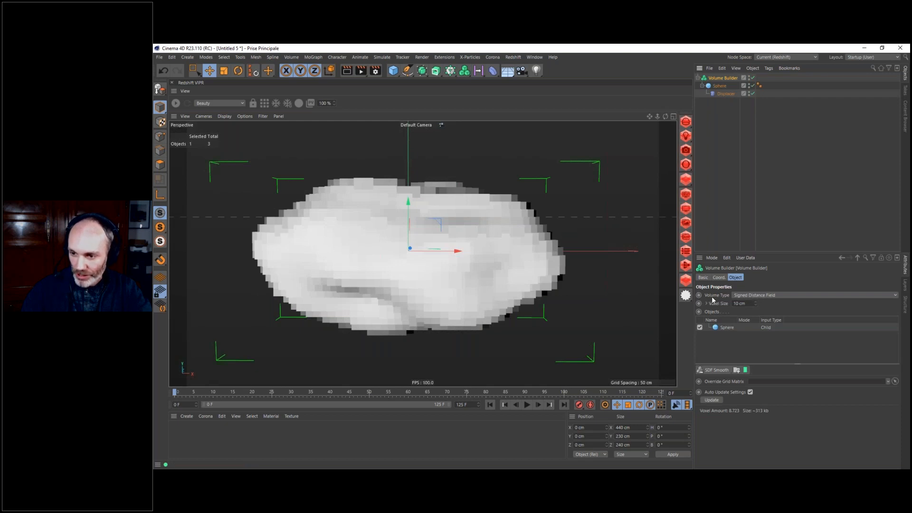
left_click(747, 295)
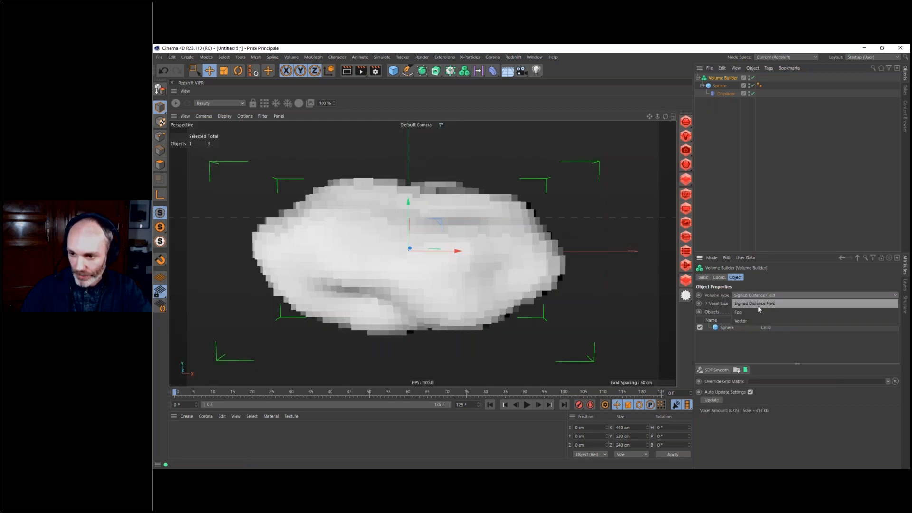
left_click(746, 313)
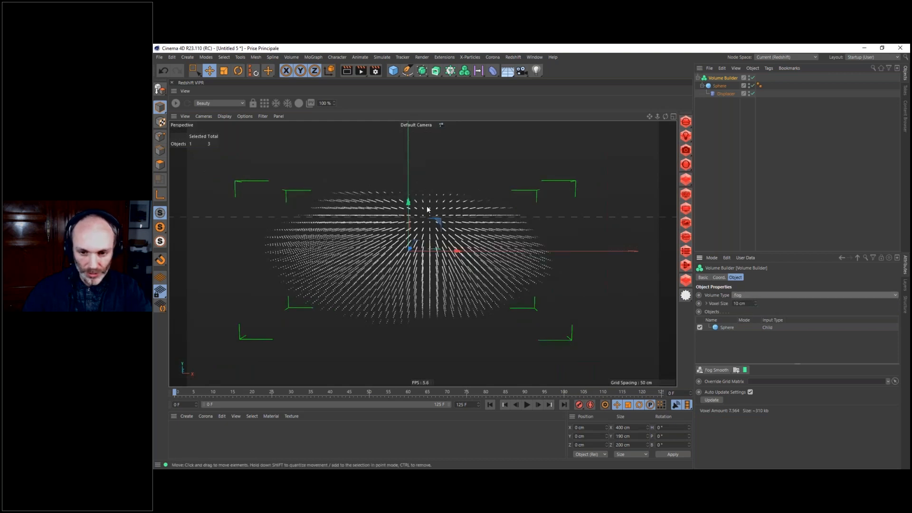
left_click_drag(427, 209, 468, 240, "alt")
right_click_drag(468, 240, 486, 218, "alt")
left_click_drag(487, 218, 532, 237, "alt")
right_click_drag(480, 265, 413, 280, "alt")
middle_click_drag(412, 279, 431, 232, "alt")
left_click_drag(422, 236, 494, 238, "alt")
- Switch the Volume Builder to Signed Distance Field to compare the voxel shape, and return it to Fog
left_click(763, 296)
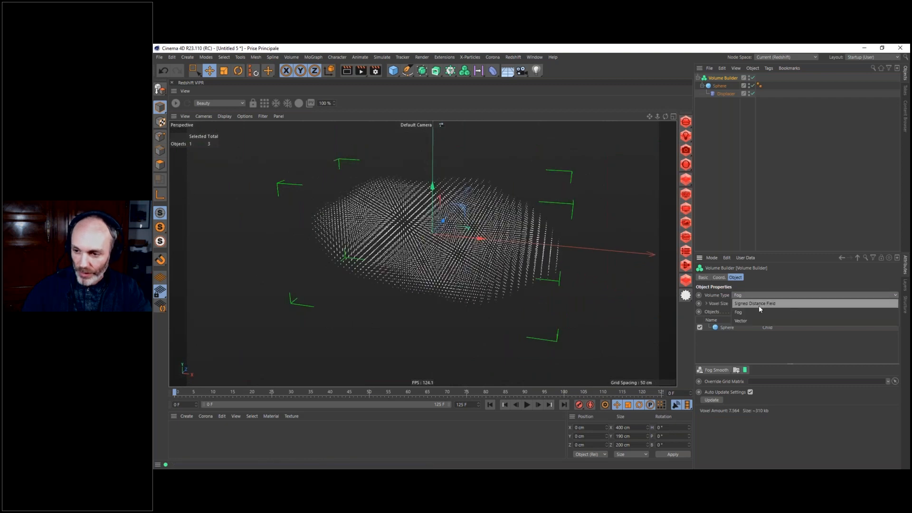
left_click(759, 306)
left_click_drag(453, 224, 416, 291, "alt")
mouse_move(416, 291)
right_mouse_down("alt")
mouse_move(622, 212)
mouse_move(600, 230)
mouse_move(604, 224)
mouse_move(509, 245)
mouse_move(460, 283)
mouse_move(385, 302)
mouse_move(362, 318)
mouse_move(361, 300)
mouse_move(385, 279)
mouse_move(340, 291)
mouse_move(403, 296)
right_mouse_up("alt")
right_click_drag(478, 263, 394, 309, "alt")
left_click_drag(484, 259, 420, 262, "alt")
middle_click_drag(421, 259, 461, 268, "alt")
left_click_drag(419, 260, 443, 260, "alt")
left_click(763, 295)
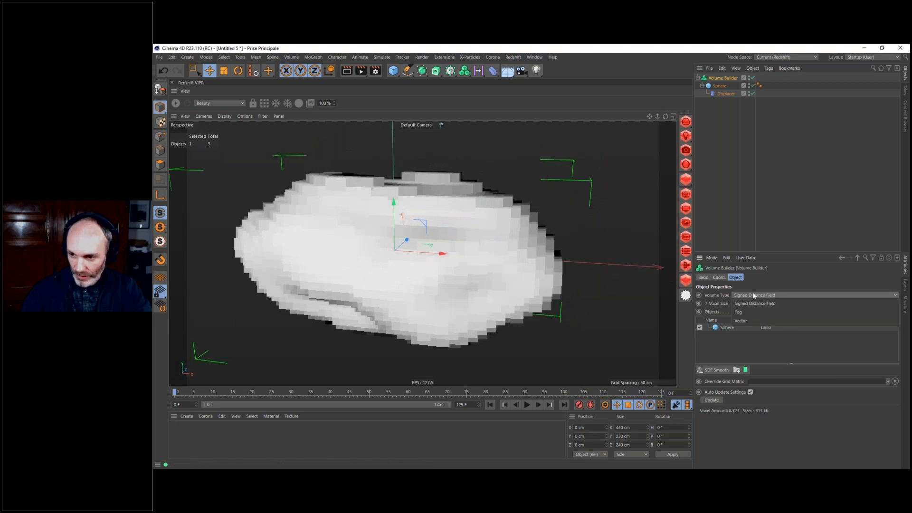
left_click(739, 315)
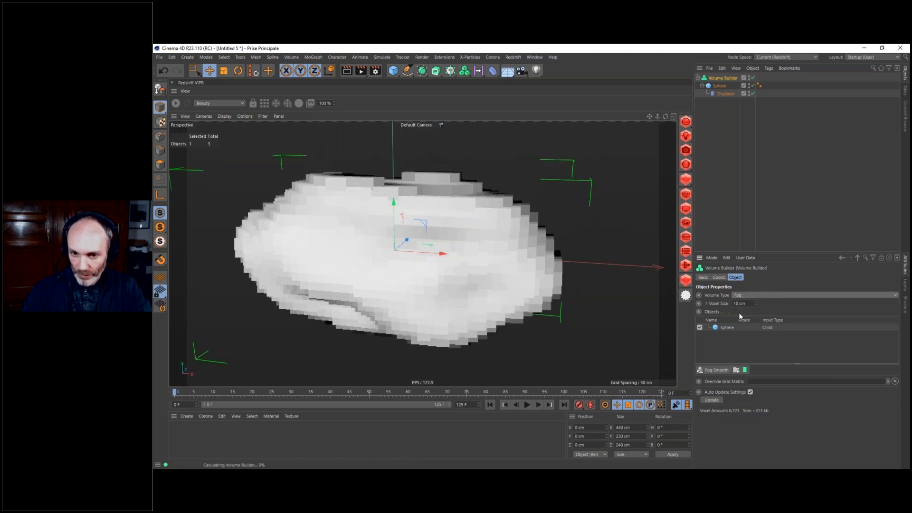
left_click_drag(375, 247, 425, 229, "alt")
- Refine the fog volume by setting the Volume Builder's voxel size to 4 cm
left_click(748, 304)
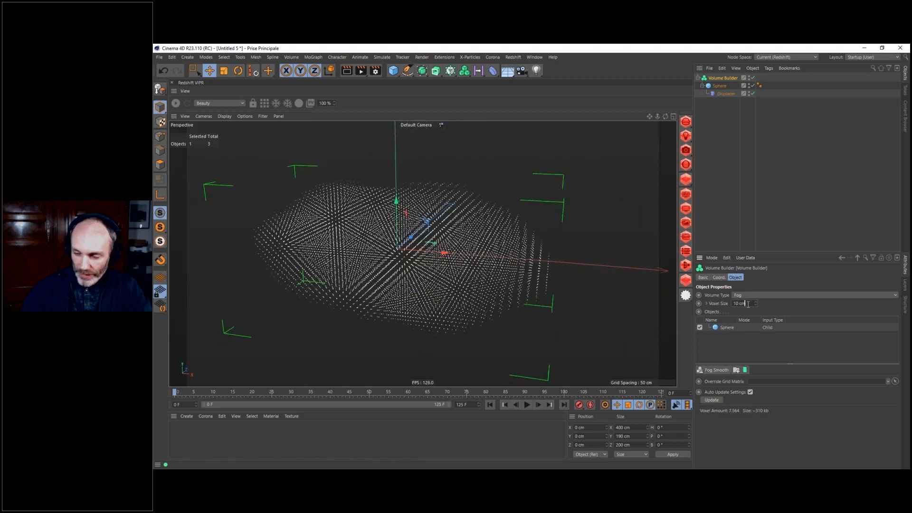
key("BackSpace")
type("4")
key("Return")
middle_click_drag(372, 258, 410, 249, "alt")
left_click_drag(410, 249, 469, 248, "alt")
middle_click_drag(470, 249, 428, 244, "alt")
left_click_drag(428, 245, 443, 230, "alt")
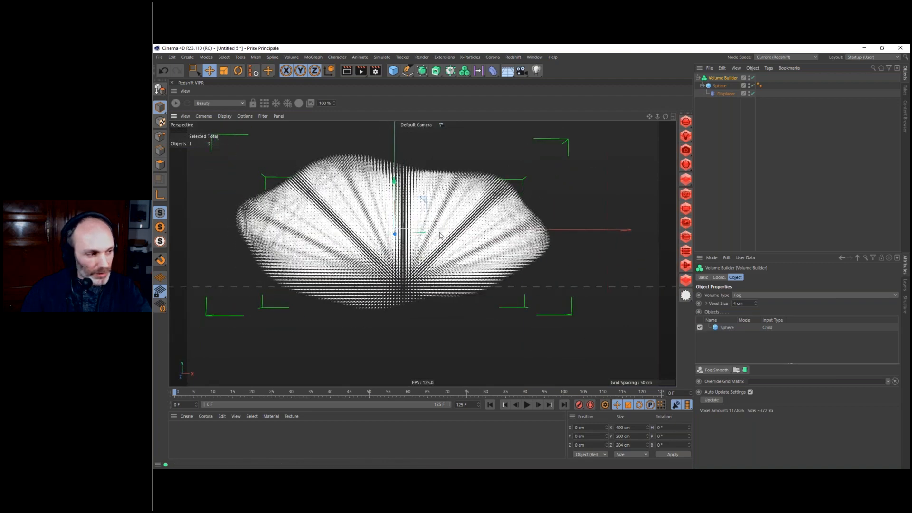
- Create a Redshift Volume material and apply it to the Volume Builder
left_click(186, 417)
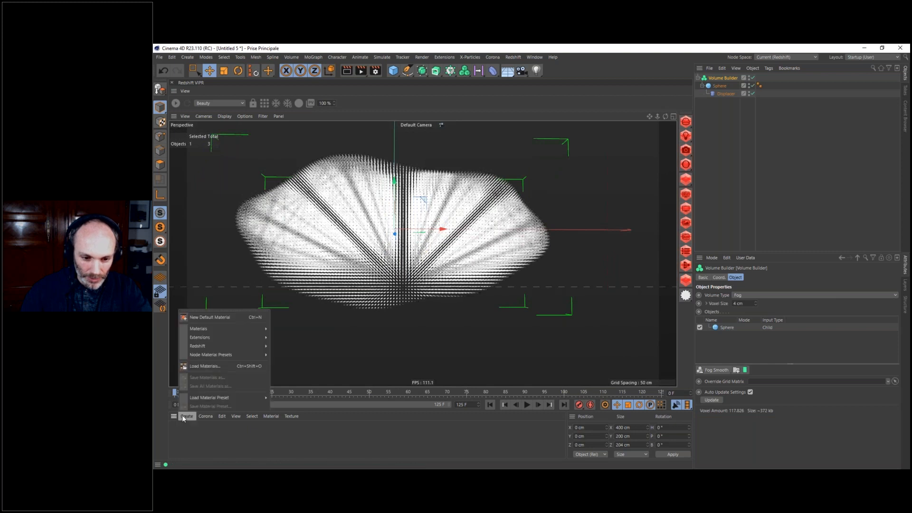
mouse_move(199, 347)
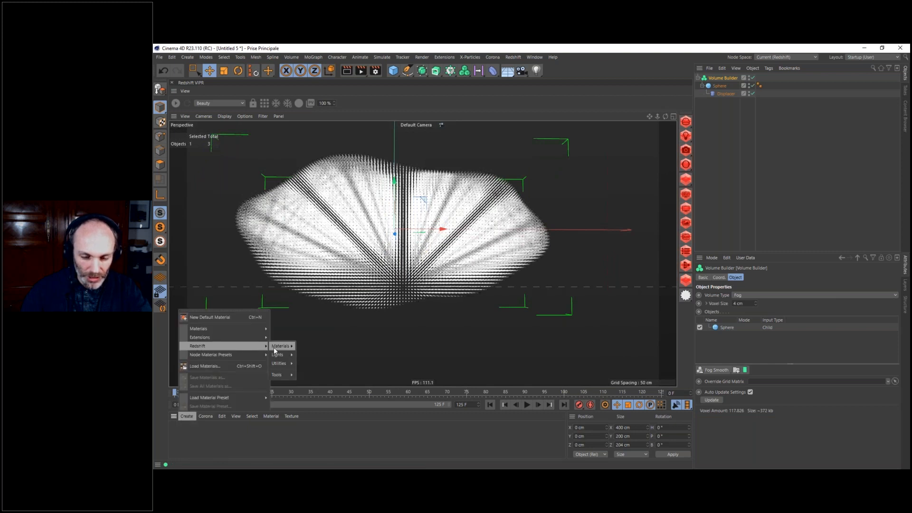
mouse_move(274, 347)
left_click(308, 441)
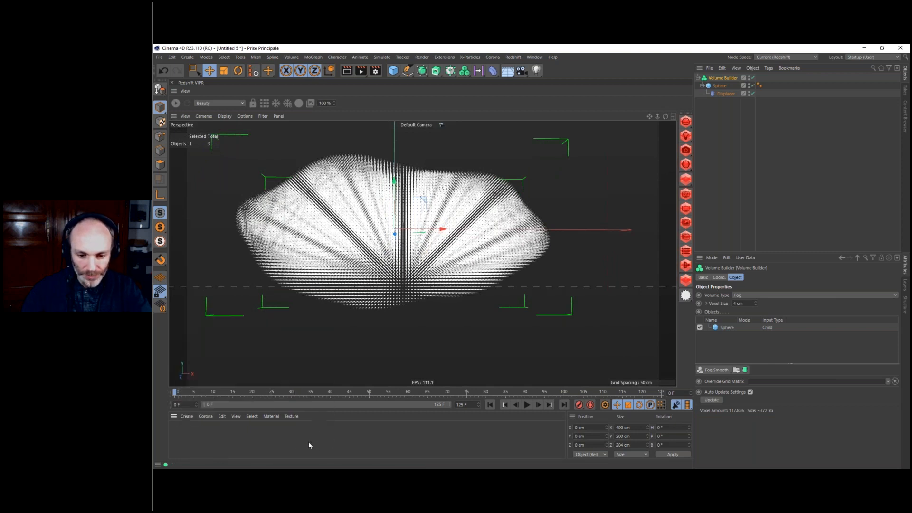
left_click_drag(179, 426, 728, 75)
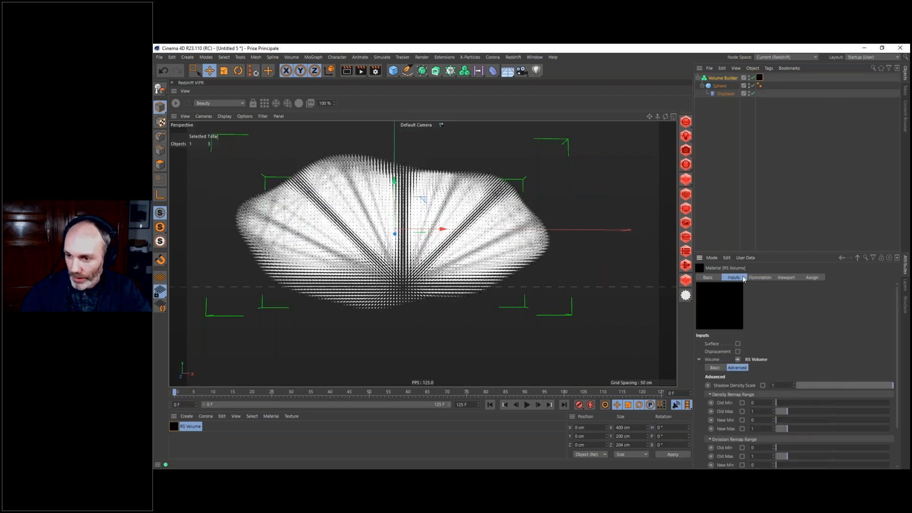
- Assign the Volume Builder preset to the scatter channel in the RS Volume material's basic inputs
left_click(715, 368)
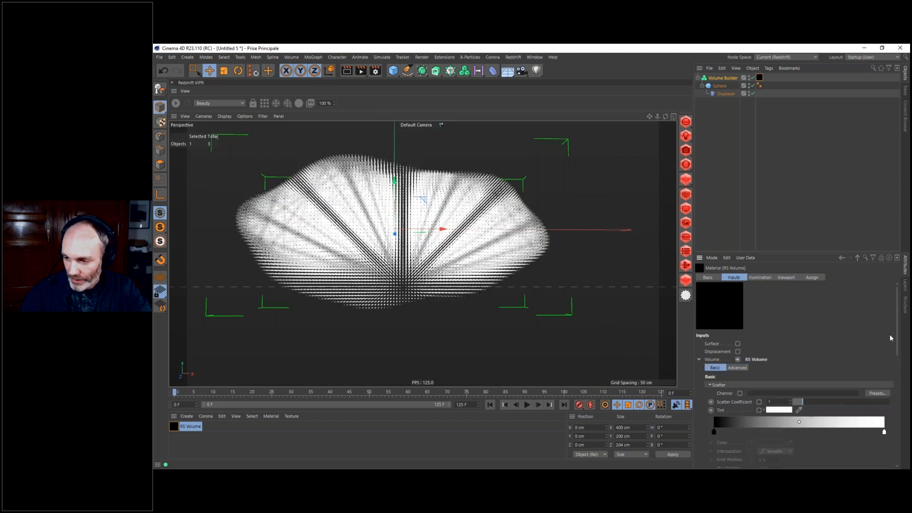
left_click_drag(901, 327, 901, 364)
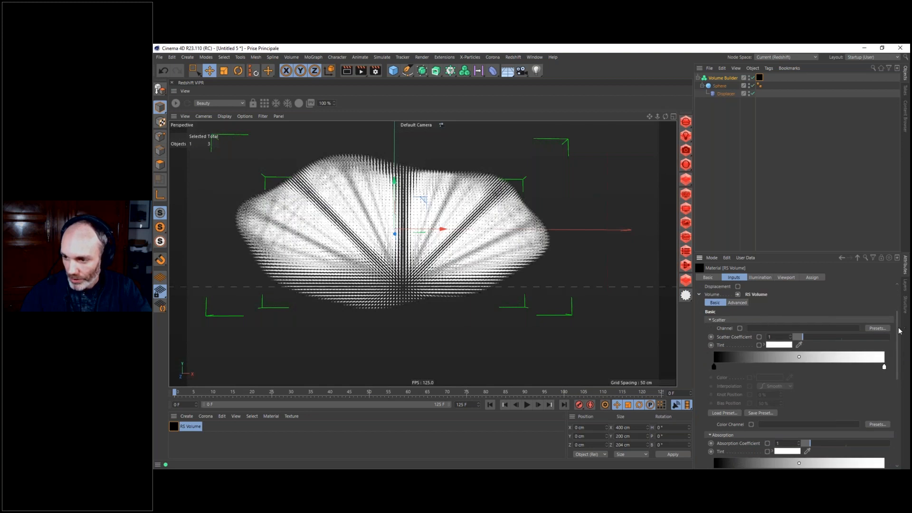
left_click_drag(902, 328, 902, 308)
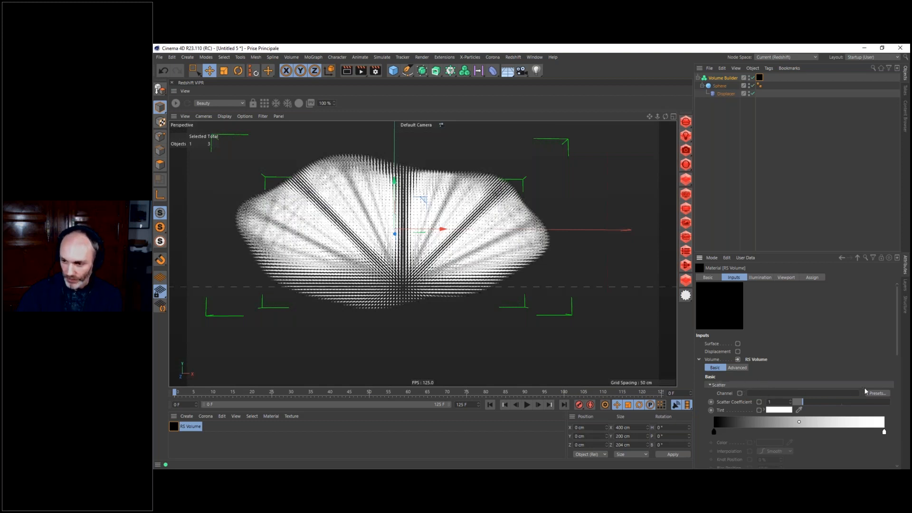
left_click(881, 394)
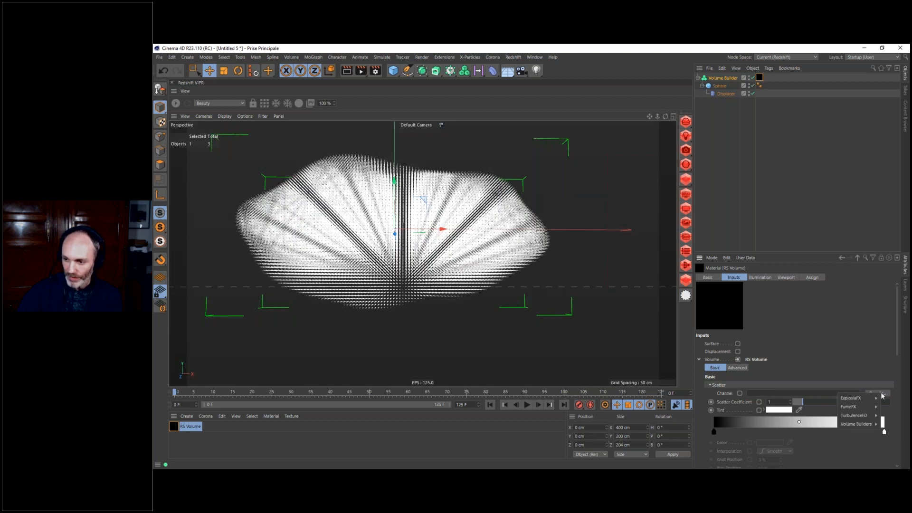
mouse_move(857, 424)
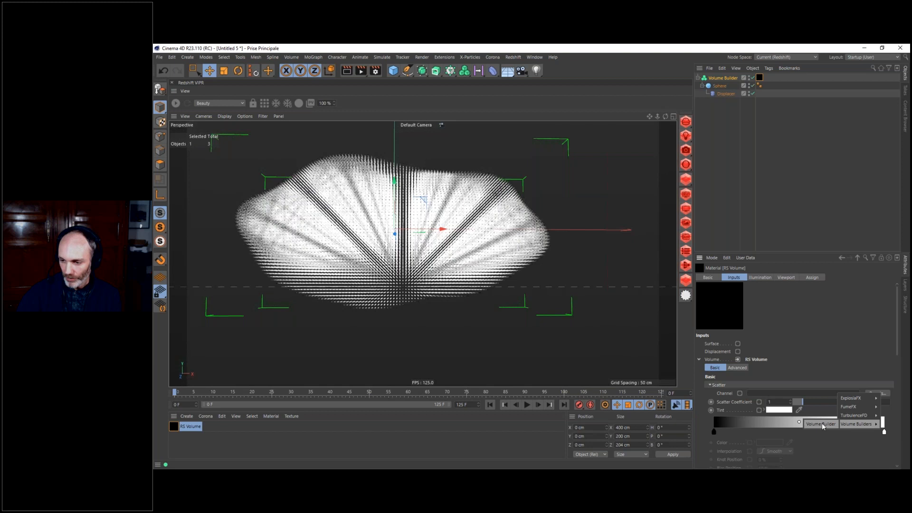
left_click(819, 422)
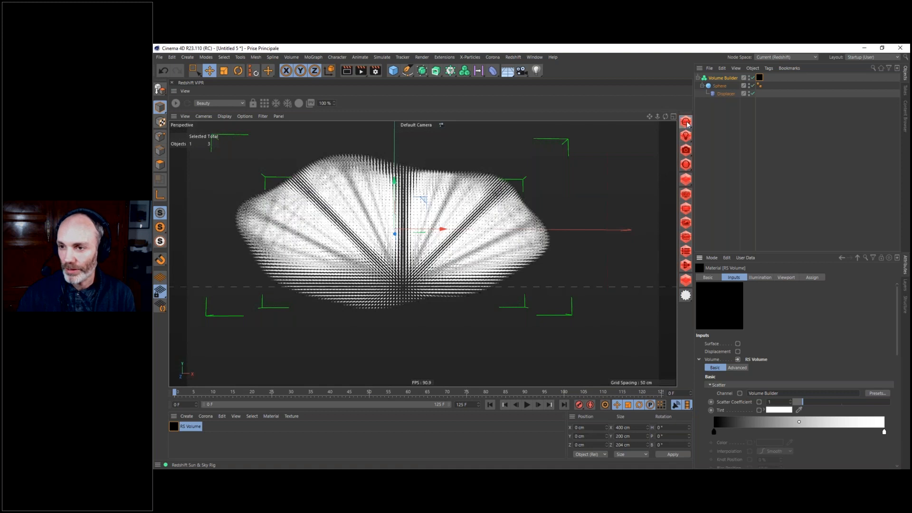
- Add a Redshift Sun & Sky Rig and start the live Redshift viewport render of the cloud
left_click_drag(687, 124, 726, 161)
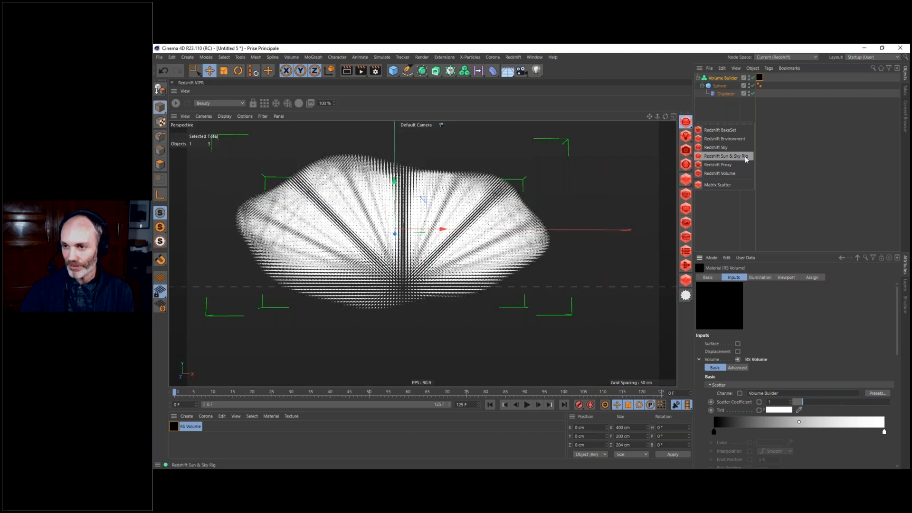
left_click_drag(744, 156, 745, 156)
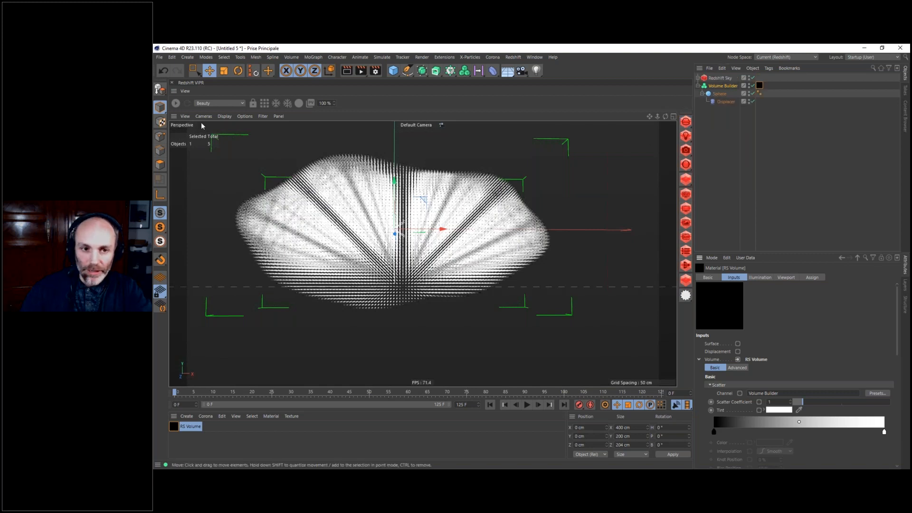
left_click(176, 103)
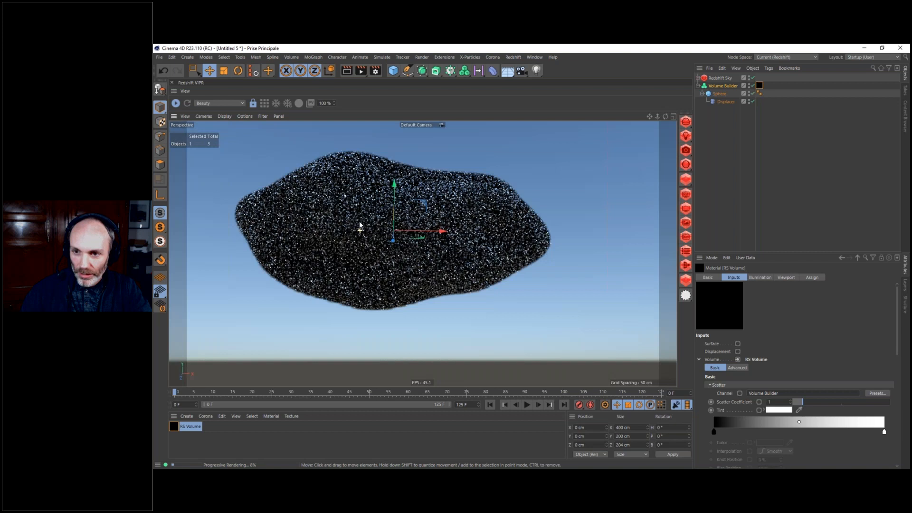
left_click_drag(359, 223, 407, 210, "alt")
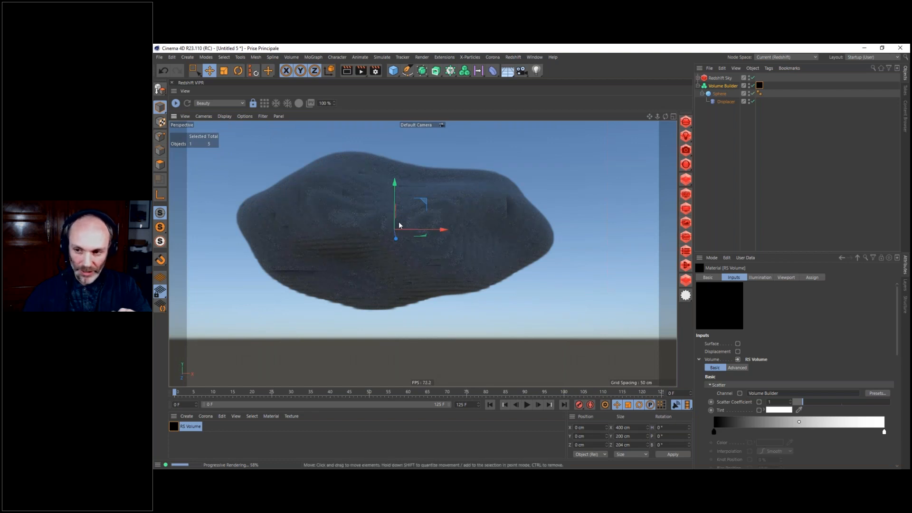
- Set both the primary and secondary GI engines to Brute Force in the Redshift render settings
left_click(375, 71)
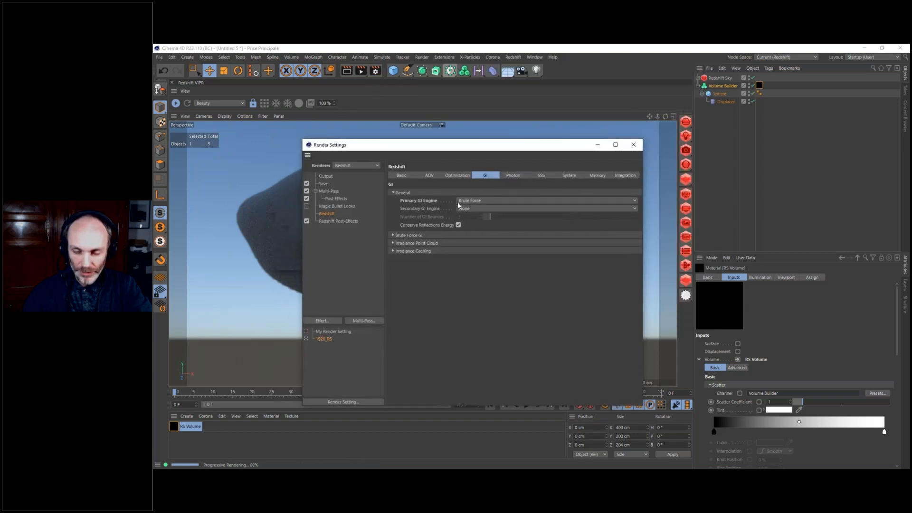
left_click_drag(497, 144, 436, 135)
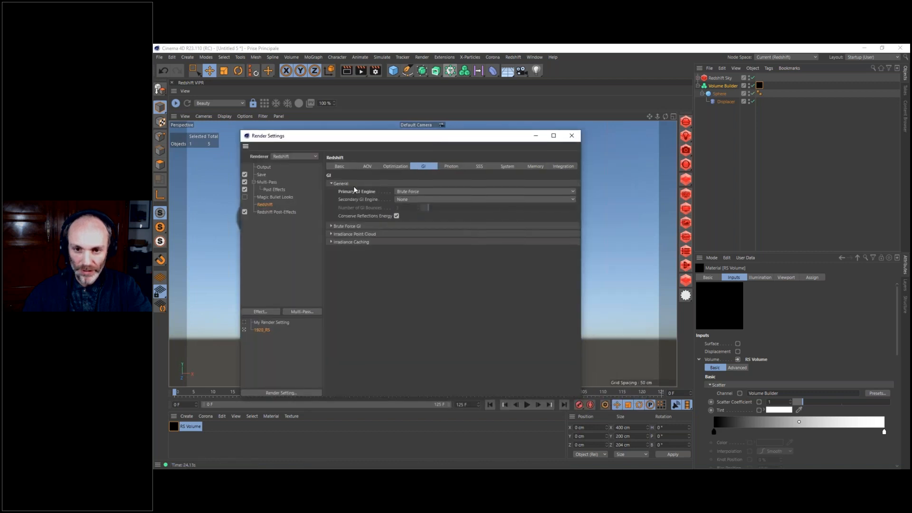
left_click(415, 192)
left_click(412, 198)
left_click_drag(403, 140, 428, 146)
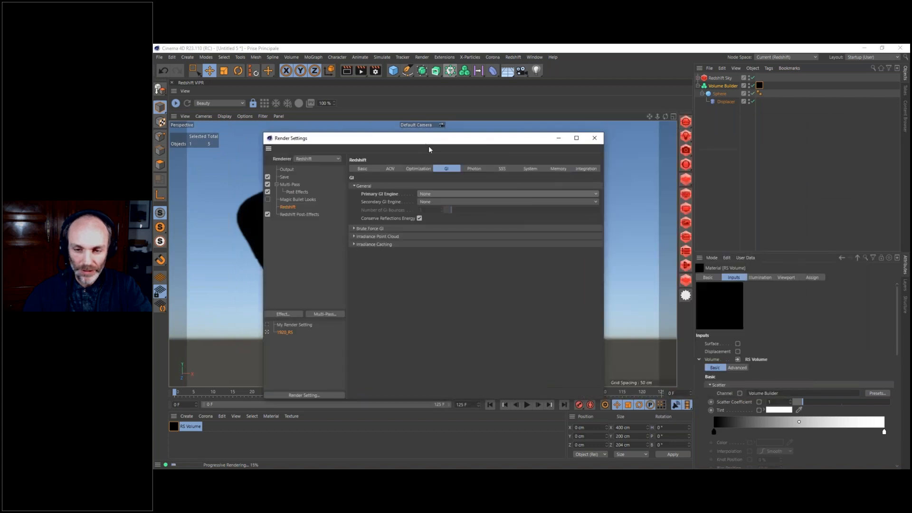
left_click(429, 193)
left_click(438, 225)
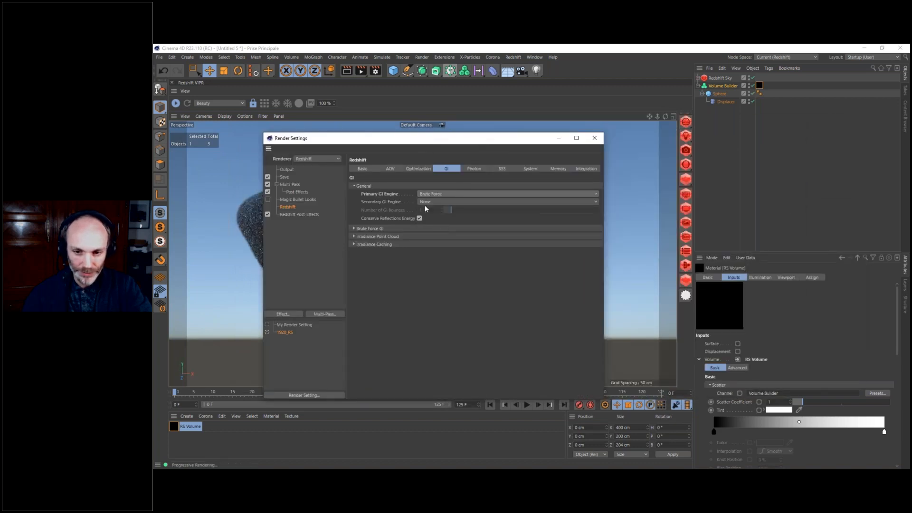
left_click(434, 202)
left_click(438, 236)
left_click_drag(454, 139, 612, 152)
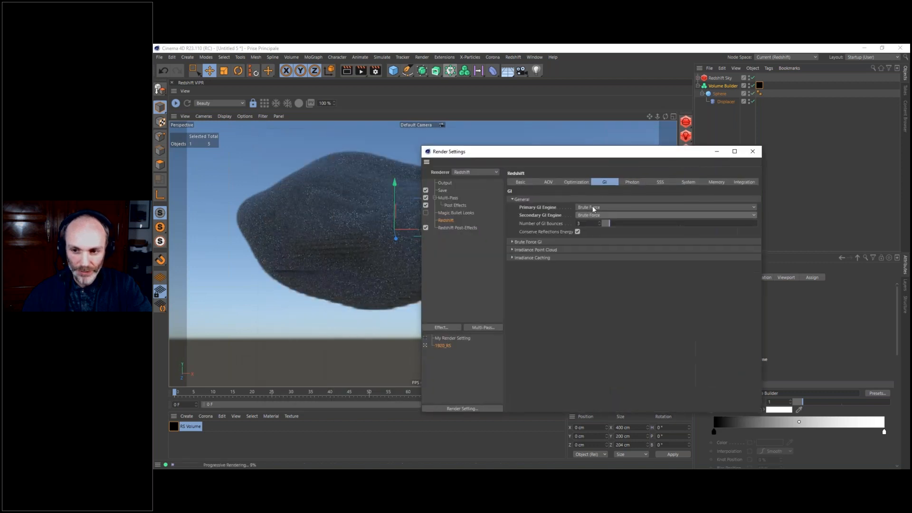
left_click(752, 151)
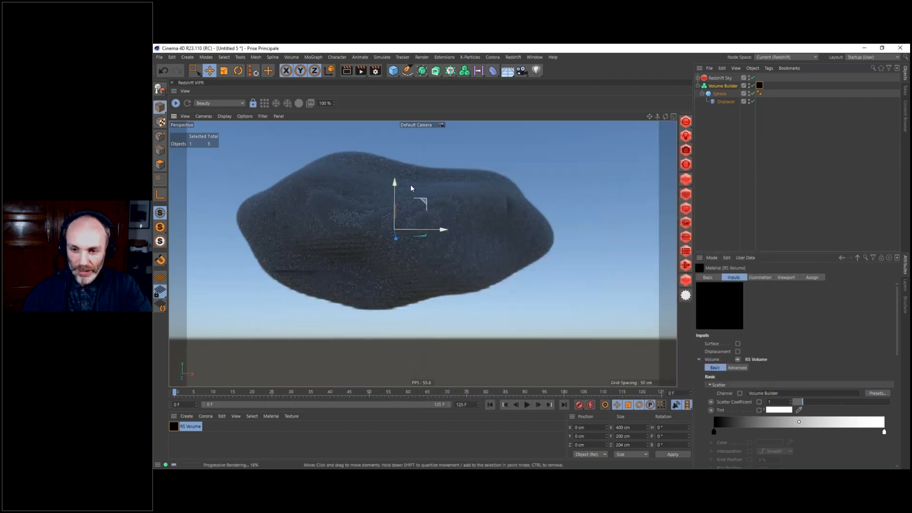
- Set the Redshift Sun's volume contribution scale to 1 so the sun lights the cloud
left_click(698, 78)
left_click(724, 86)
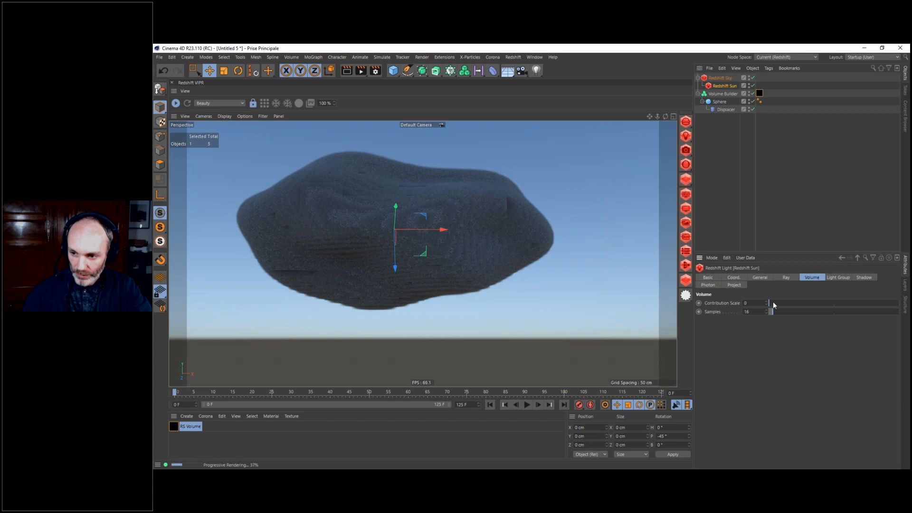
left_click_drag(774, 303, 880, 303)
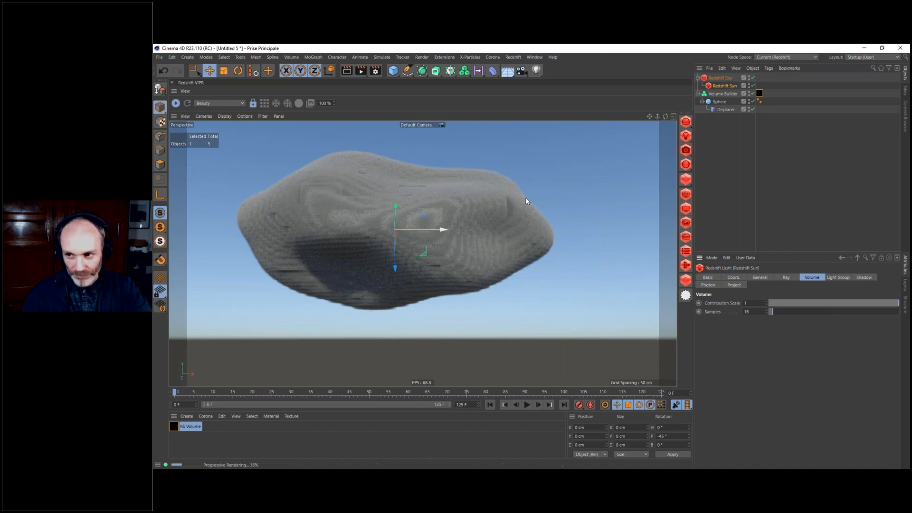
- Enable Maximum Voxel Falloff for the sphere in the Volume Builder's object list
left_click(721, 94)
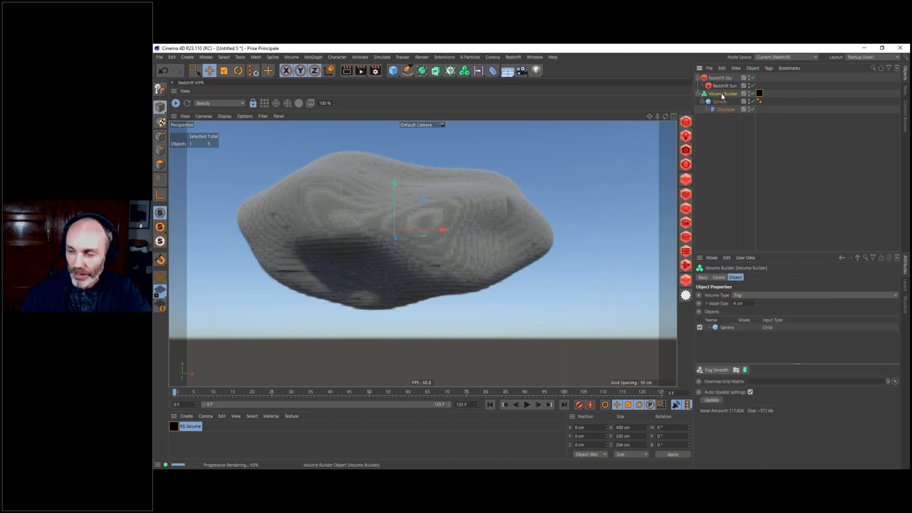
left_click(722, 328)
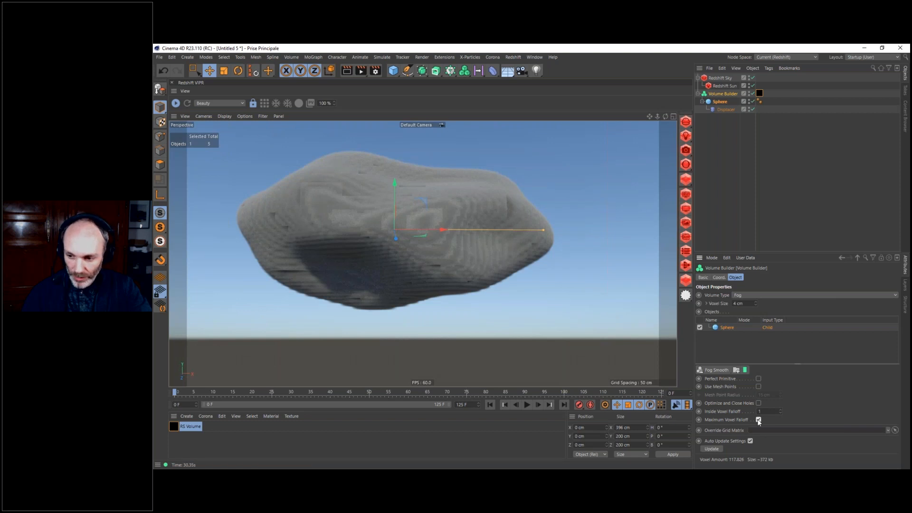
left_click(758, 419)
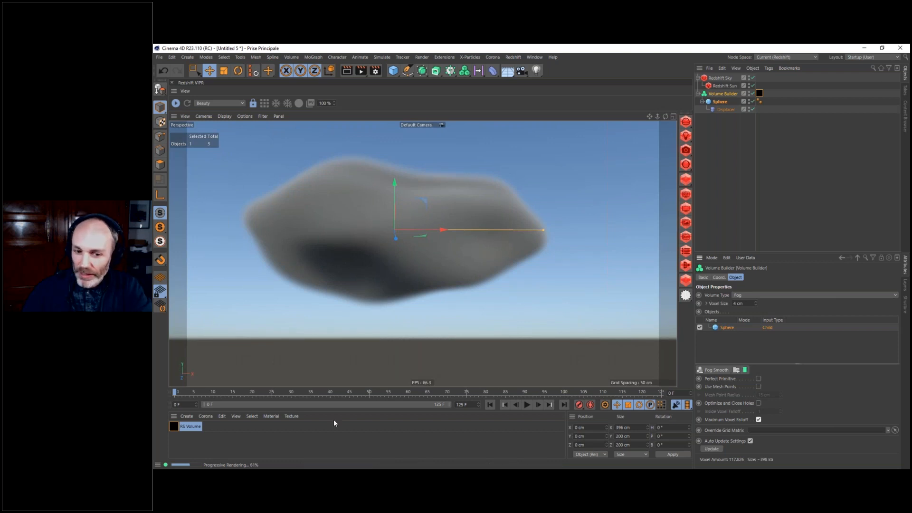
- Raise the RS Volume material's scatter coefficient to about 2.52
left_click(173, 427)
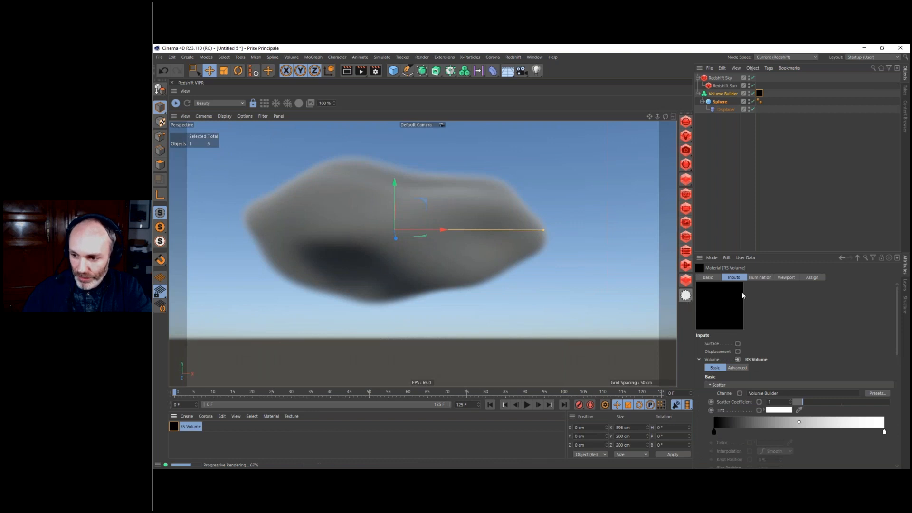
scroll(901, 318, "down", 3)
scroll(901, 323, "down", 1)
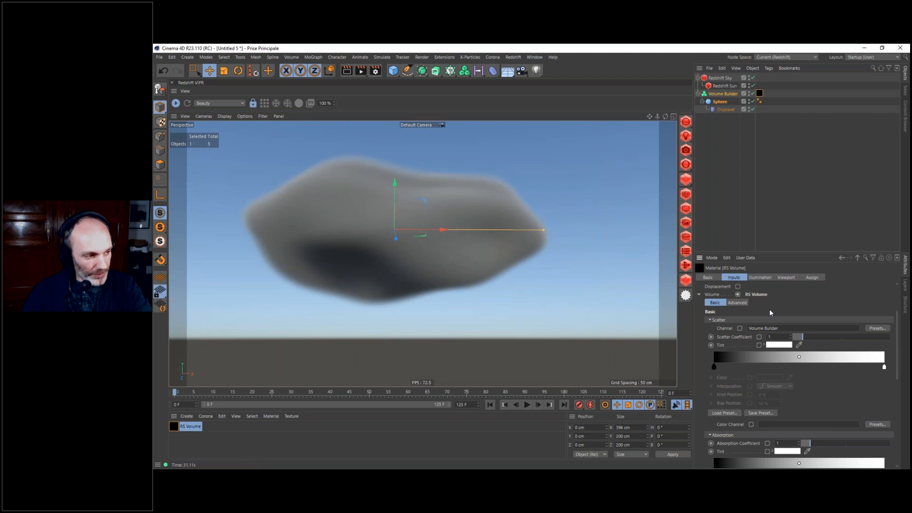
left_click_drag(842, 335, 817, 335)
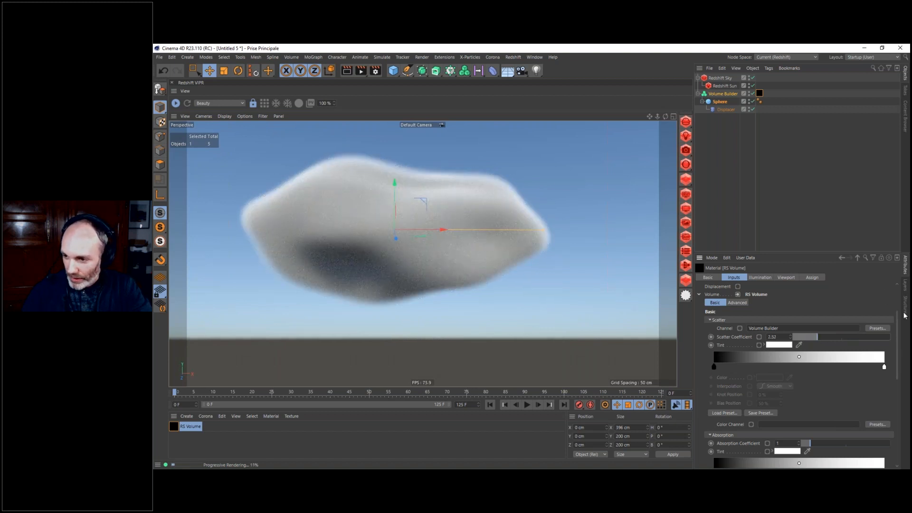
- Lower the RS Volume material's absorption coefficient to about 0.37 and its scatter coefficient to about 0.87
scroll(902, 328, "down", 3)
scroll(903, 348, "down", 1)
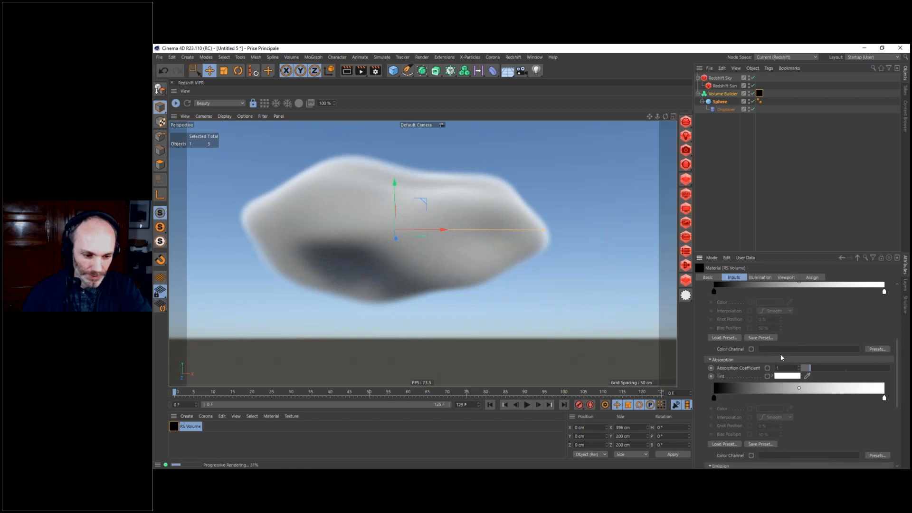
left_click_drag(810, 368, 808, 369)
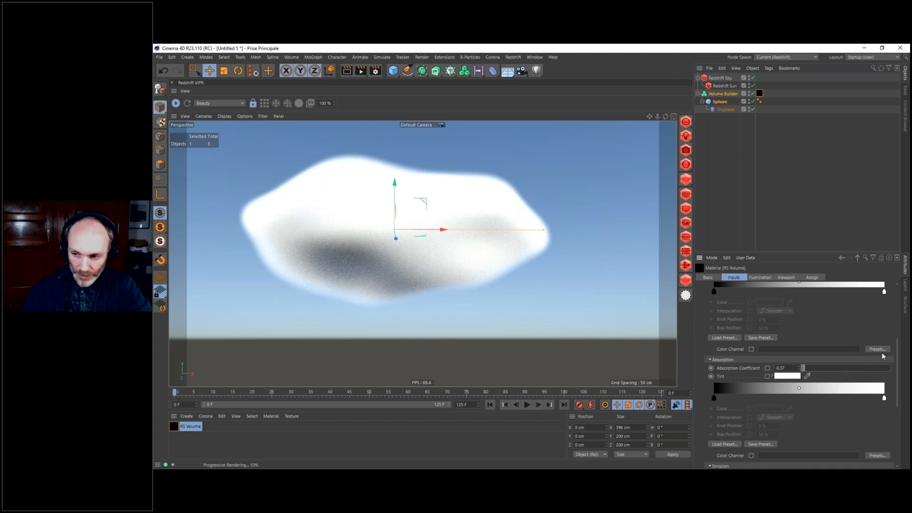
scroll(899, 358, "up", 3)
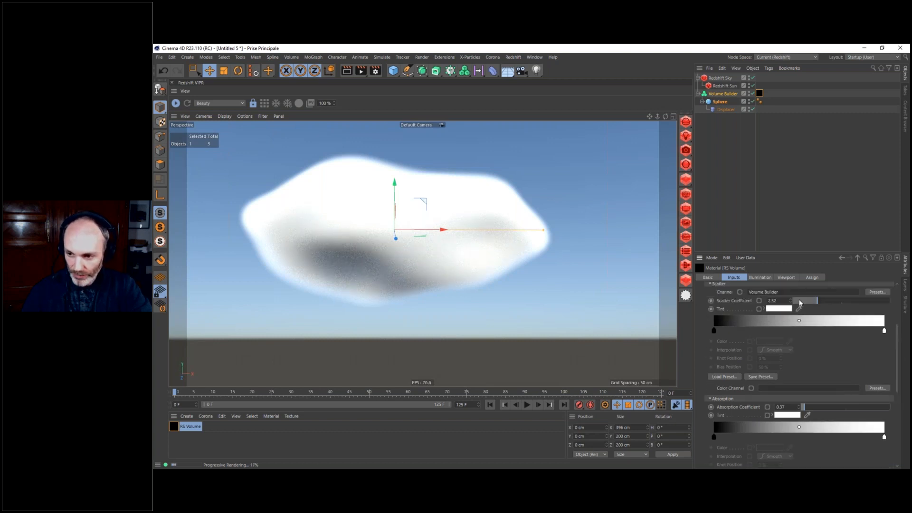
left_click_drag(816, 302, 799, 302)
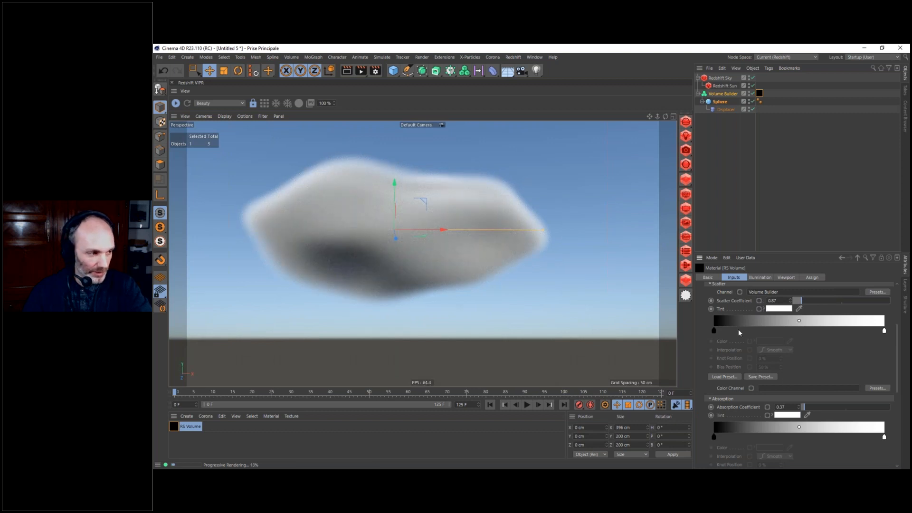
- Rotate the Redshift Sun low behind the cloud, to about -184° heading, -17° pitch and -174° bank
left_click(723, 85)
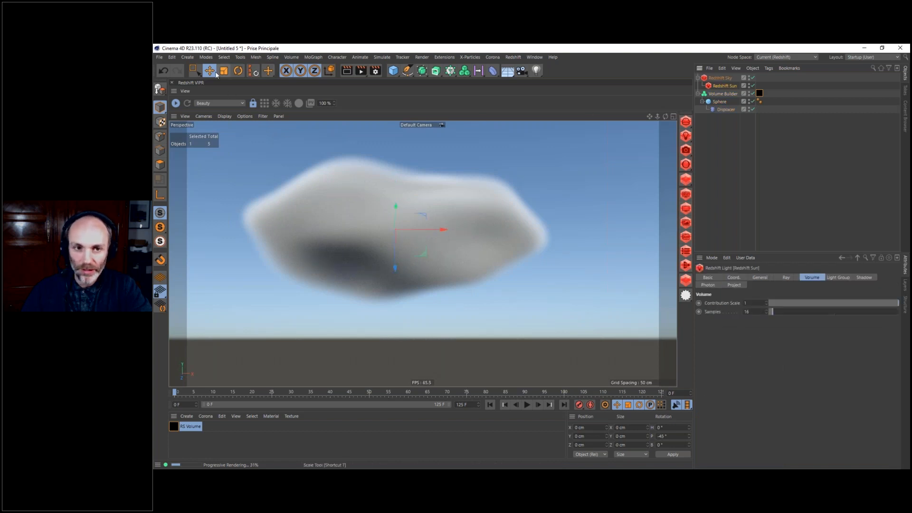
left_click(238, 72)
left_click_drag(410, 224, 370, 205)
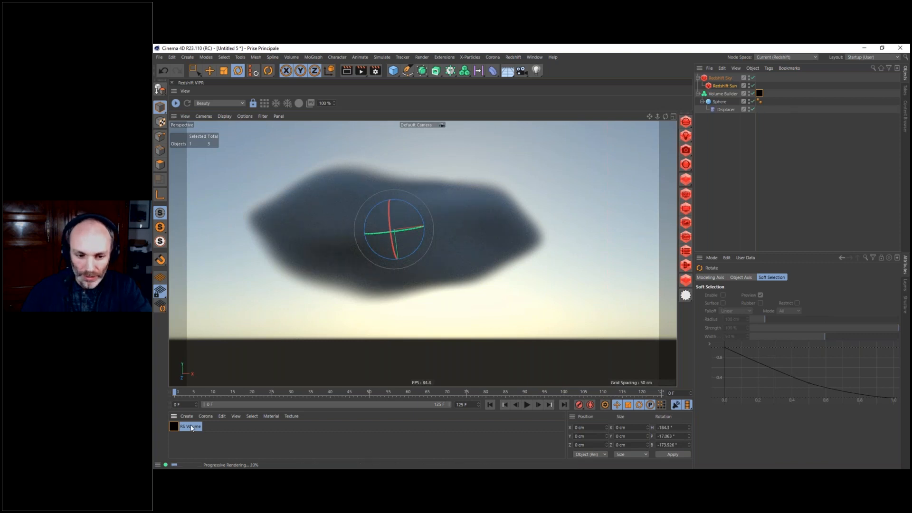
- Reduce the RS Volume material's absorption coefficient to about 0.04 and its scatter coefficient to about 0.22
left_click(175, 429)
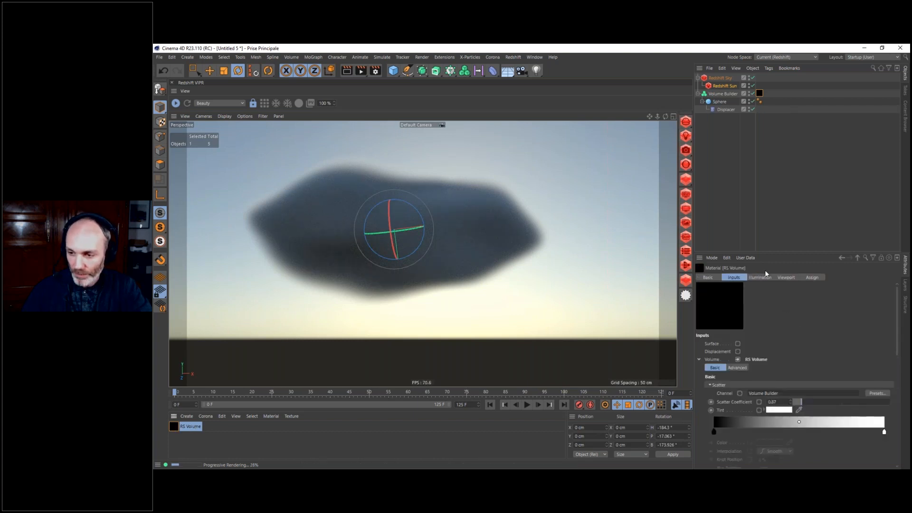
scroll(897, 328, "down", 5)
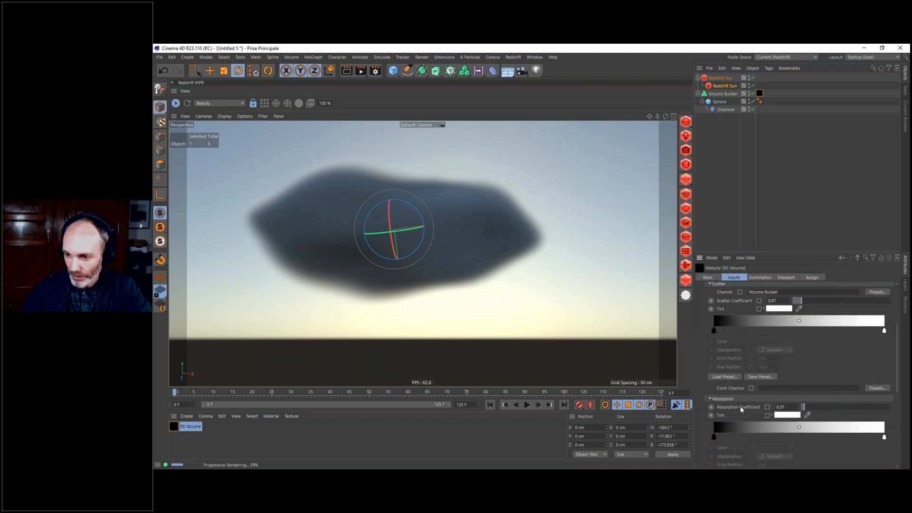
left_click(803, 409)
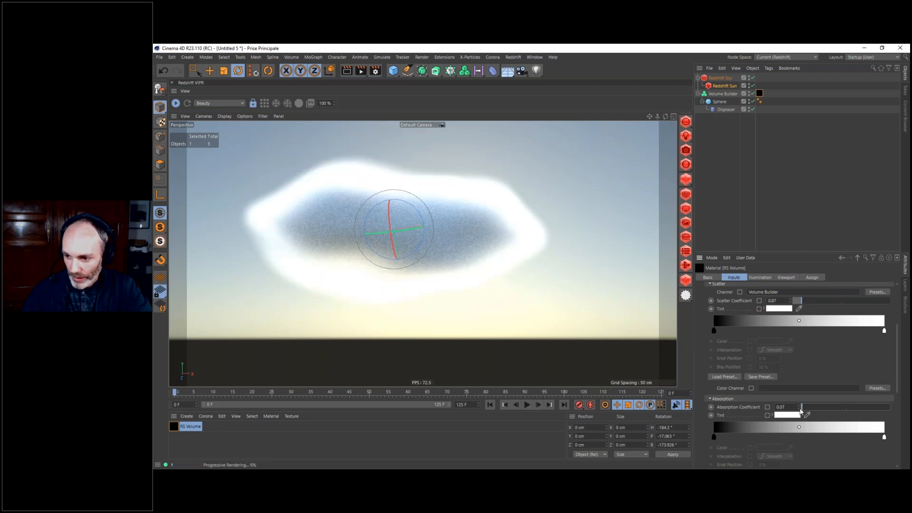
left_click(801, 410)
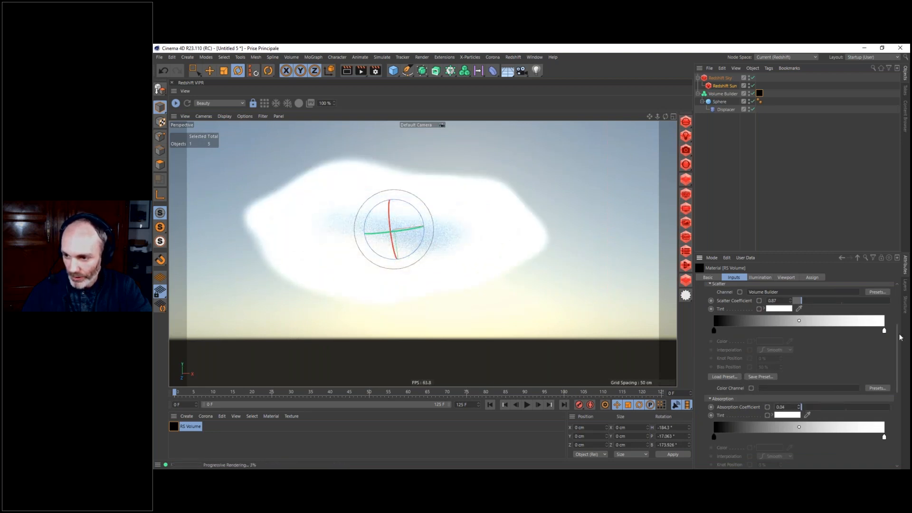
scroll(900, 337, "up", 3)
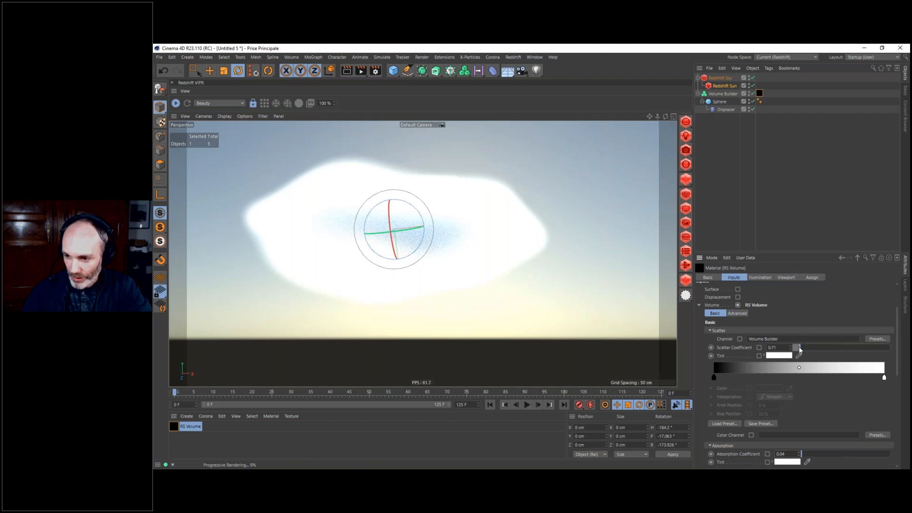
left_click_drag(799, 350, 794, 347)
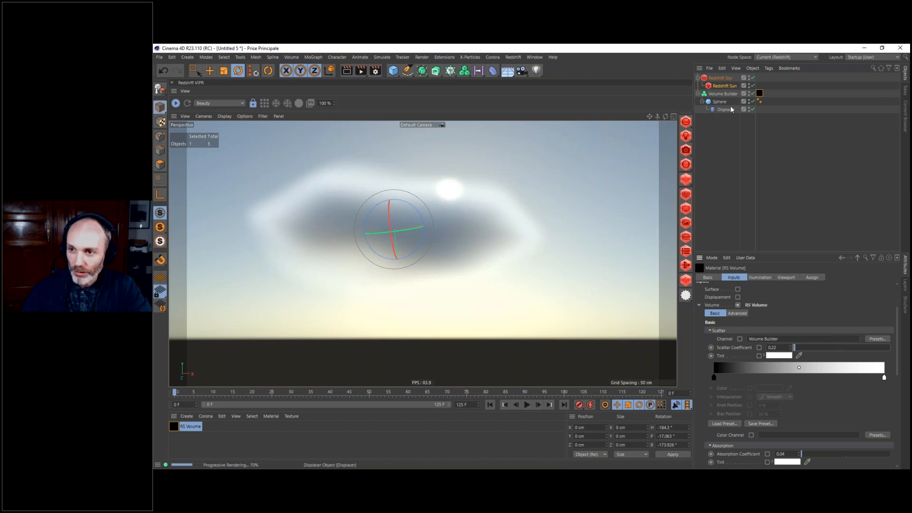
- Rotate the Redshift Sun higher in the sky, to about -201° heading, -50° pitch and -182° bank
left_click(726, 85)
mouse_move(395, 216)
left_mouse_down()
mouse_move(390, 231)
mouse_move(397, 230)
left_mouse_up()
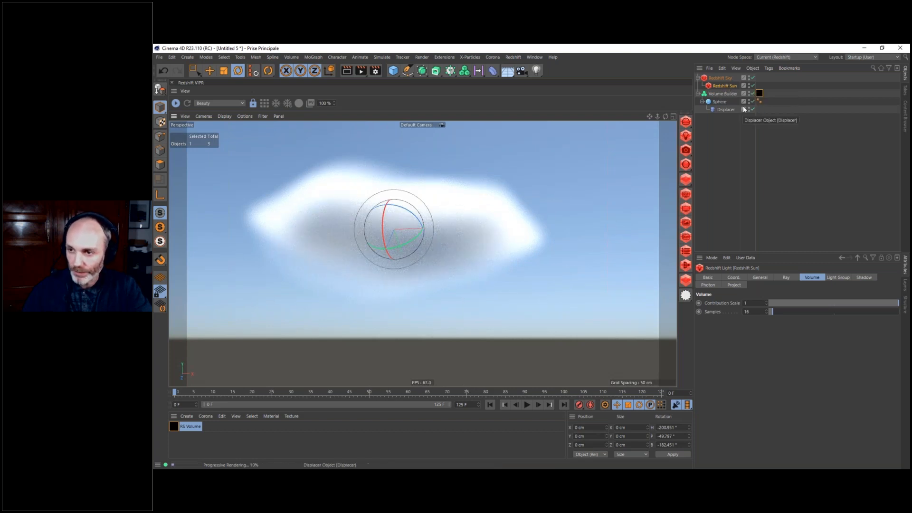
- Set the RS Volume material's absorption coefficient to 1 and its scatter coefficient to about 4.13
left_click(759, 94)
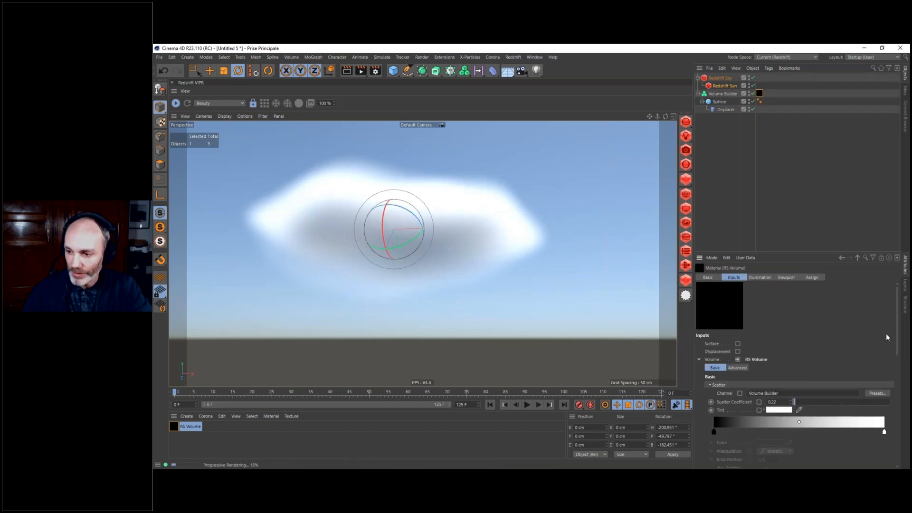
scroll(901, 326, "down", 3)
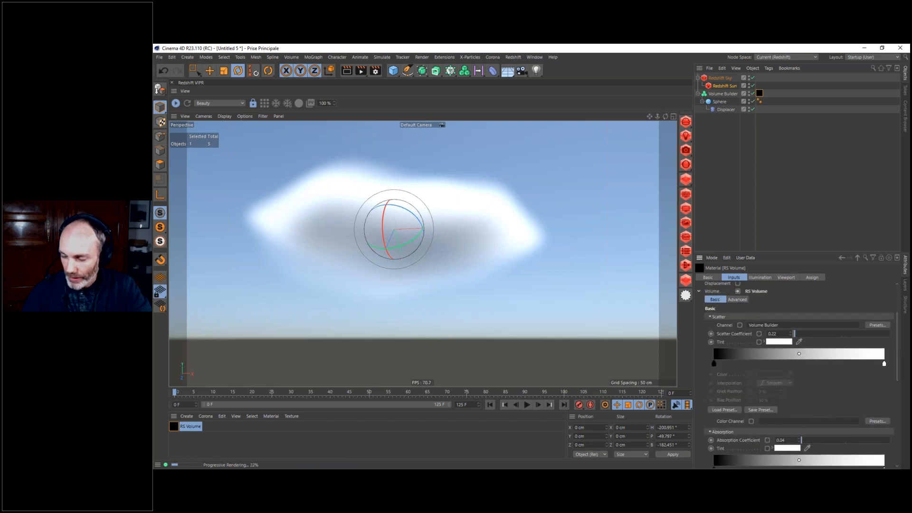
left_click_drag(801, 441, 808, 441)
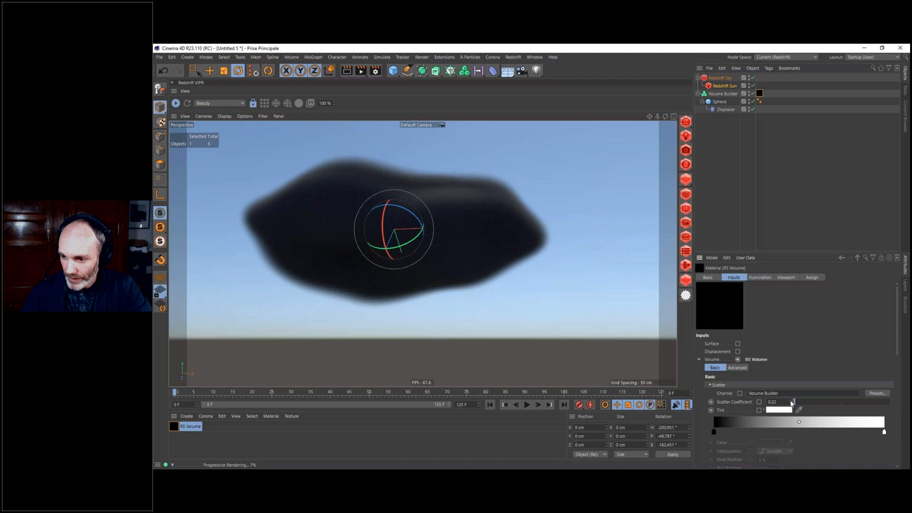
left_click_drag(794, 402, 803, 402)
scroll(815, 365, "down", 2)
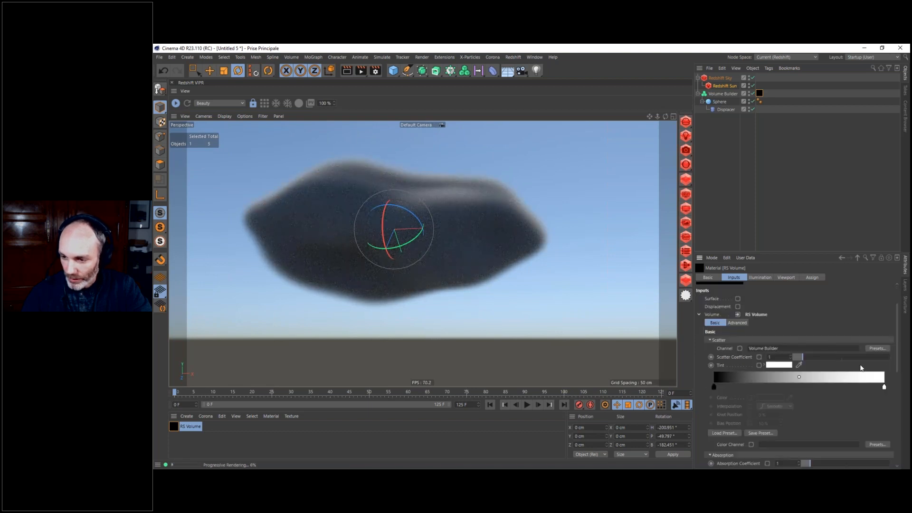
left_click_drag(809, 355, 833, 353)
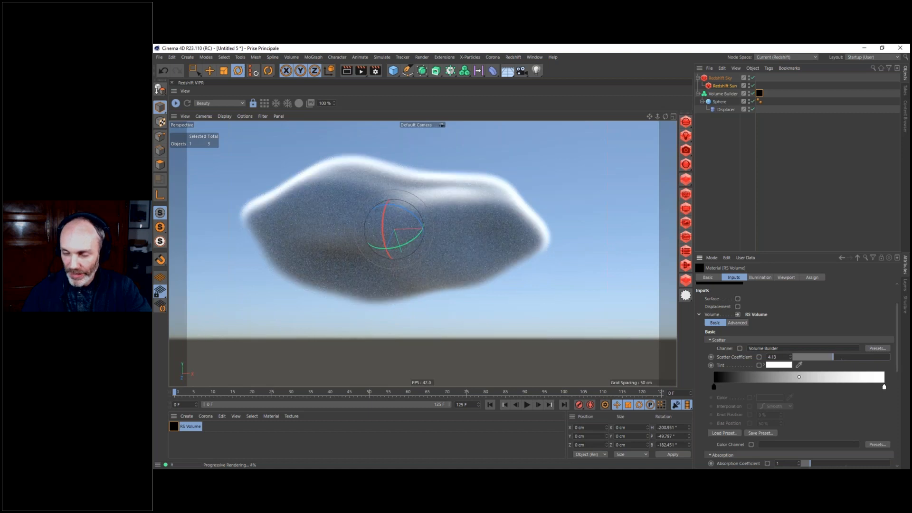
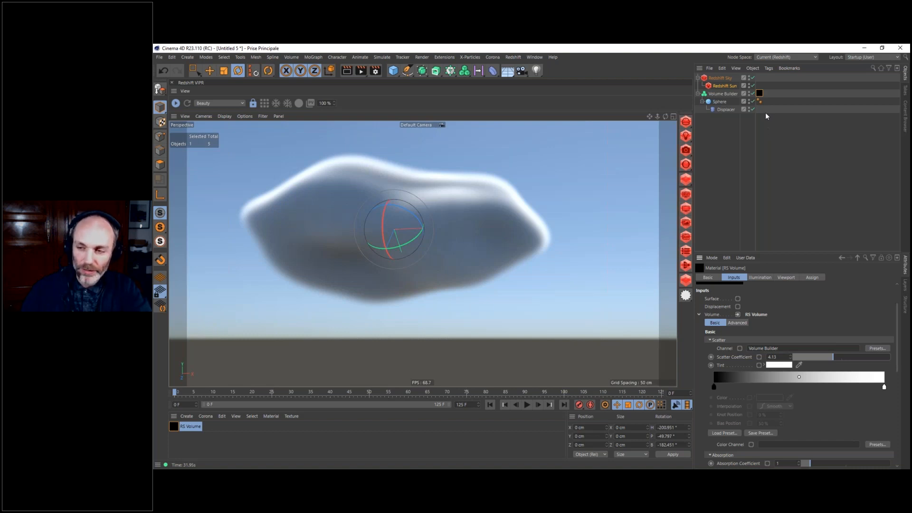
- Stop the live Redshift render and disable the Volume Builder to show the displaced sphere mesh
left_click(176, 103)
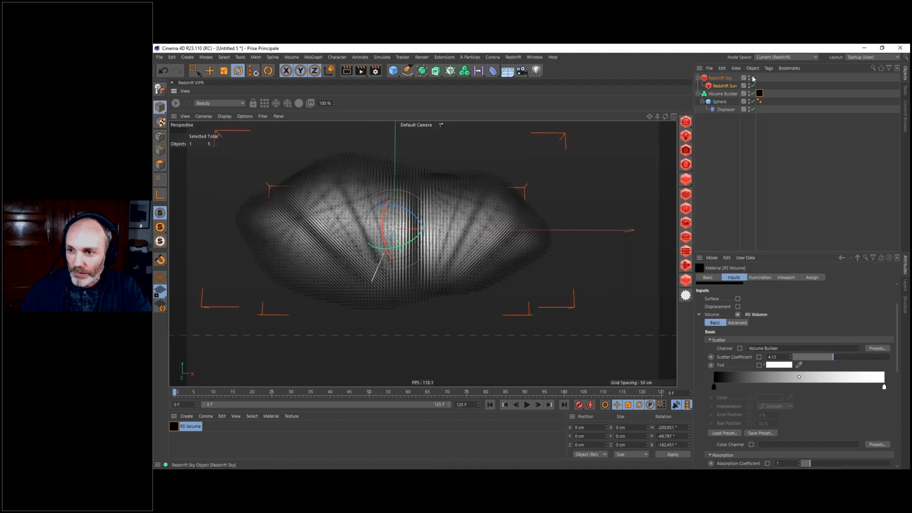
left_click(753, 95)
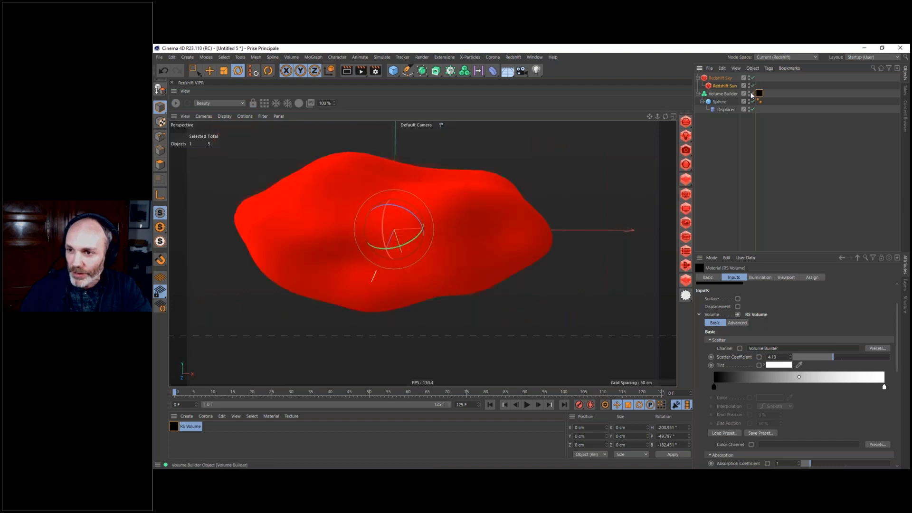
- Add a second Displacer under the sphere and place it below the existing one
left_click(722, 102)
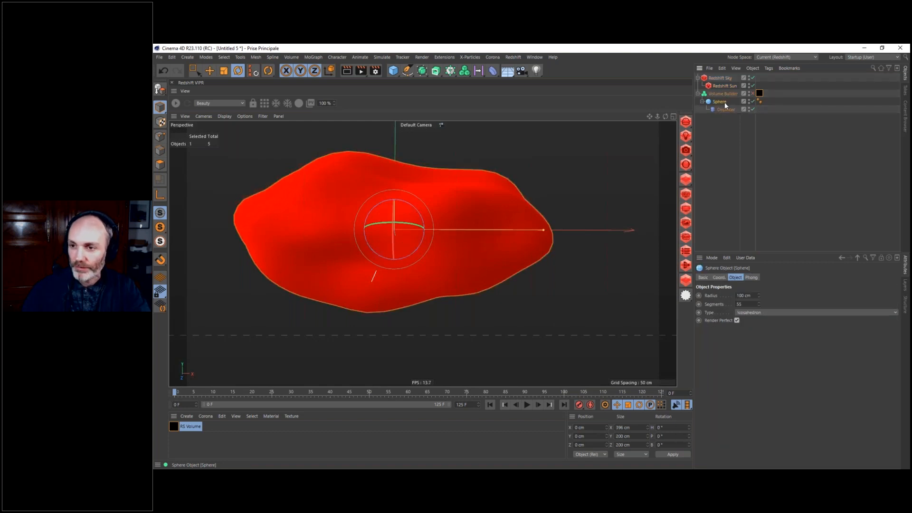
left_click(493, 71)
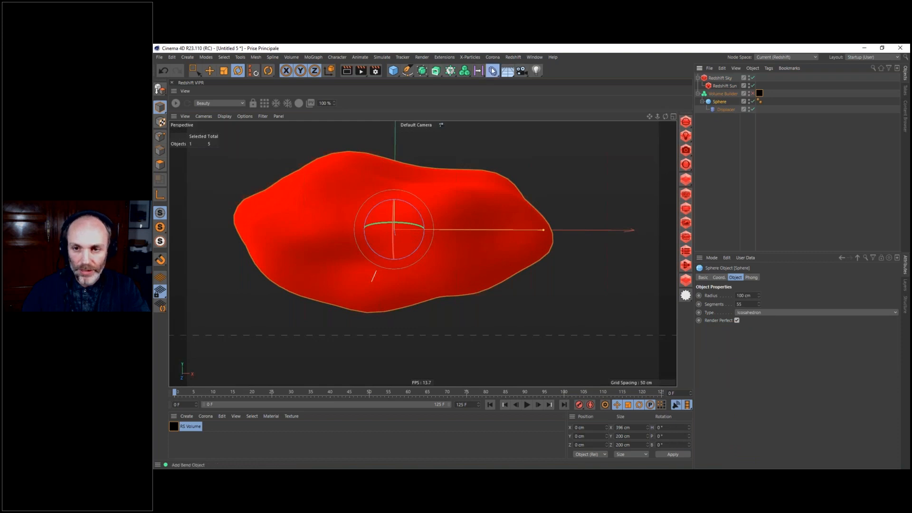
left_click(579, 166)
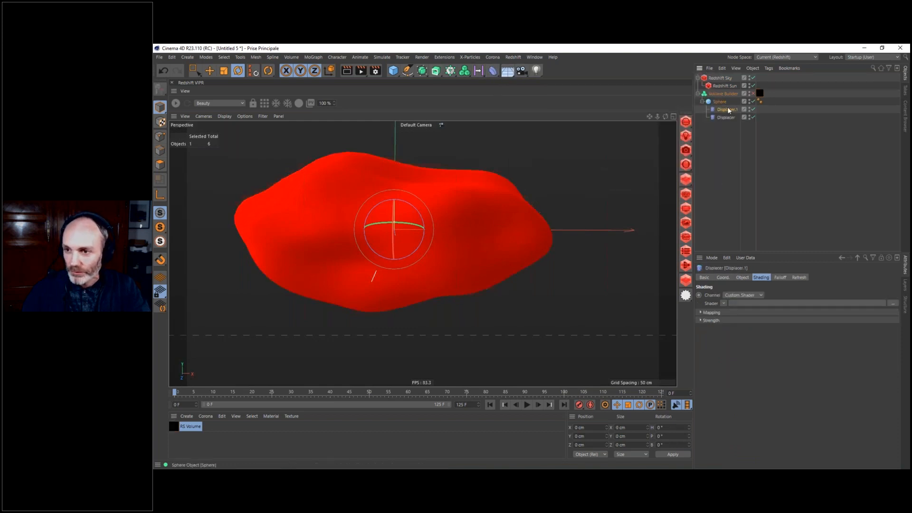
left_click_drag(728, 110, 728, 119)
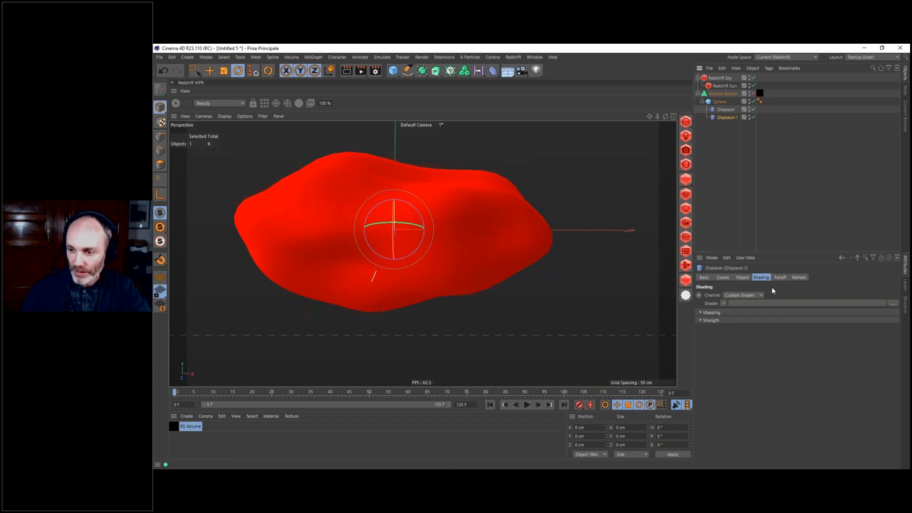
- Load a Noise shader into the second Displacer and set its noise type to Luka
left_click(723, 303)
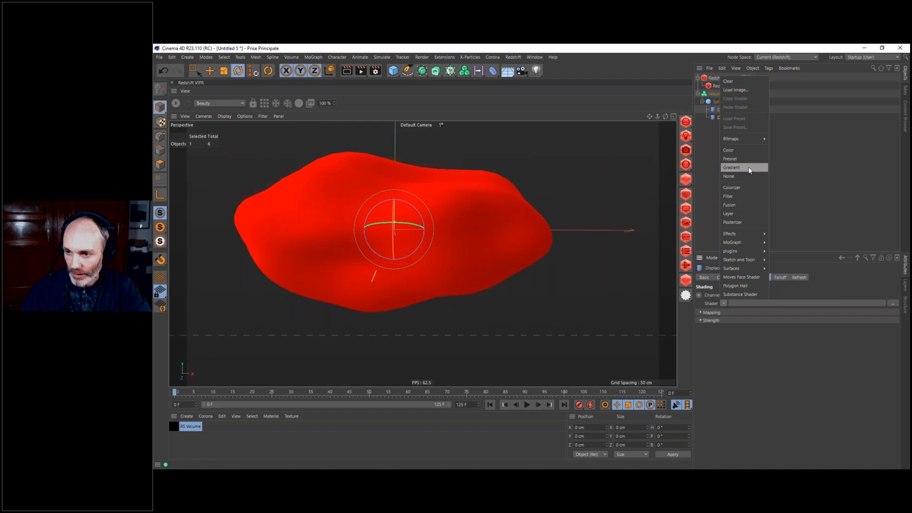
left_click(730, 175)
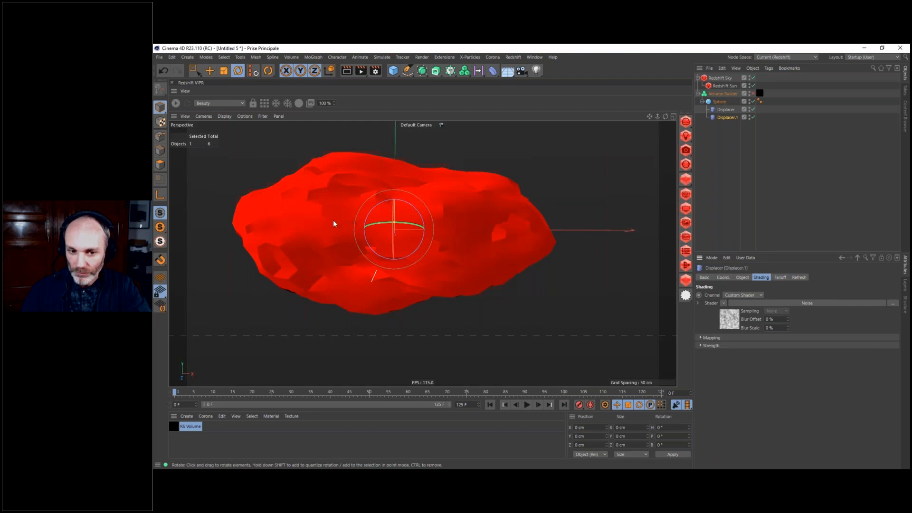
left_click(728, 320)
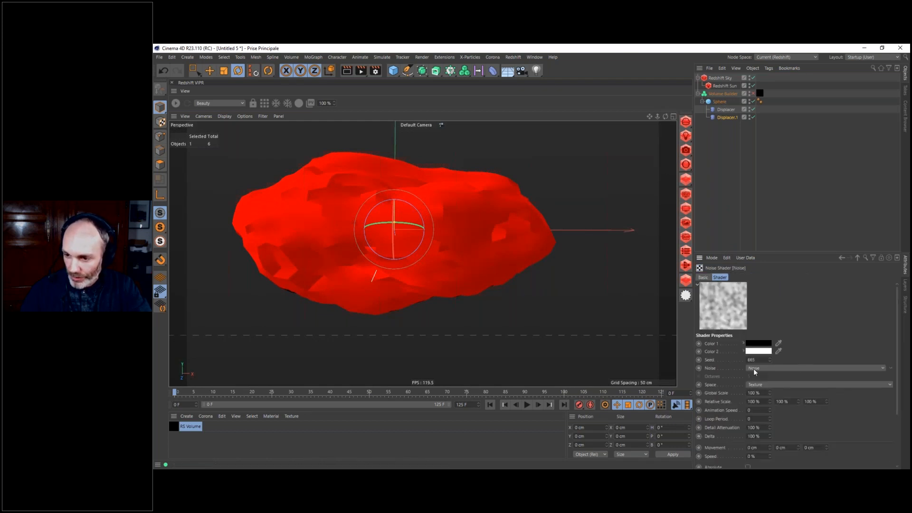
left_click(768, 367)
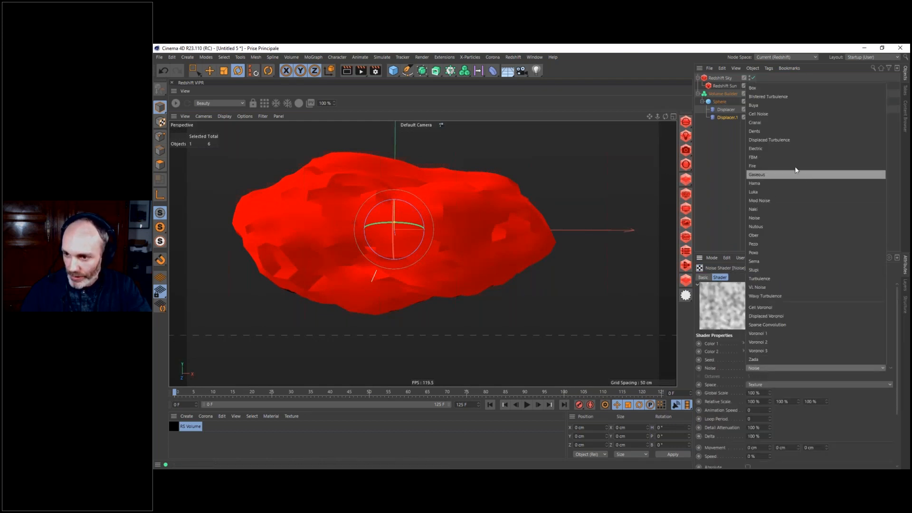
left_click(765, 192)
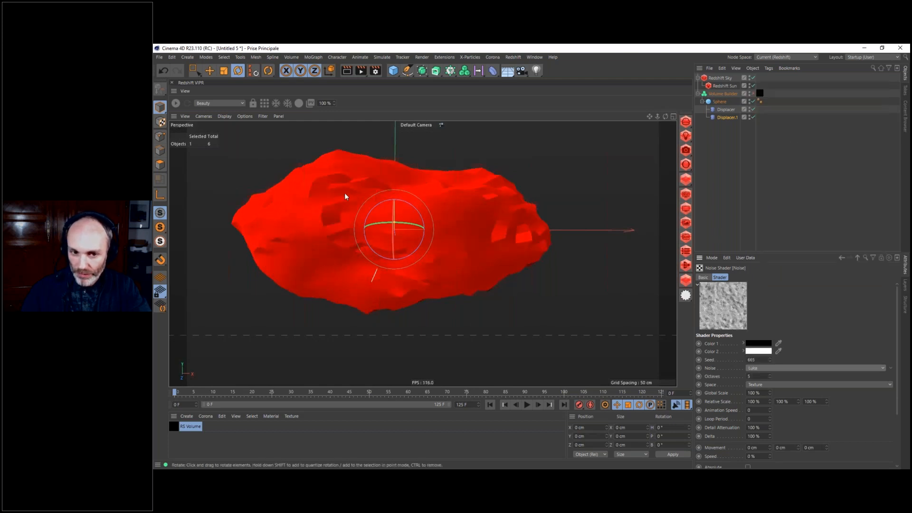
- Raise the sphere's segments to 104
left_click(718, 102)
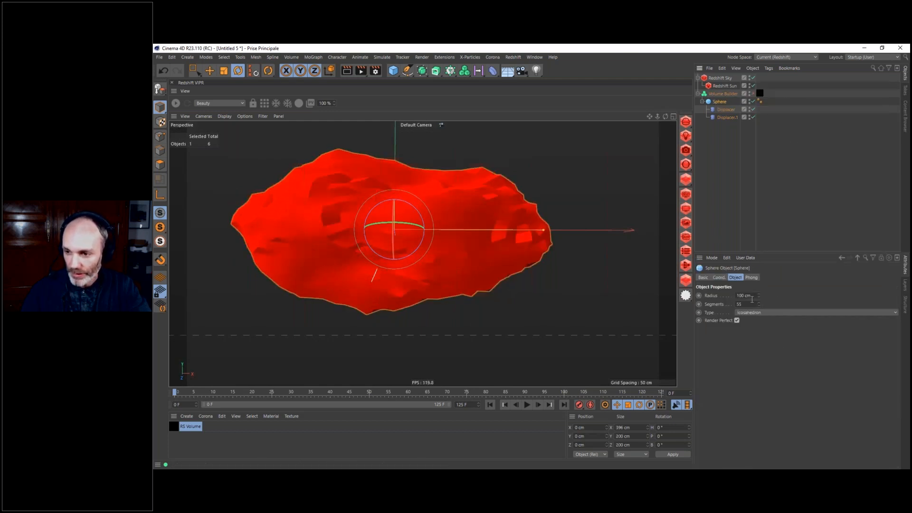
left_click_drag(761, 305, 763, 286)
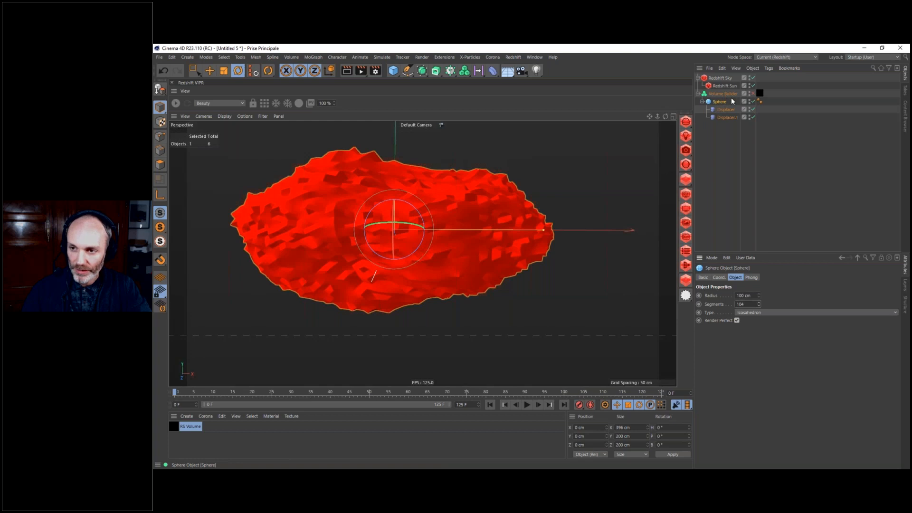
- Hide materials in the viewport, switch it to Quick Shading, and turn off the angle limit in the sphere's Phong tag
left_click(244, 117)
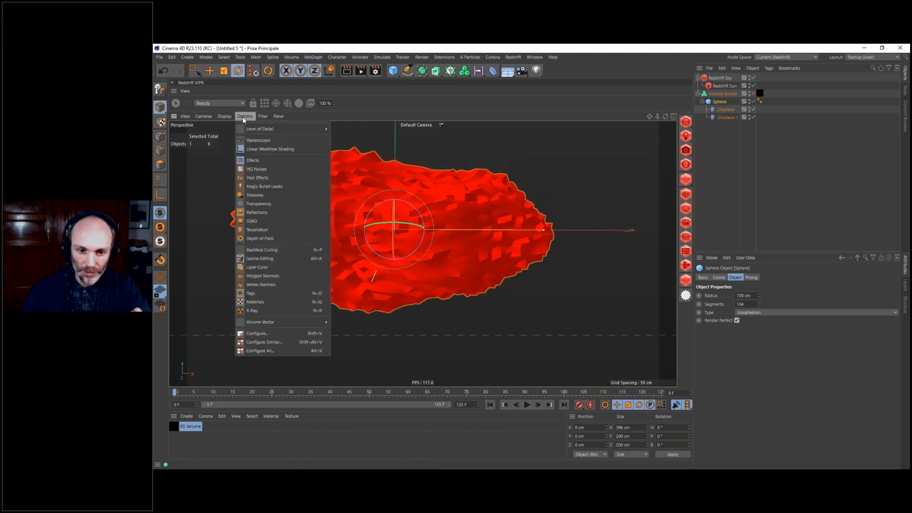
left_click(250, 303)
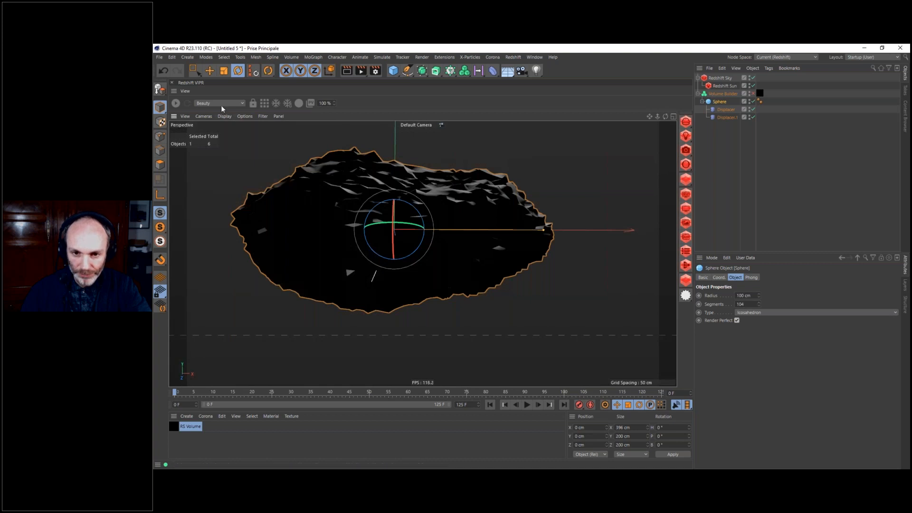
left_click(202, 116)
mouse_move(222, 116)
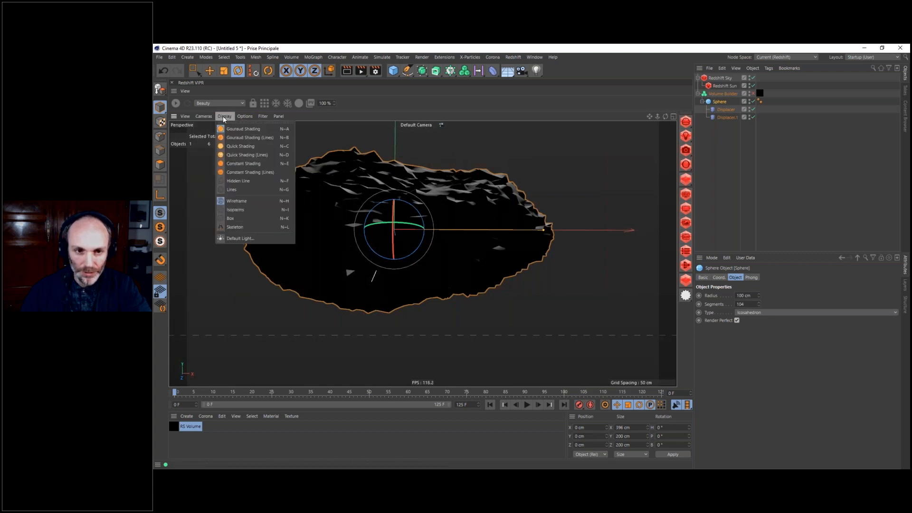
left_click(238, 147)
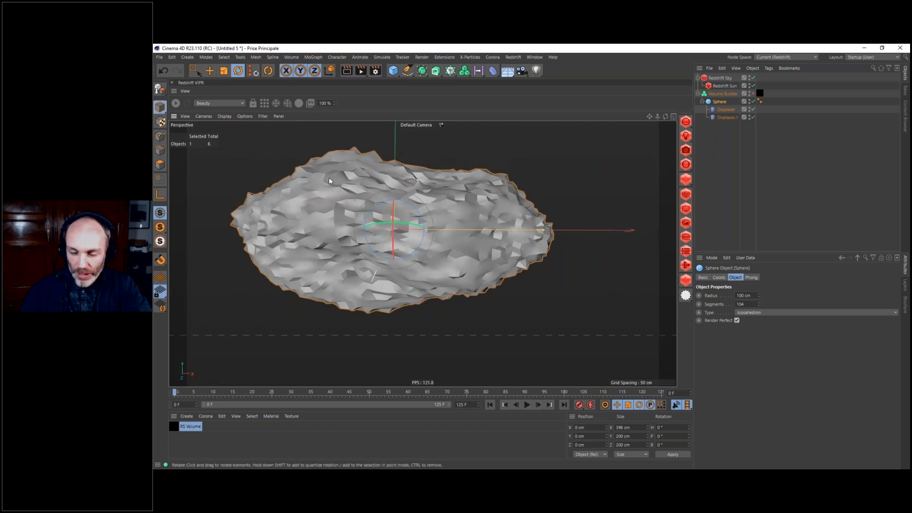
left_click(760, 102)
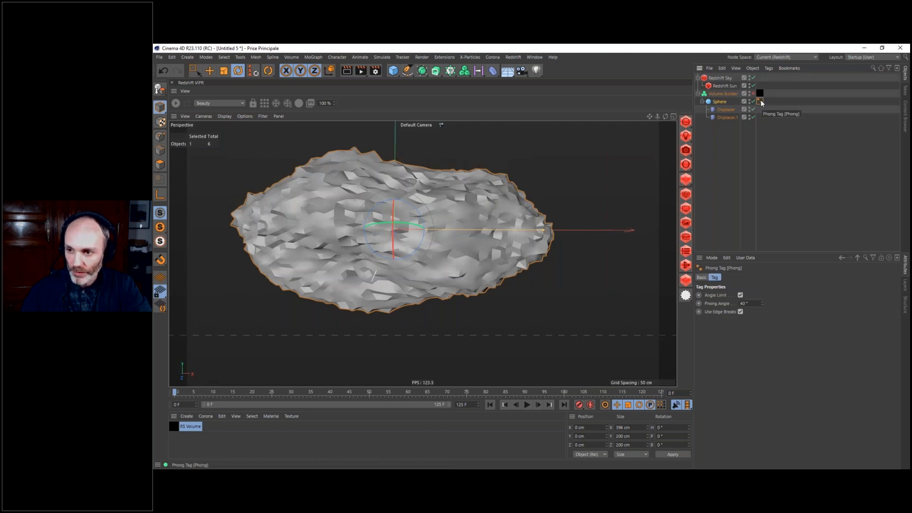
left_click(741, 295)
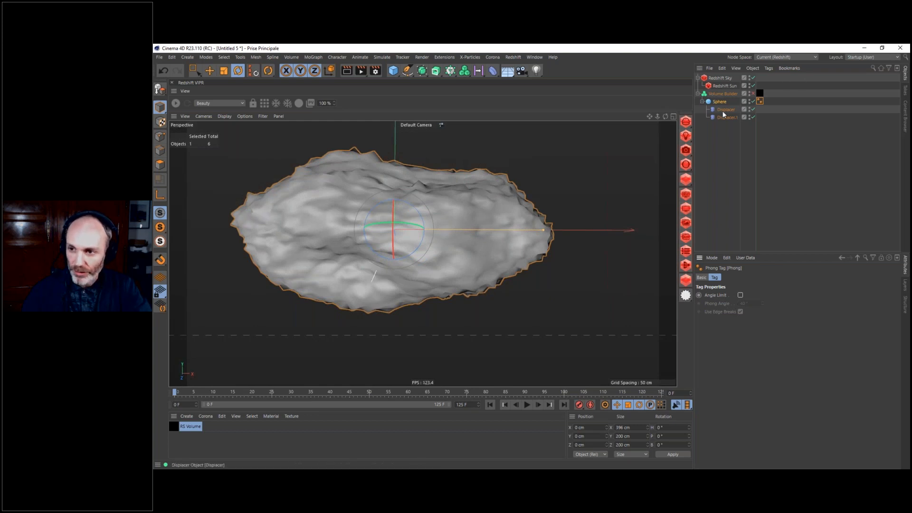
- Increase the global scale of the second Displacer's noise to 446%
left_click(726, 117)
left_click(727, 317)
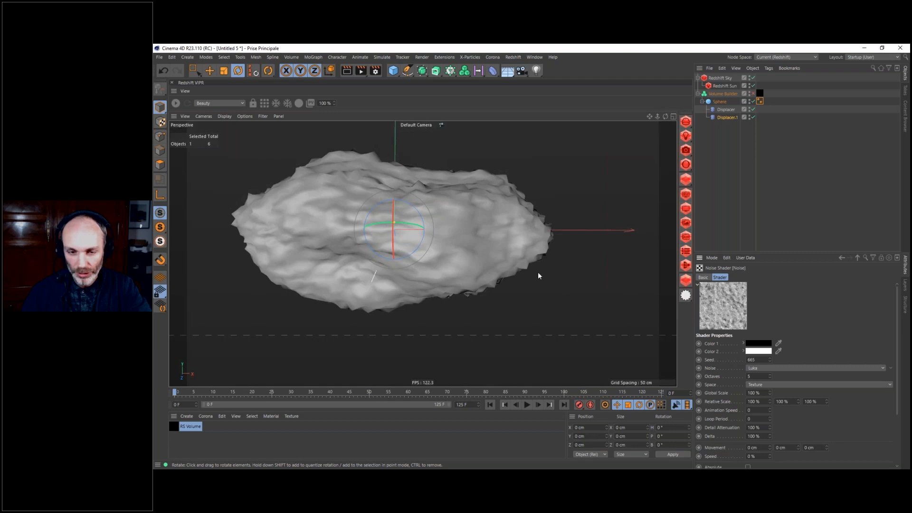
left_click_drag(770, 393, 765, 254)
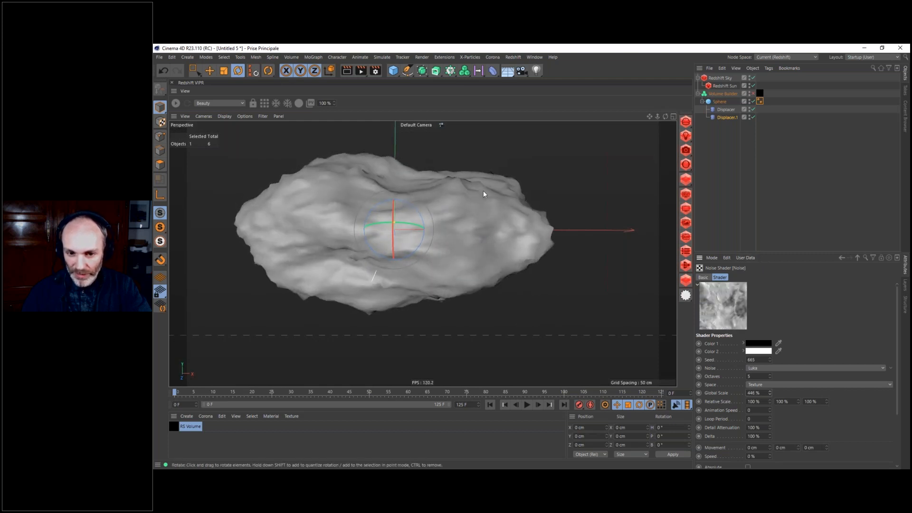
- Set the sphere's segments to 111 and the global scale of the second Displacer's noise to 972%
left_click(729, 101)
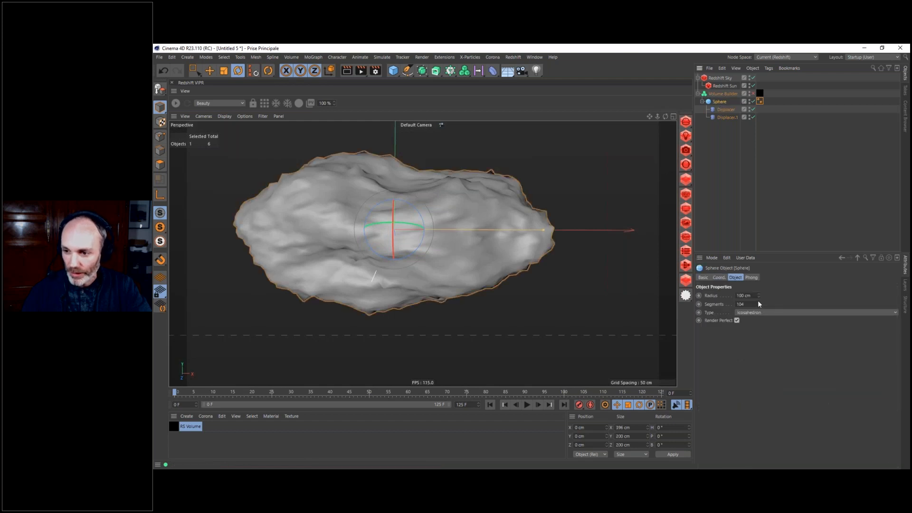
mouse_move(758, 304)
left_mouse_down()
mouse_move(758, 293)
mouse_move(759, 301)
left_mouse_up()
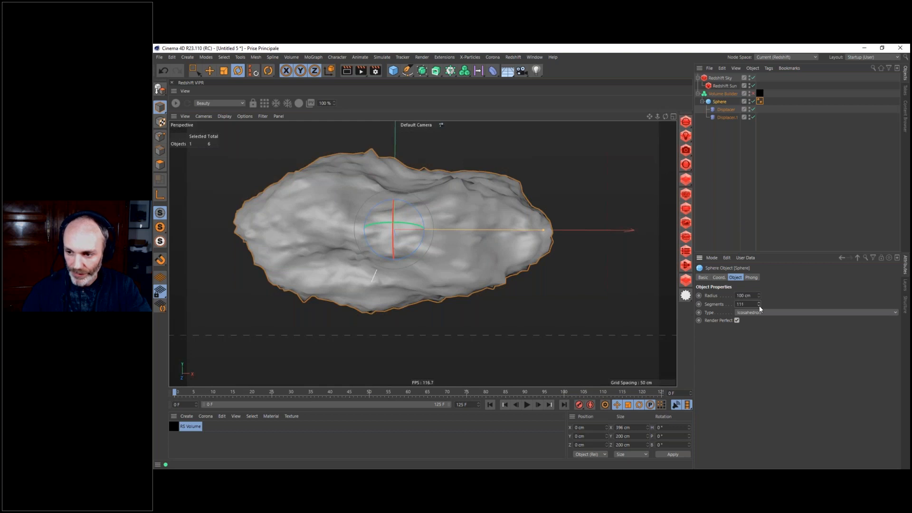
left_click(726, 117)
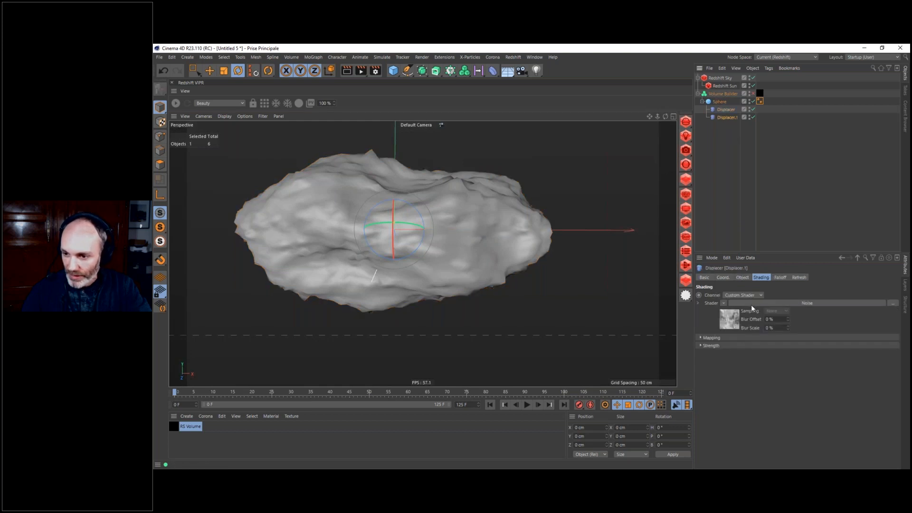
left_click(732, 318)
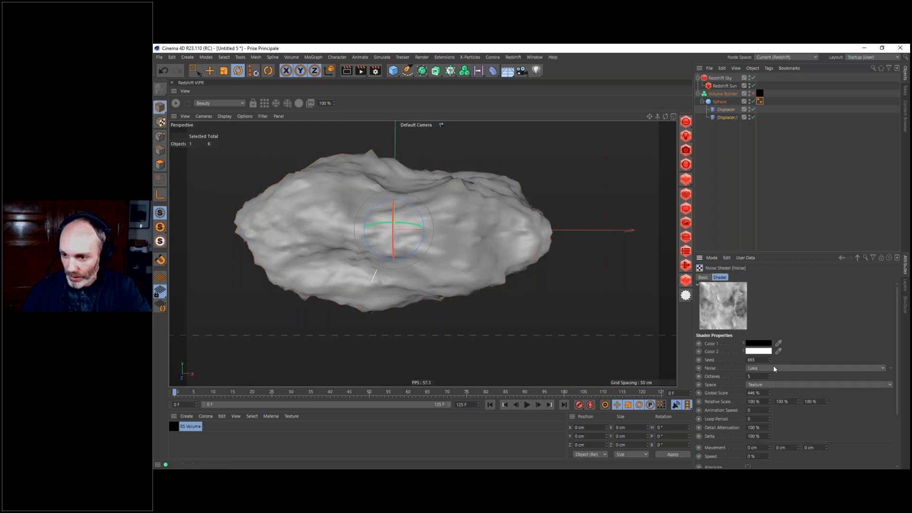
left_click_drag(770, 391, 783, 183)
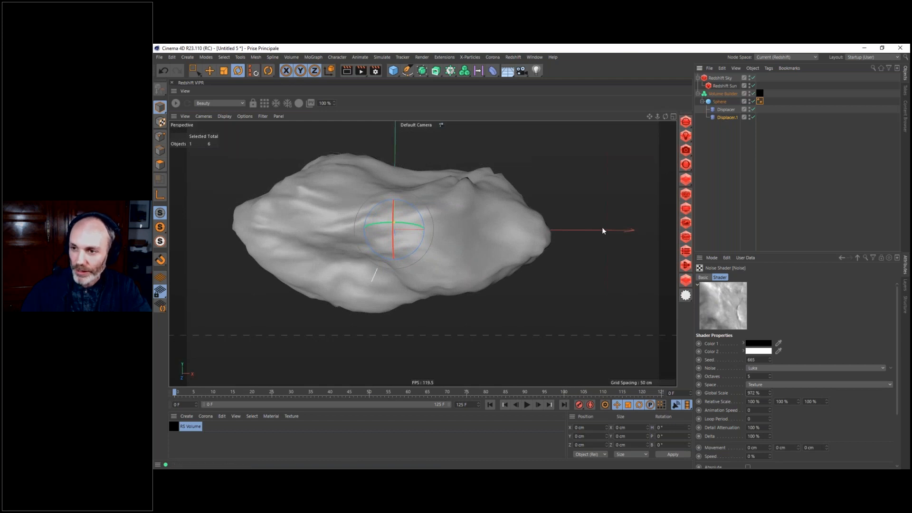
- Re-enable the Volume Builder, preview the cloud in the live Redshift render, and stop the render
left_click(175, 103)
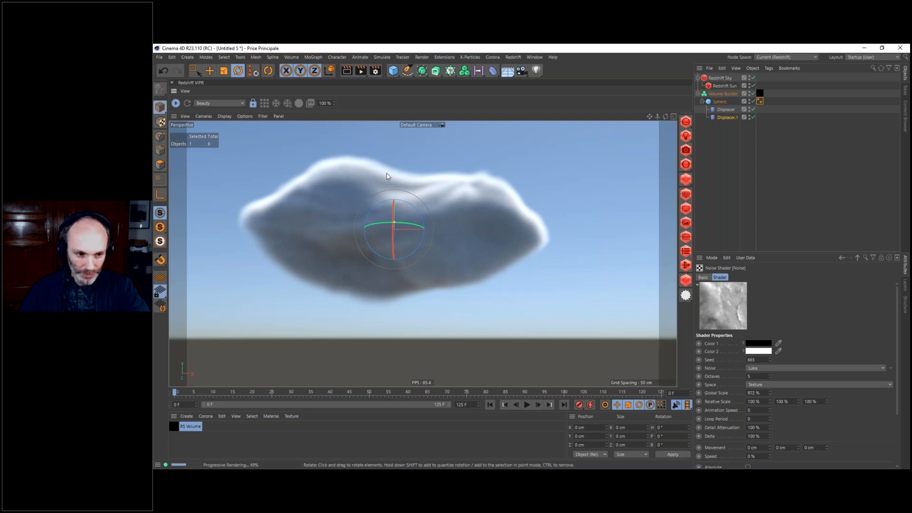
left_click(174, 102)
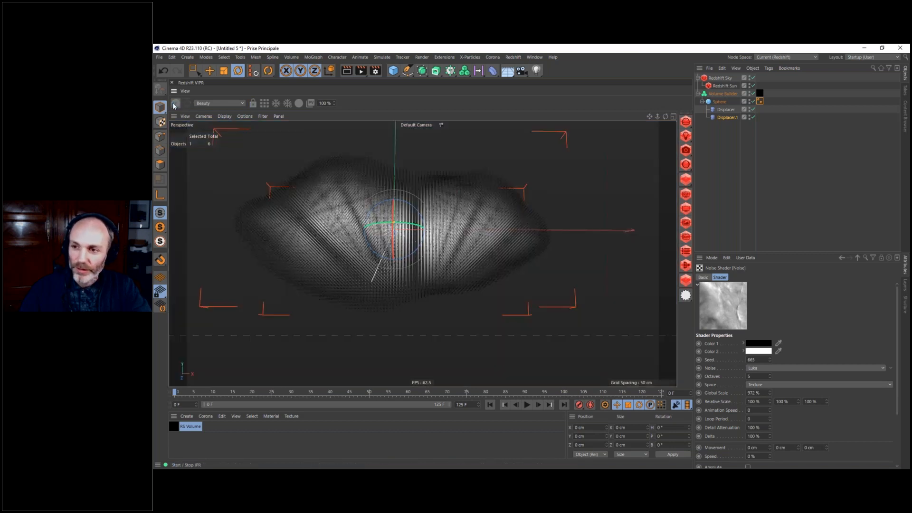
- Add a Random Field as a child of the Volume Builder above the sphere and select it in the builder's object list
left_click(723, 94)
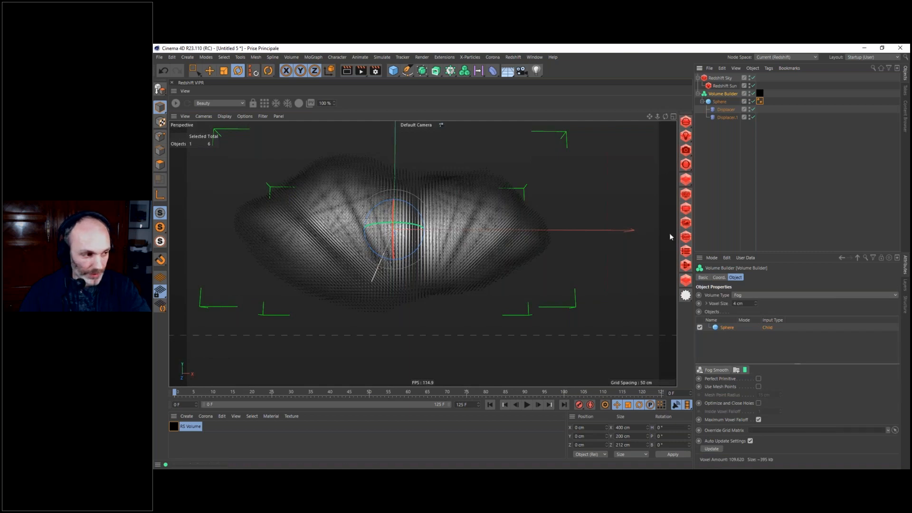
left_click(450, 71)
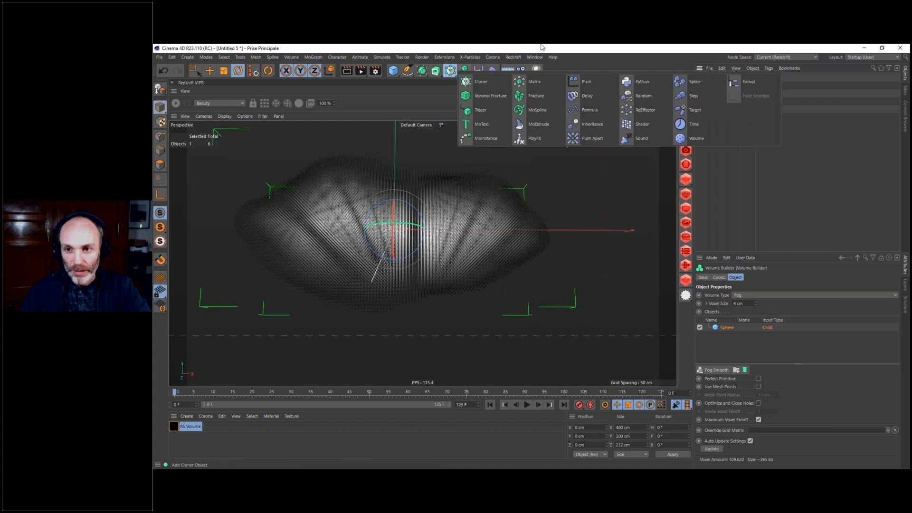
left_click(478, 71)
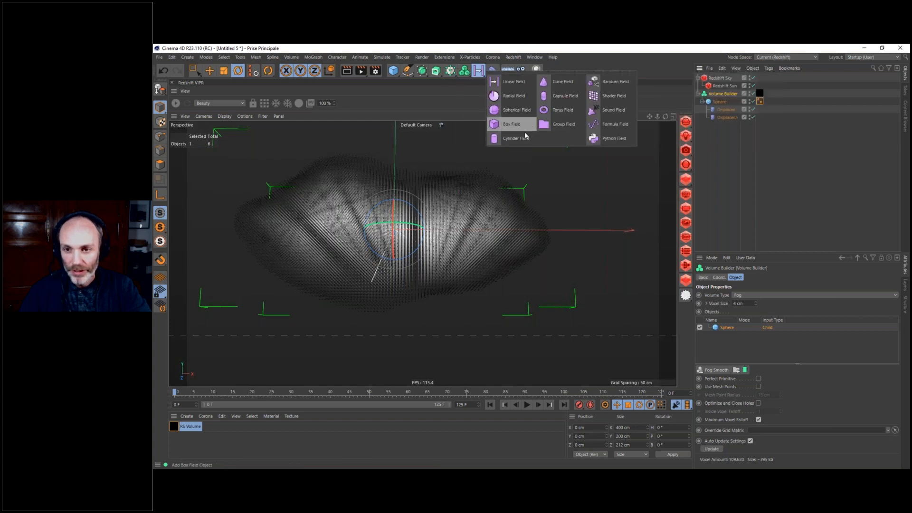
left_click(609, 83)
left_click_drag(726, 81, 725, 109)
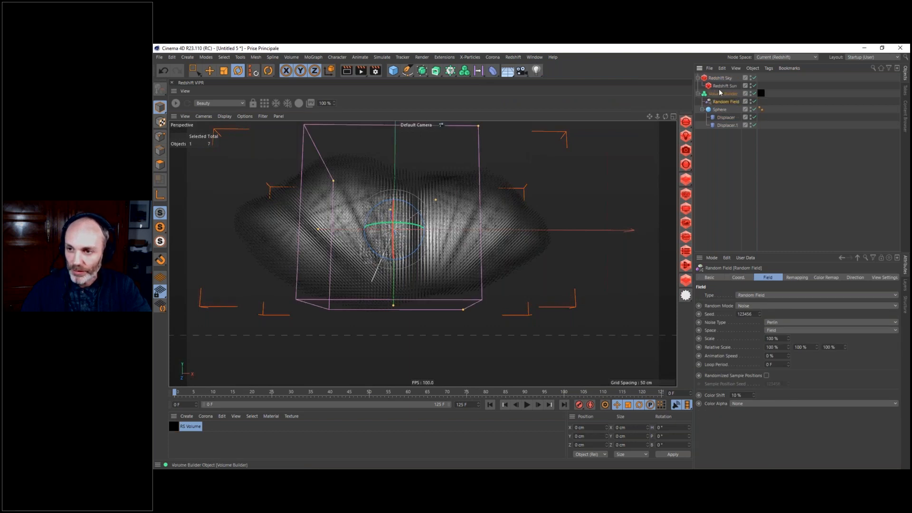
left_click(724, 94)
left_click(737, 327)
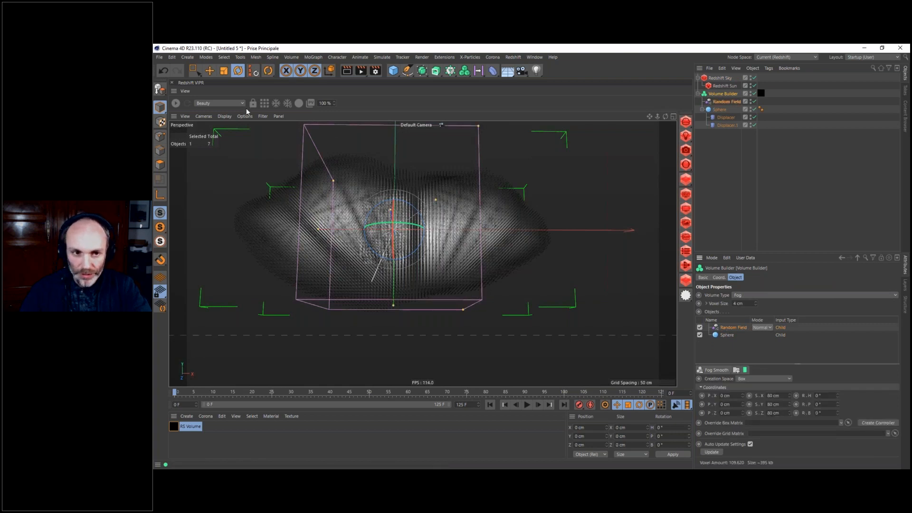
- Restart the live Redshift render and disable the sphere and both Displacers to isolate the Random Field
left_click(175, 103)
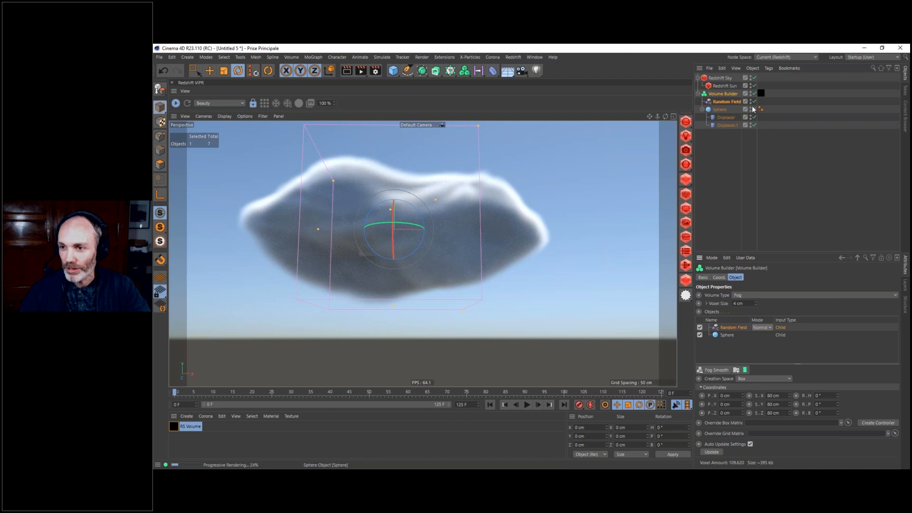
left_click_drag(754, 110, 755, 126)
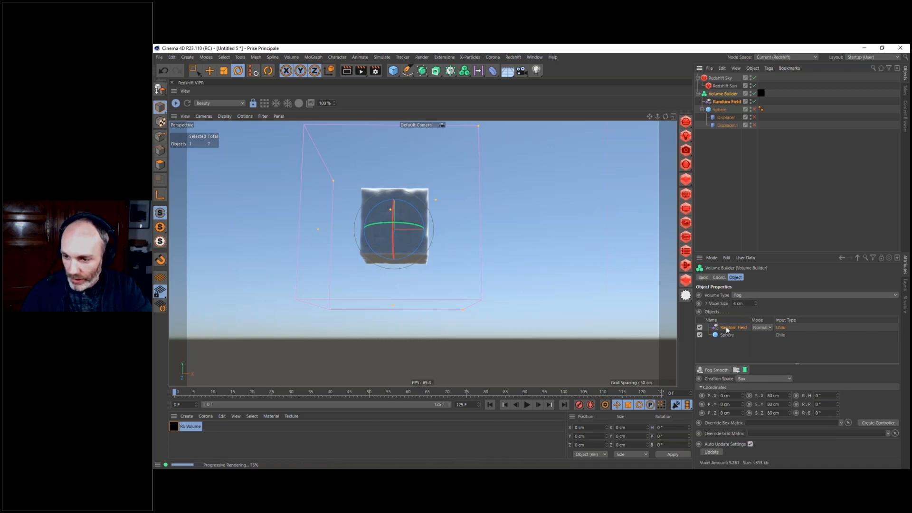
- Set the Random Field's noise type to Gaseous and its scale to 385%
left_click(727, 100)
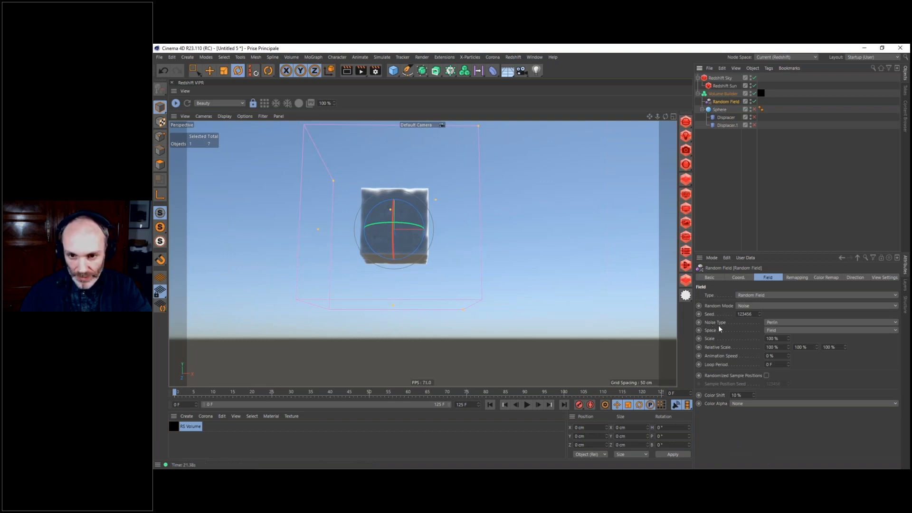
left_click(783, 323)
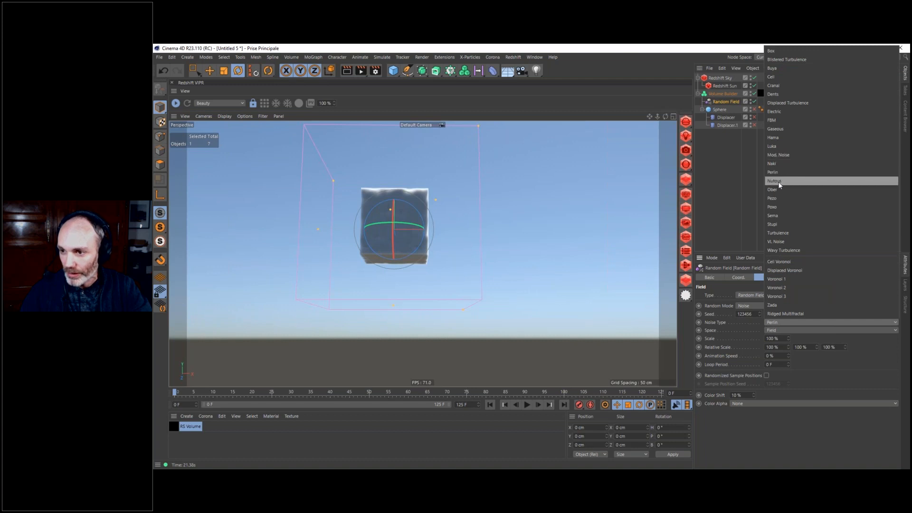
left_click(782, 130)
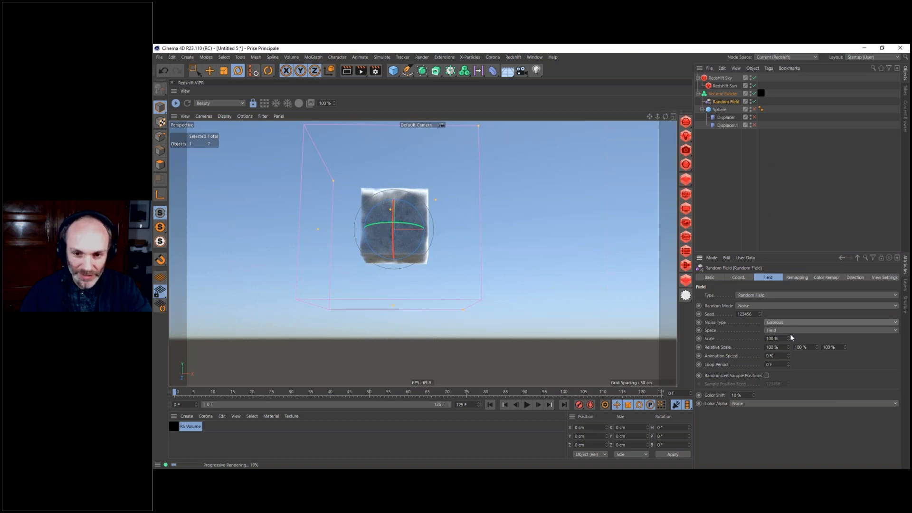
left_click_drag(789, 337, 789, 225)
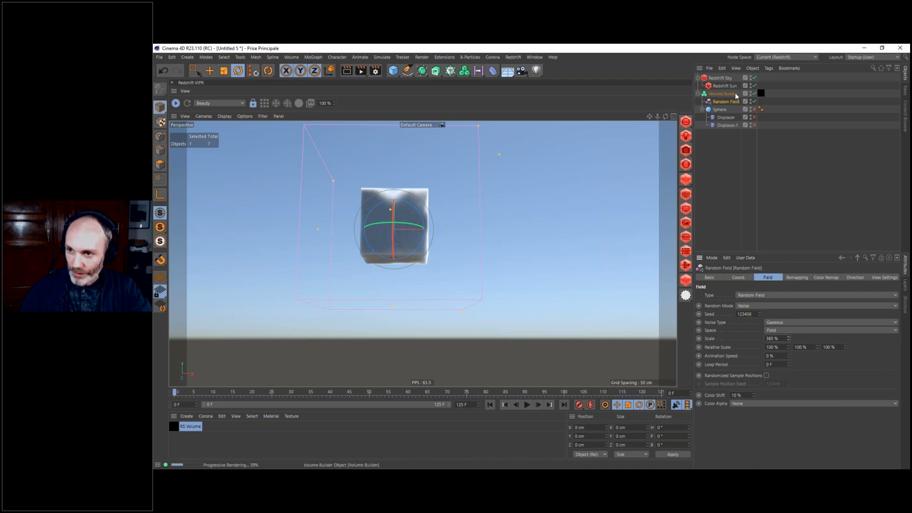
- Re-enable the sphere and both Displacers, and set the Random Field's creation space to Objects Below in the Volume Builder
left_click_drag(754, 109, 753, 127)
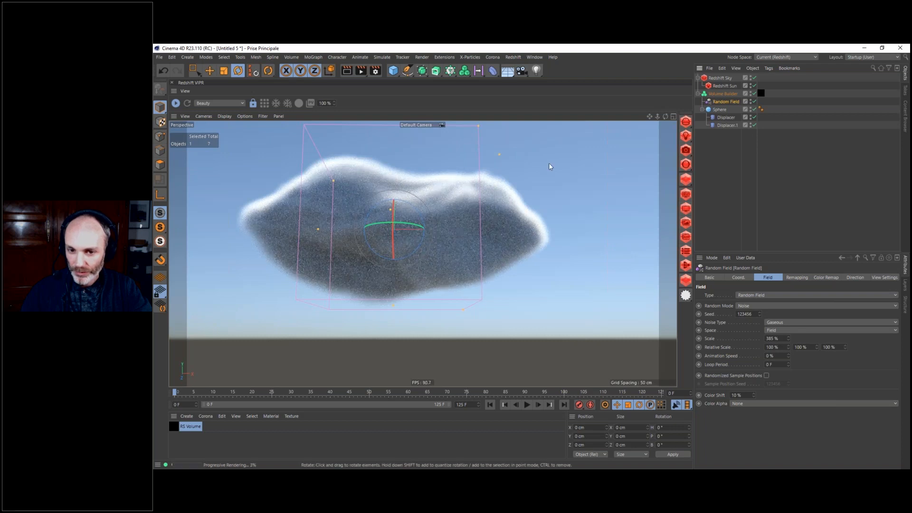
left_click(720, 95)
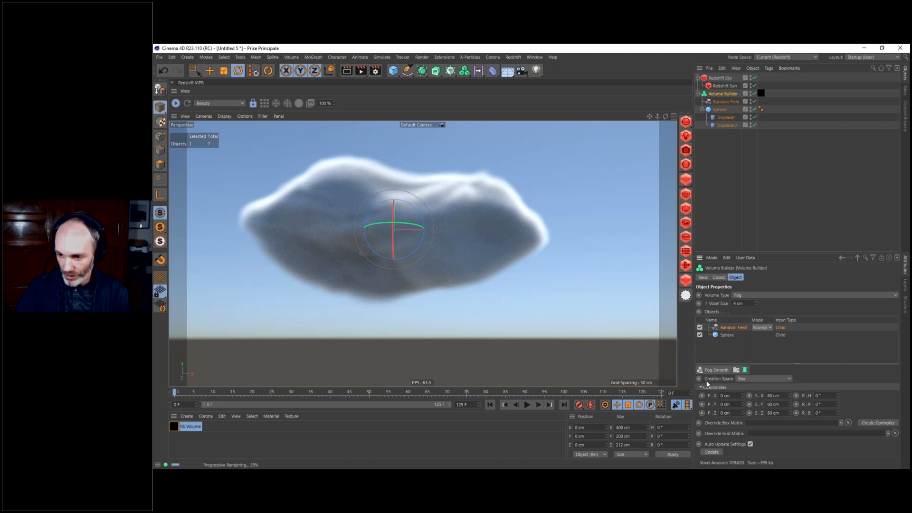
left_click(748, 378)
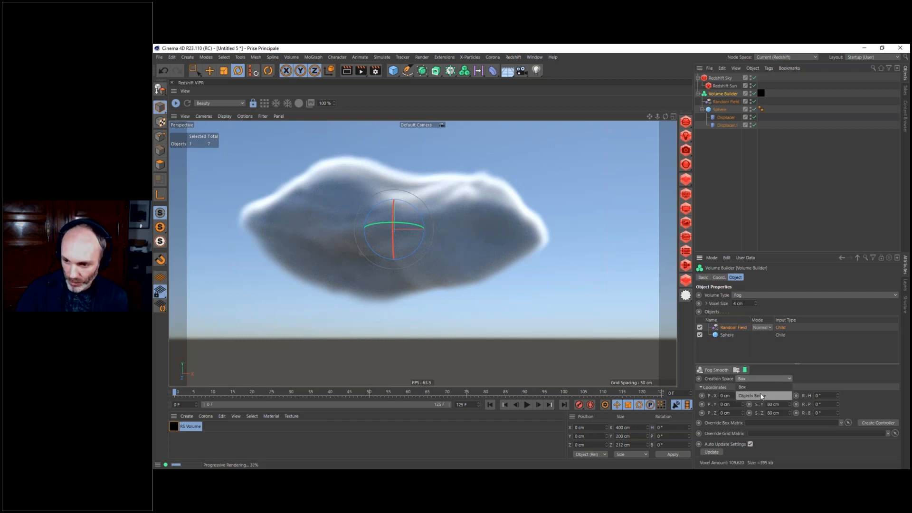
left_click(750, 399)
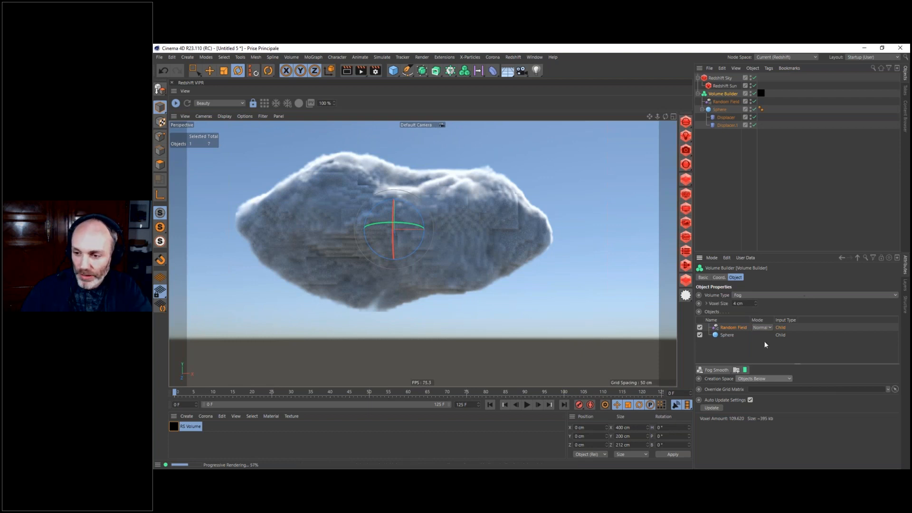
- Compare the Min, Subtract and Multiply modes for the Random Field in the Volume Builder and settle on Subtract
left_click(762, 328)
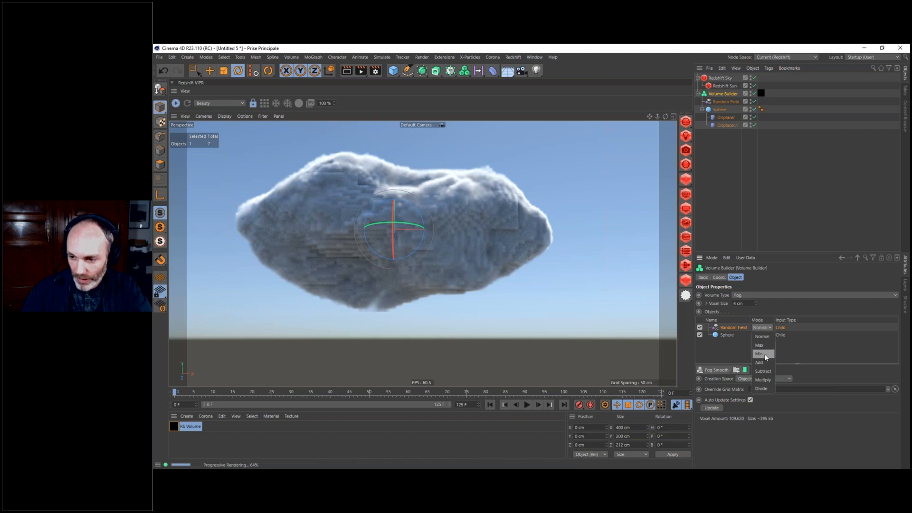
left_click(759, 354)
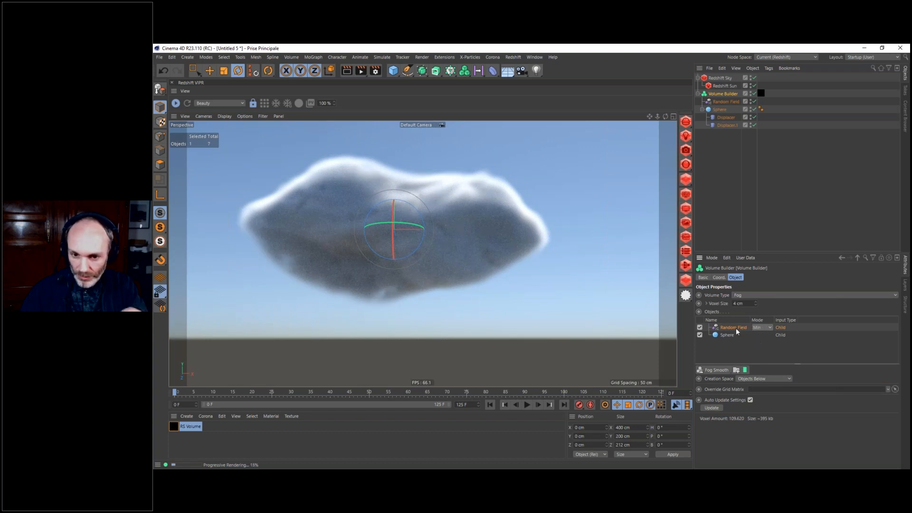
left_click(763, 328)
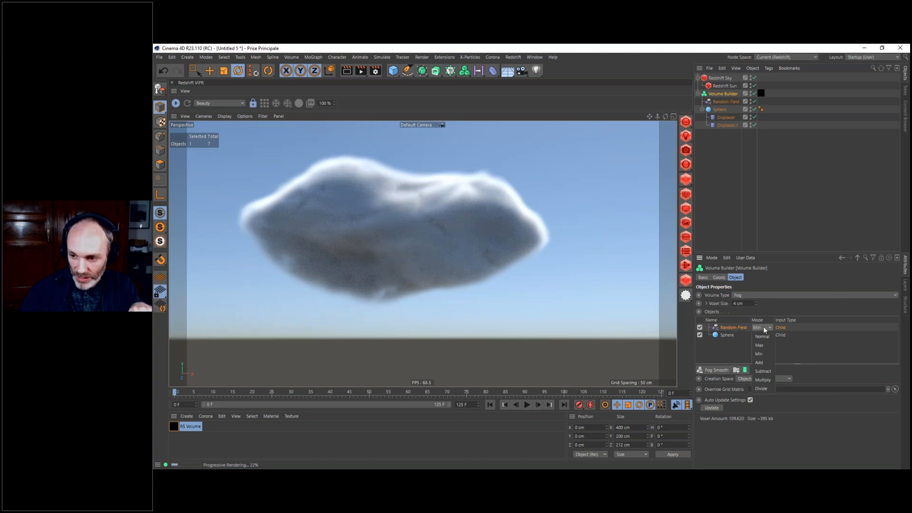
left_click(765, 370)
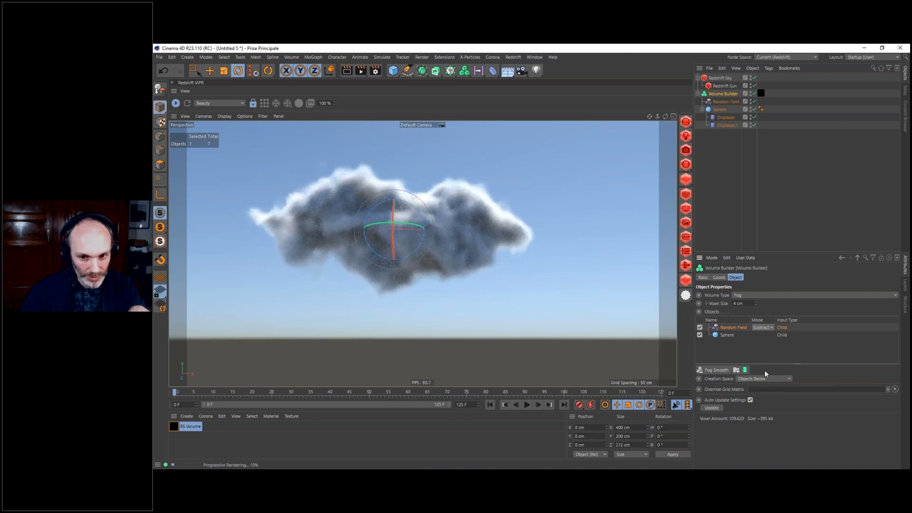
left_click(762, 327)
left_click(771, 380)
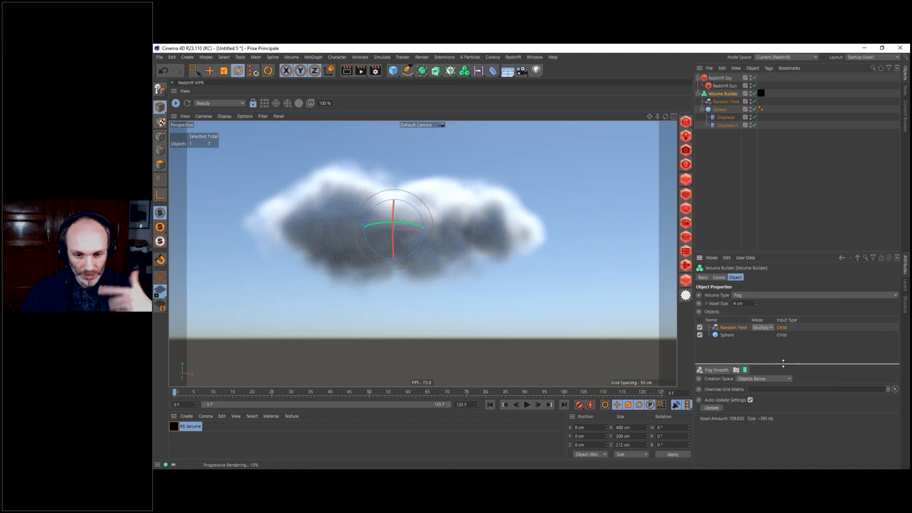
left_click(763, 328)
left_click(760, 354)
left_click(763, 327)
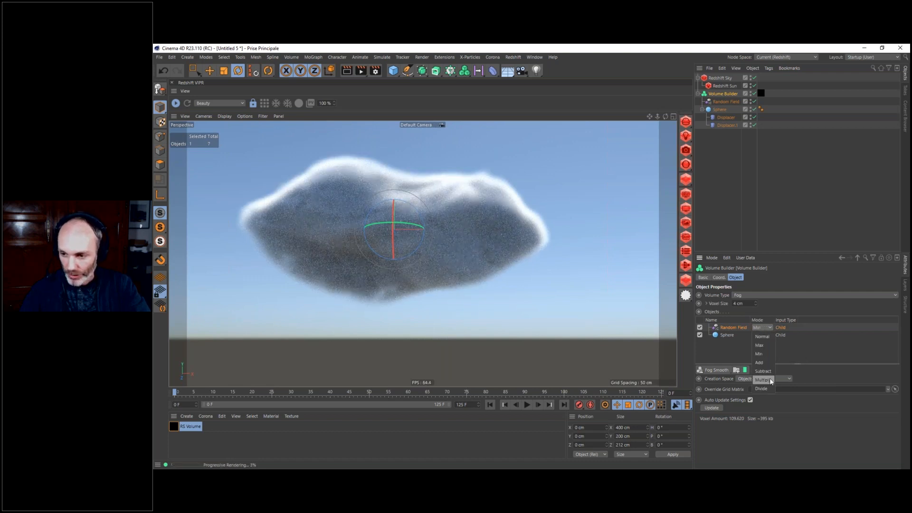
left_click(762, 373)
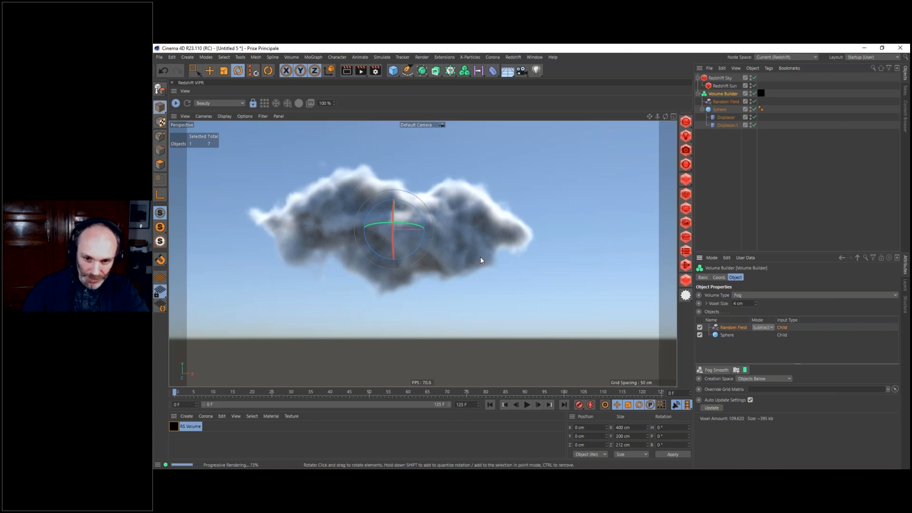
left_click(341, 194)
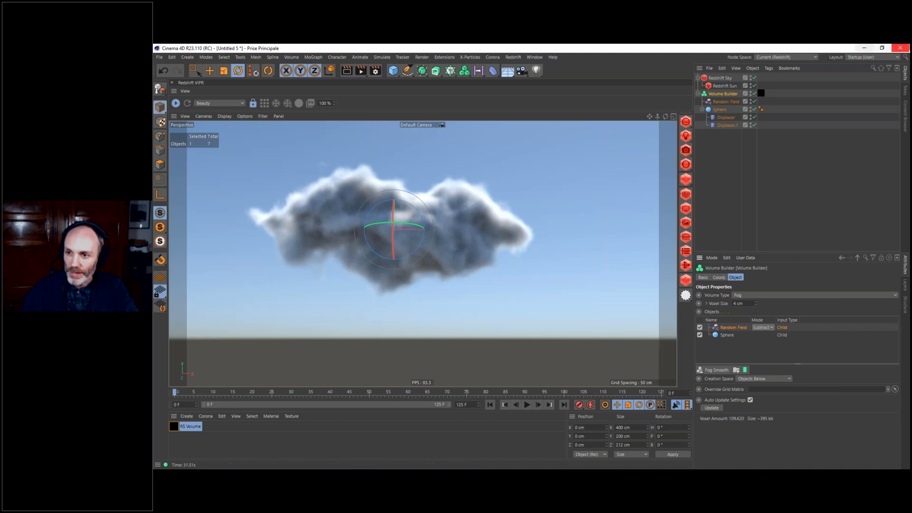
- Duplicate the sphere with its Displacers inside the Volume Builder and rename the copy "inside"
left_click(720, 109)
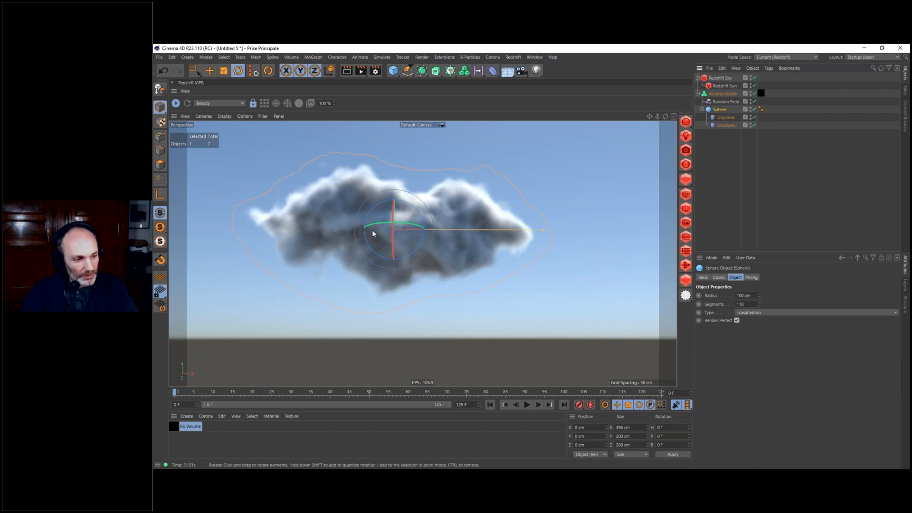
left_click(717, 95)
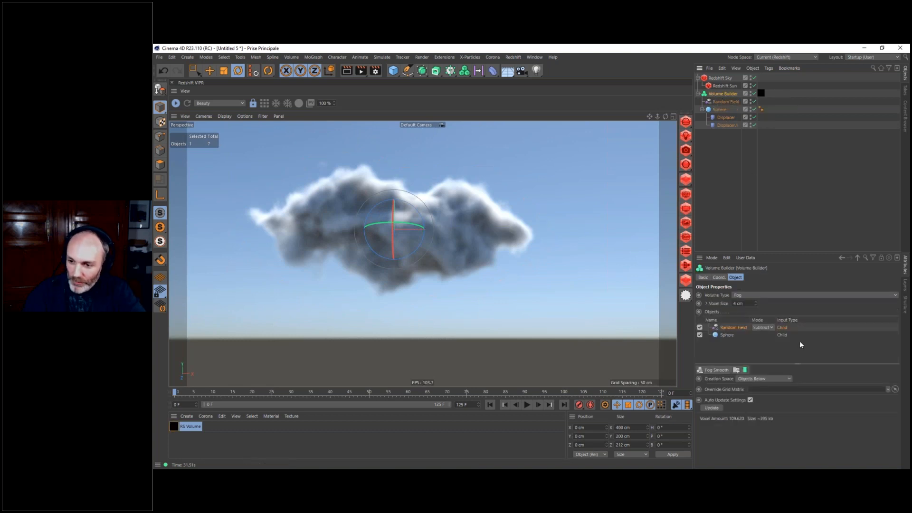
left_click(721, 110)
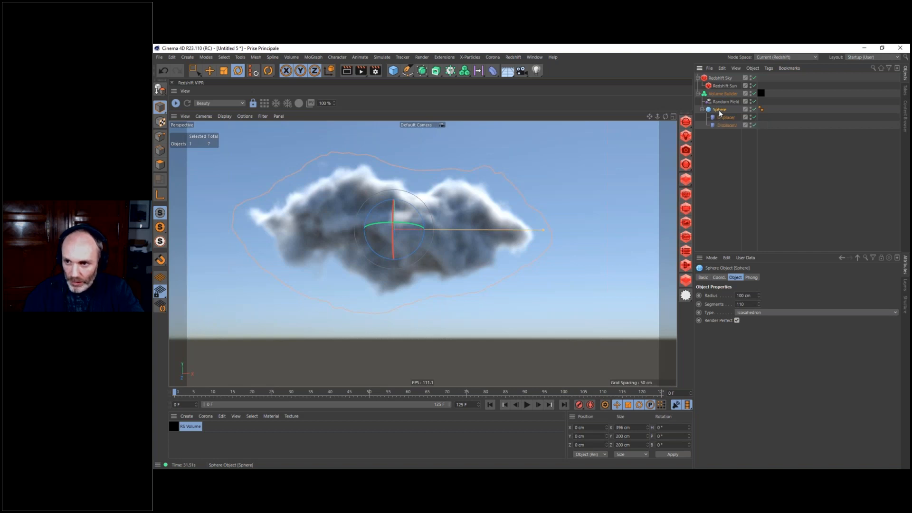
left_click_drag(723, 106, 722, 106, "ctrl")
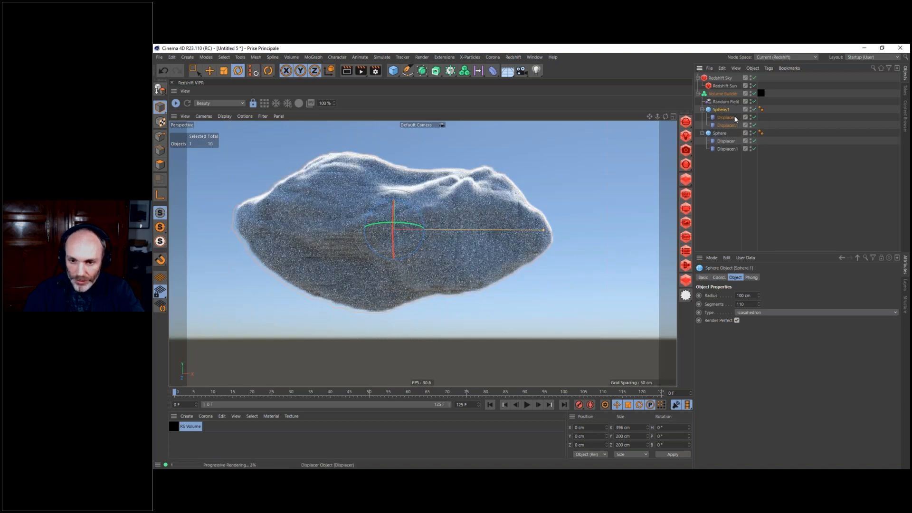
left_click(722, 93)
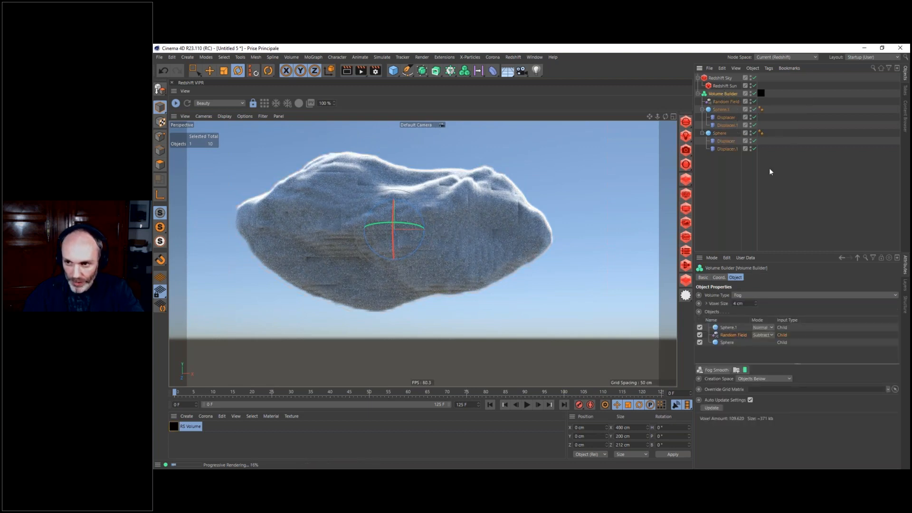
left_click(723, 109)
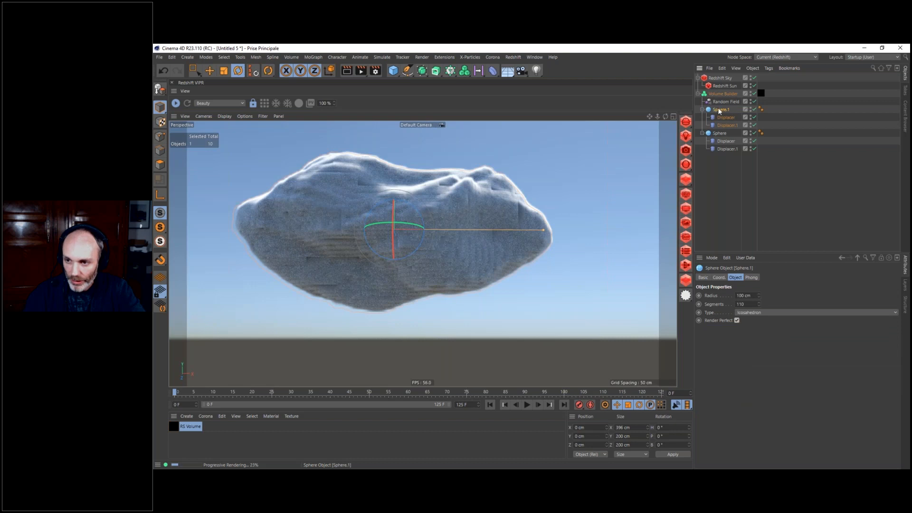
double_click(725, 109)
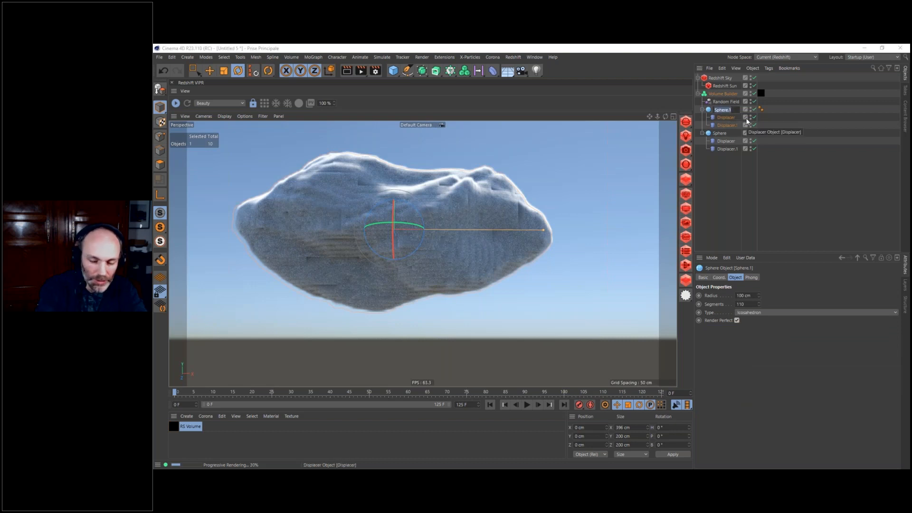
type("inside")
key("Return")
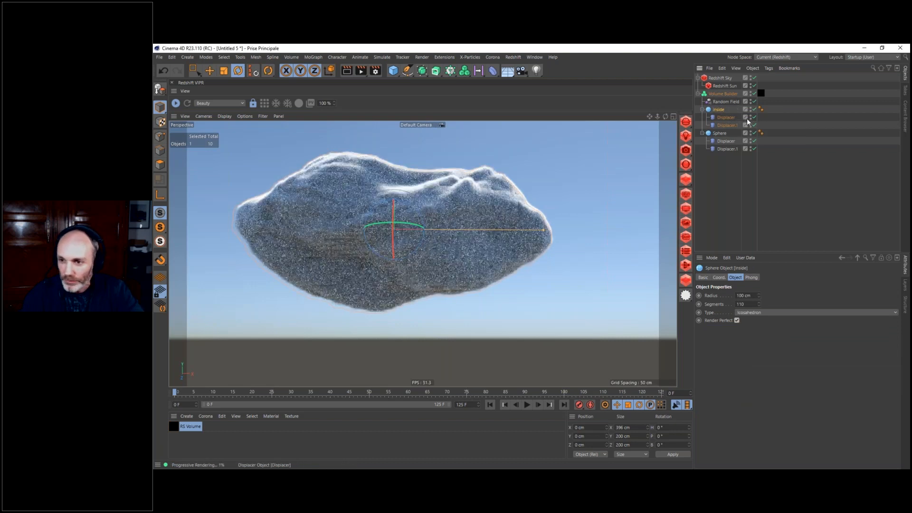
- Move the original sphere above the inside sphere in the hierarchy and rename it "outside"
left_click(719, 133)
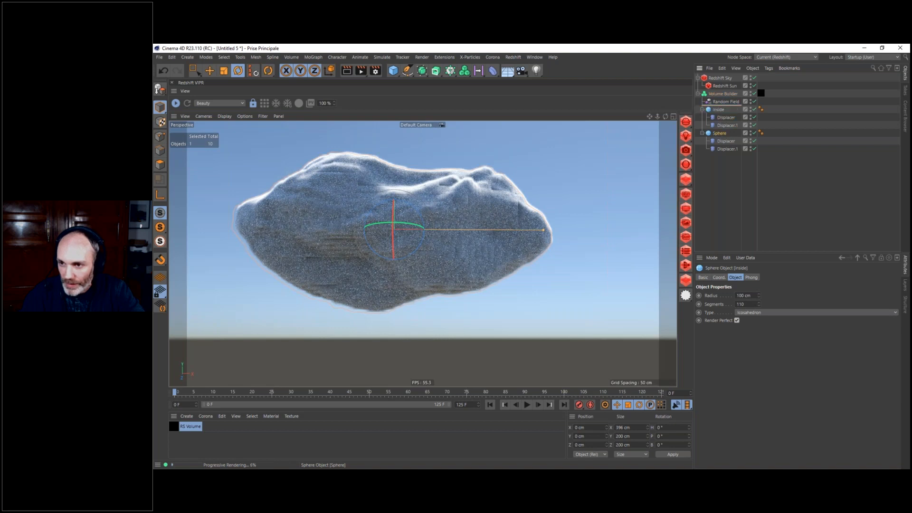
left_click_drag(719, 133, 721, 107)
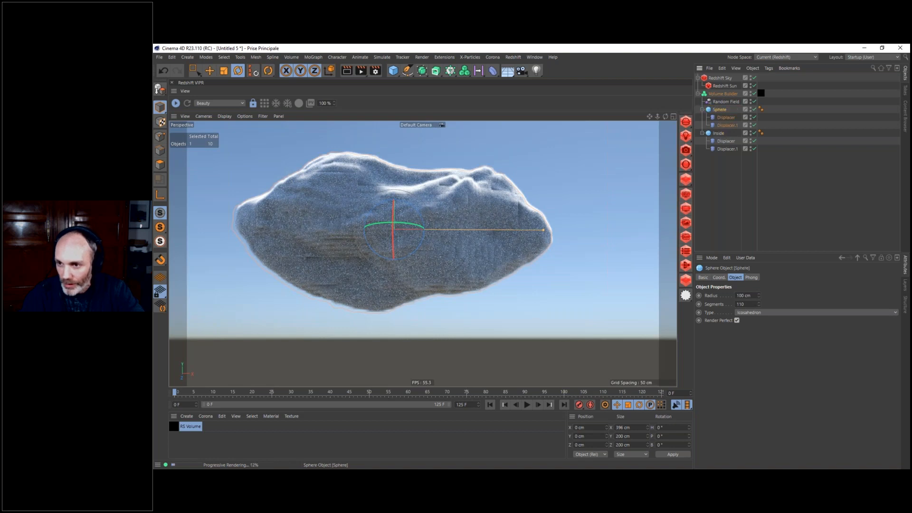
double_click(720, 110)
type("outs")
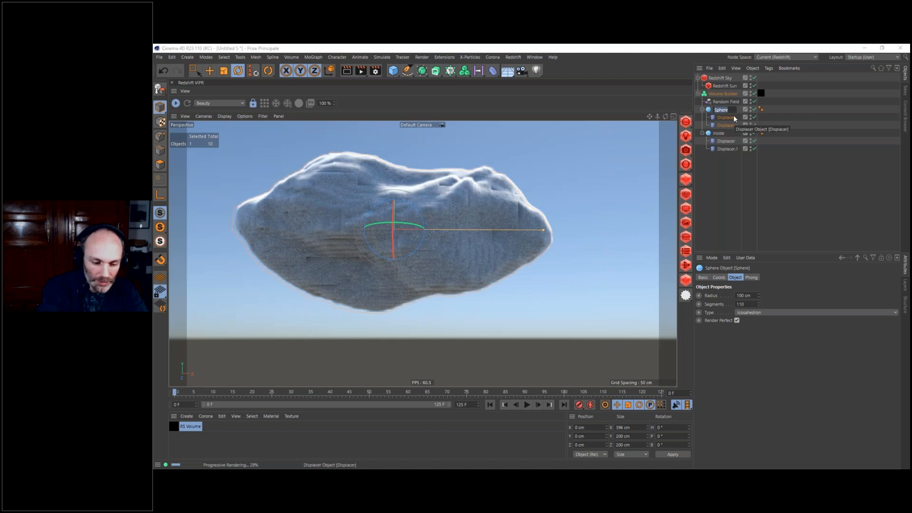
type("ide")
key("Return")
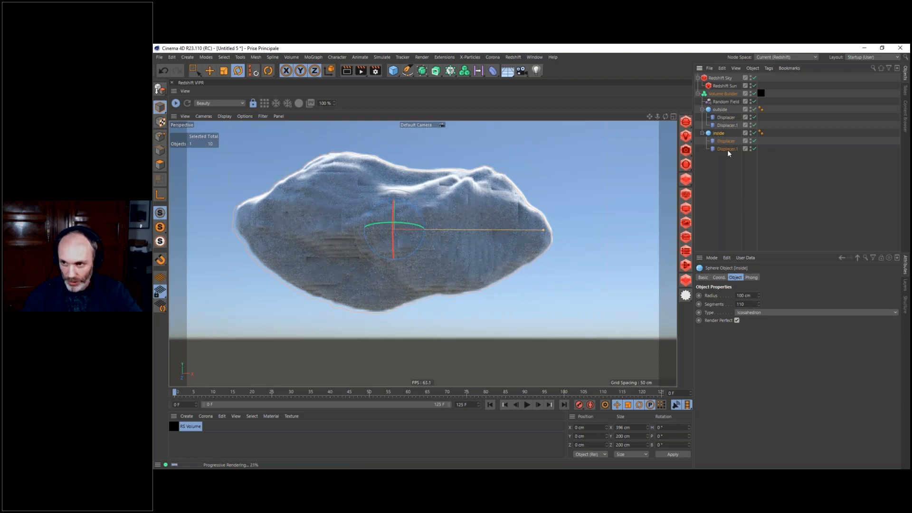
- Set the inside sphere's radius to 80 cm
left_click(725, 108)
left_click(719, 134)
left_click(744, 296)
type("80")
key("Return")
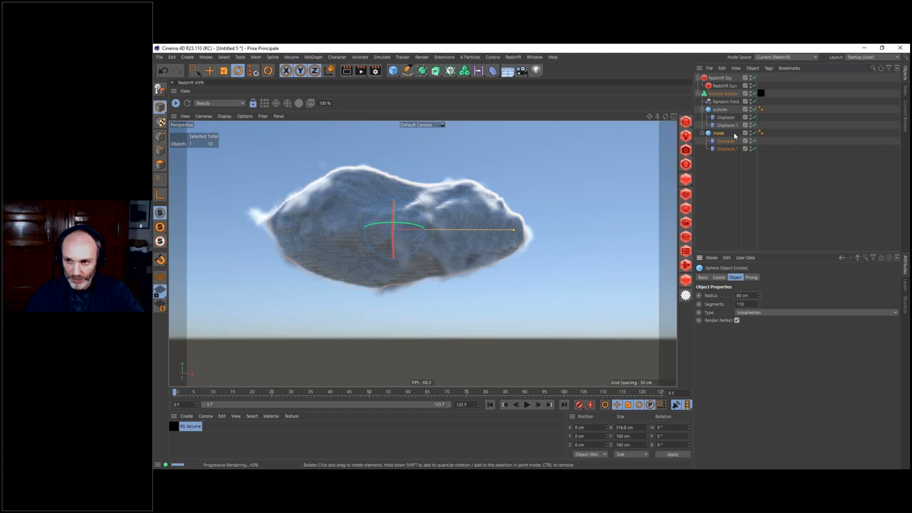
- Enable Maximum Voxel Falloff for the inside sphere in the Volume Builder and set its mode to Max
left_click(720, 93)
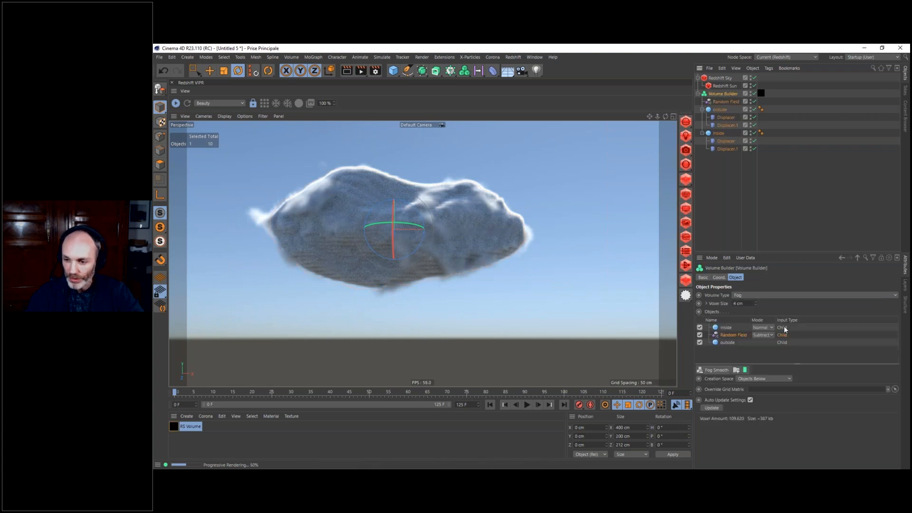
left_click(723, 327)
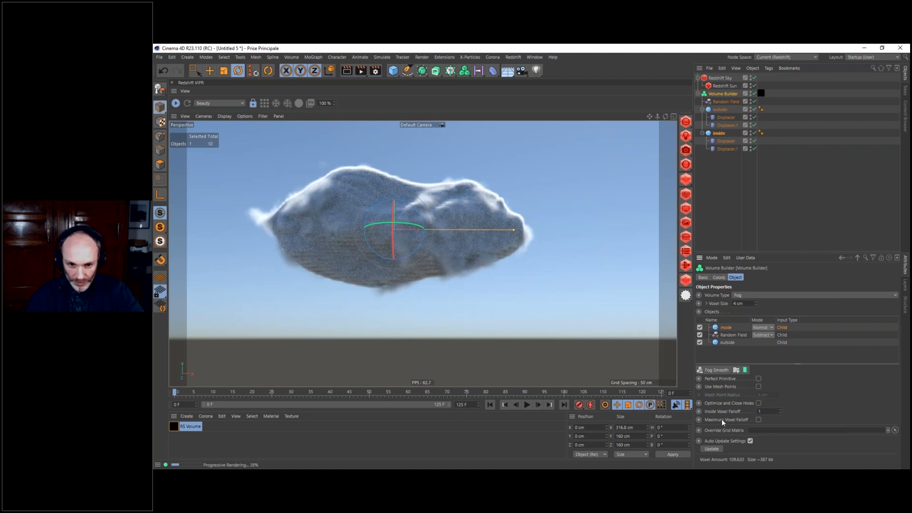
left_click(758, 420)
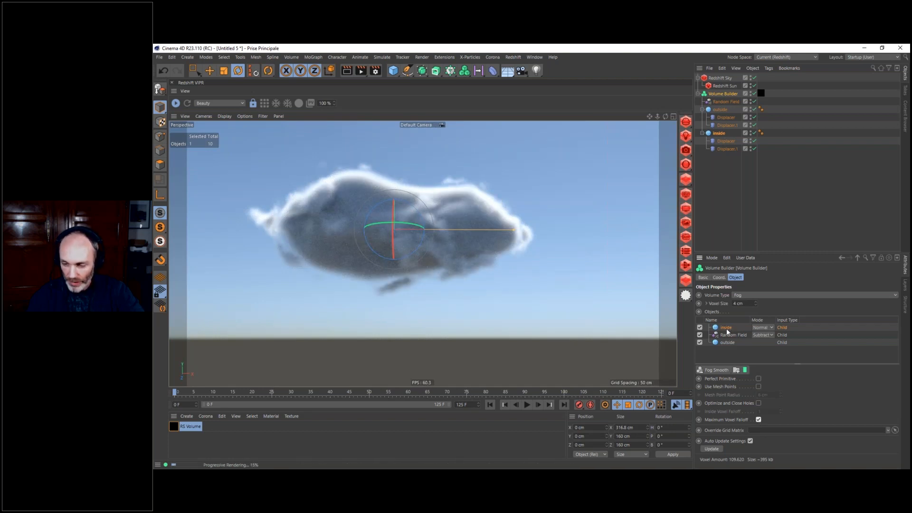
left_click(762, 328)
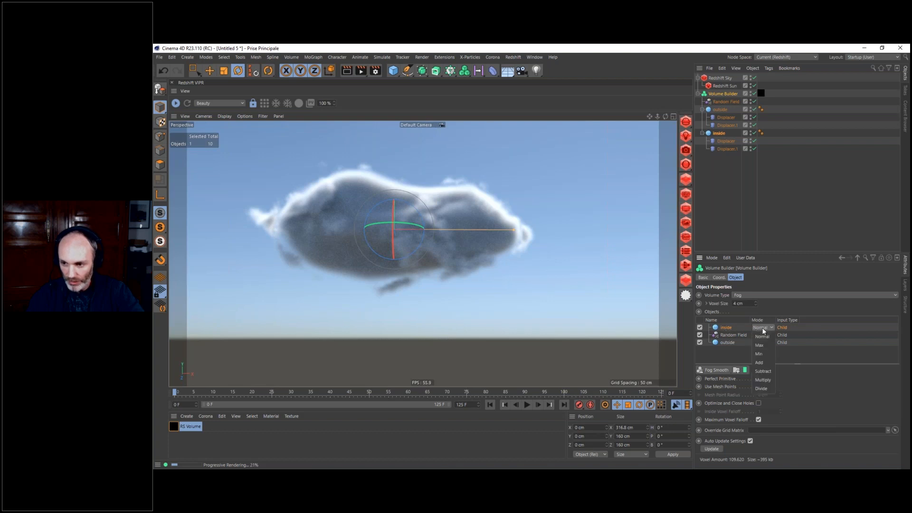
left_click(762, 346)
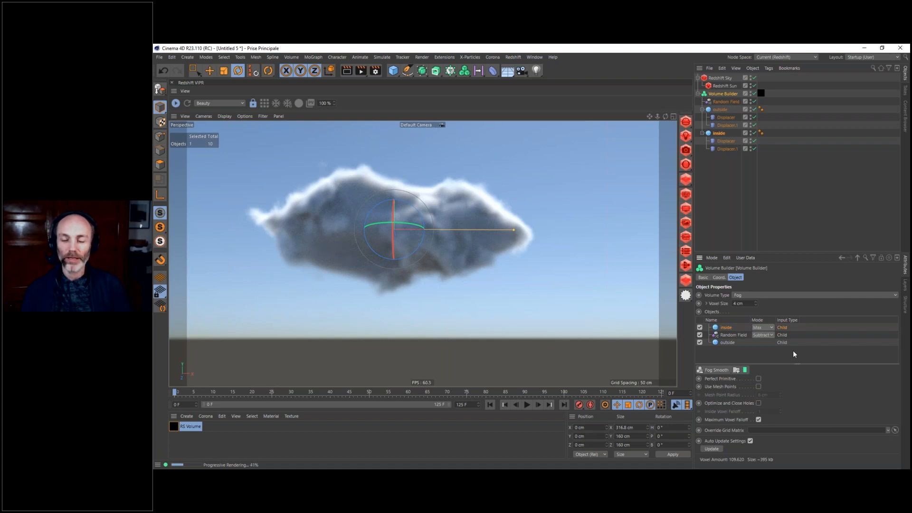
- Set the Random Field's noise seed to 123459
left_click(729, 336)
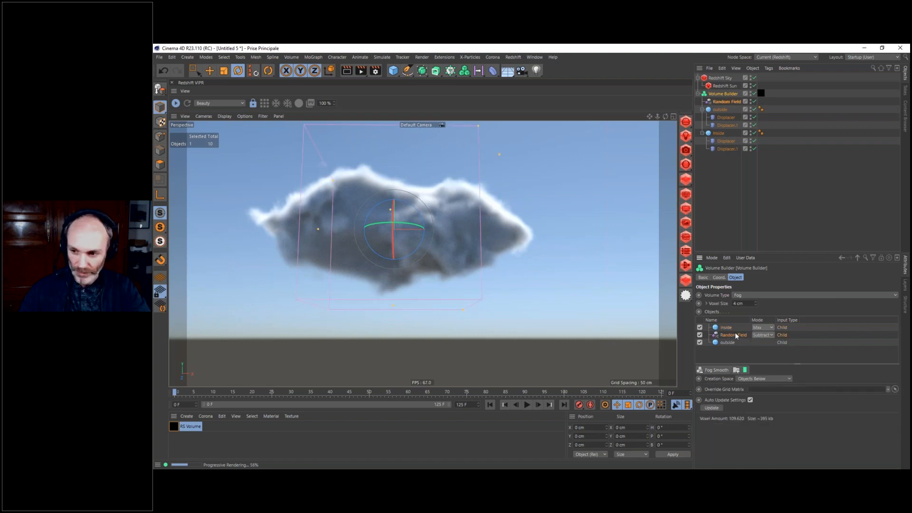
left_click(726, 102)
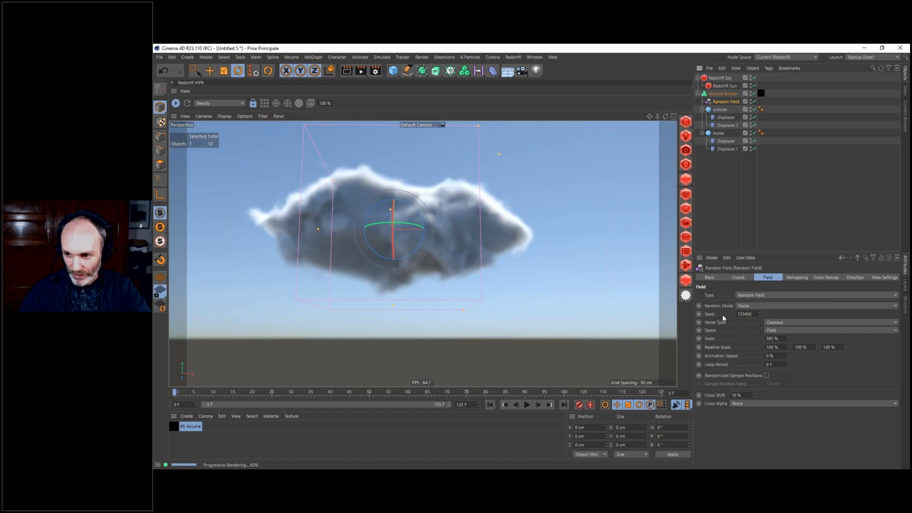
left_click(760, 312)
left_click(760, 313)
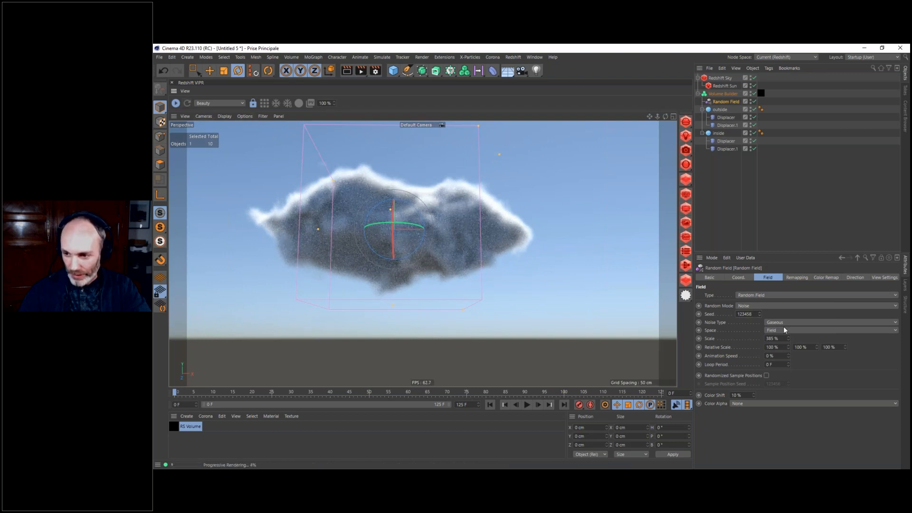
left_click(761, 312)
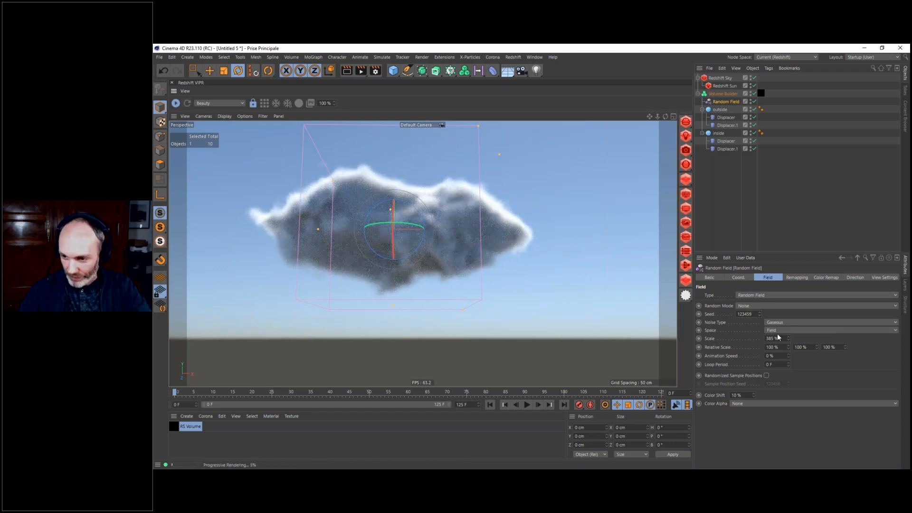
- Try a noise scale of 600% on the Random Field
left_click_drag(783, 339, 719, 340)
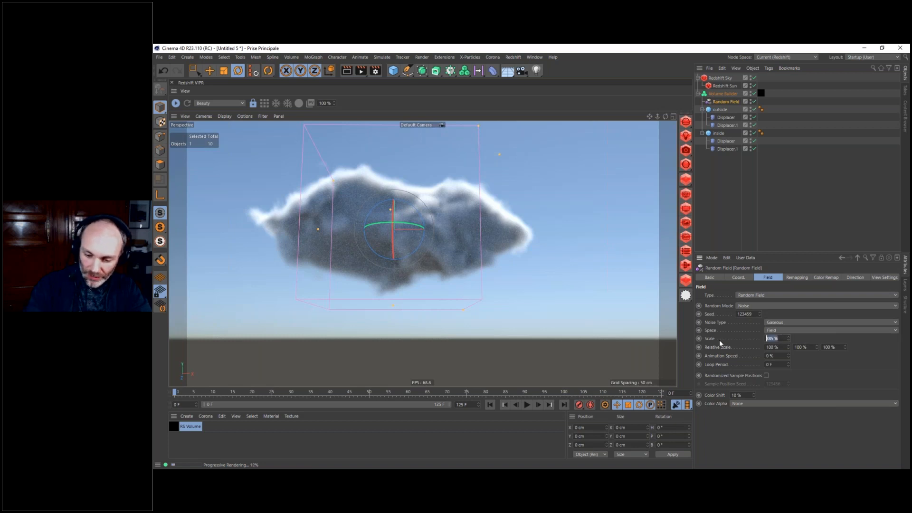
type("600")
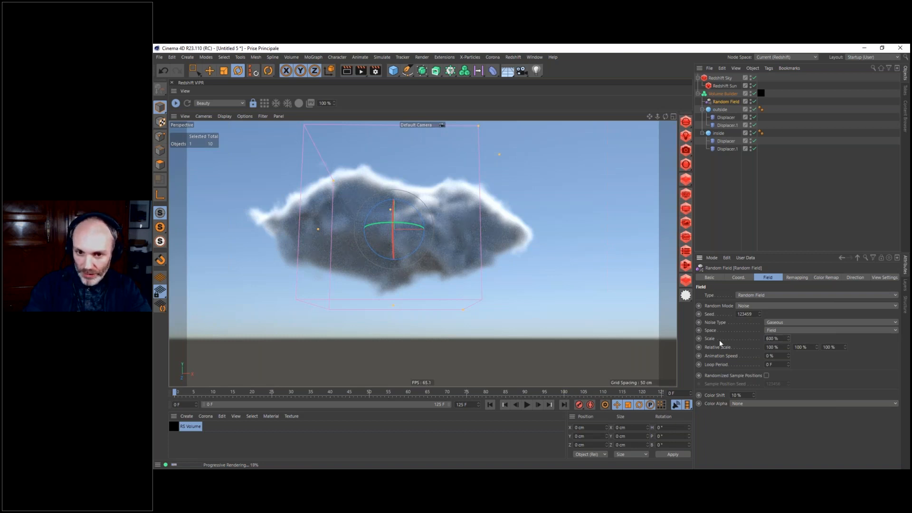
key("Return")
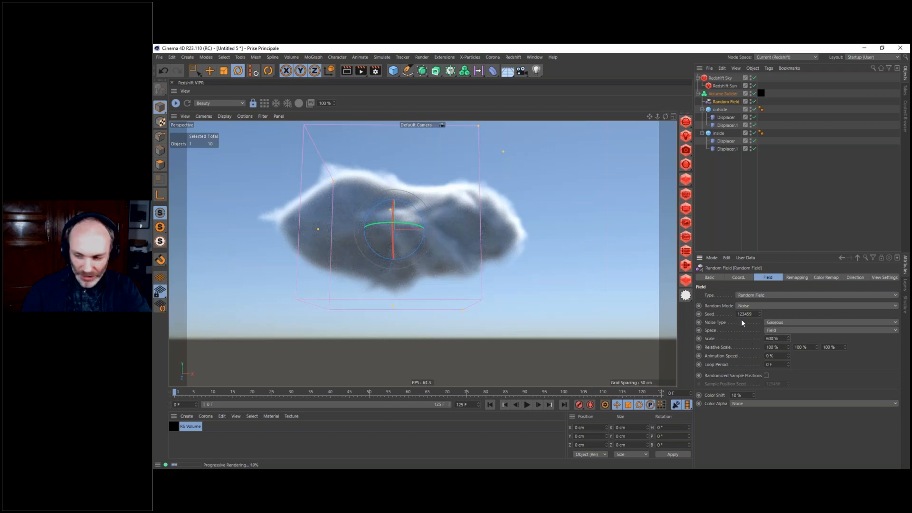
- Set the Random Field's noise scale to 300%
left_click(775, 339)
type("300")
key("Return")
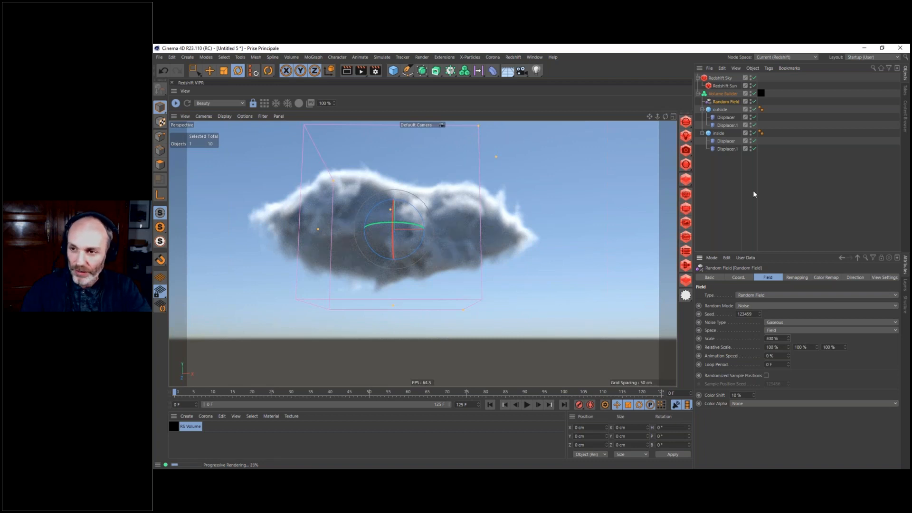
- Try a voxel size of 6 cm on the Volume Builder
left_click(725, 94)
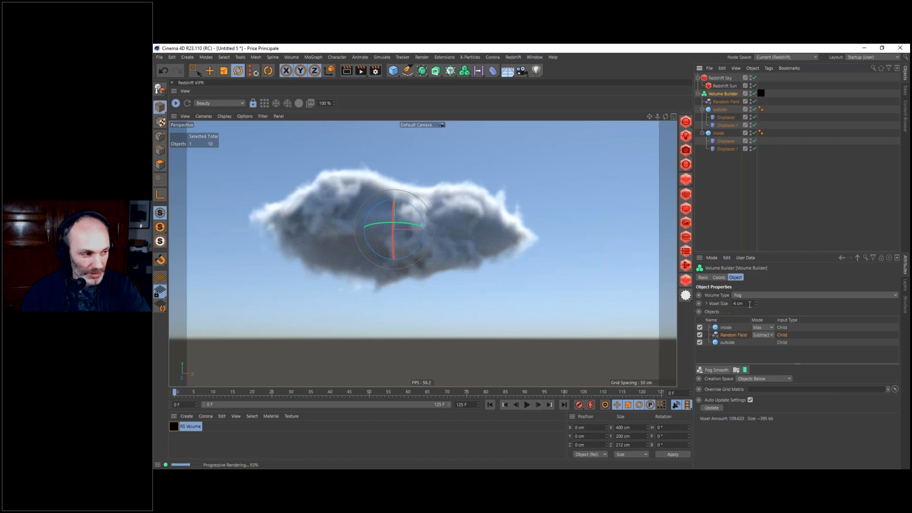
left_click(748, 304)
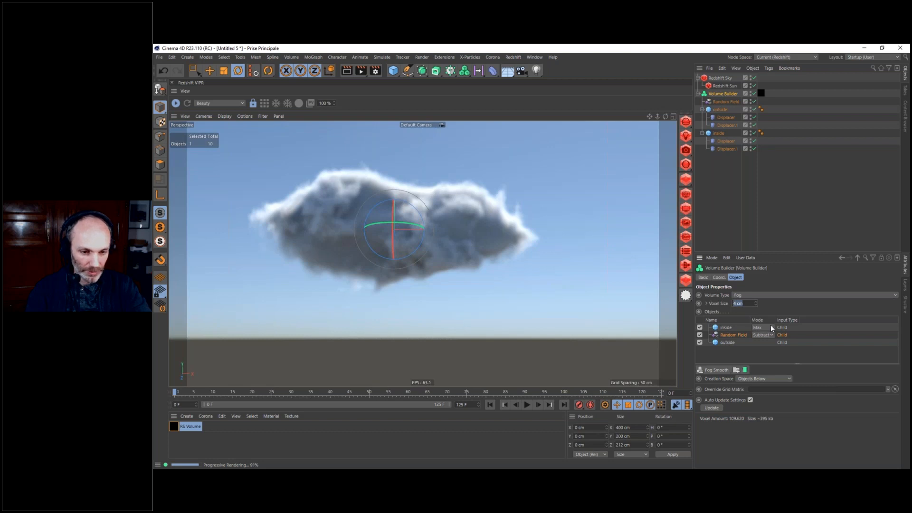
key("Return")
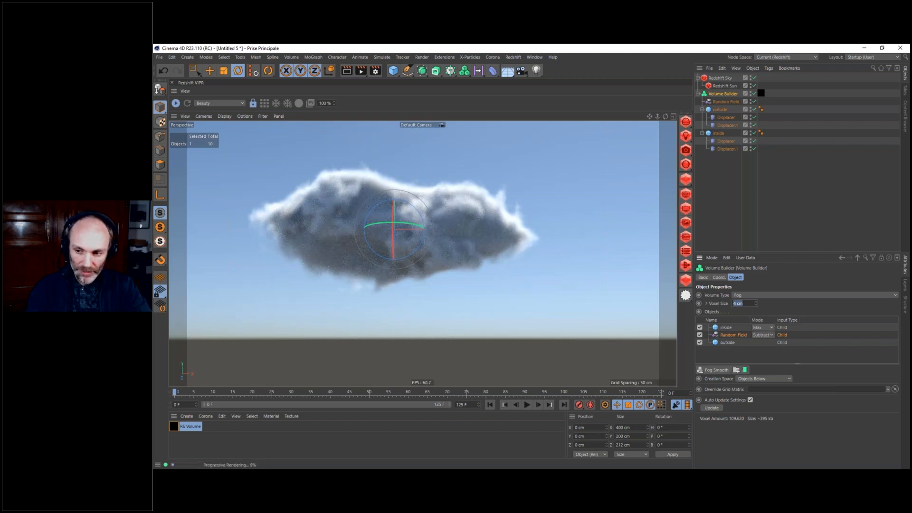
type("6")
key("Return")
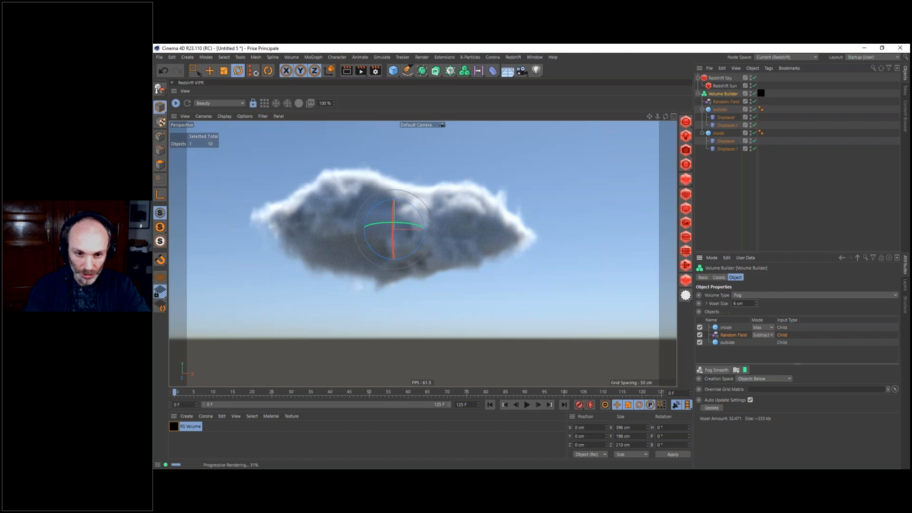
- Set the Volume Builder's voxel size to 8 cm
double_click(749, 303)
type("8")
key("Return")
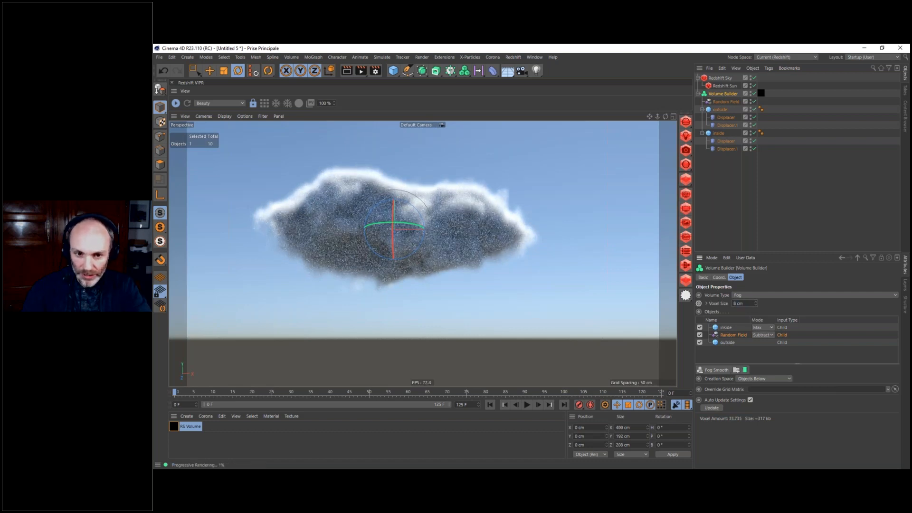
- Set the Volume Builder's voxel size to 10 cm and inspect the cloud from farther away and close up
double_click(747, 303)
type("10")
key("Return")
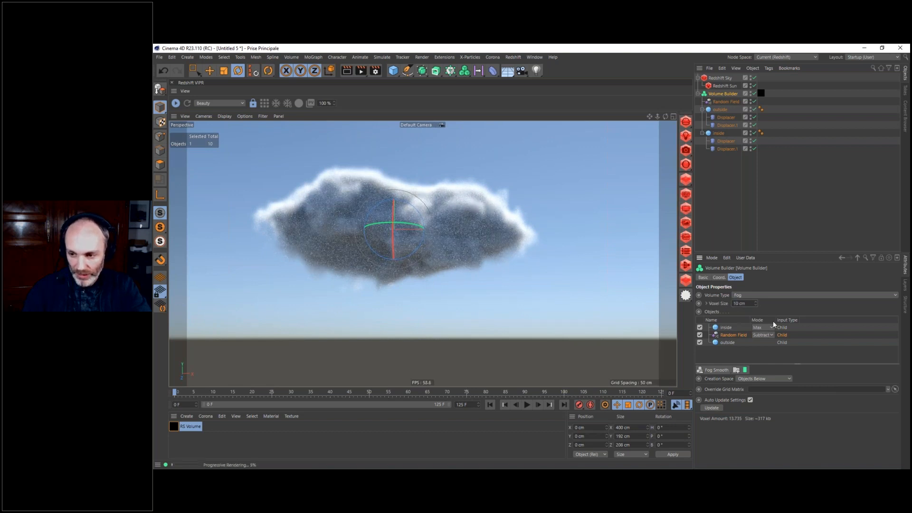
scroll(452, 232, "down", 4)
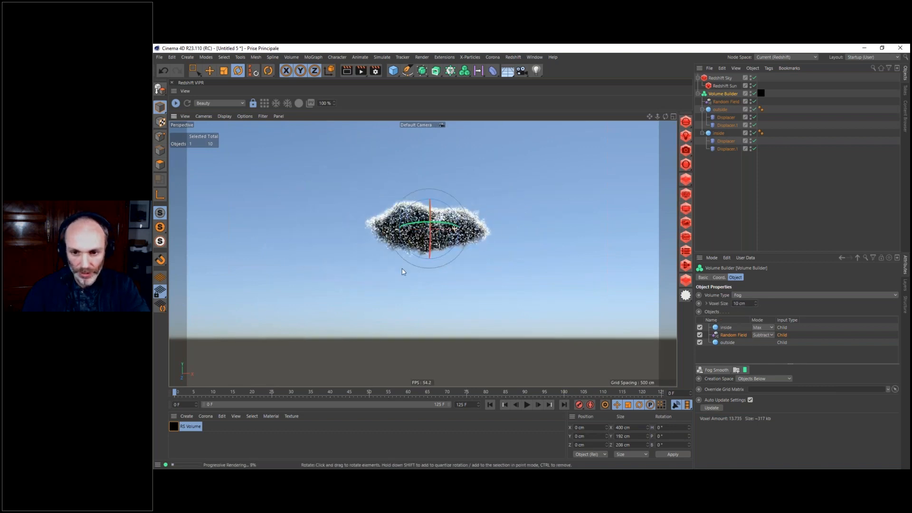
left_click(562, 254)
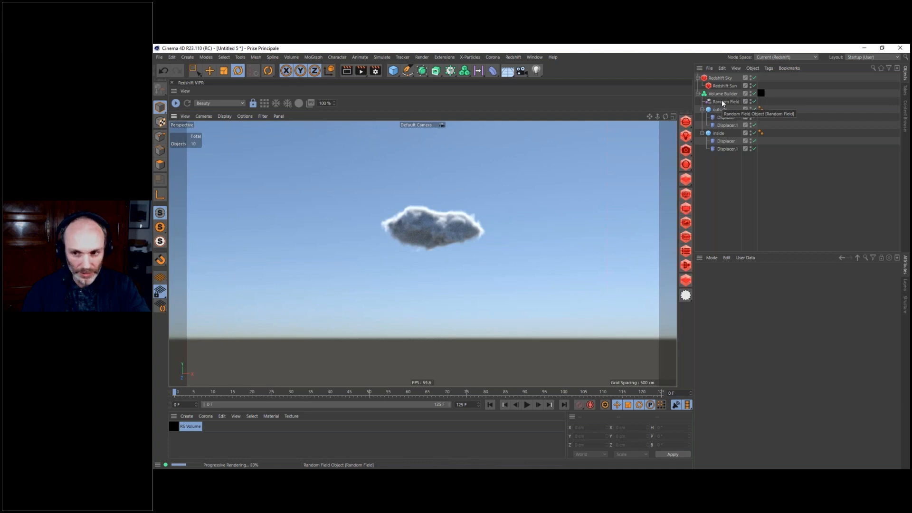
scroll(460, 230, "up", 10)
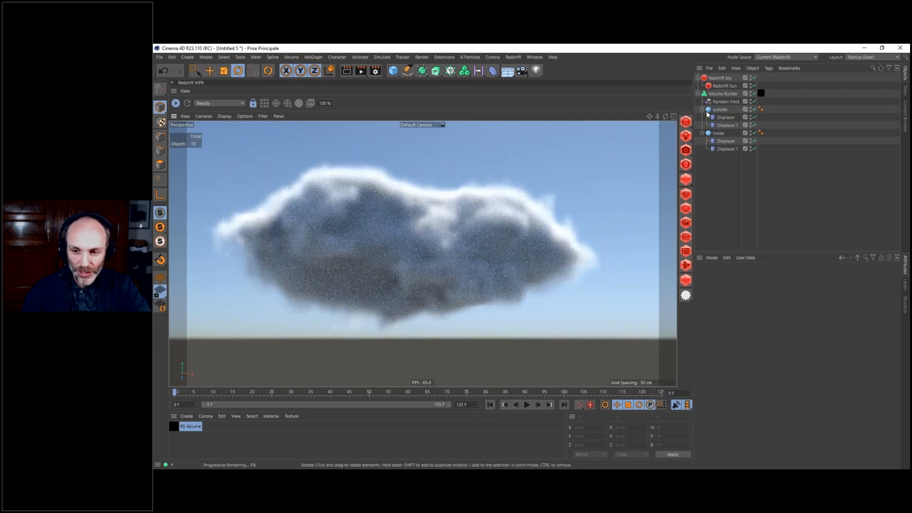
- Set the Volume Builder's voxel size to 2 cm
left_click(721, 93)
left_click(739, 303)
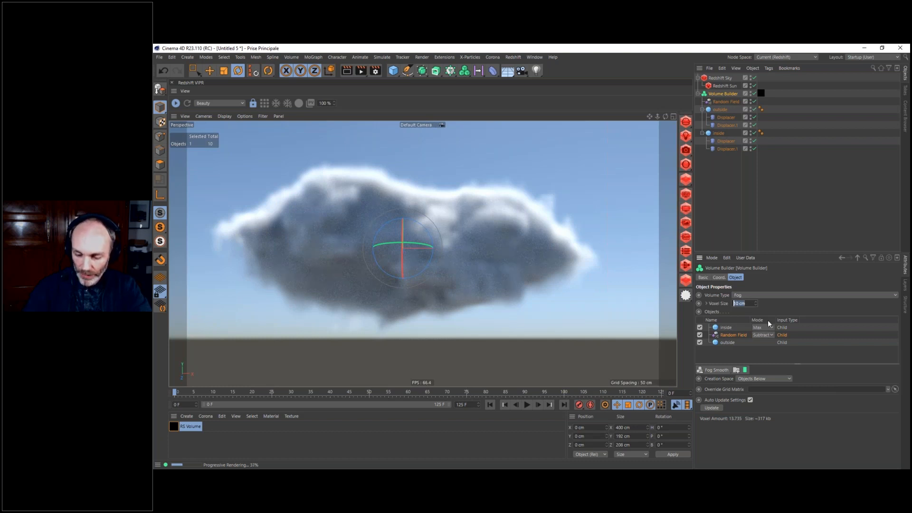
type("2")
key("Return")
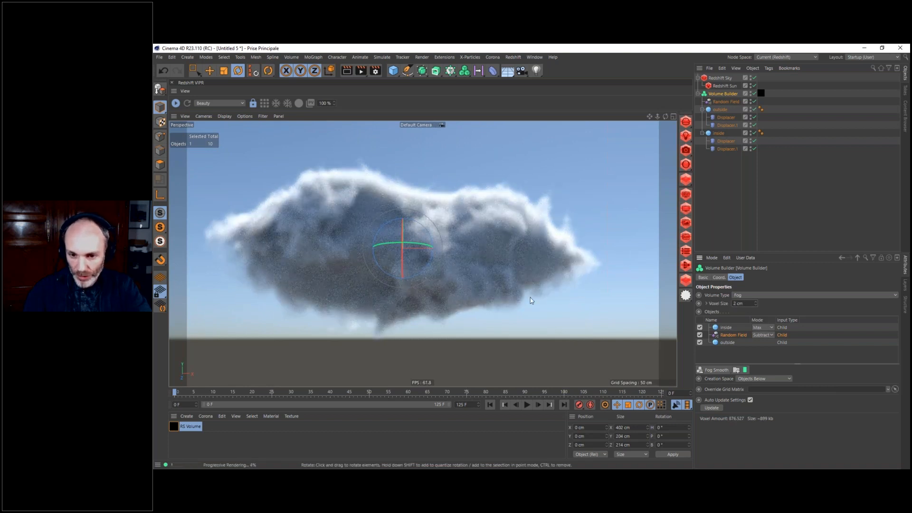
- Refine the cloud volume by setting the voxel size to 1 cm
double_click(738, 303)
type("1")
key("Return")
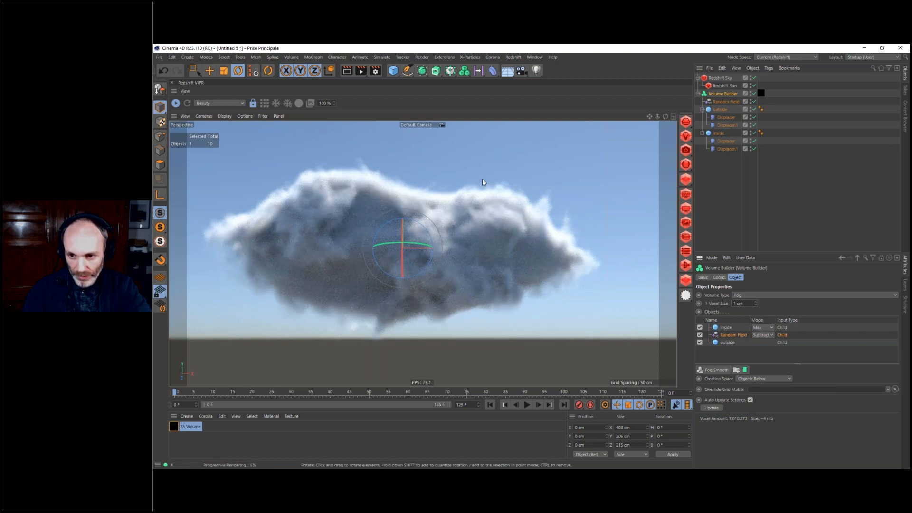
left_click(355, 159)
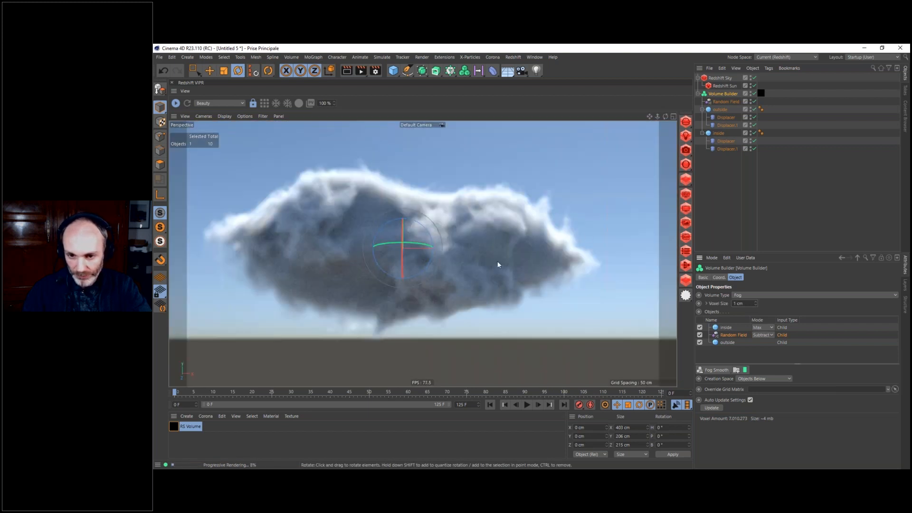
left_click(749, 303)
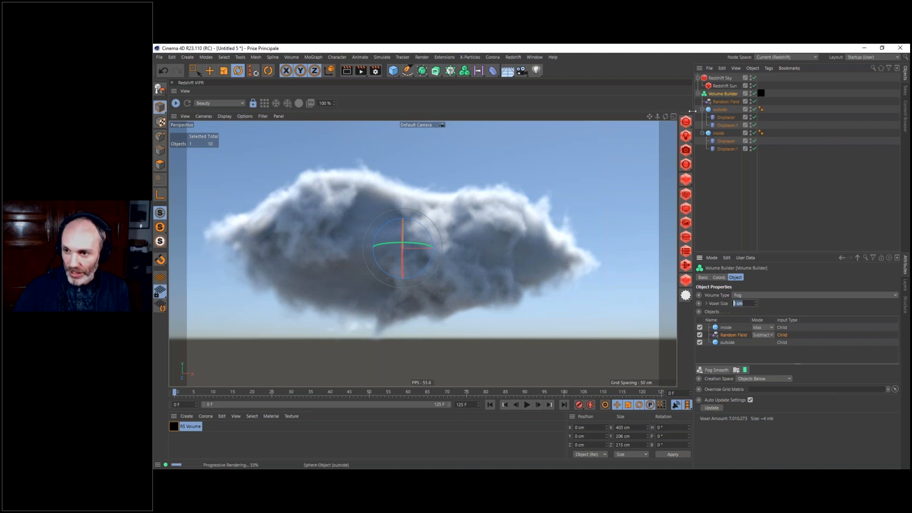
- Set the noise shader seed to 667 for the first Displacer of both the outside and inside spheres
left_click(723, 118)
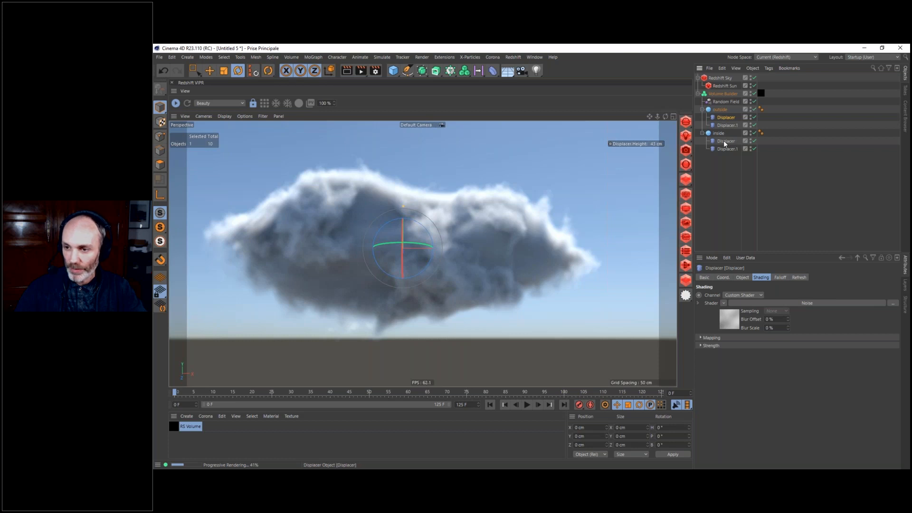
left_click(723, 140, "ctrl")
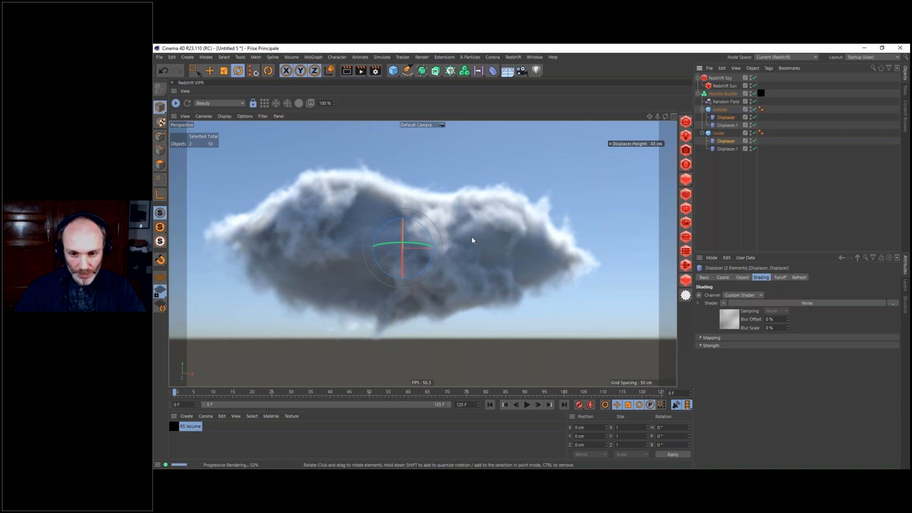
left_click(730, 319)
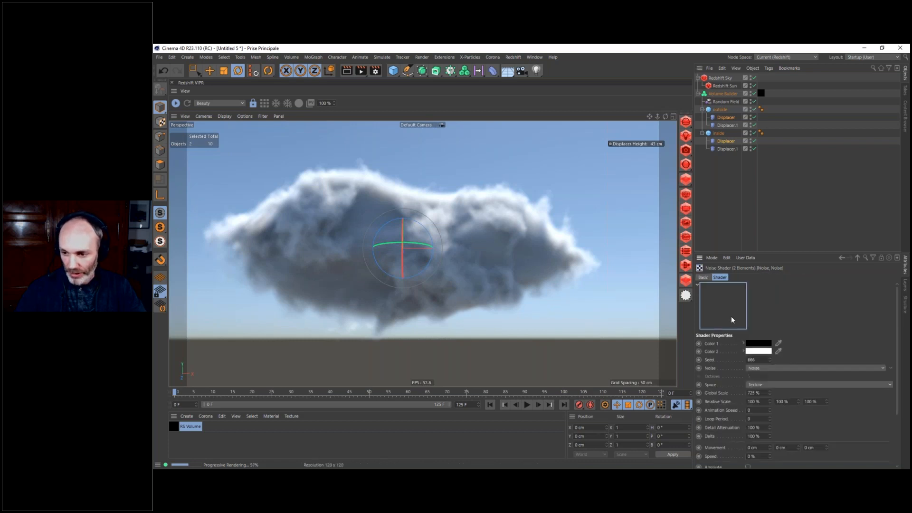
left_click(765, 393)
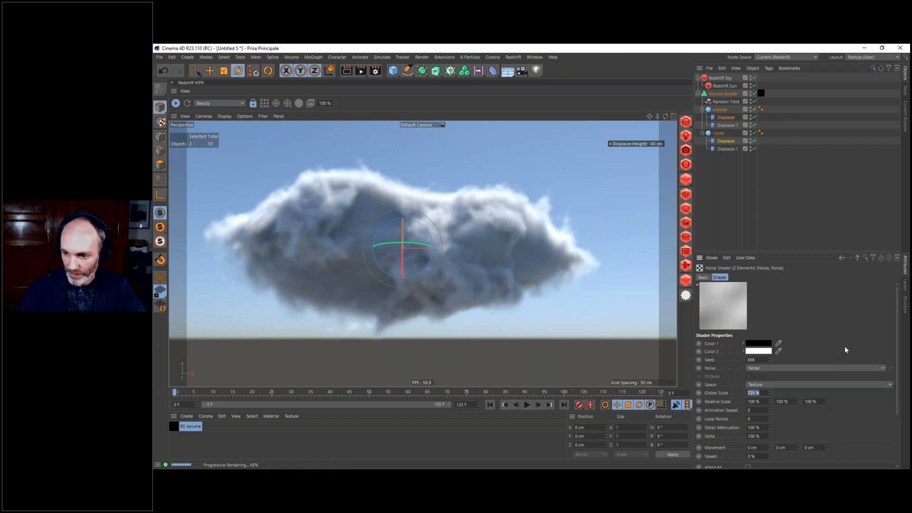
left_click(770, 358)
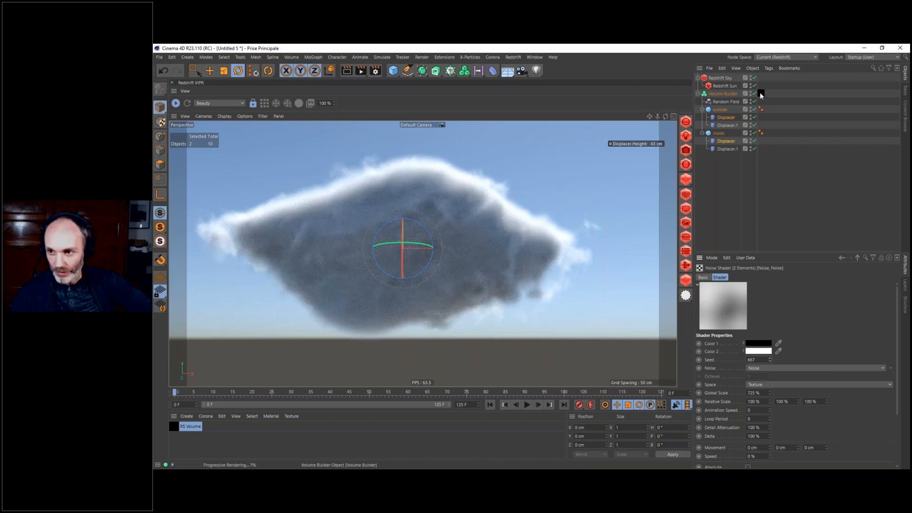
- Set the Volume Builder's voxel size to 4 cm
left_click(732, 93)
double_click(741, 303)
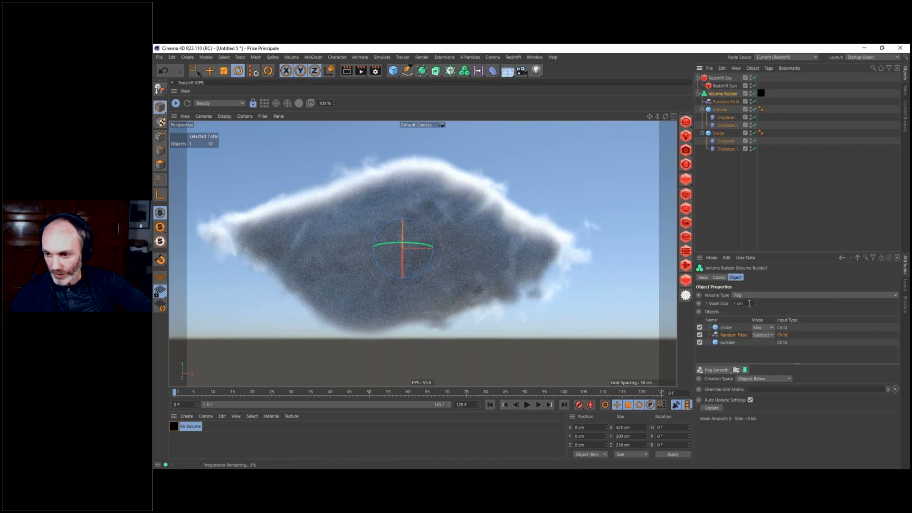
type("4")
key("Return")
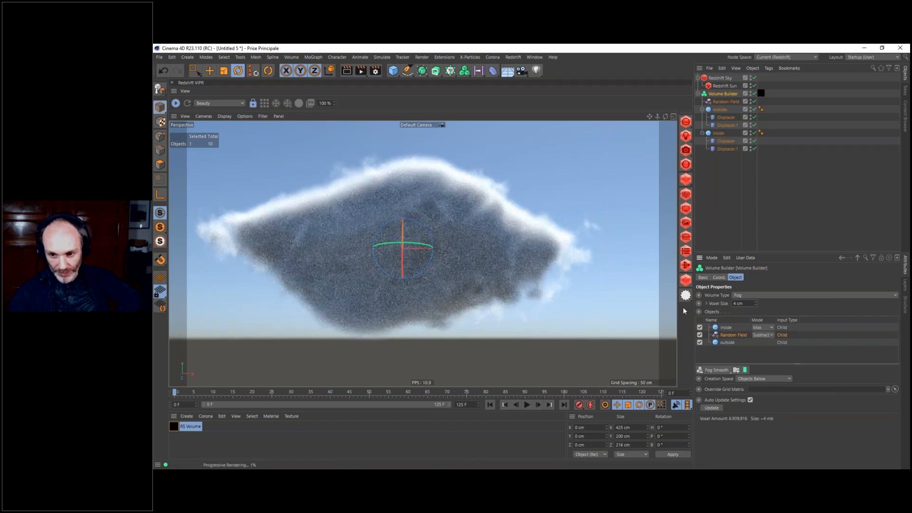
- Set the noise shader seed to 669 for the first Displacer of both the outside and inside spheres
left_click(726, 118)
left_click(727, 141, "ctrl")
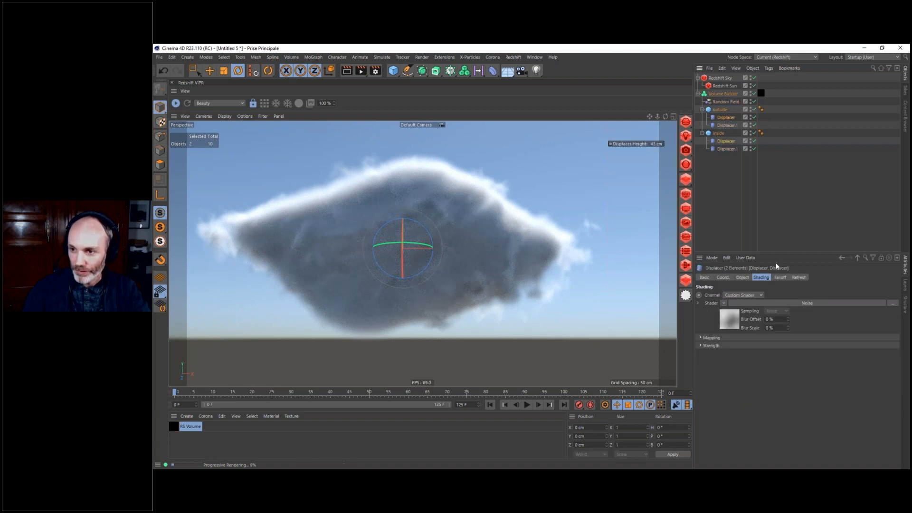
left_click(731, 319)
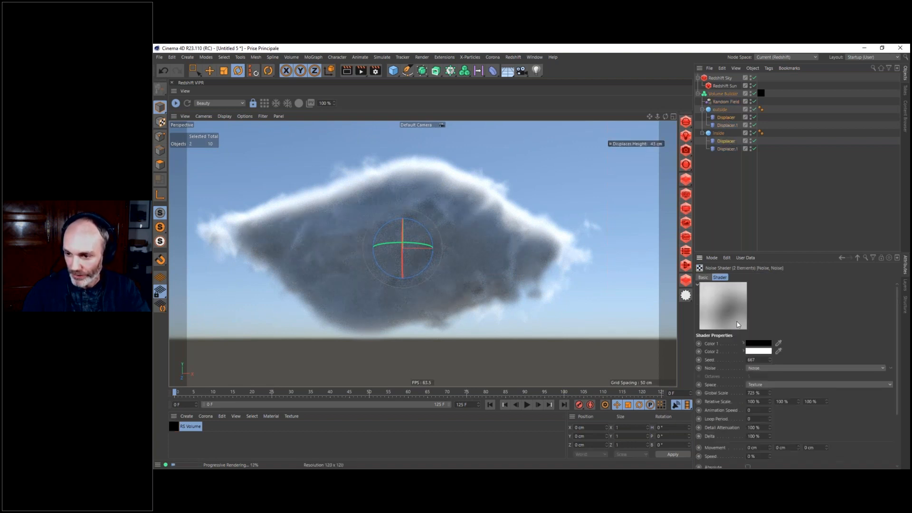
left_click(770, 359)
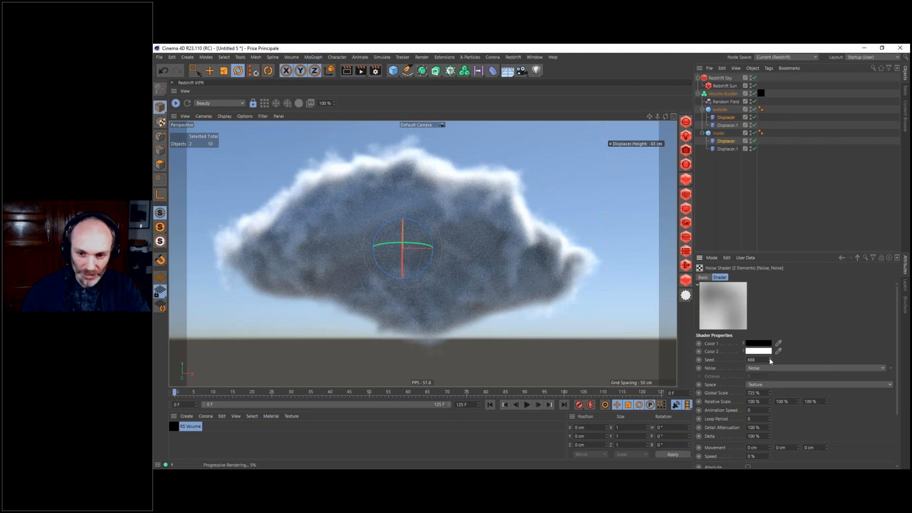
left_click(770, 358)
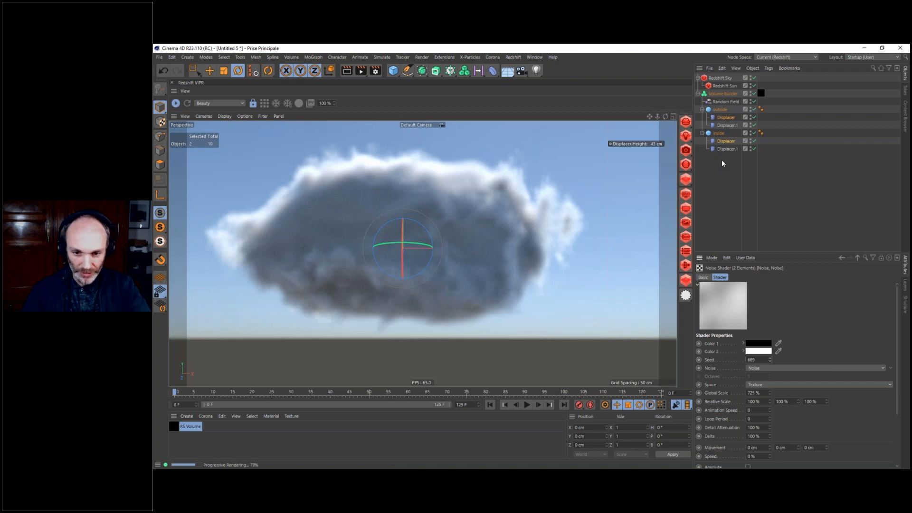
- Set the Random Field's noise type to Nutous and its scale to 1000%
left_click(722, 102)
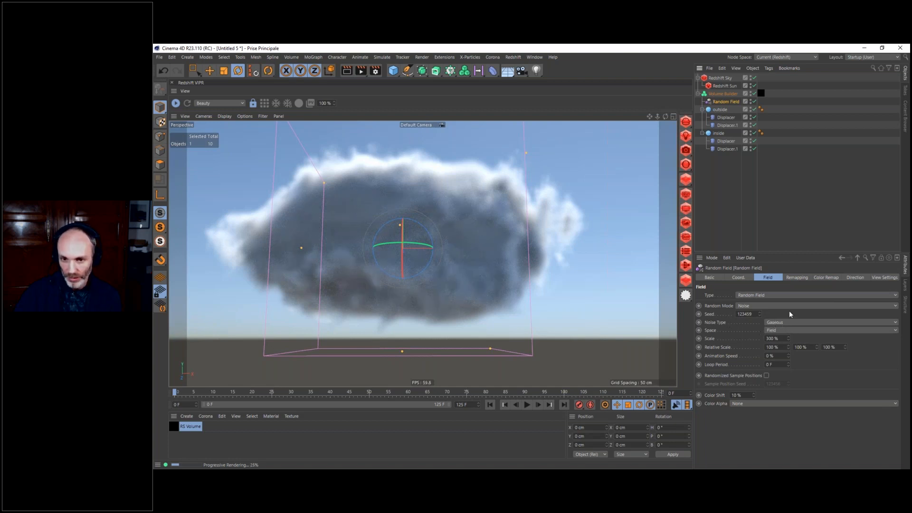
left_click(780, 321)
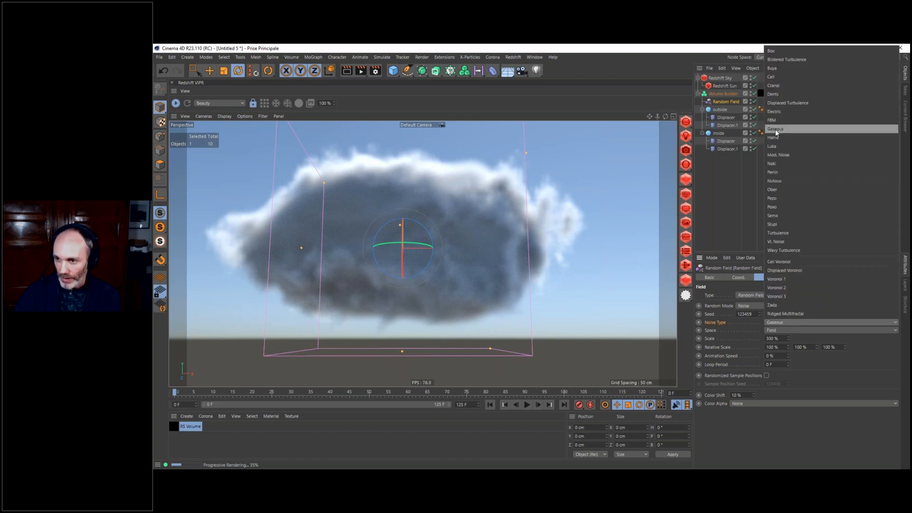
left_click(774, 180)
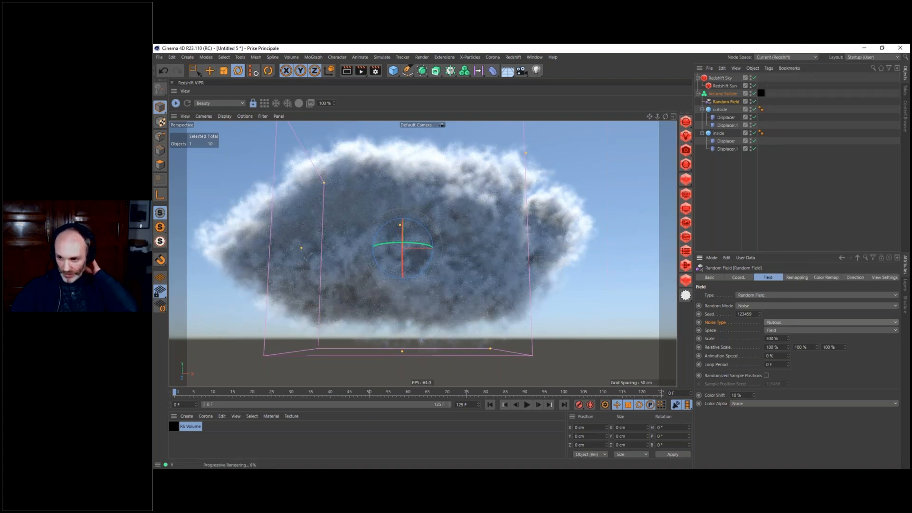
left_click(779, 339)
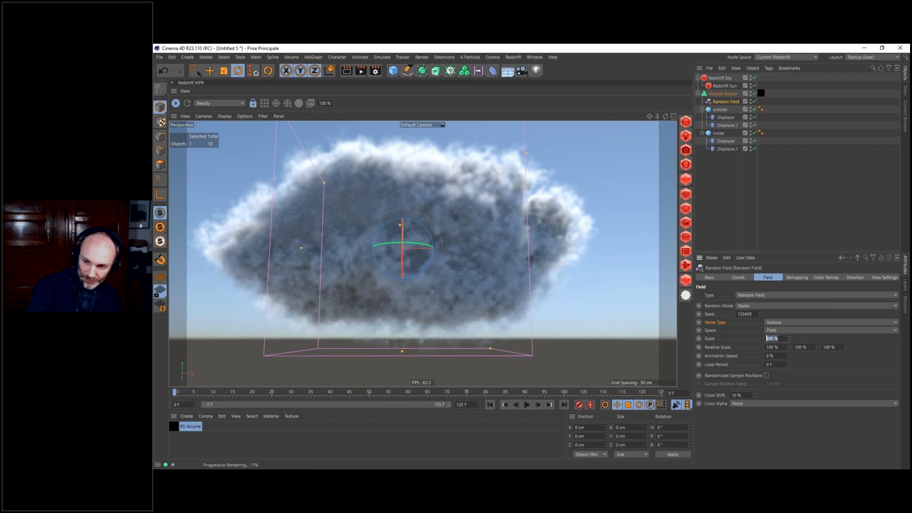
type("1000")
key("Return")
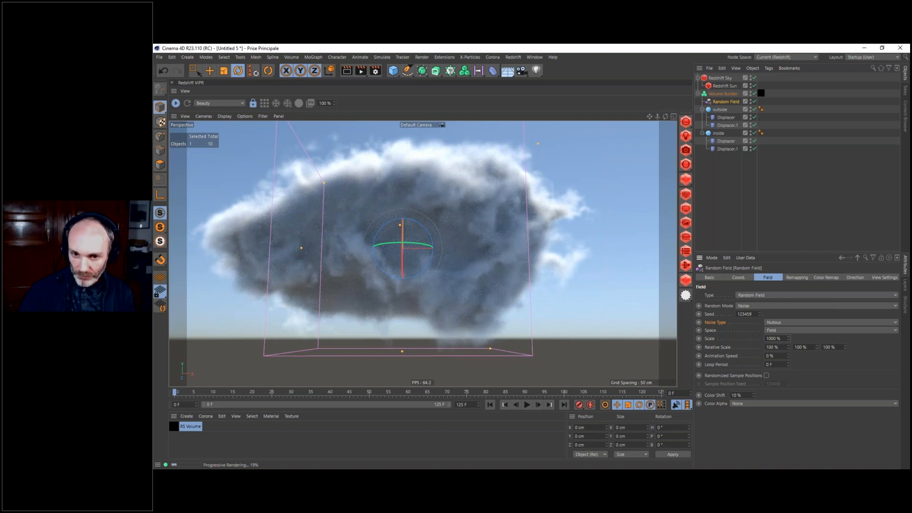
- Change the Random Field's noise type to Luka and its seed to 123462
left_click(776, 323)
left_click(777, 144)
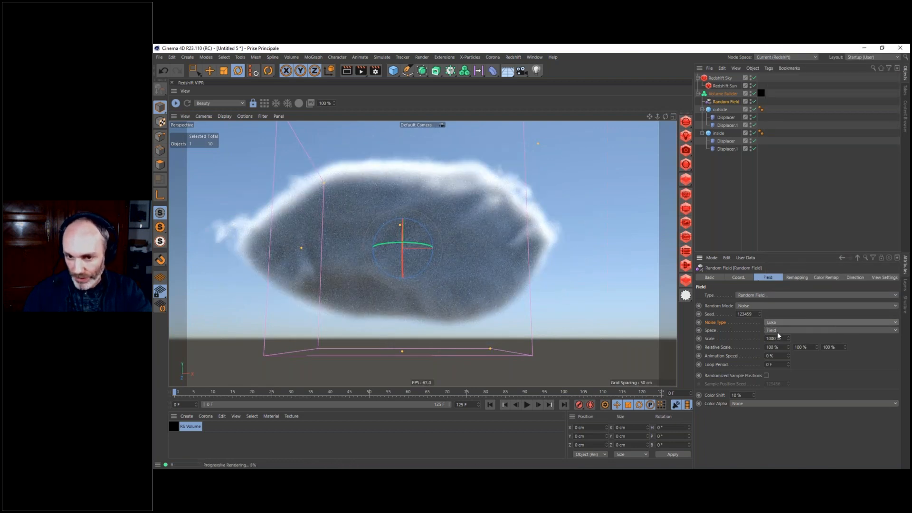
left_click(760, 312)
left_click(759, 312)
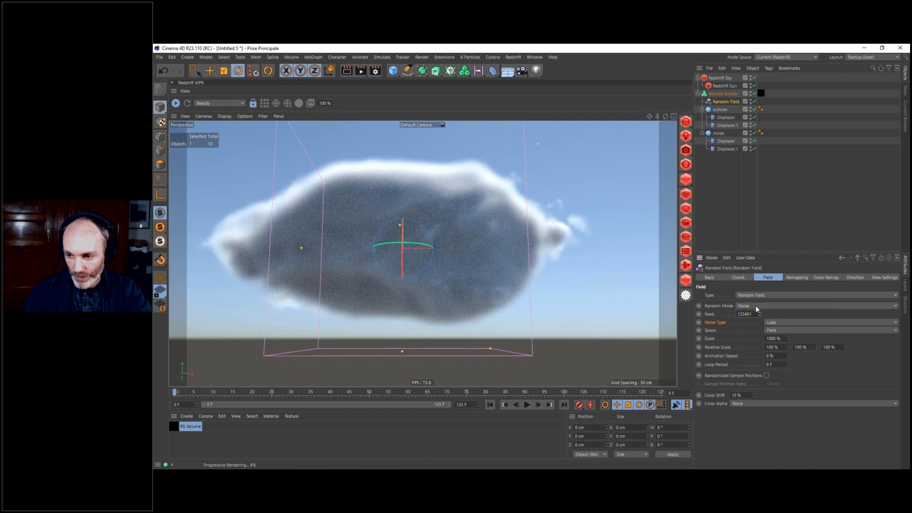
left_click(759, 311)
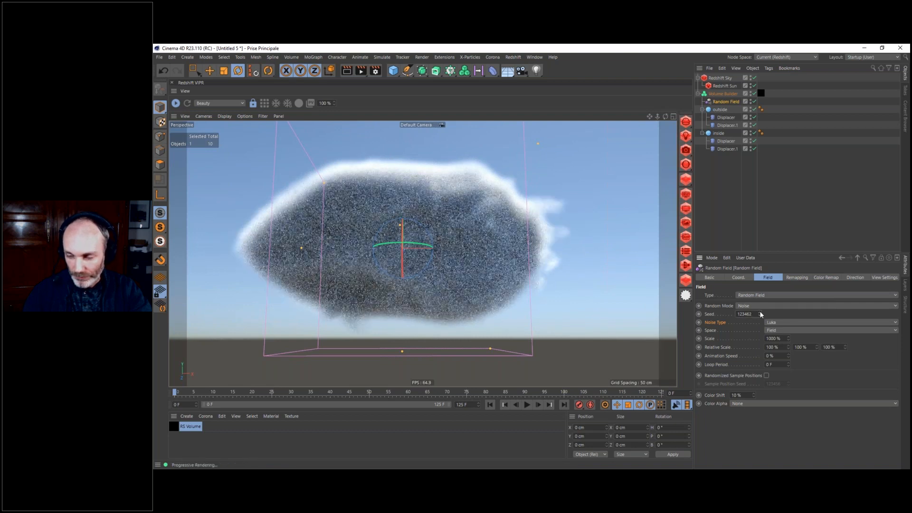
- Try the Cell Voronoi and Box noise types on the Random Field
left_click(778, 322)
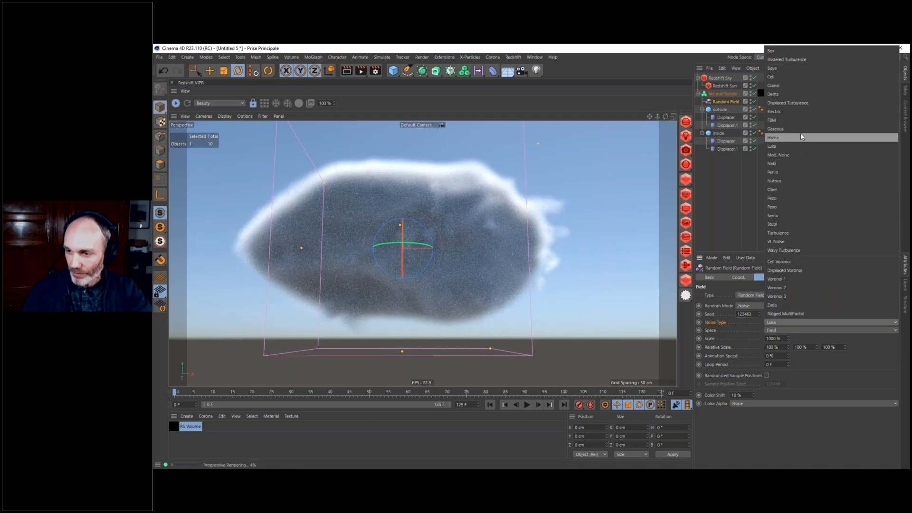
left_click(786, 261)
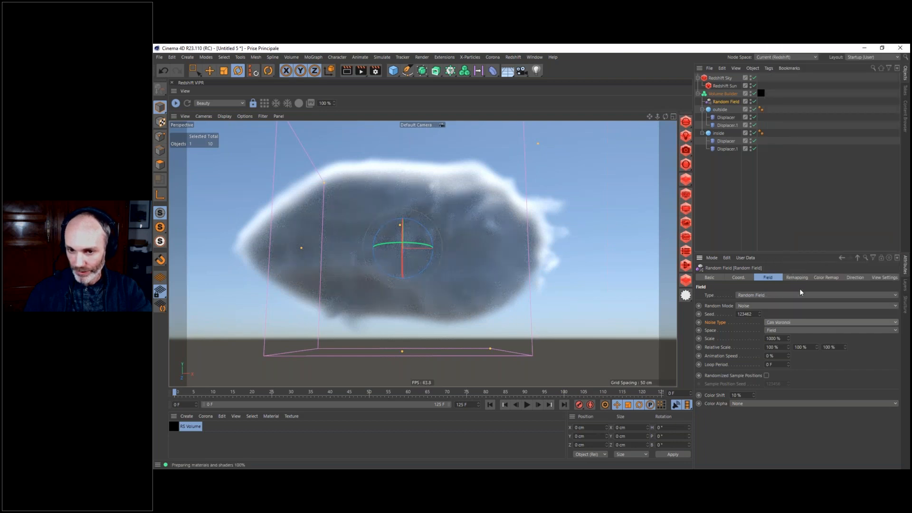
left_click(789, 323)
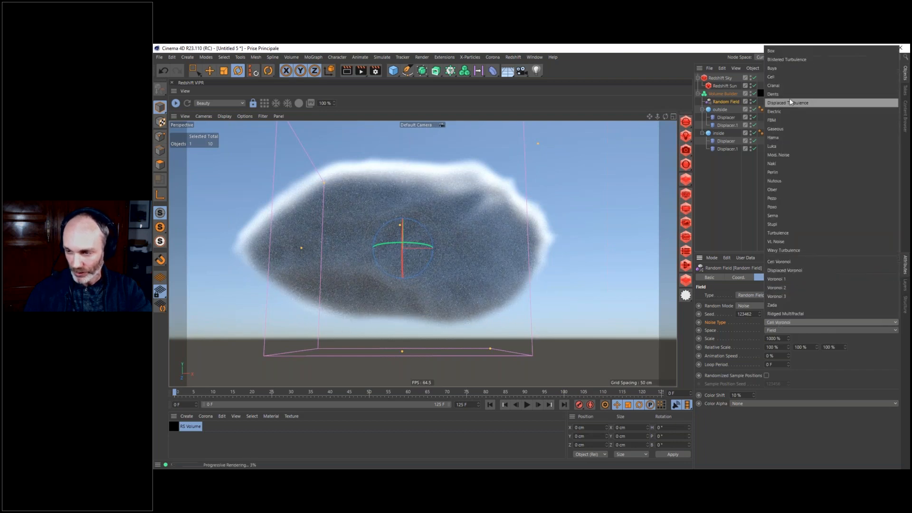
left_click(773, 51)
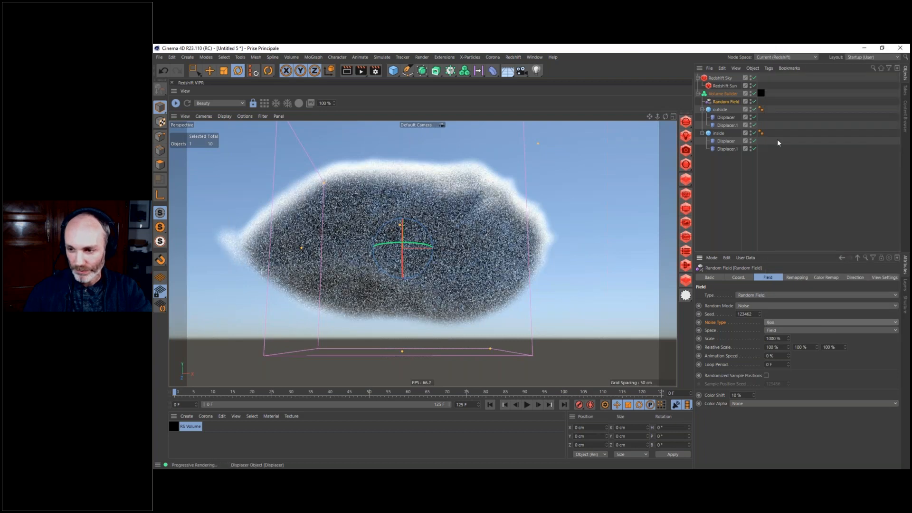
- Try the Mod. Noise type on the Random Field with a scale of 200%
left_click(782, 322)
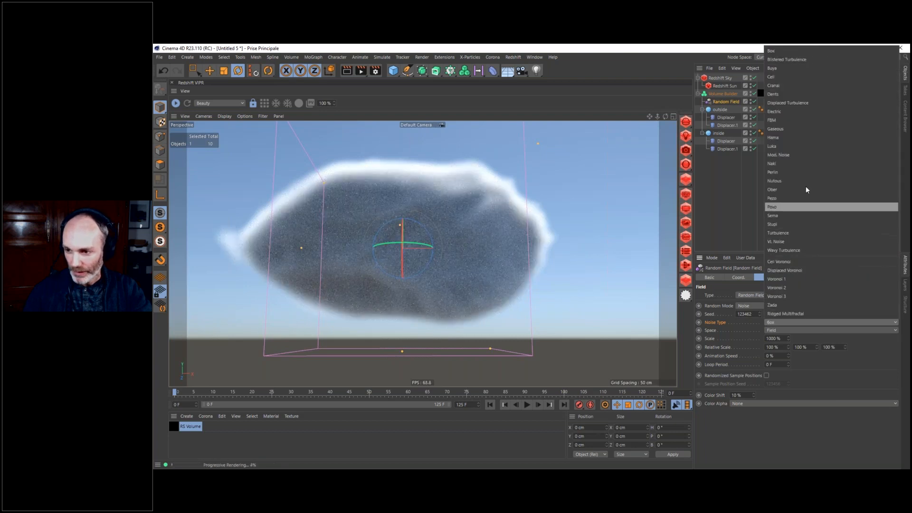
left_click(791, 155)
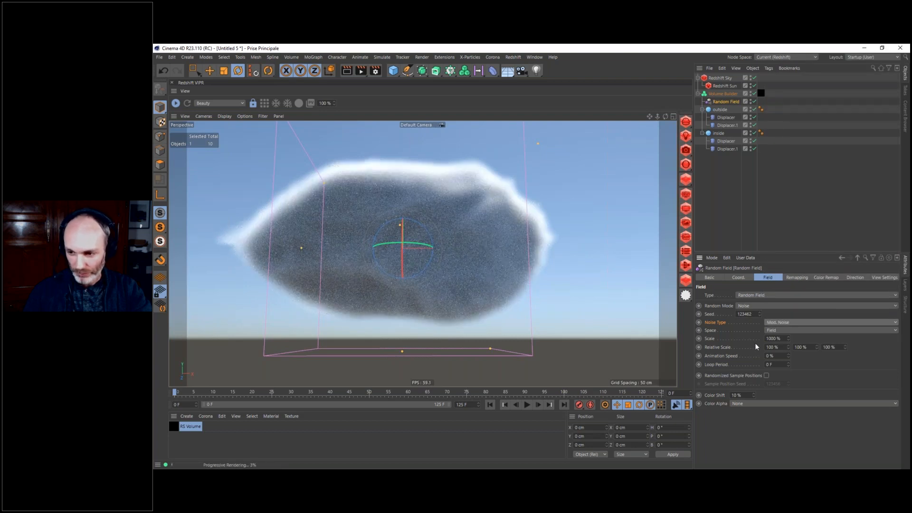
left_click_drag(786, 339, 719, 345)
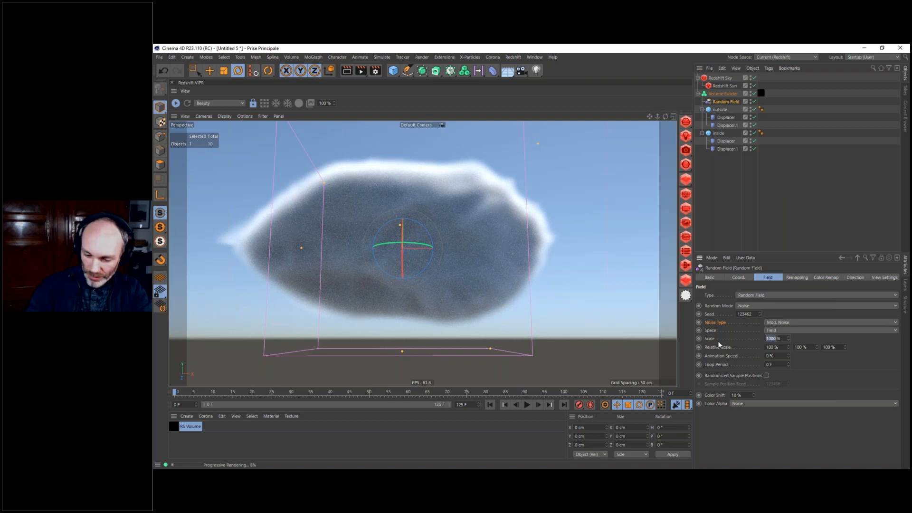
type("200")
key("Return")
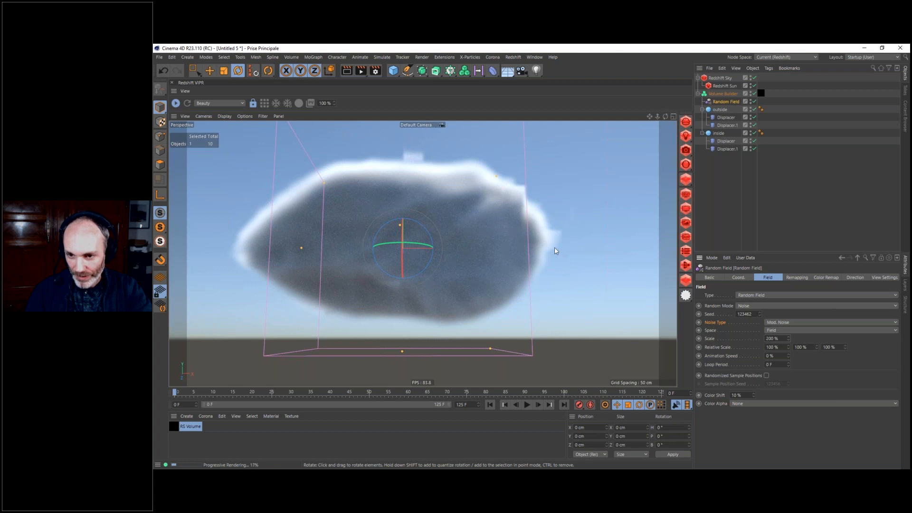
- Change the Random Field's noise type to Poxo and set its scale to 1000%
left_click(780, 323)
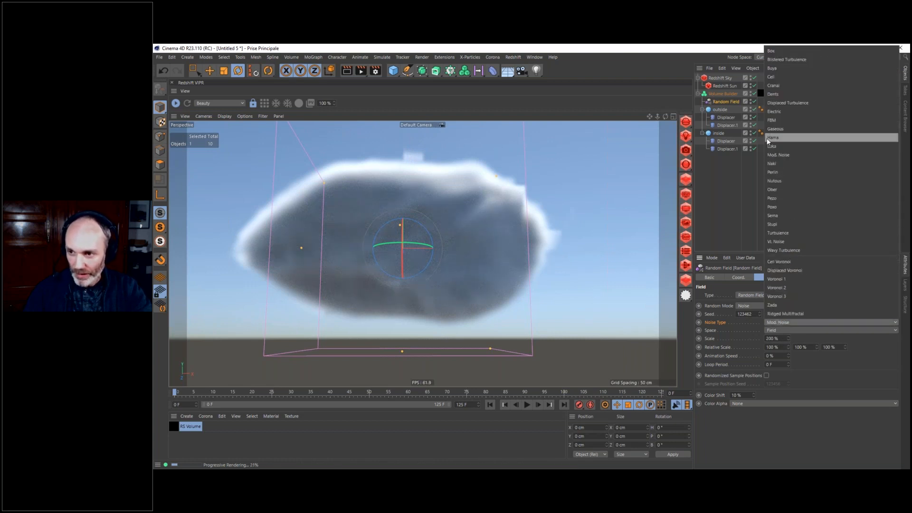
left_click(779, 207)
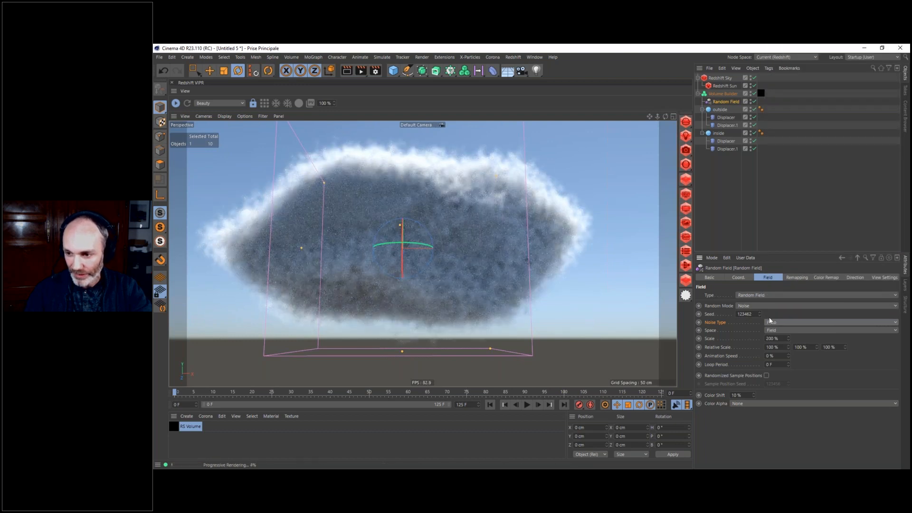
left_click_drag(779, 339, 755, 339)
type("1000")
key("Return")
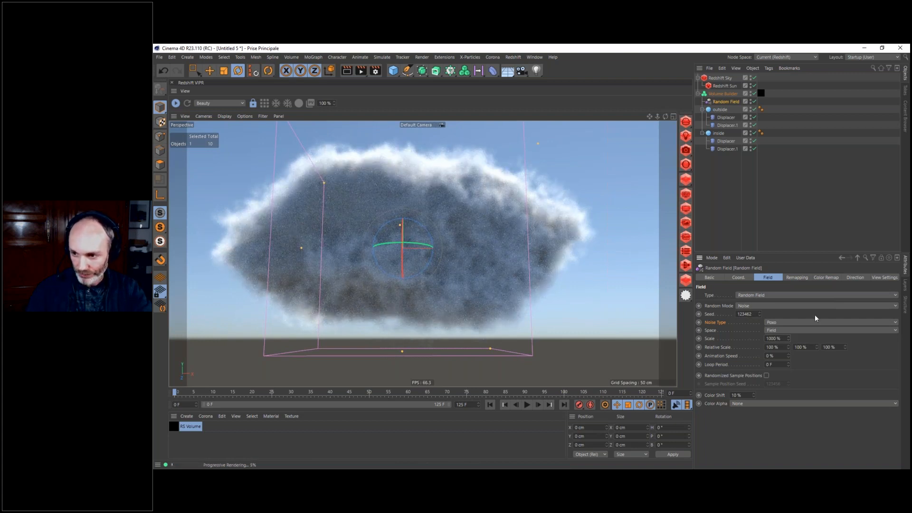
- Set the contour mode of the Random Field's remapping to Curve
left_click(797, 277)
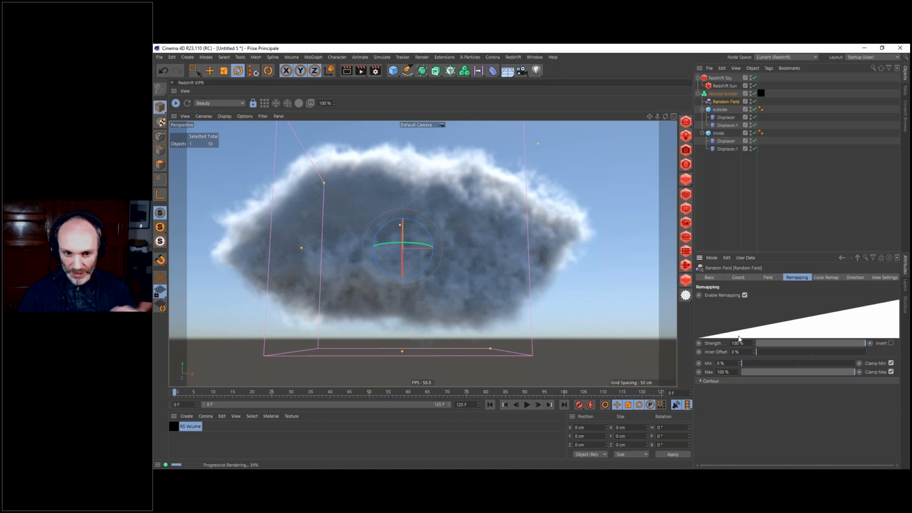
left_click(703, 381)
left_click(758, 397)
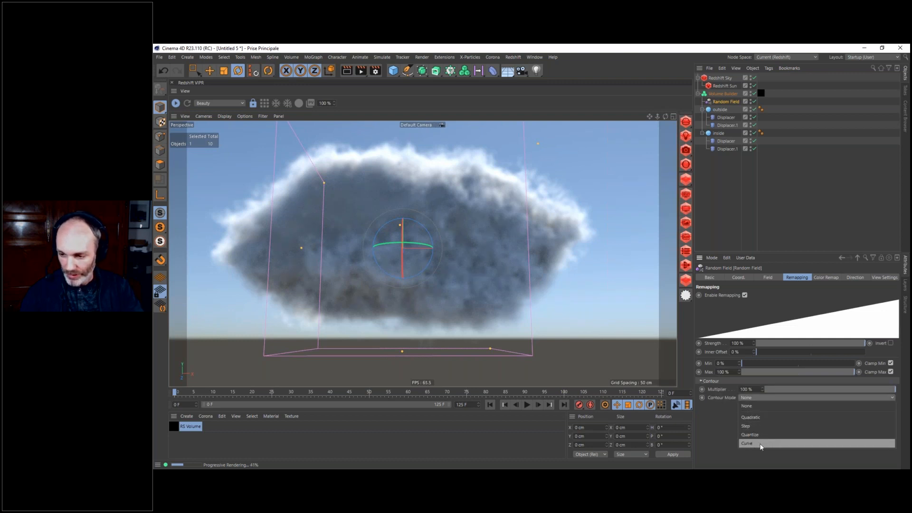
left_click(760, 444)
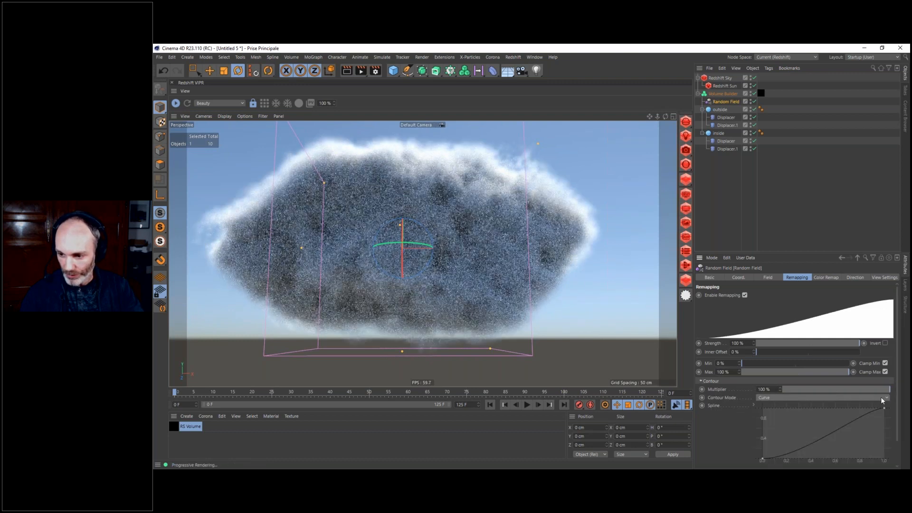
- Steepen the start of the Random Field's contour curve, with the inside sphere and its two displacers disabled
scroll(880, 397, "down", 1)
left_click_drag(792, 450, 807, 407)
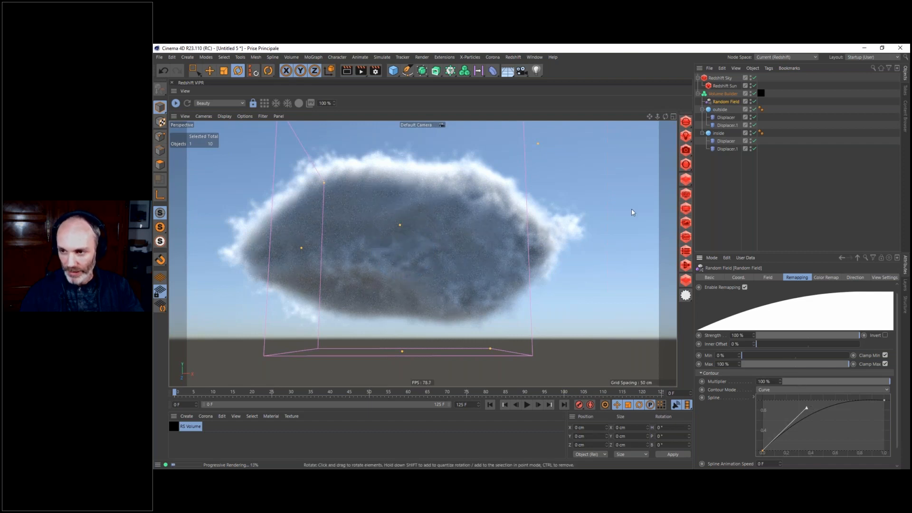
left_click(755, 133, "ctrl")
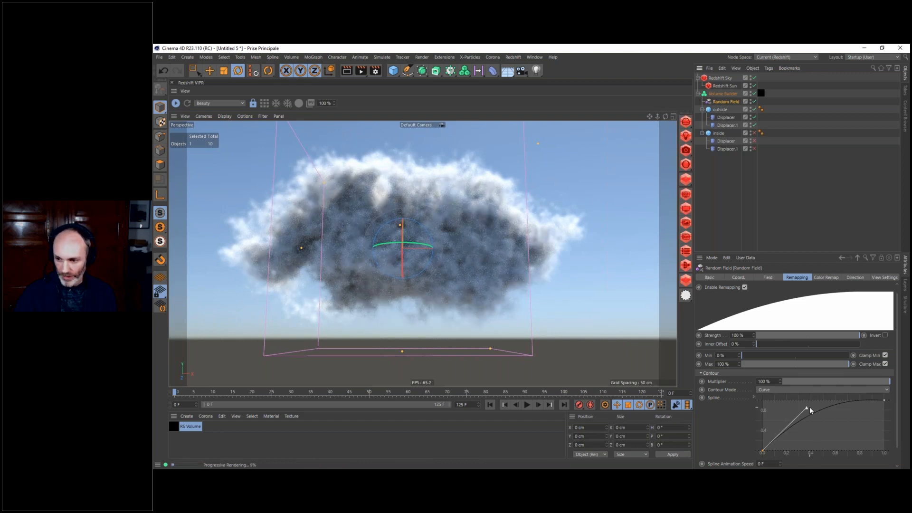
mouse_move(806, 407)
left_mouse_down()
mouse_move(780, 398)
mouse_move(791, 398)
left_mouse_up()
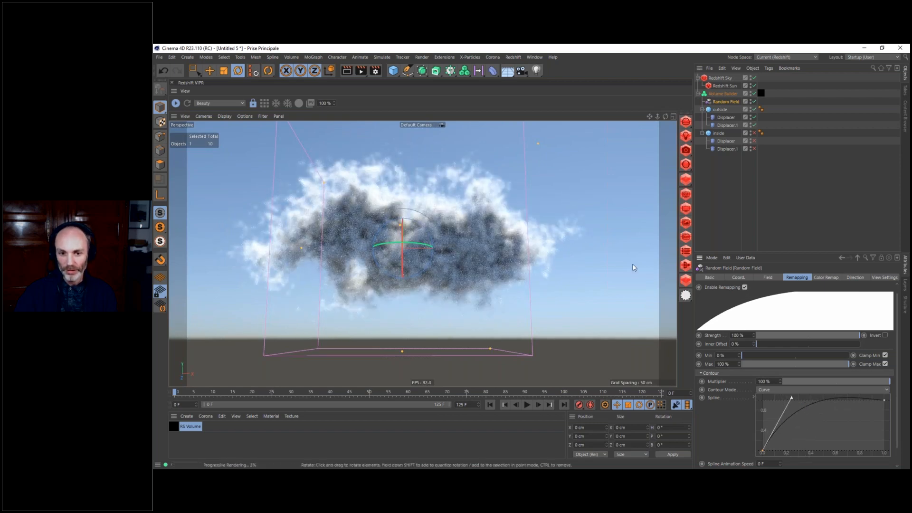
- Try a noise scale of 2000% on the Random Field and settle on 6000%
left_click(773, 279)
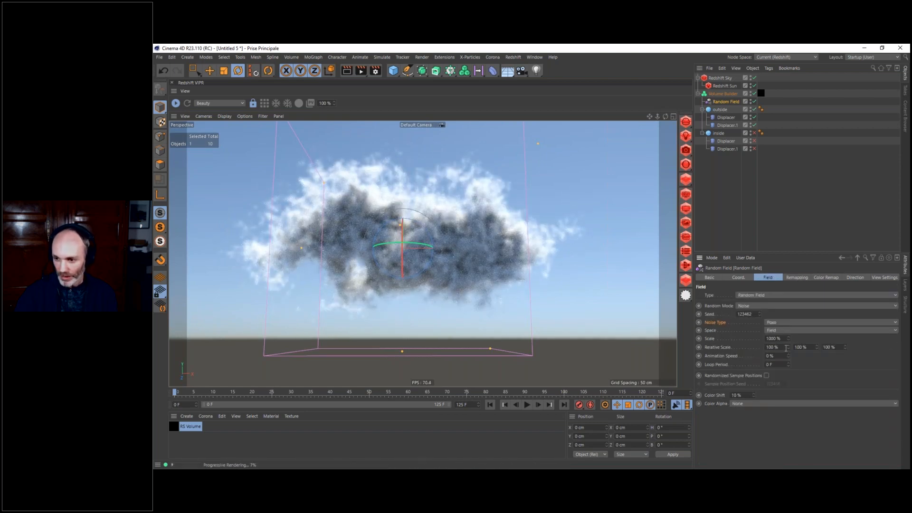
double_click(768, 338)
type("2000")
key("Return")
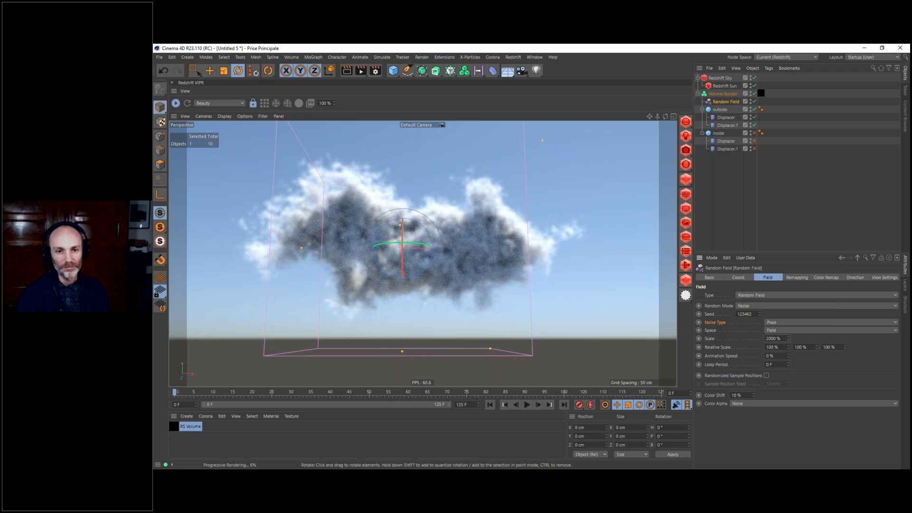
double_click(774, 338)
type("6000")
key("Return")
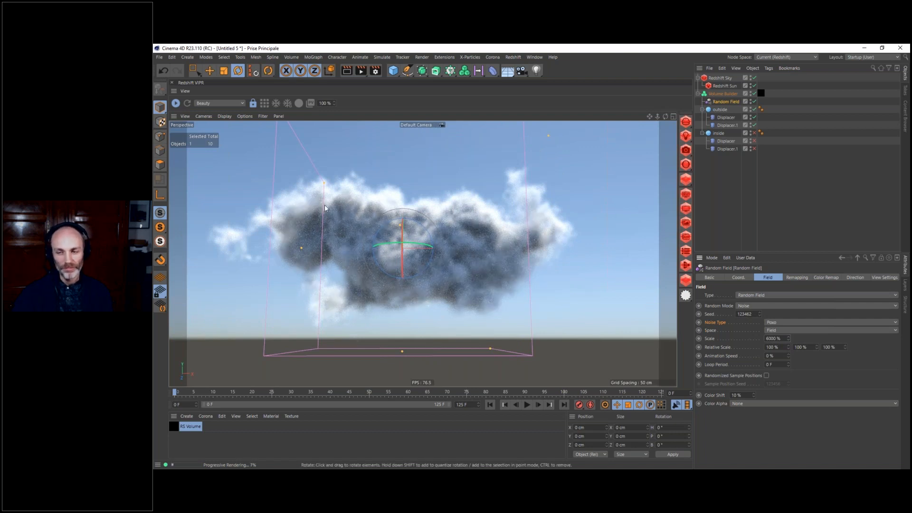
- Re-enable the inside sphere and its two displacers, and set the sphere's radius to 60 cm
left_click(754, 141)
left_click(754, 149)
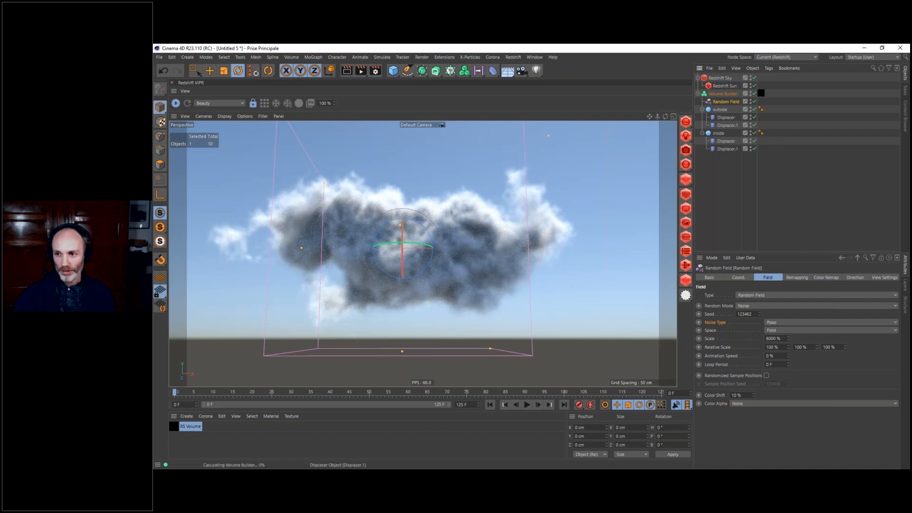
left_click(717, 133)
double_click(745, 295)
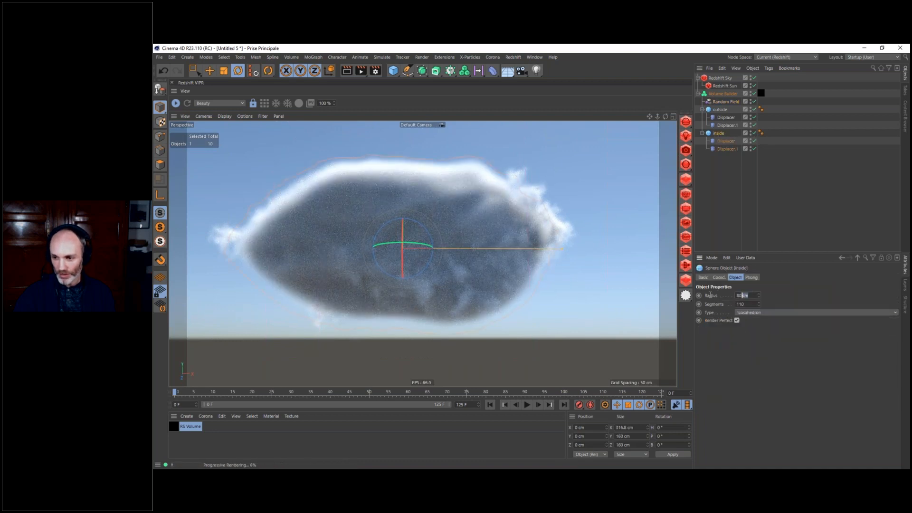
type("60")
key("Return")
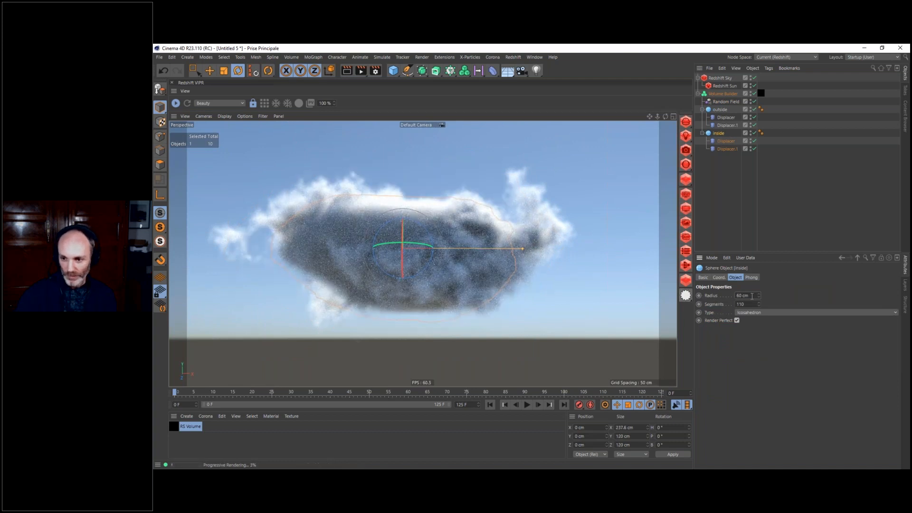
- Set the inside sphere's radius back to 80 cm
double_click(752, 296)
type("80")
key("Return")
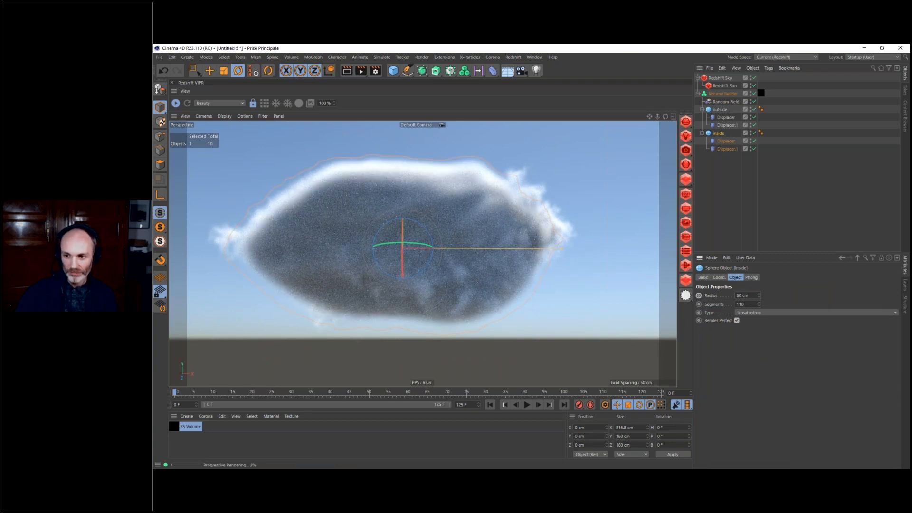
- Move the inside sphere into a new folder in the Volume Builder's object list and set the folder's mode to Max
left_click(718, 94)
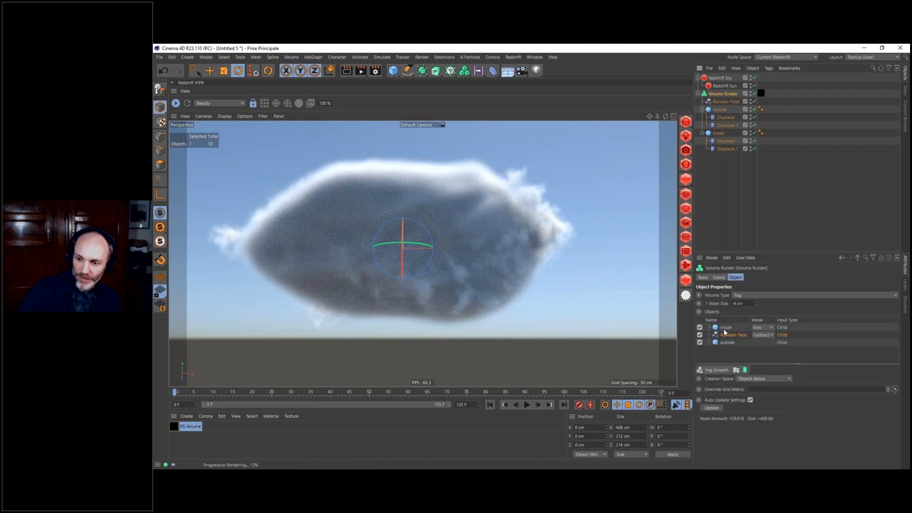
left_click(724, 328)
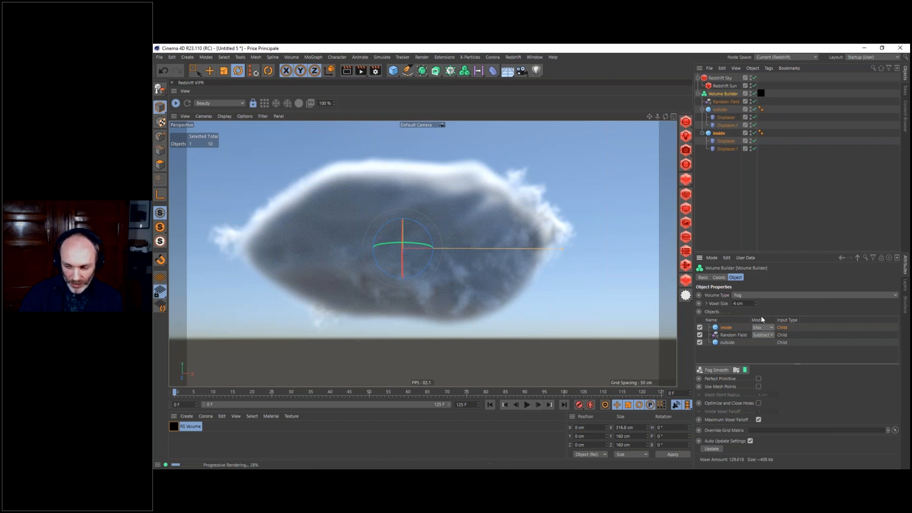
left_click(736, 370)
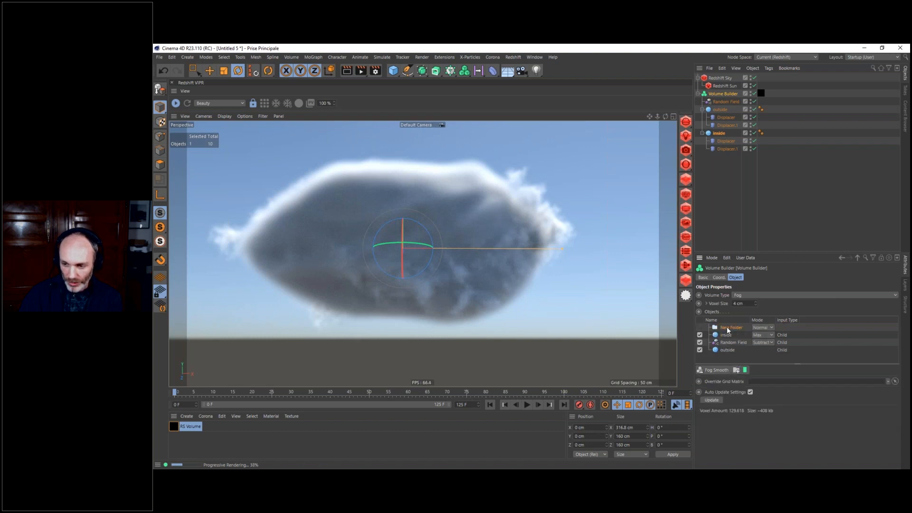
left_click_drag(728, 335, 733, 327)
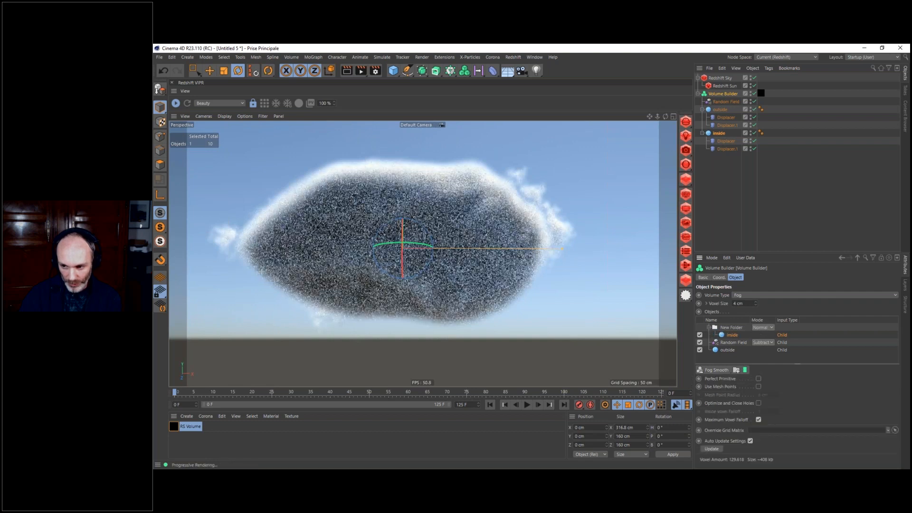
left_click(731, 331)
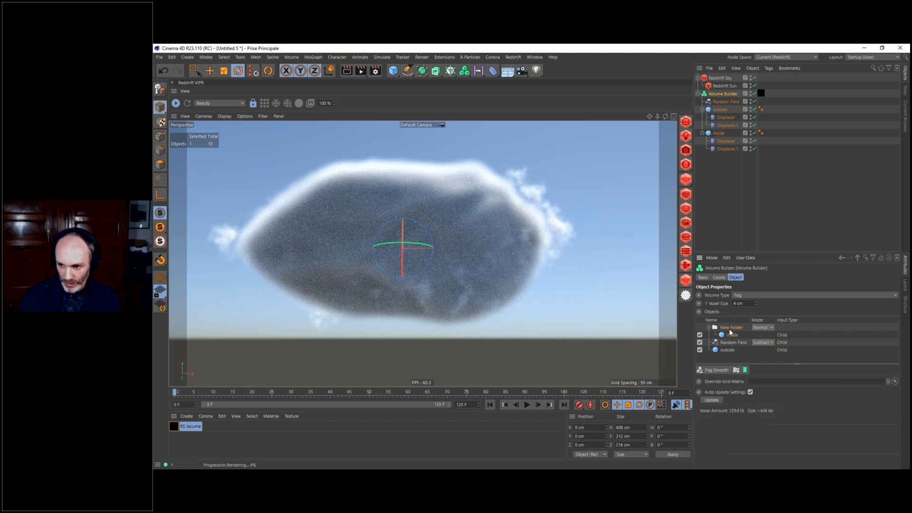
left_click(764, 328)
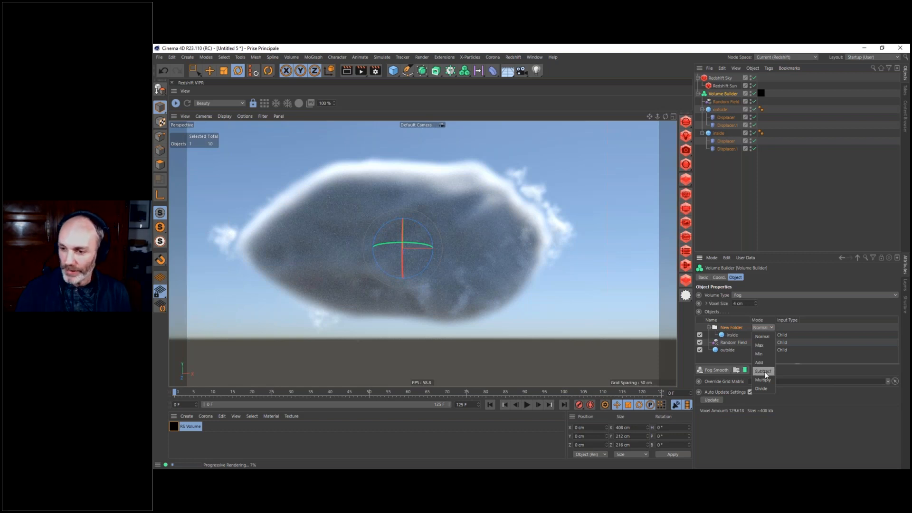
left_click(762, 346)
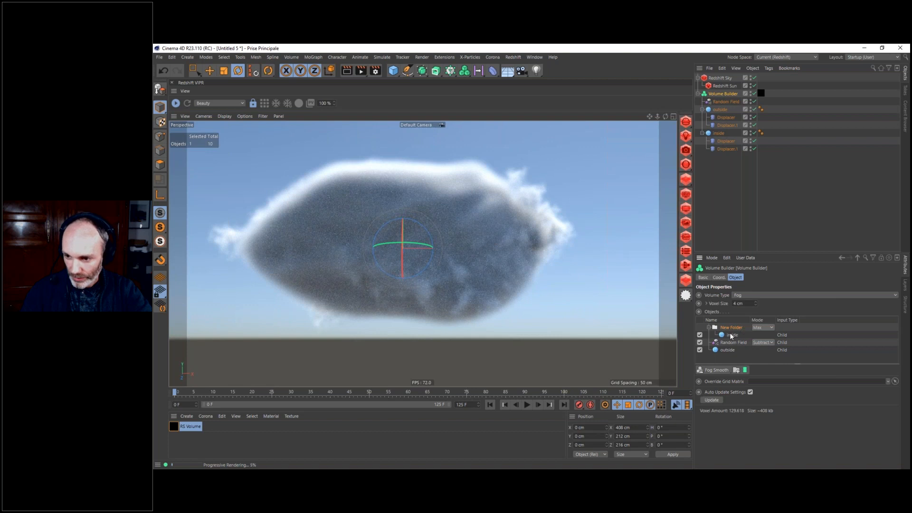
- Add a Fog Range Map filter above the inside sphere in the folder and set its max output to 0.5
left_click(732, 336)
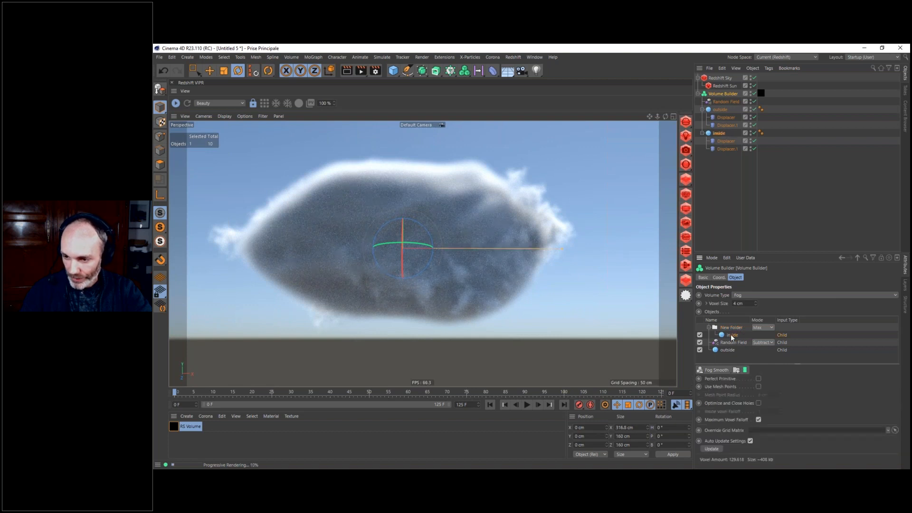
left_click(722, 369)
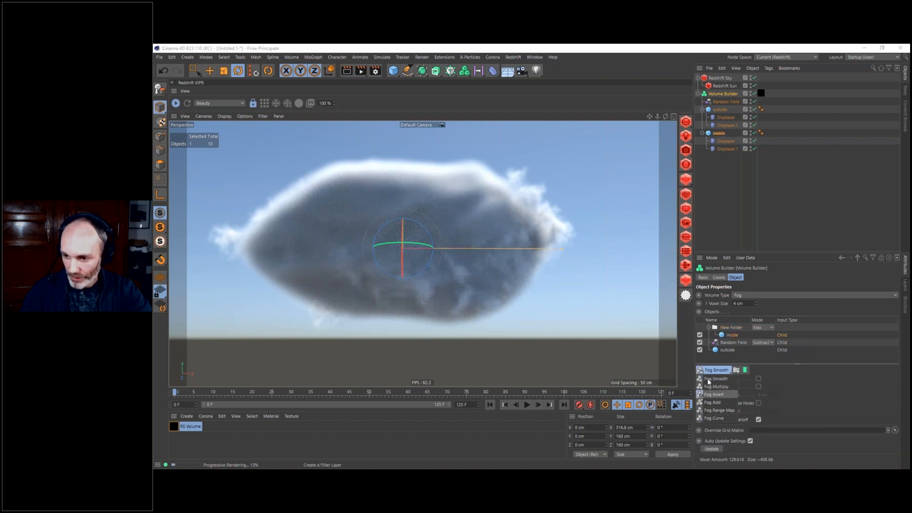
left_click(718, 412)
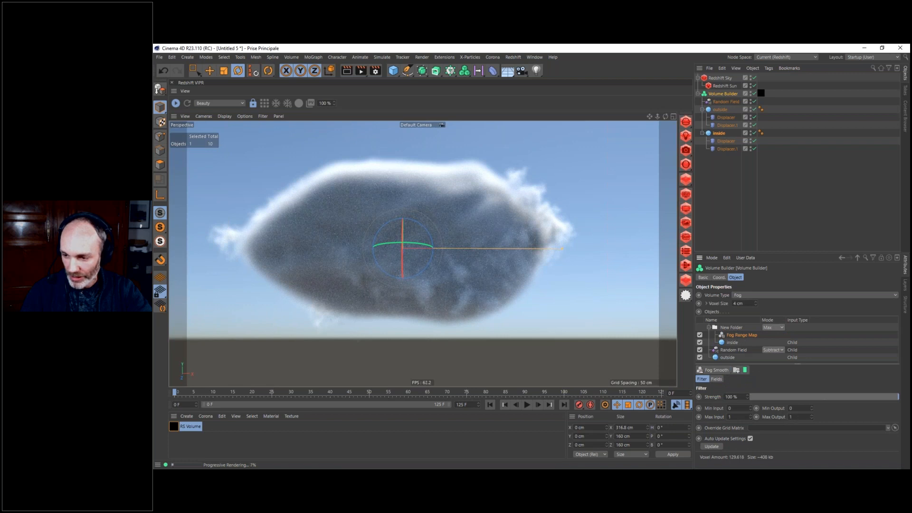
double_click(794, 416)
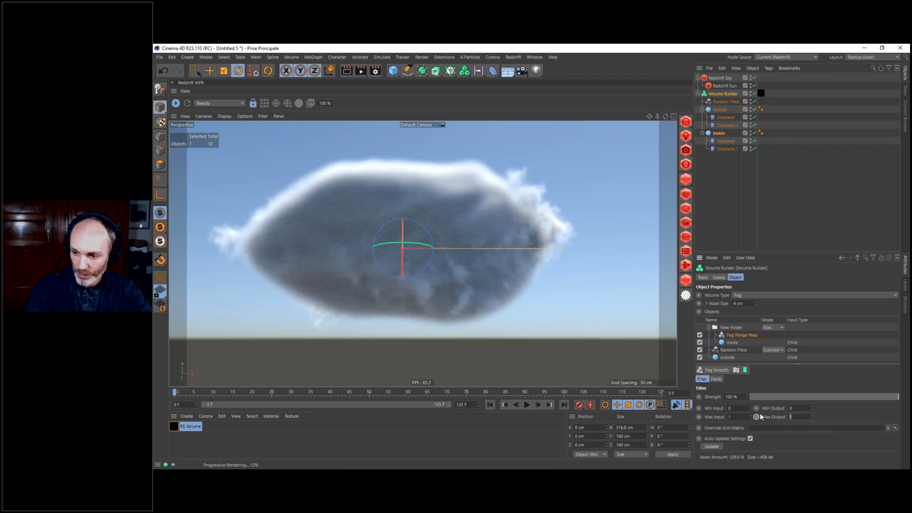
type(".5")
key("Return")
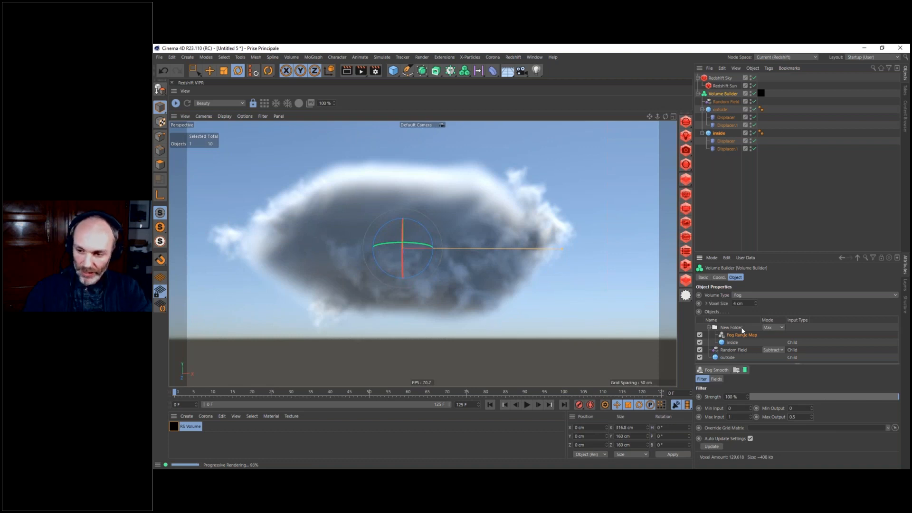
- Lower the starting tangent of the Random Field's remapping contour curve to make its initial rise slightly gentler
left_click(731, 349)
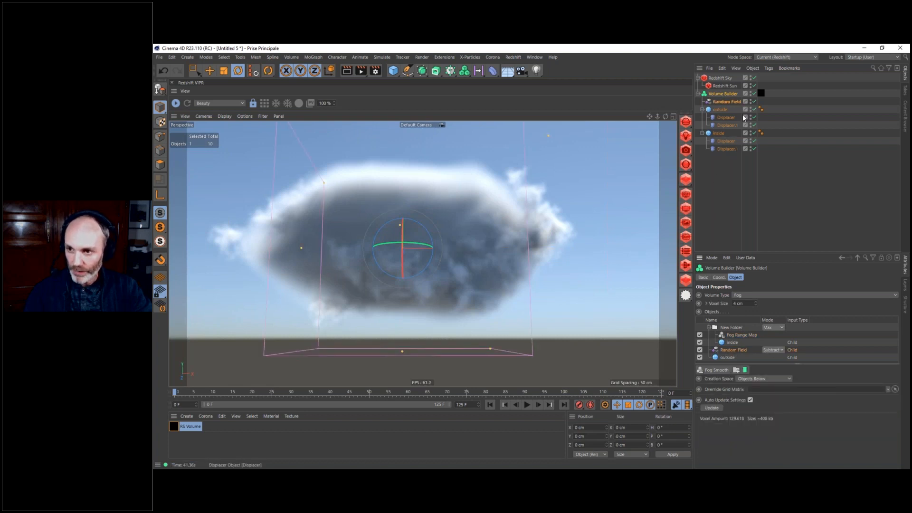
left_click(726, 101)
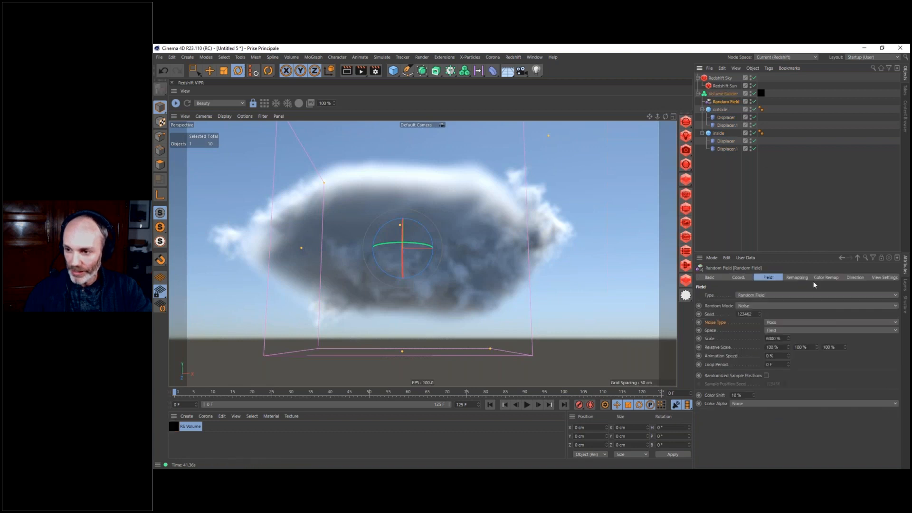
left_click(798, 277)
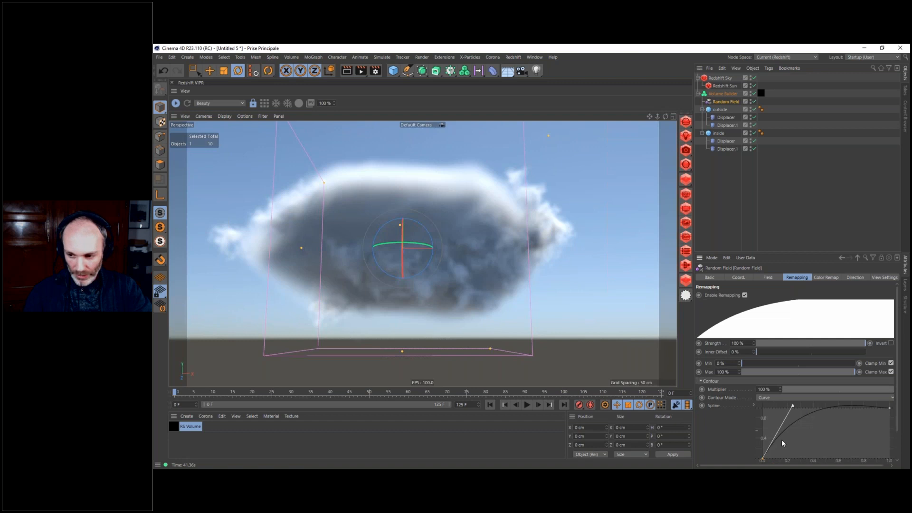
mouse_move(792, 406)
left_mouse_down()
mouse_move(816, 430)
mouse_move(769, 392)
mouse_move(814, 420)
mouse_move(800, 410)
left_mouse_up()
- Disable the inside sphere and its two displacers, and flatten the start of the Random Field's remapping curve further
left_click_drag(754, 133, 755, 149)
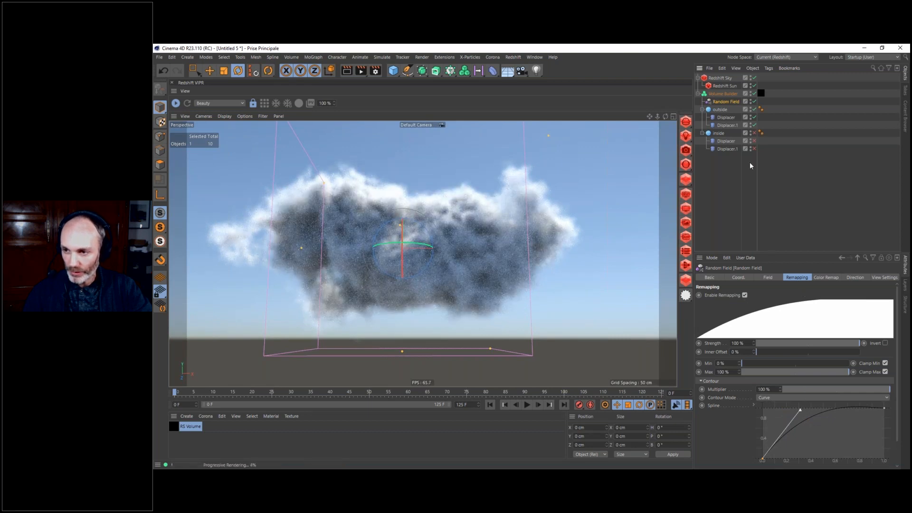
left_click(800, 410)
left_click_drag(779, 432, 755, 467)
mouse_move(791, 426)
left_mouse_down()
mouse_move(800, 408)
mouse_move(770, 369)
mouse_move(750, 361)
mouse_move(804, 378)
mouse_move(803, 412)
mouse_move(794, 415)
mouse_move(802, 418)
left_mouse_up()
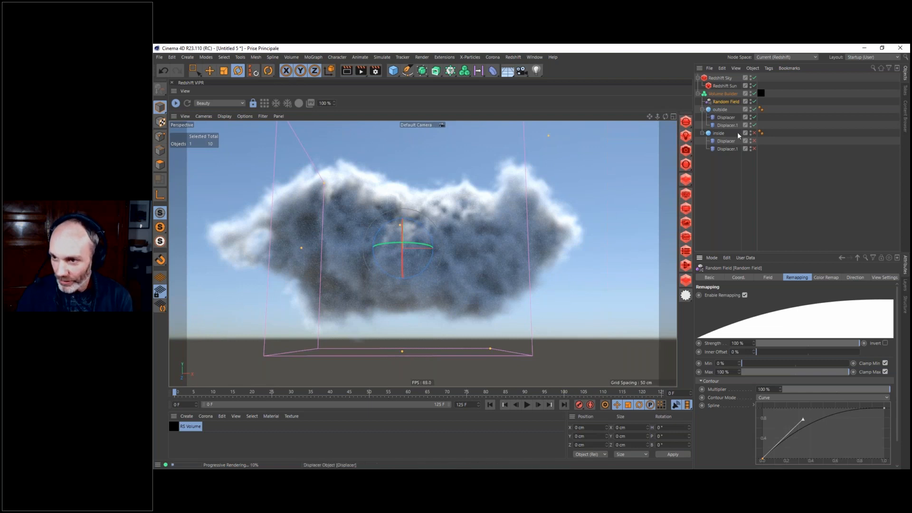
- Re-enable the inside sphere and its two displacers, and set the sphere's radius to 70 cm
left_click_drag(755, 142, 754, 149)
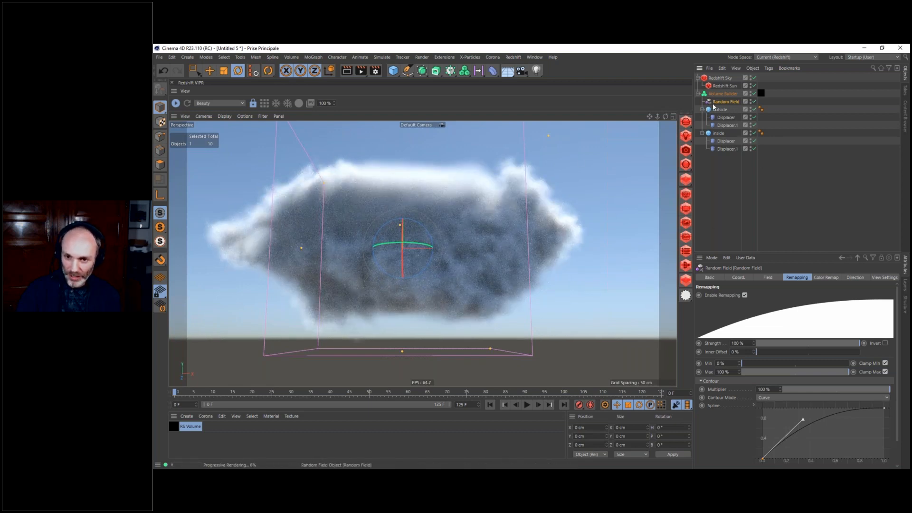
left_click(719, 133)
double_click(753, 295)
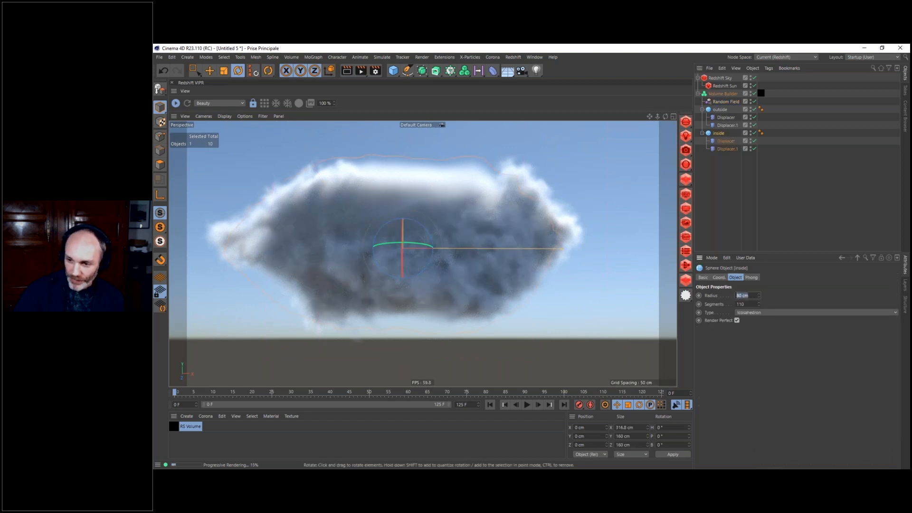
type("70")
key("Return")
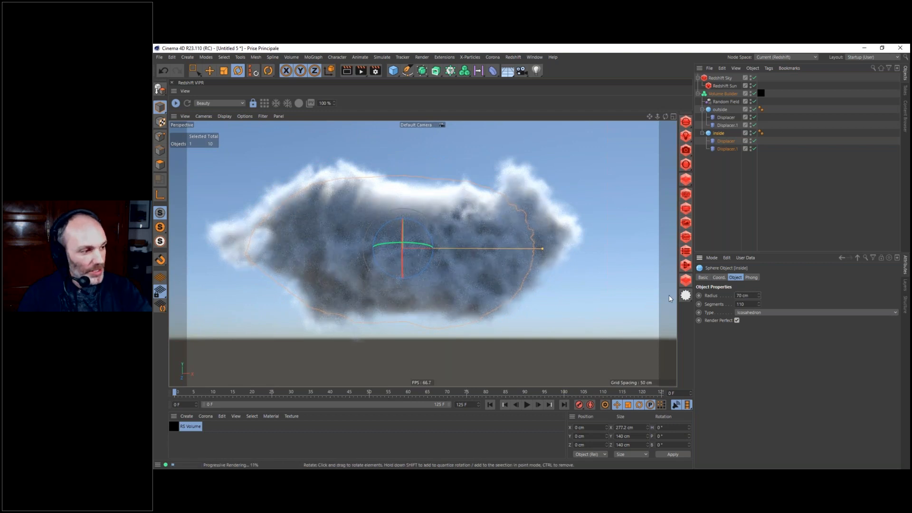
- Stop the live viewport render and start a Volume (*.vdb) export of only the selected Volume Builder, at the default centimetre scale
left_click(175, 104)
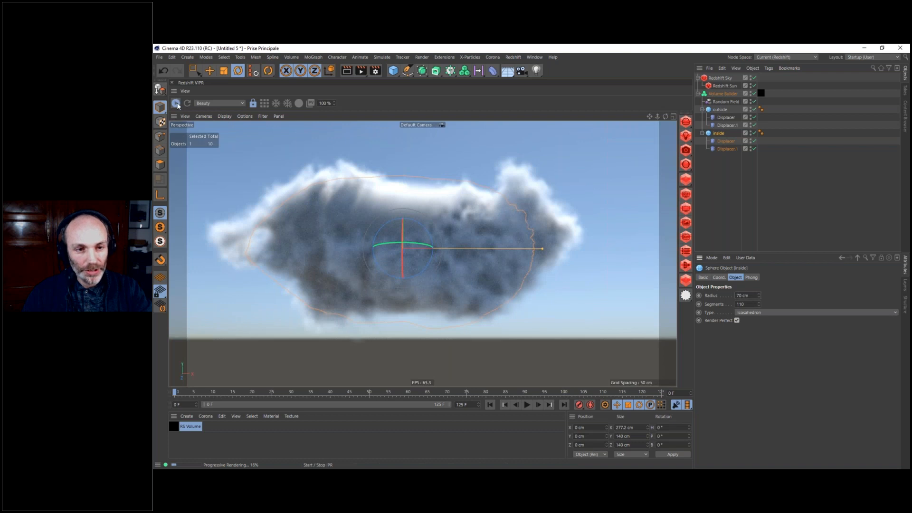
left_click_drag(450, 218, 447, 250, "alt")
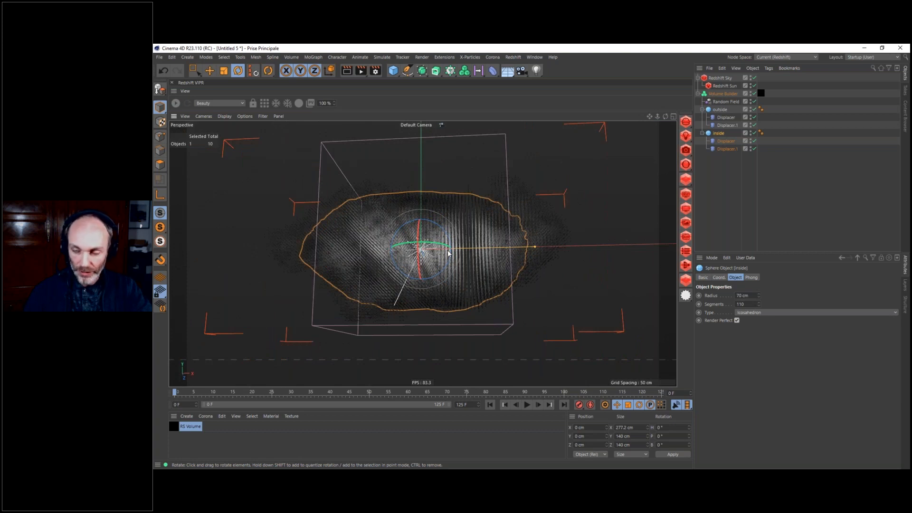
left_click(722, 94)
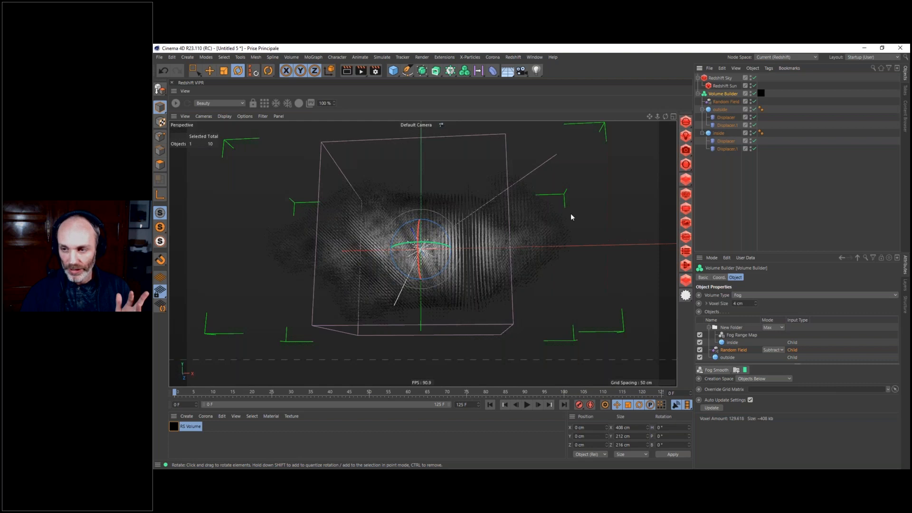
left_click(728, 169)
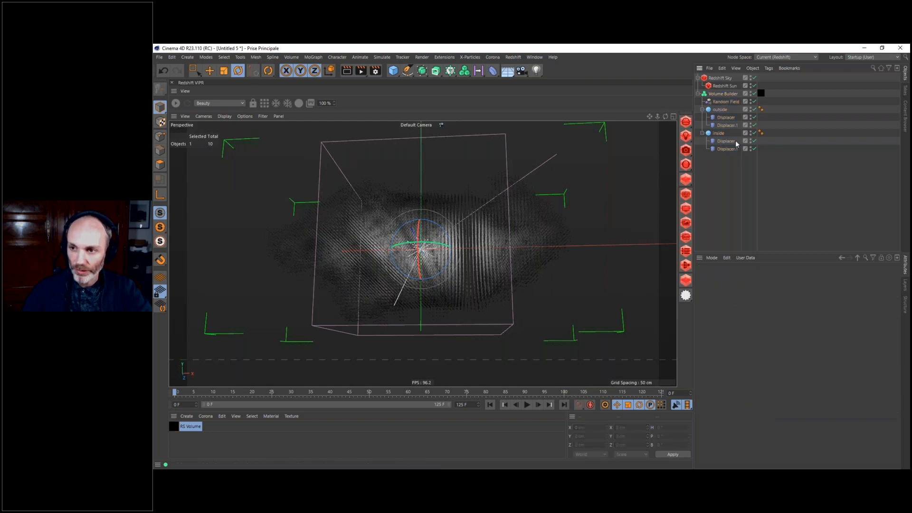
left_click(723, 94)
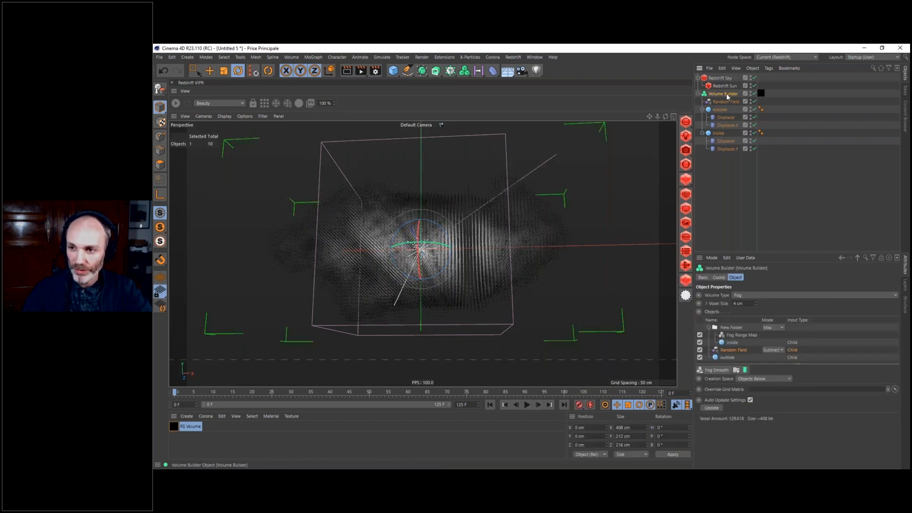
left_click(159, 57)
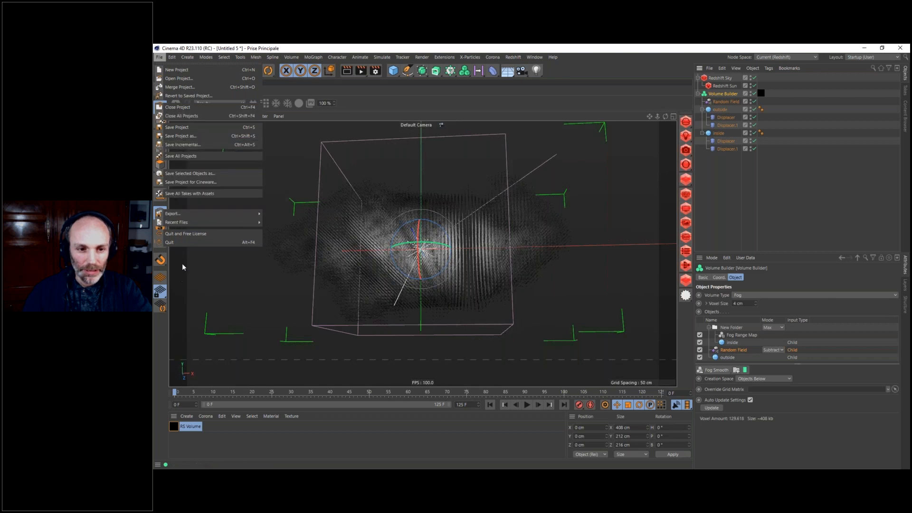
mouse_move(257, 215)
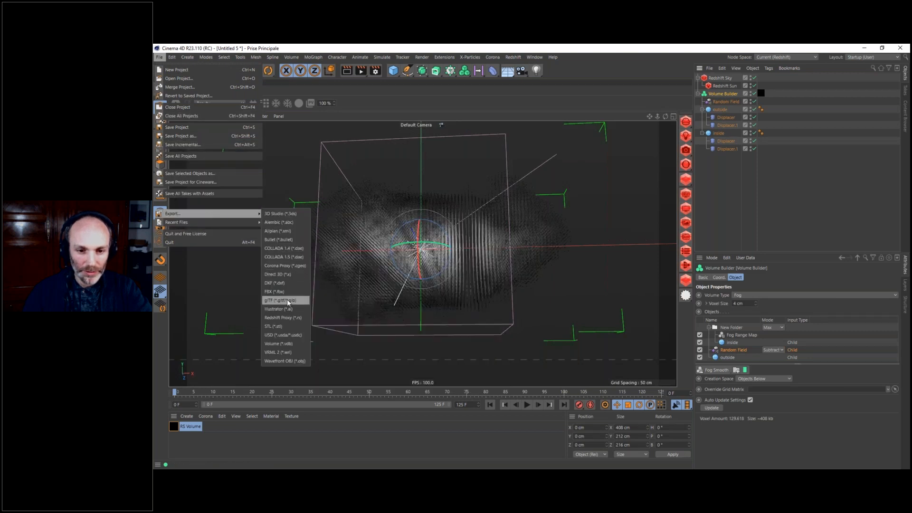
left_click(274, 343)
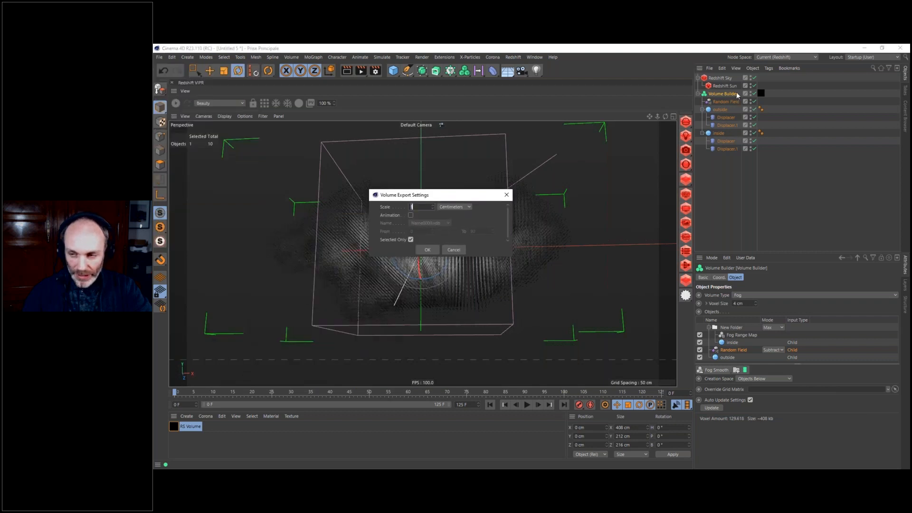
left_click(427, 250)
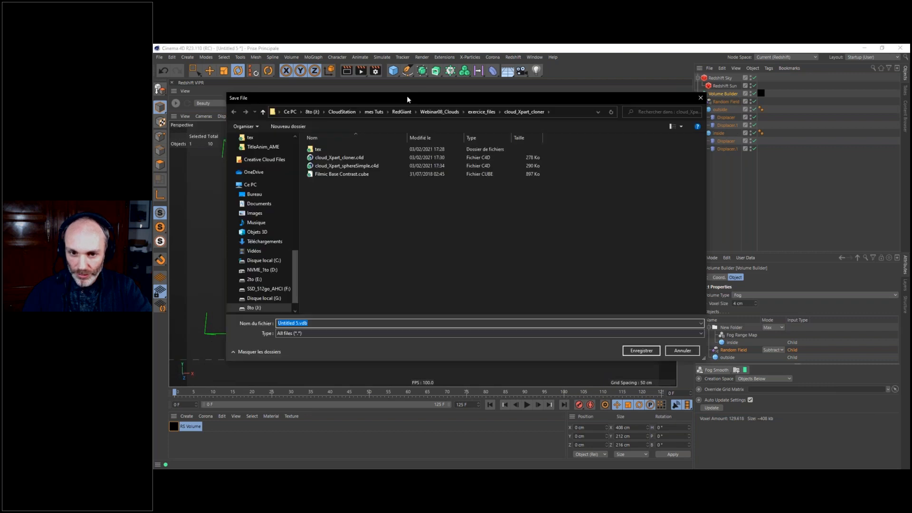
- Save the exported volume as volumeCloud in the tex folder of Webinar08_Clouds
left_click(482, 113)
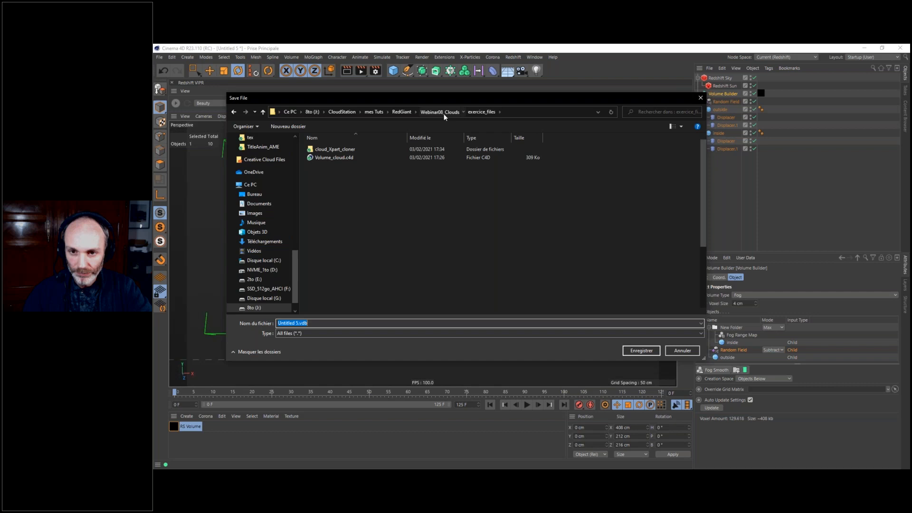
left_click(441, 112)
double_click(318, 199)
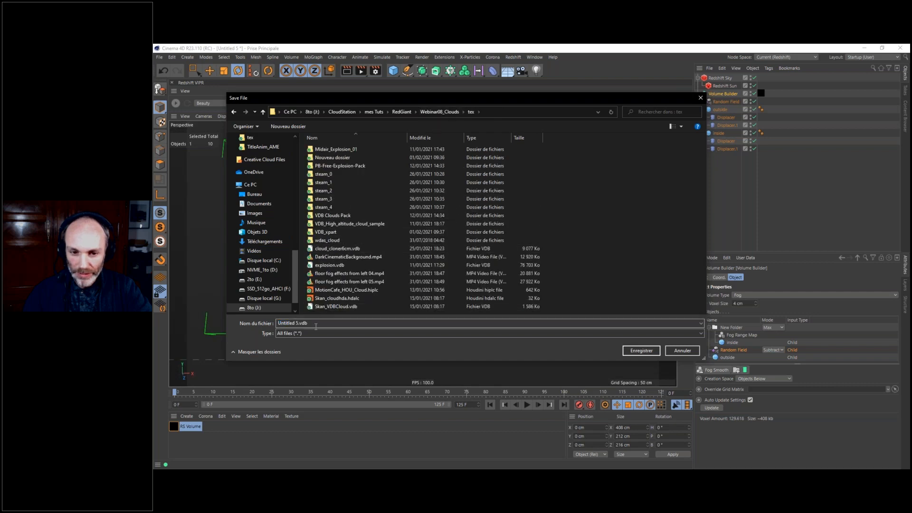
type("voume")
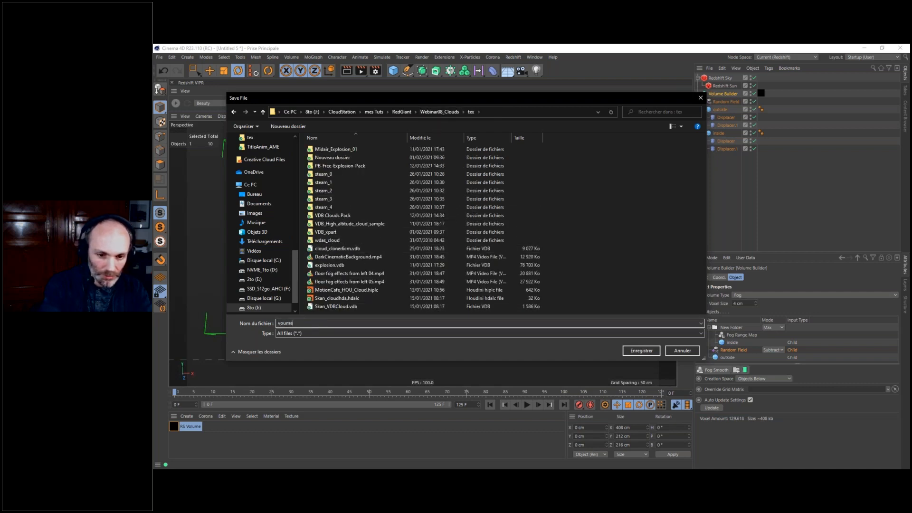
type("umeCloud")
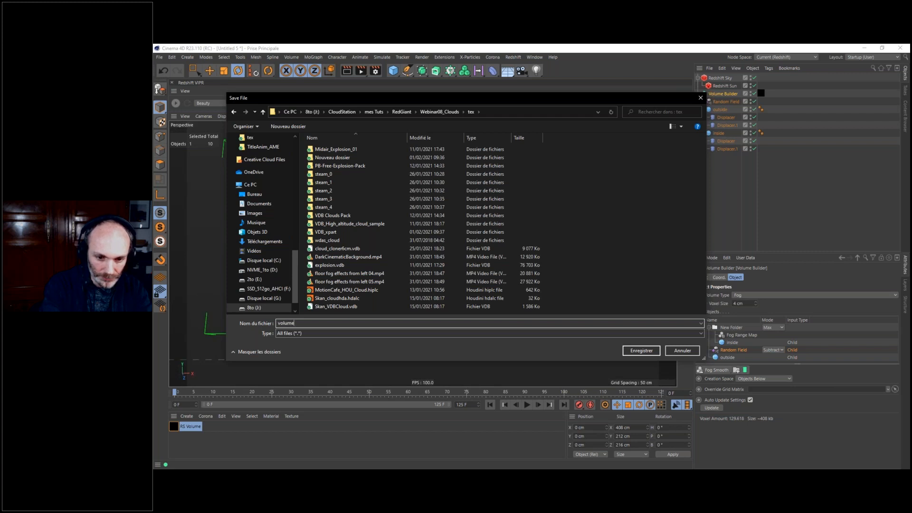
key("Return")
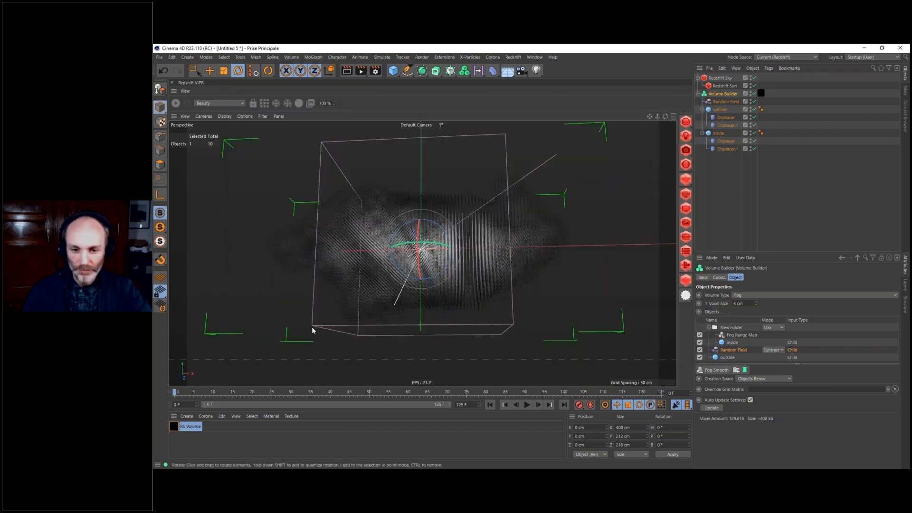
- Disable the Volume Builder and all its children, and add a Redshift Volume object
left_click(754, 94, "ctrl")
left_click_drag(686, 122, 720, 173)
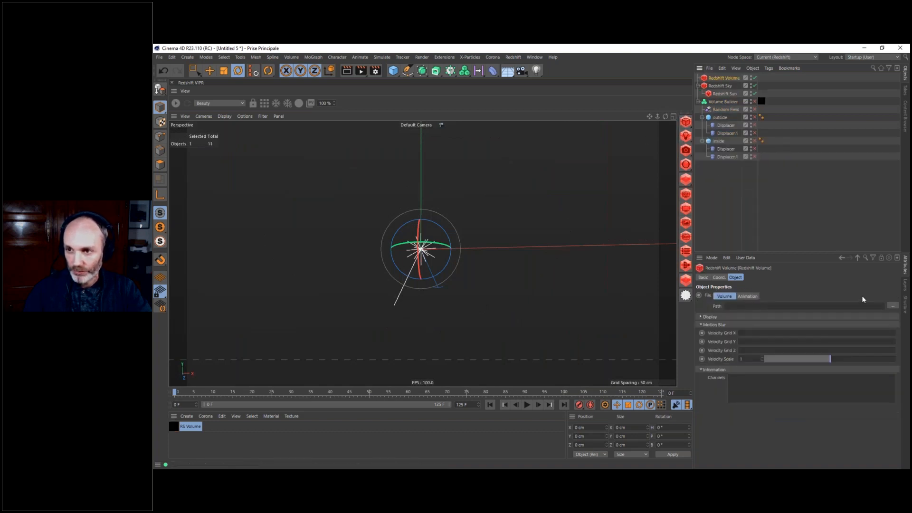
- Load volumeCloud.vdb from the tex folder of Webinar08_Clouds as the Redshift Volume's file
left_click(892, 304)
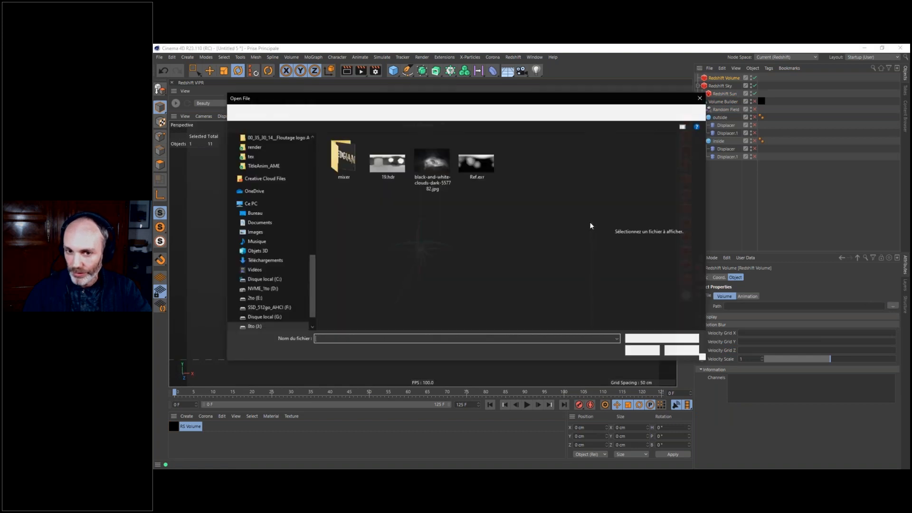
left_click(439, 111)
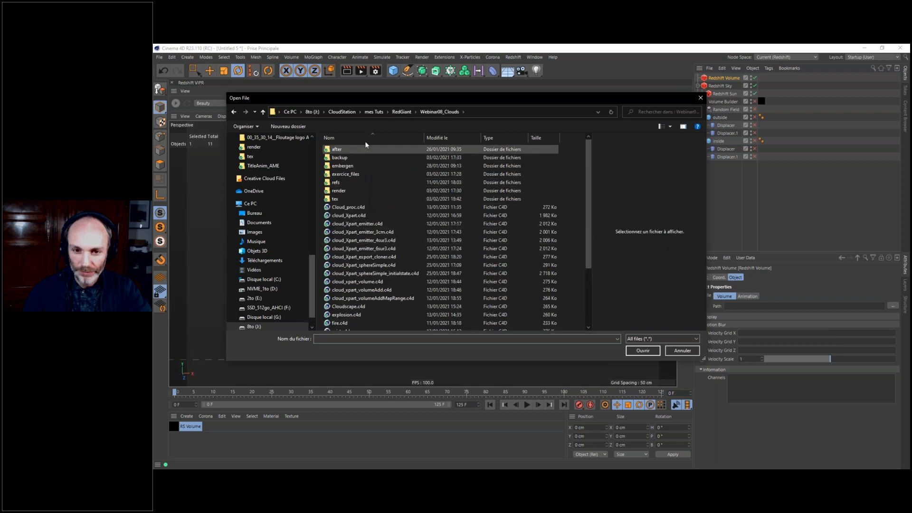
left_click(440, 138)
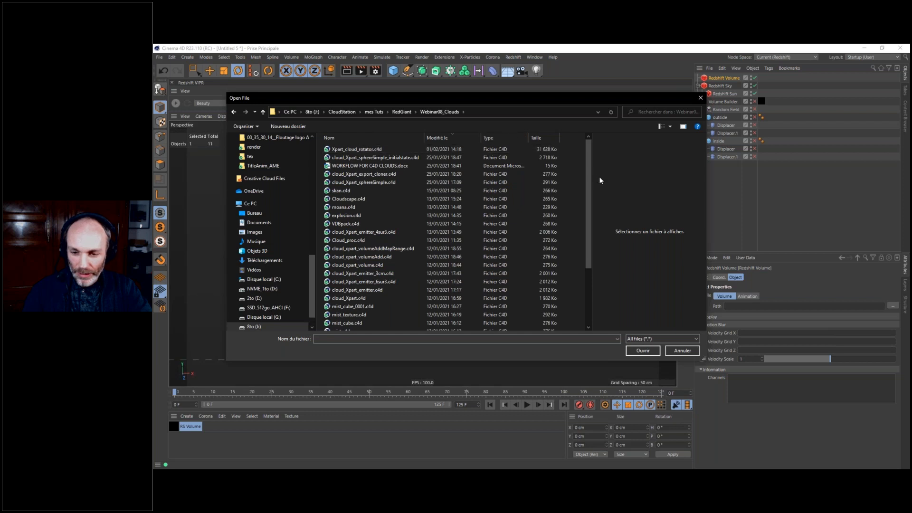
left_click_drag(588, 170, 436, 114)
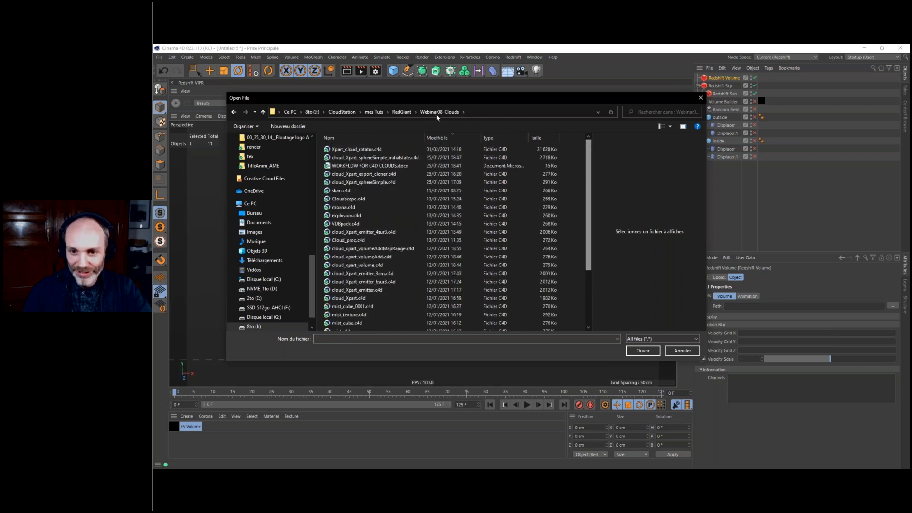
left_click(406, 111)
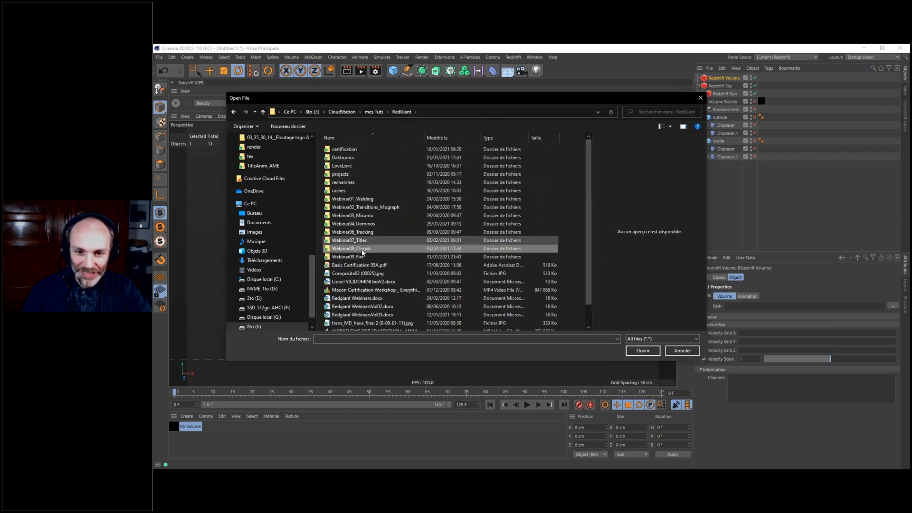
double_click(348, 250)
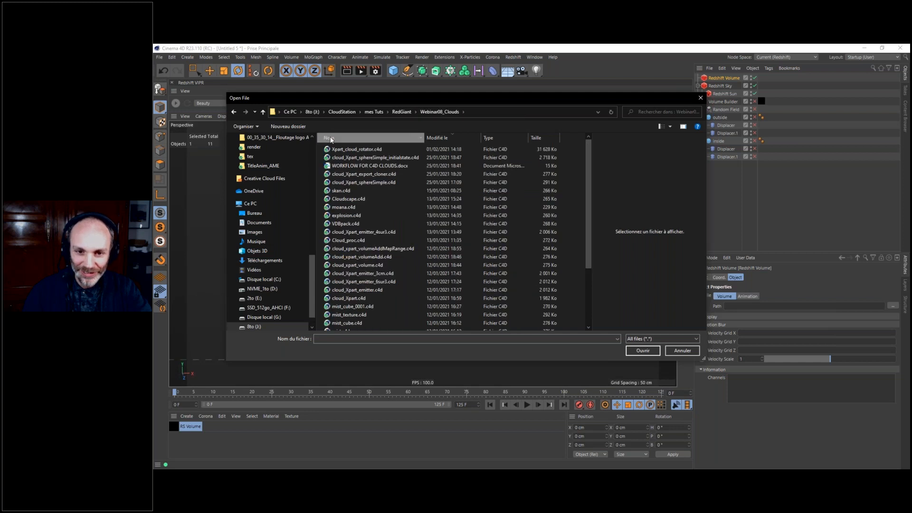
double_click(337, 198)
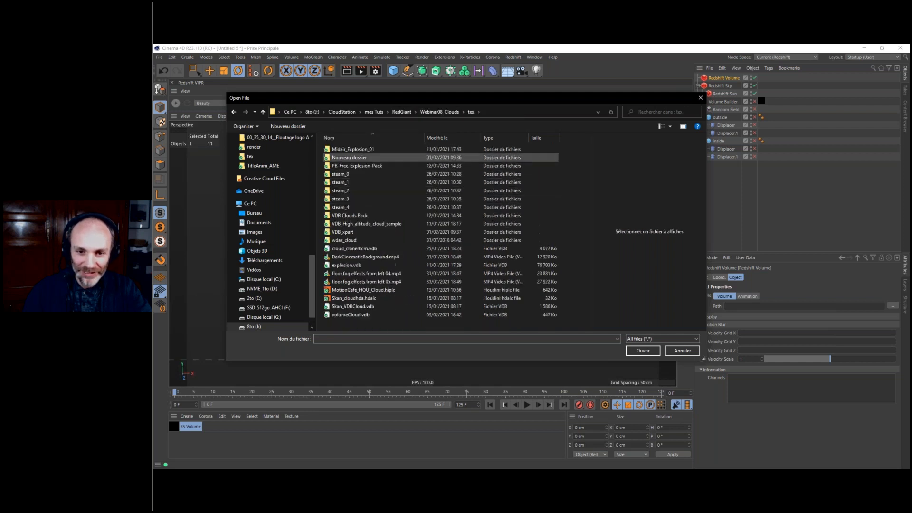
double_click(357, 150)
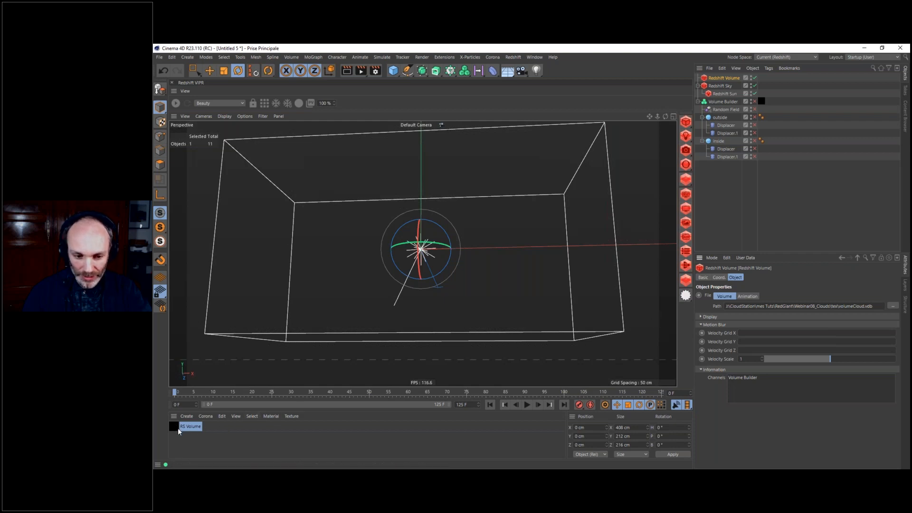
- Duplicate the RS Volume material and assign the copy to the Redshift Volume object
left_click_drag(179, 431, 190, 440, "ctrl")
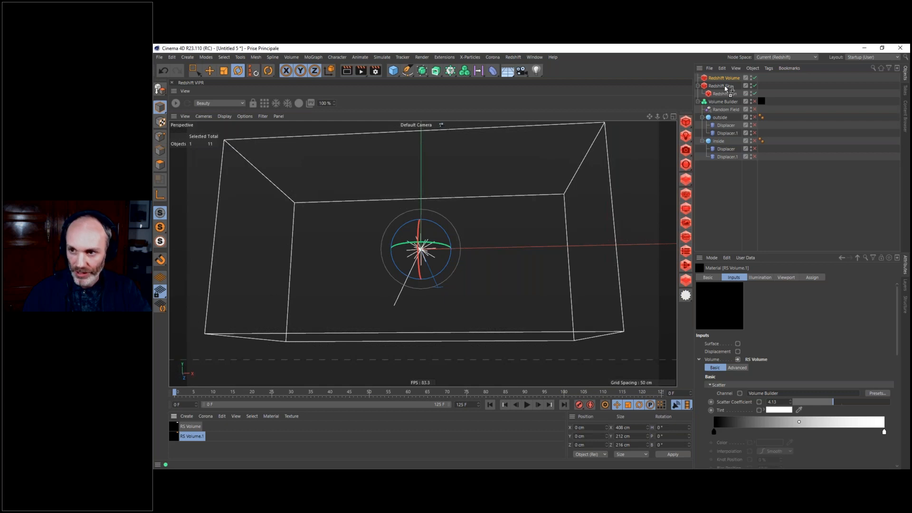
left_click_drag(731, 80, 730, 80)
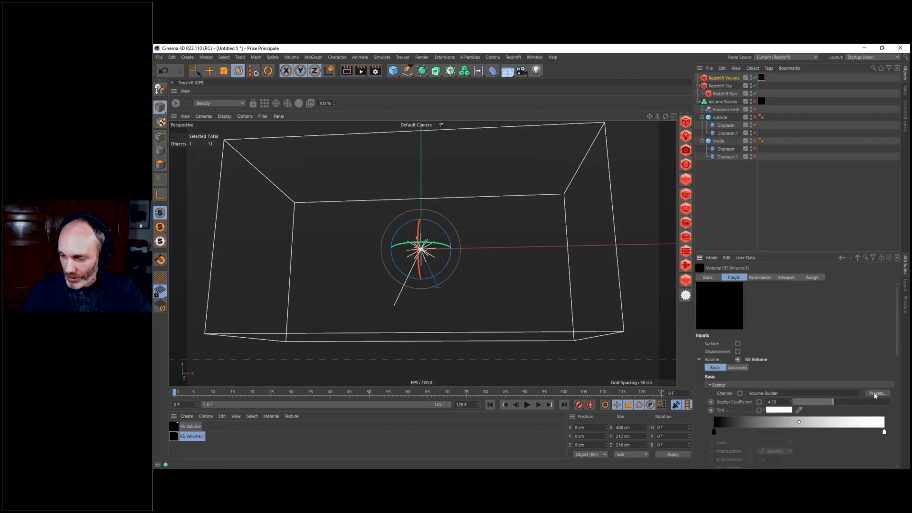
- Apply the Redshift Volume preset's Volume Builder channel as the RS Volume.1 material's scatter channel and preview the cloud in the live render
left_click(876, 394)
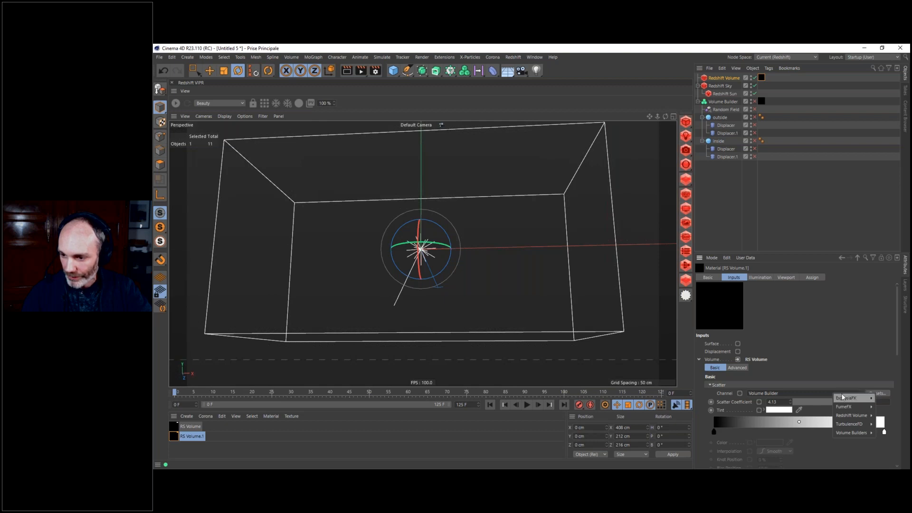
mouse_move(854, 415)
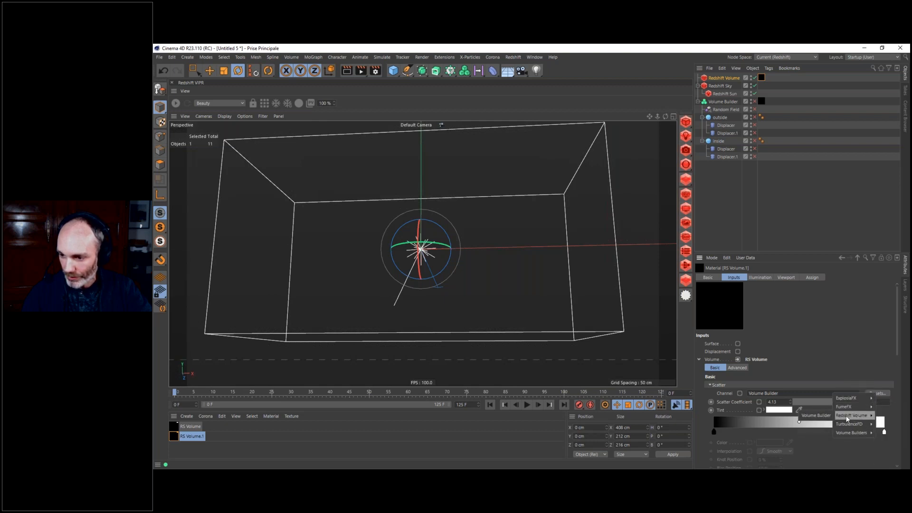
left_click(801, 414)
left_click(877, 393)
mouse_move(855, 430)
mouse_move(850, 413)
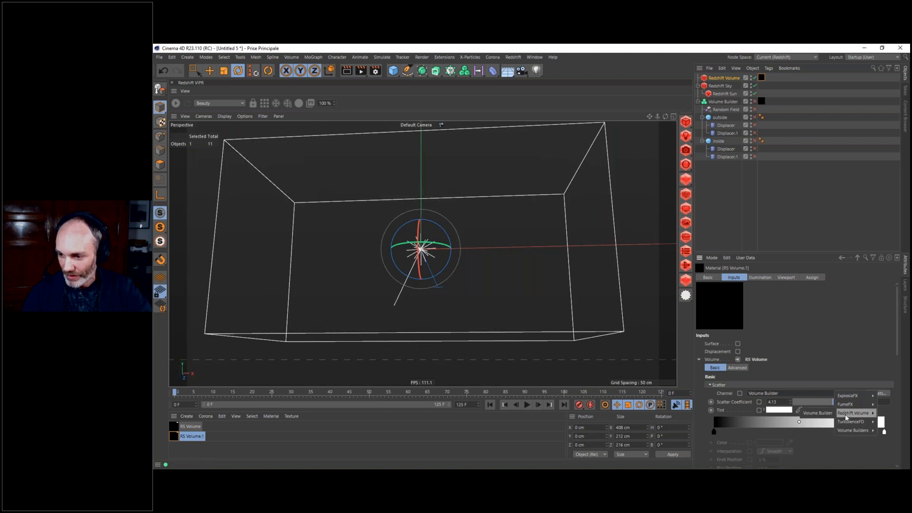
left_click(818, 413)
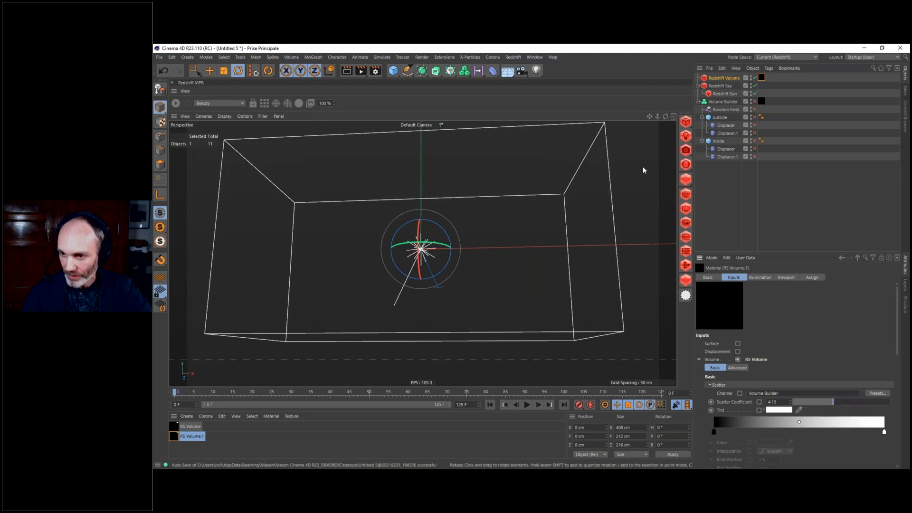
left_click(175, 103)
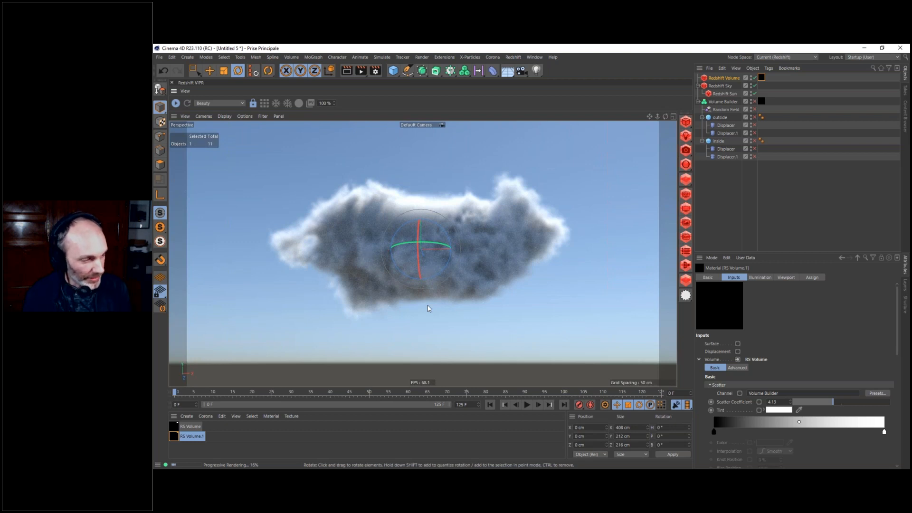
left_click(176, 103)
- Place the Redshift Volume inside a Cloner and preview the cloned clouds in the live render
left_click_drag(423, 233, 465, 282, "alt")
scroll(475, 252, "down", 5)
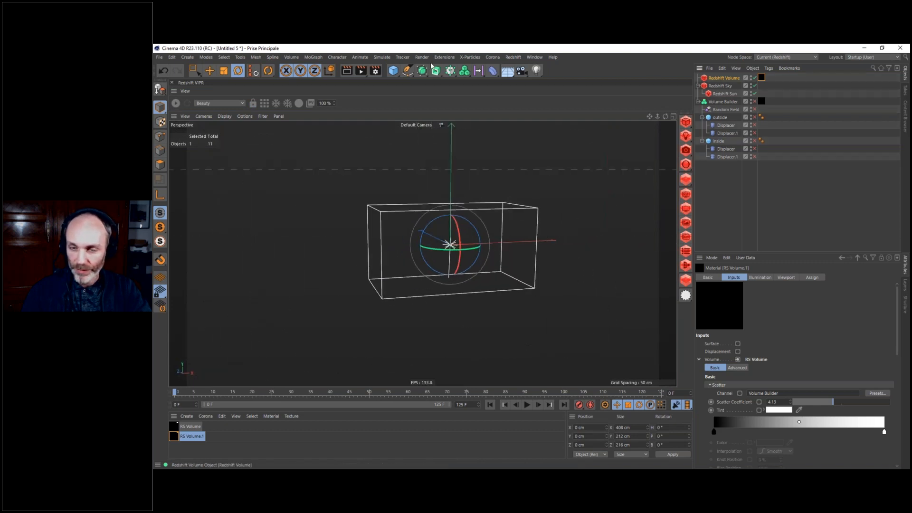
left_click(450, 70, "alt")
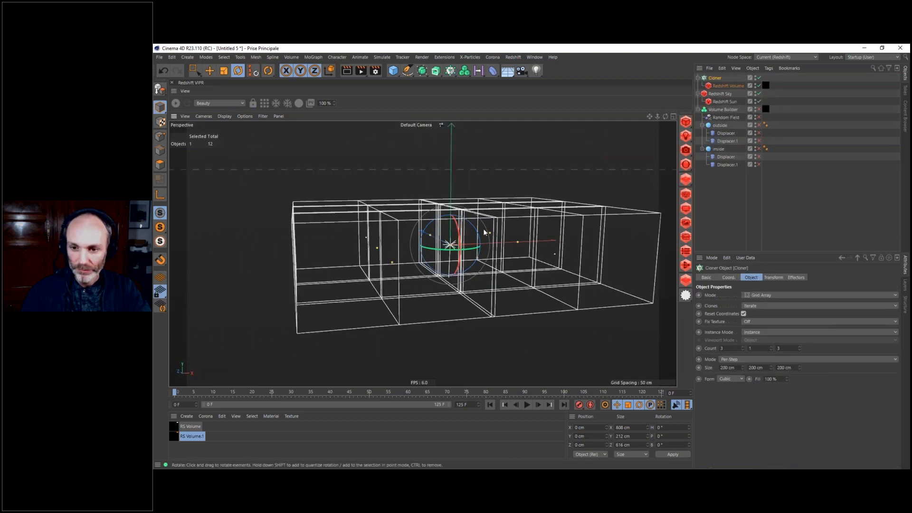
left_click_drag(483, 241, 450, 226, "alt")
middle_click_drag(450, 225, 401, 191, "alt")
left_click(176, 103)
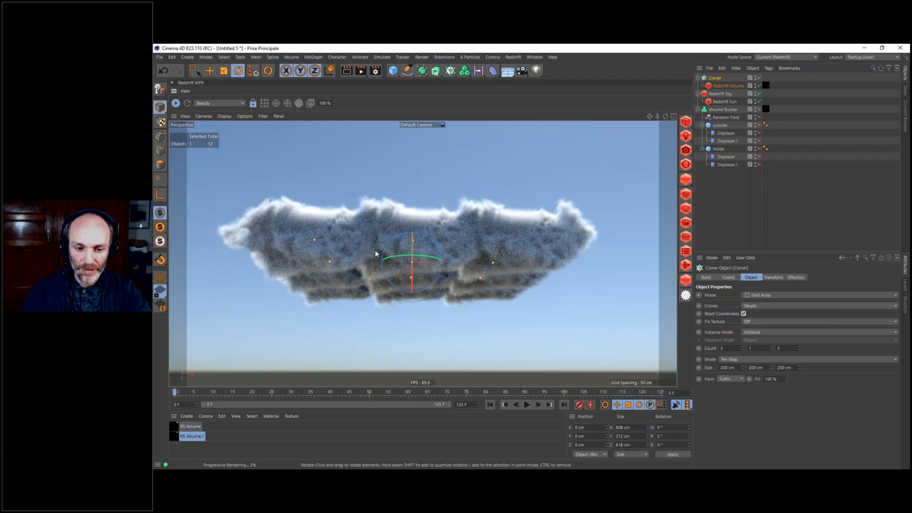
left_click_drag(388, 245, 409, 246, "alt")
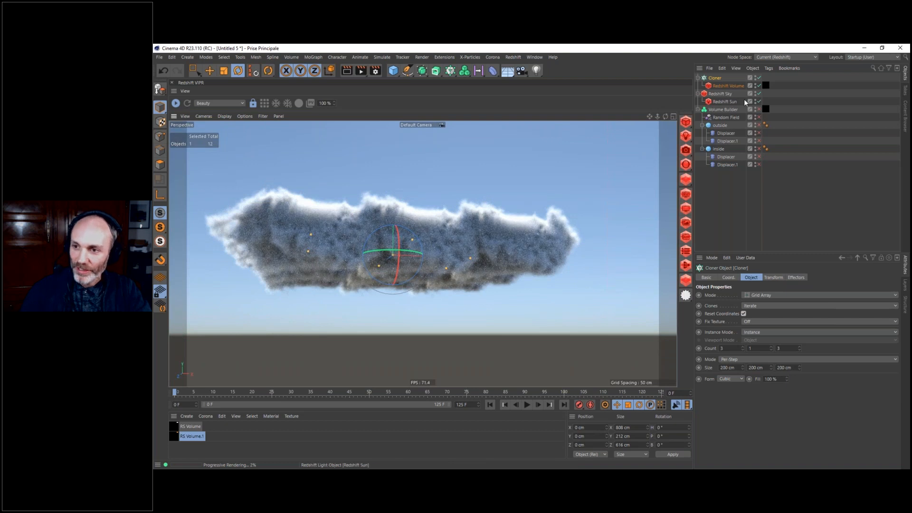
- Add a Random effector to the Cloner with a uniform scale of 0.41 and rotations of 53°, 50° and 28°
left_click(450, 70)
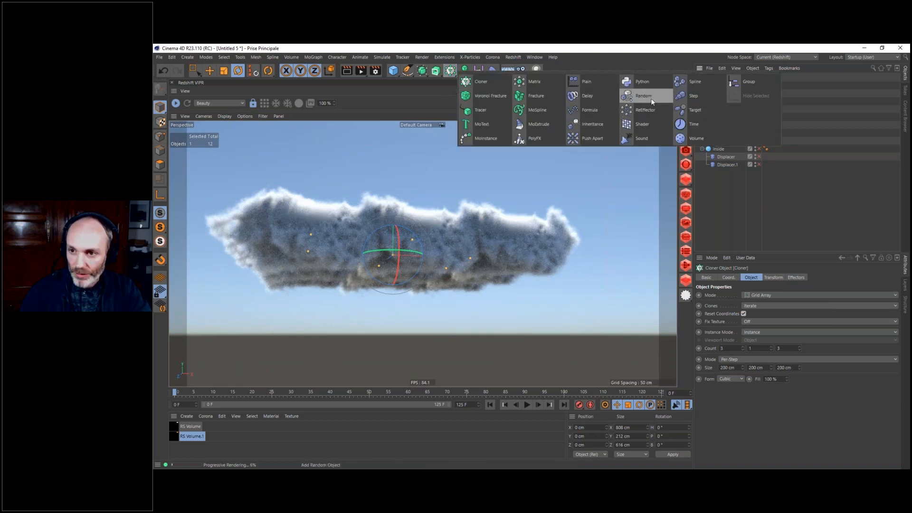
left_click(636, 96)
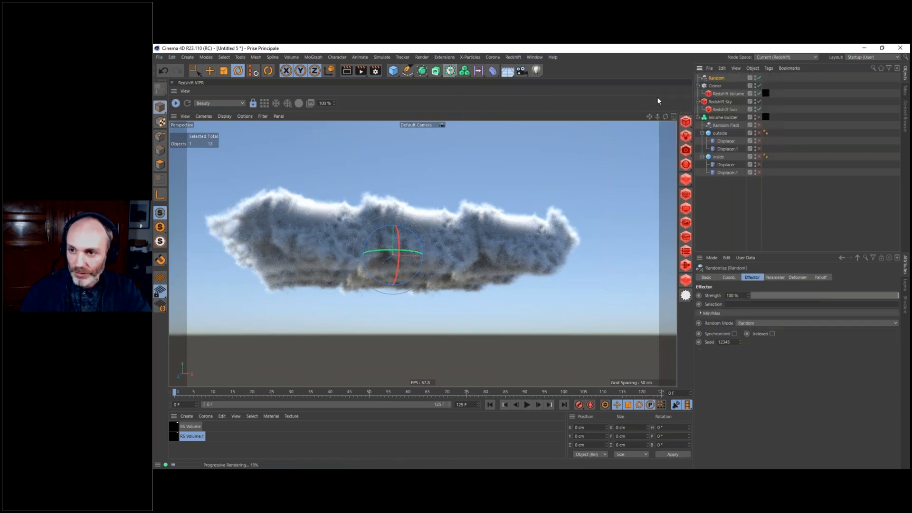
left_click(777, 278)
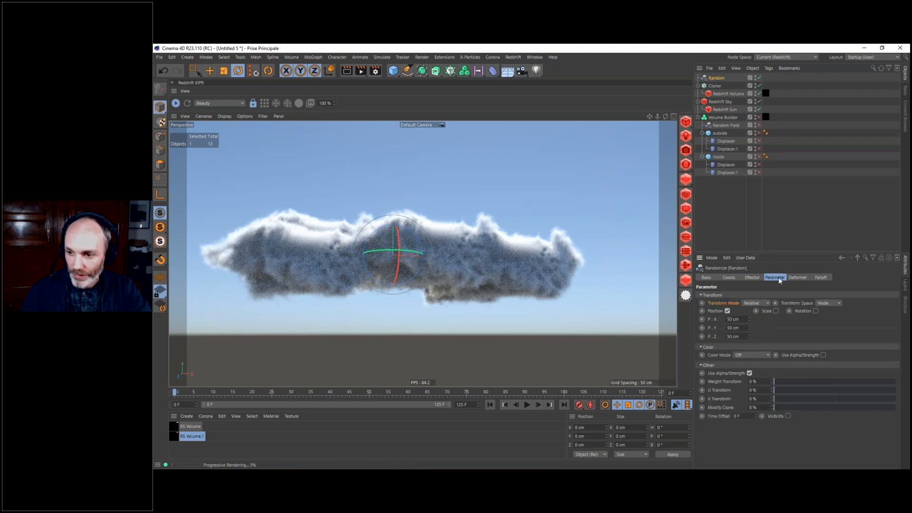
left_click(775, 312)
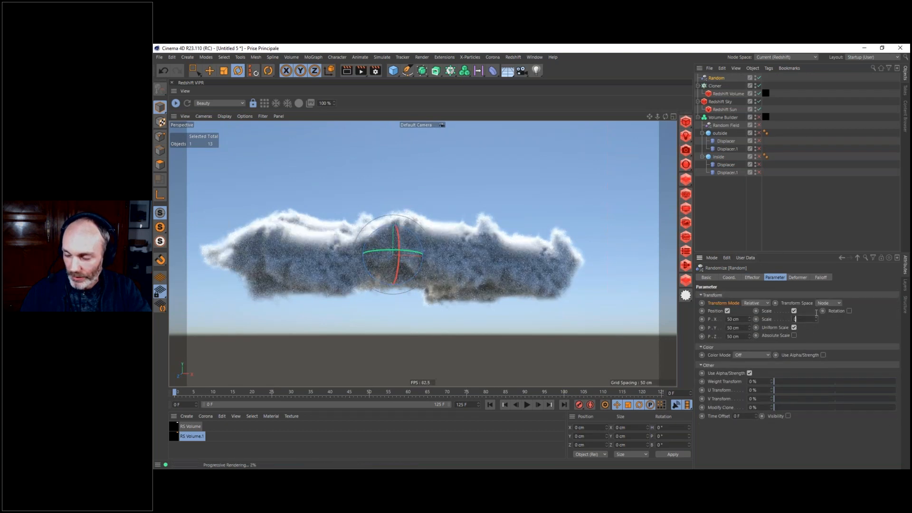
left_click_drag(817, 319, 815, 300)
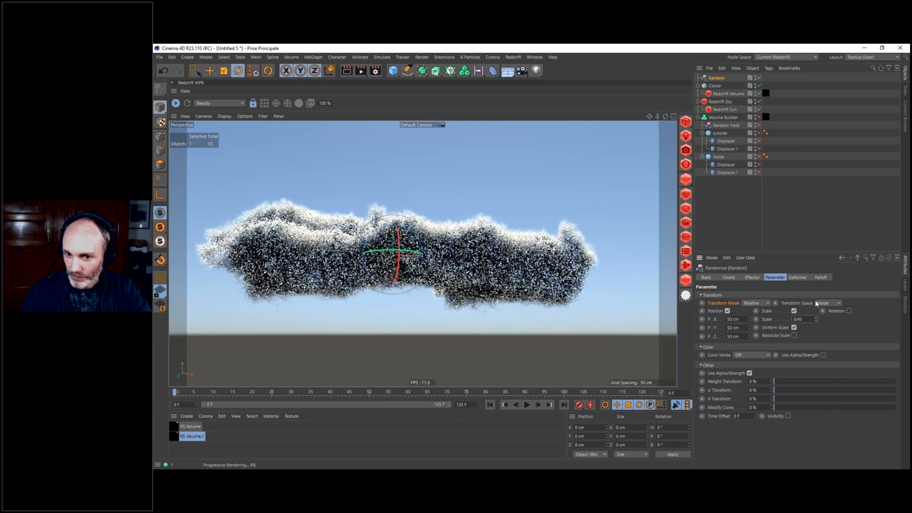
left_click(849, 311)
mouse_move(870, 317)
left_mouse_down()
mouse_move(868, 311)
mouse_move(874, 324)
left_mouse_up()
- Examine the randomized cloud from several angles, check the Cloner's object properties and stop the live render
mouse_move(398, 244)
left_mouse_down("alt")
mouse_move(384, 236)
mouse_move(392, 232)
left_mouse_up("alt")
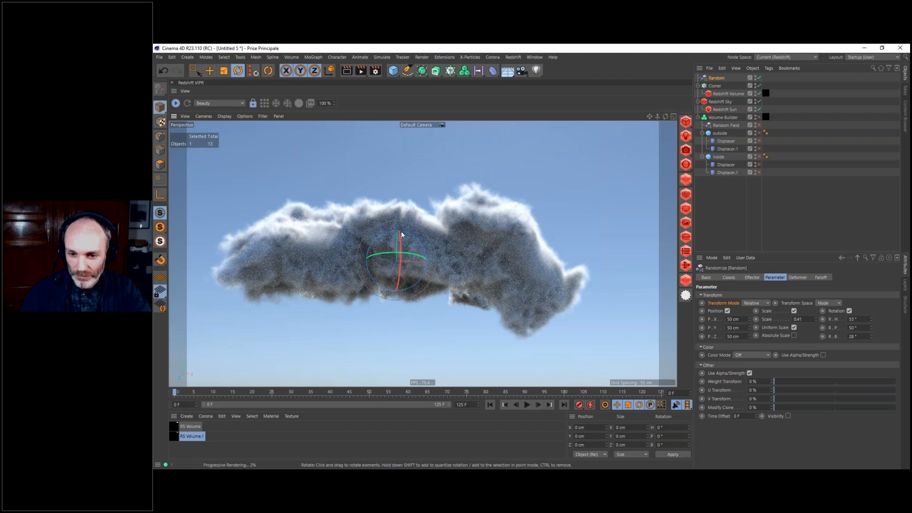
middle_click_drag(402, 234, 386, 269, "alt")
left_click(716, 86)
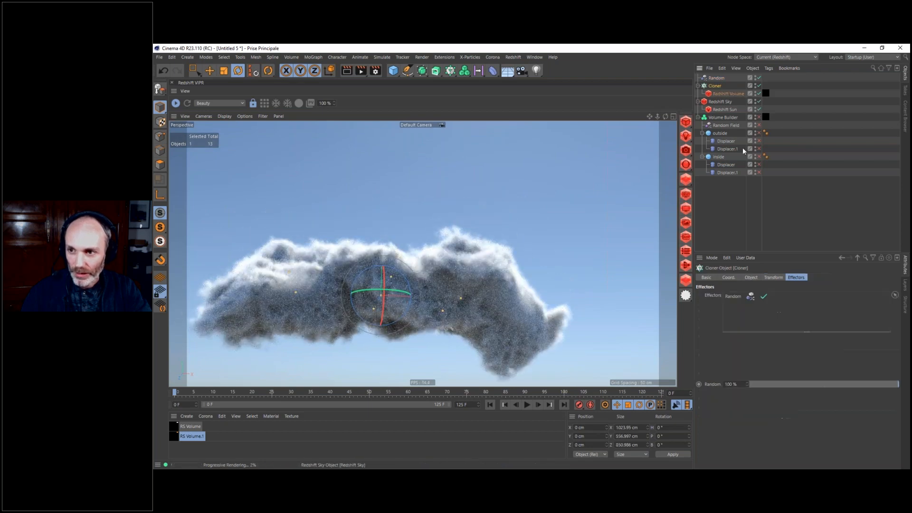
left_click(751, 277)
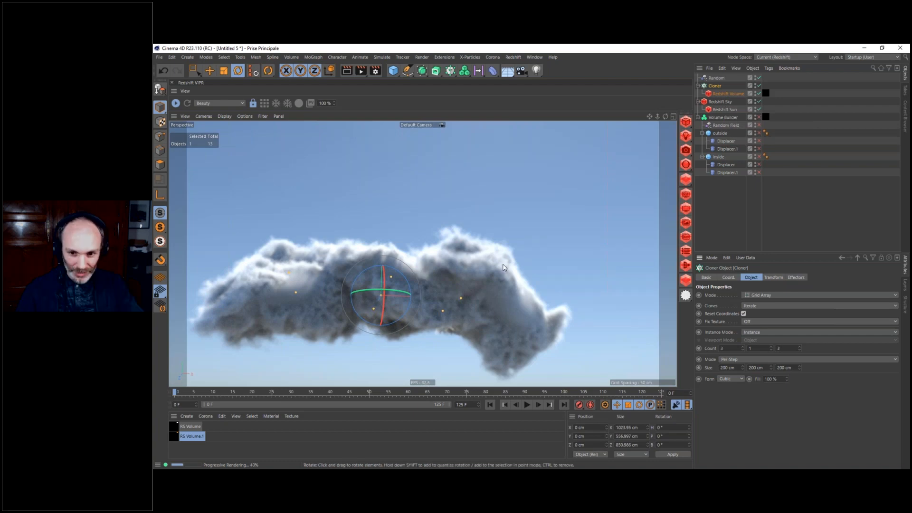
left_click_drag(377, 275, 408, 214, "alt")
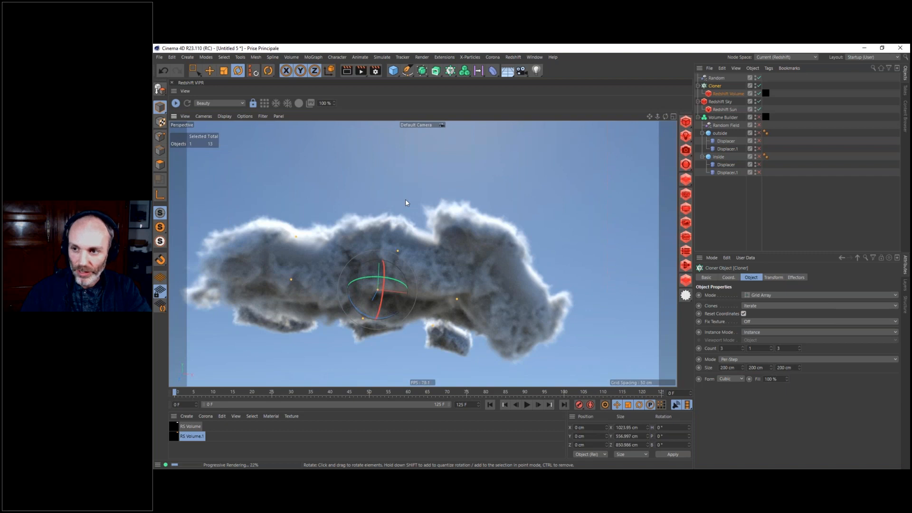
left_click(175, 103)
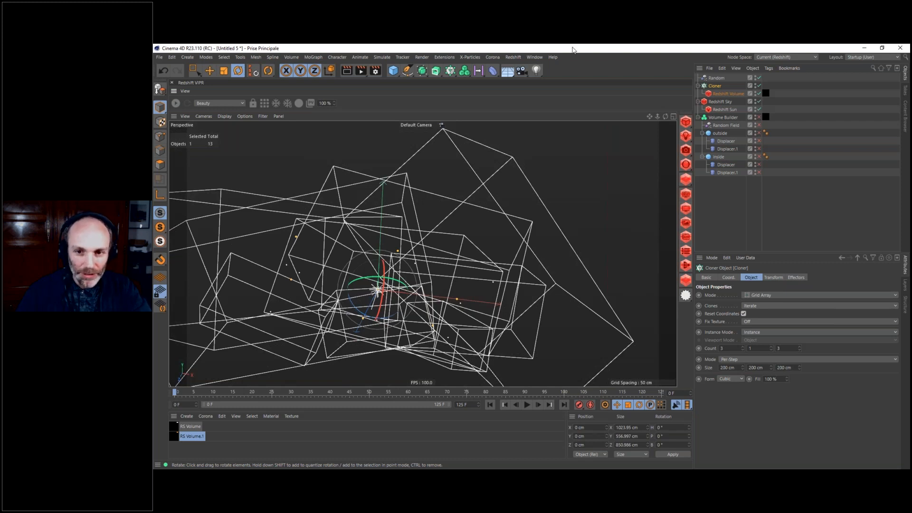
- Create a new empty project
left_click(159, 57)
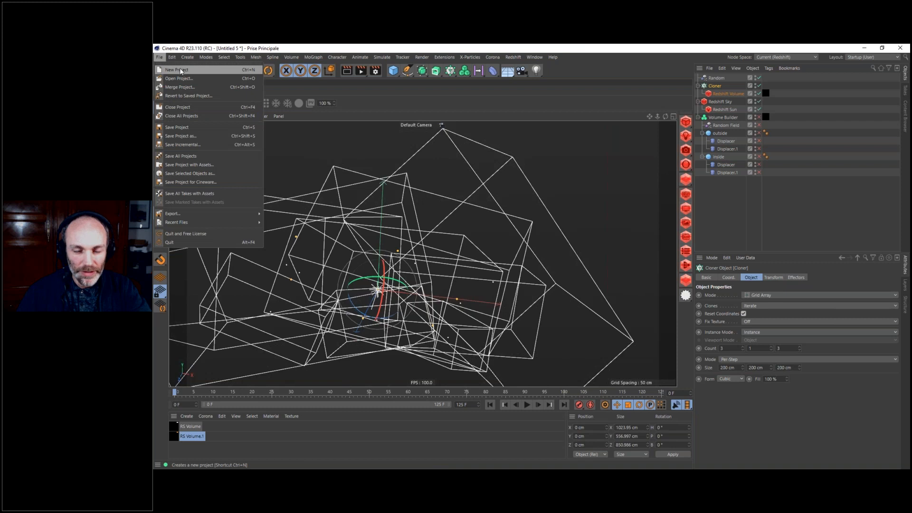
key("Escape")
key("ctrl+n")
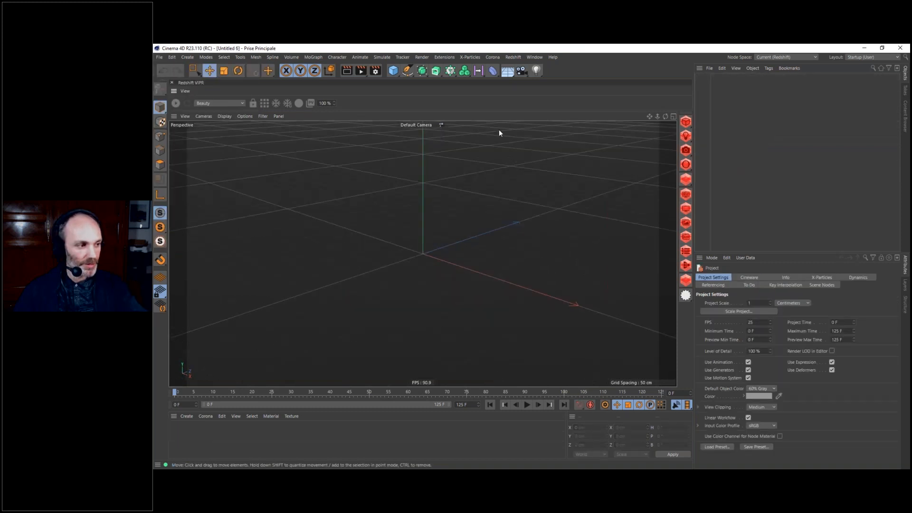
- Copy the outside sphere with its two displacers from Untitled 5 into the new Untitled 6 project and enable them
left_click(531, 56)
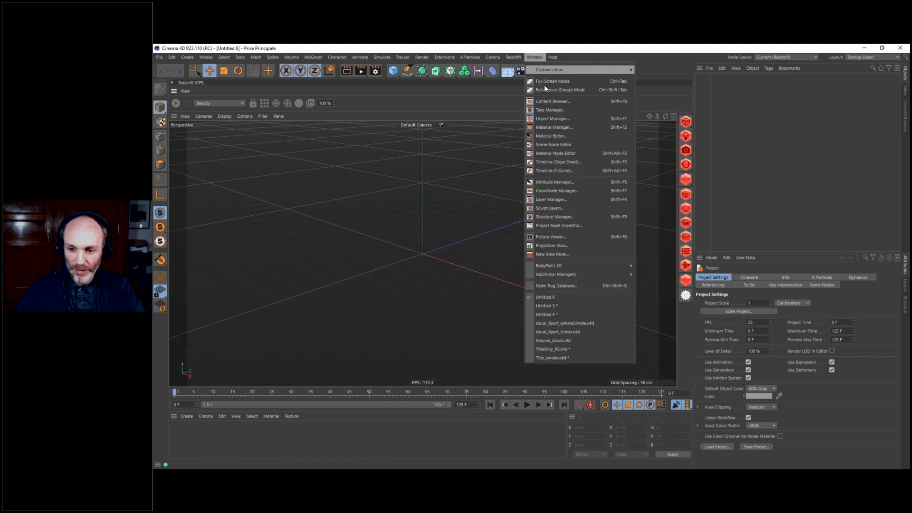
left_click(552, 307)
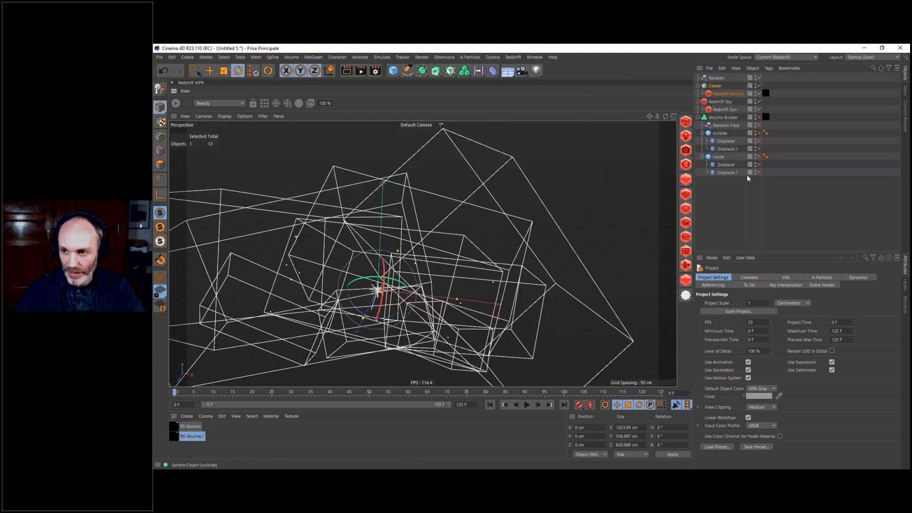
key("ctrl+shift+a")
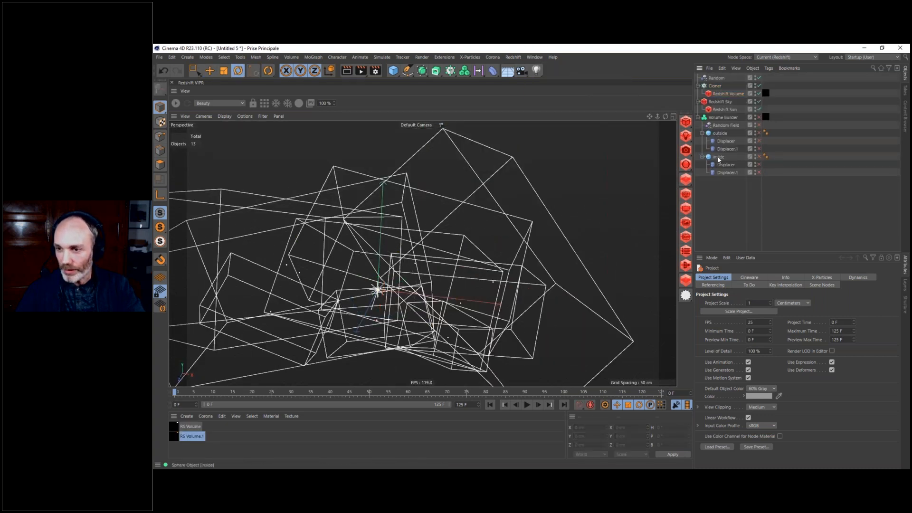
left_click(720, 133)
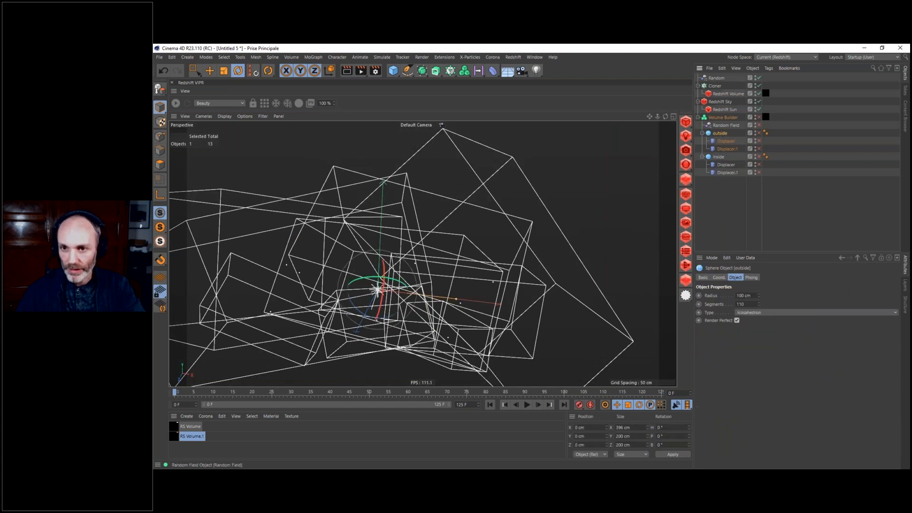
left_click(535, 57)
left_click(545, 297)
key("ctrl+v")
left_click(748, 78)
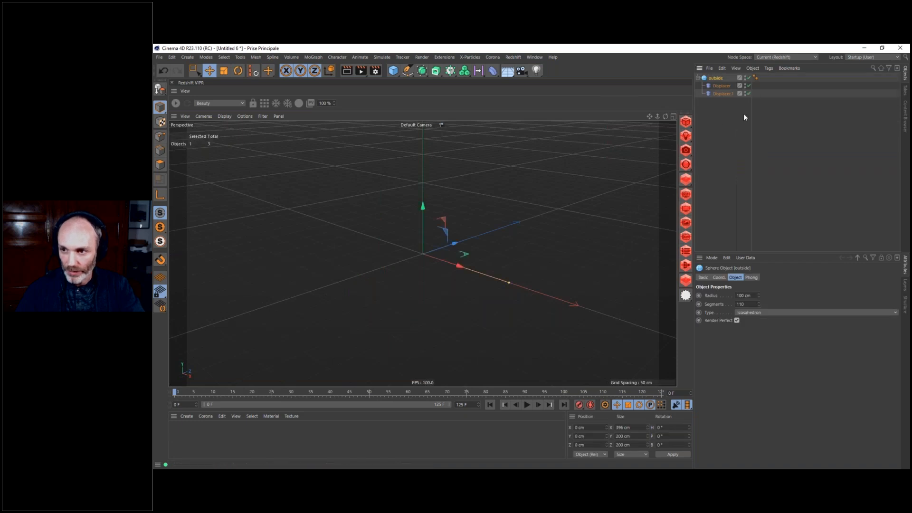
left_click_drag(410, 251, 420, 231, "alt")
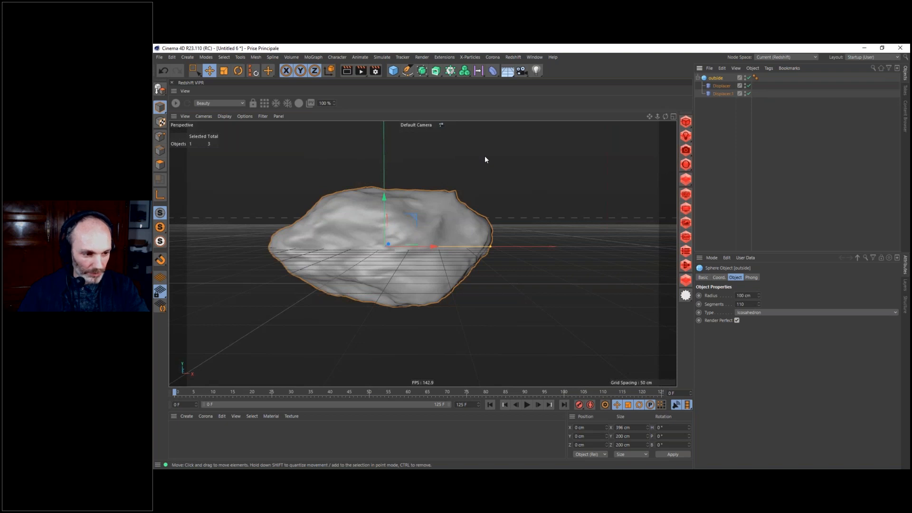
- Add an X-Particles xpSystem to the scene and delete its default xpEmitter
left_click(469, 57)
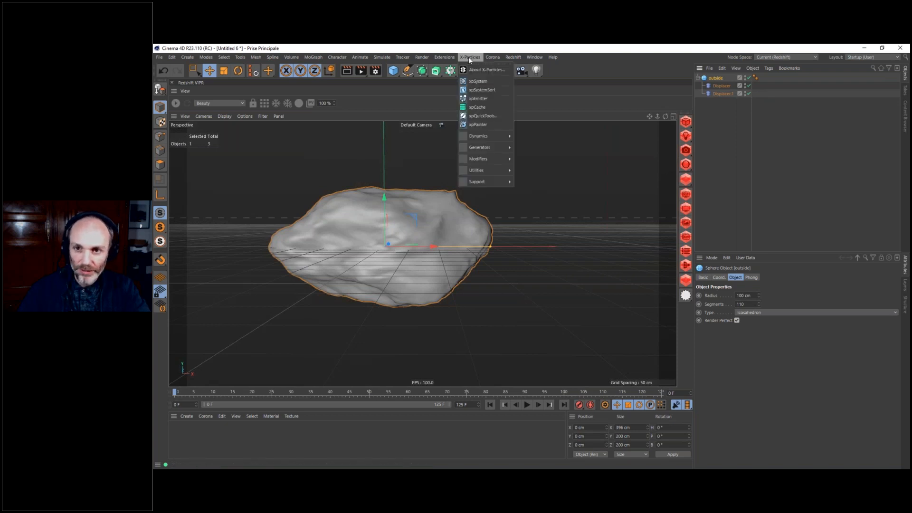
left_click(474, 82)
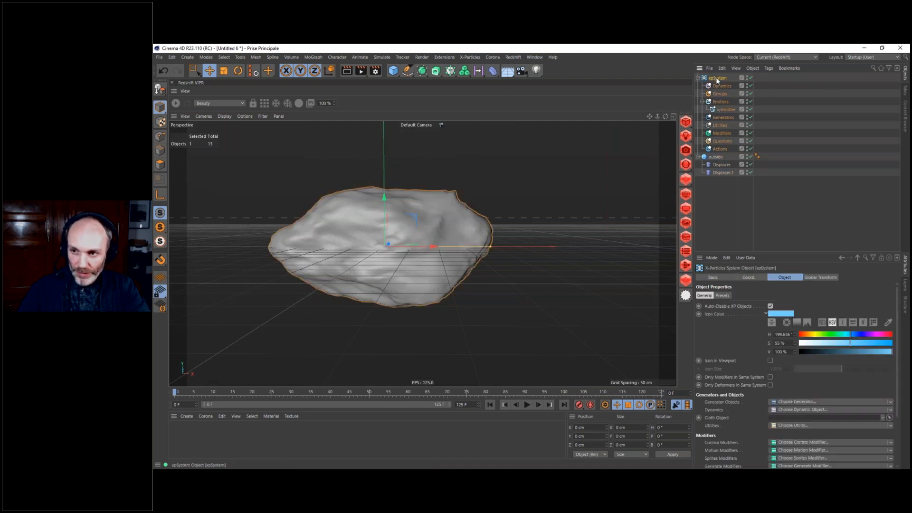
left_click(724, 110)
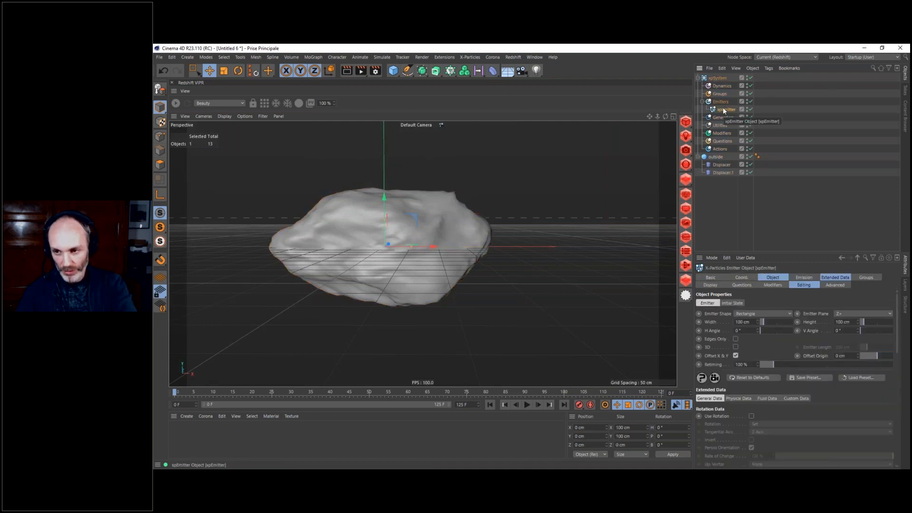
key("Delete")
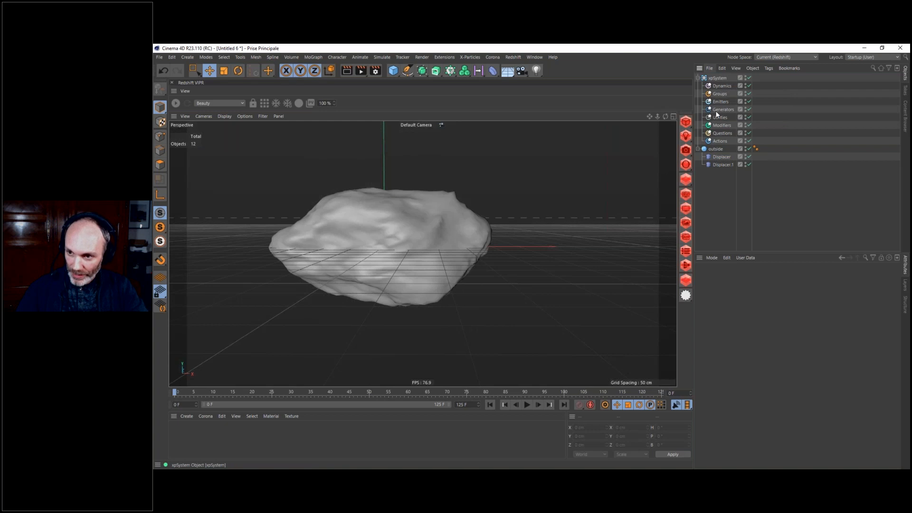
- Add an xpExplosiaFX object to the Dynamics folder of the xpSystem
left_click(713, 77)
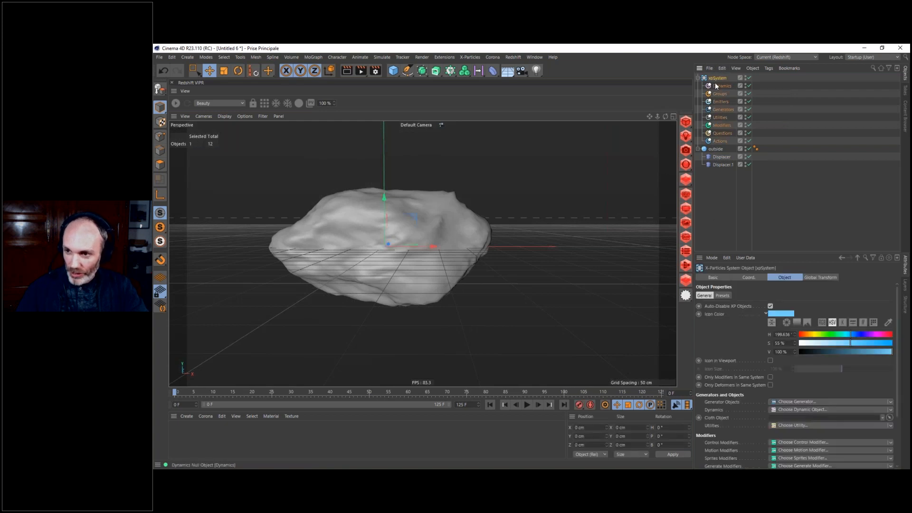
left_click(717, 86)
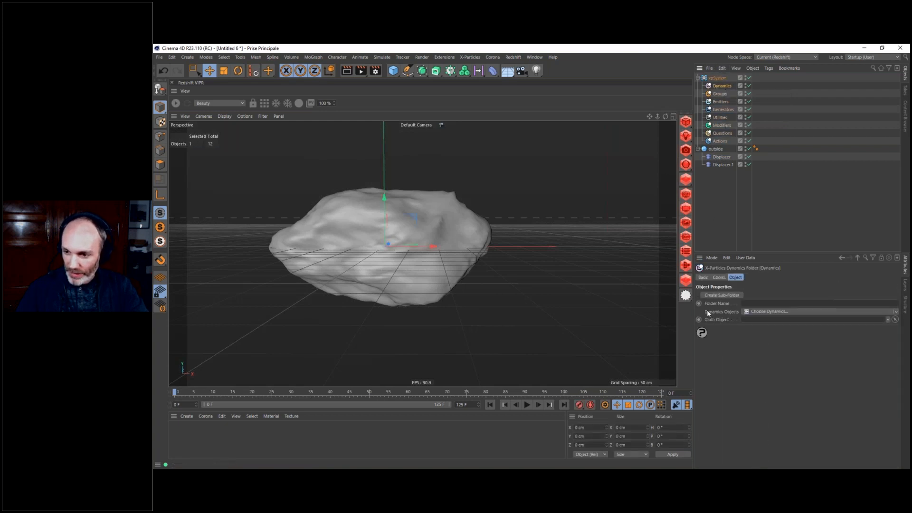
left_click(760, 312)
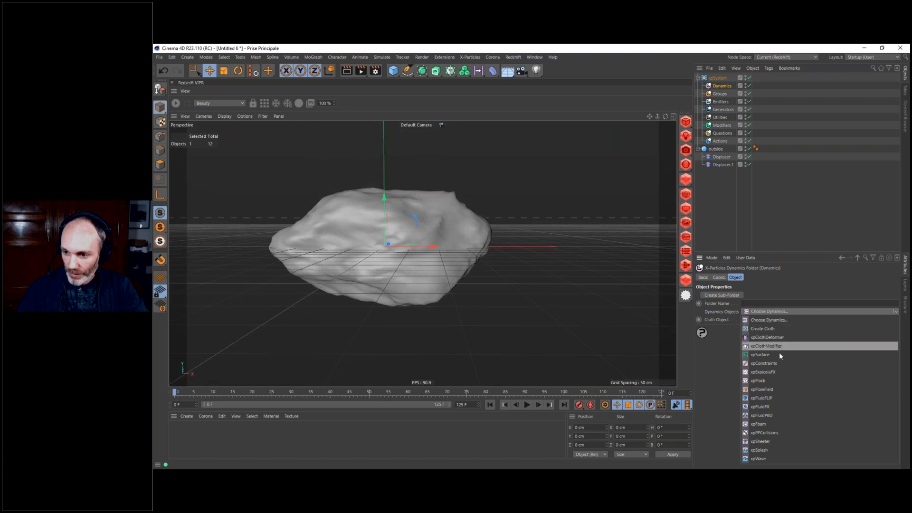
left_click(770, 372)
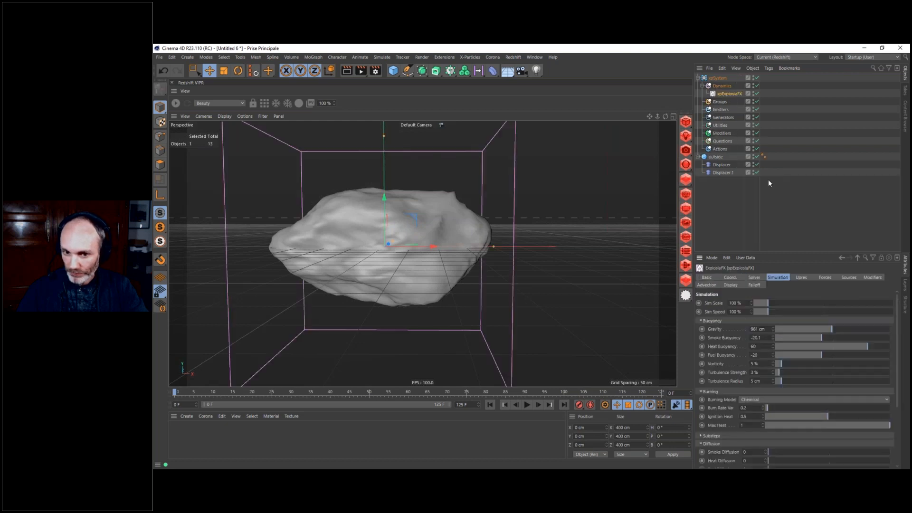
- Enlarge the xpExplosiaFX container to about 627 cm in X and 430 cm in Y around the displaced sphere
scroll(474, 243, "down", 5)
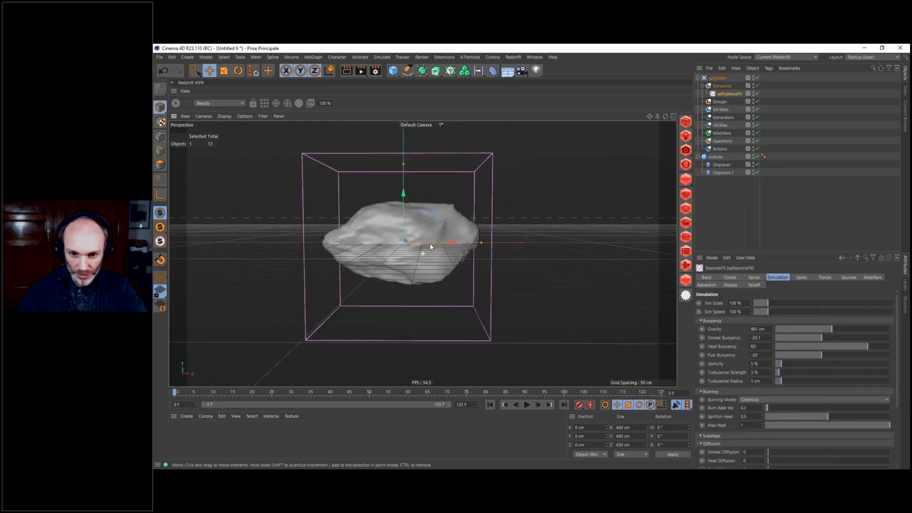
left_click_drag(475, 232, 510, 232)
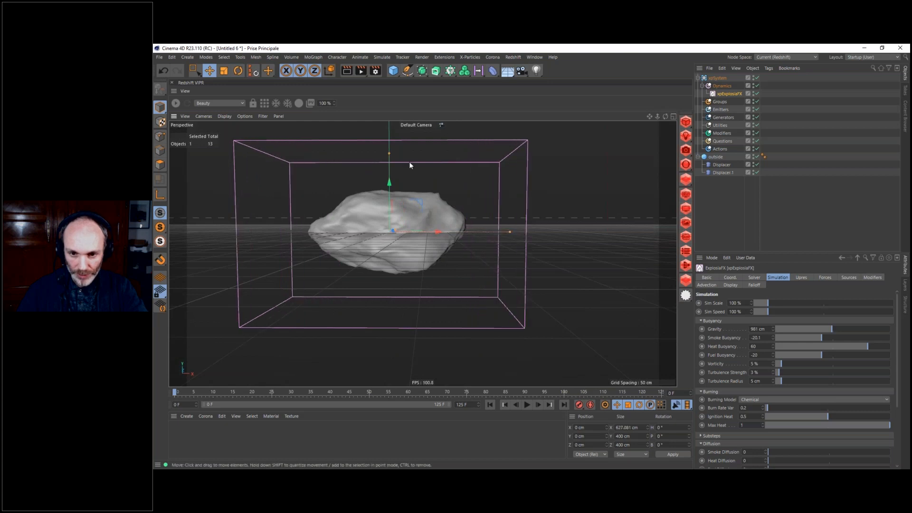
left_click_drag(391, 154, 391, 149)
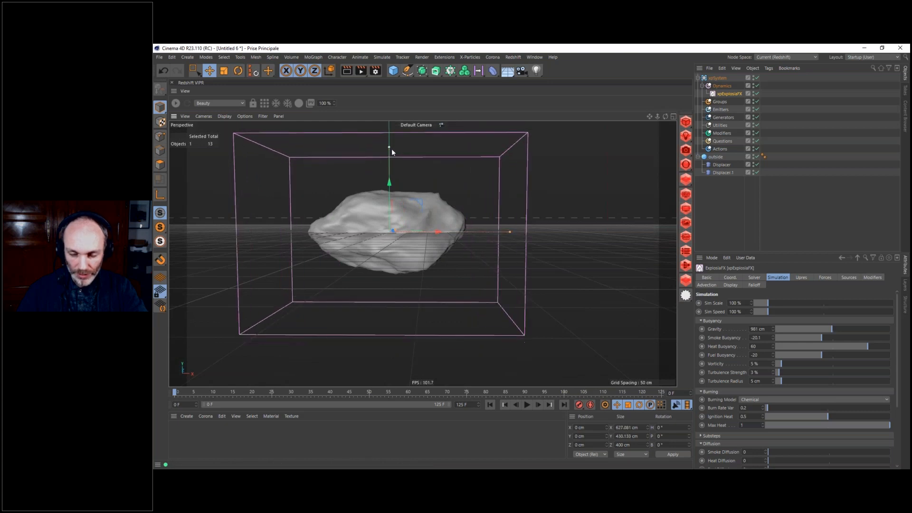
- Move the outside sphere into the Utilities folder of the xpSystem and give it an xpExplosiaFX Source tag
left_click(714, 157)
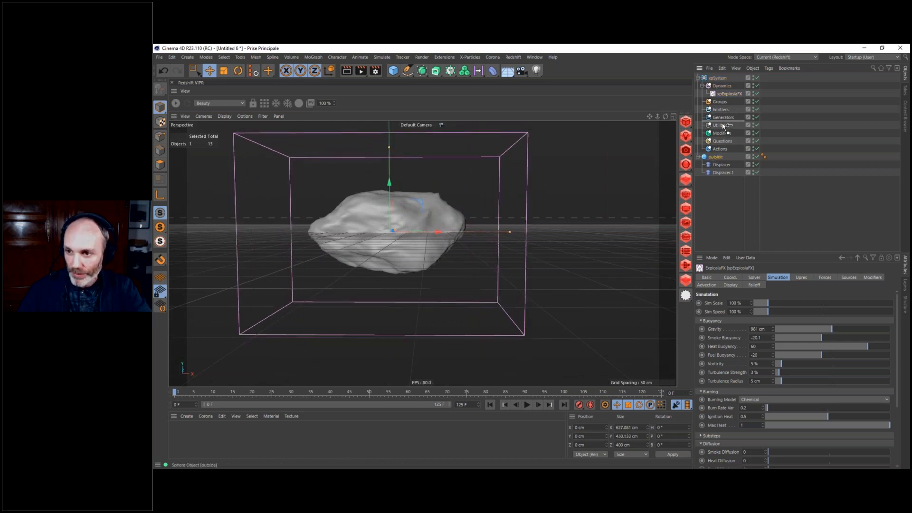
left_click_drag(714, 157, 720, 126)
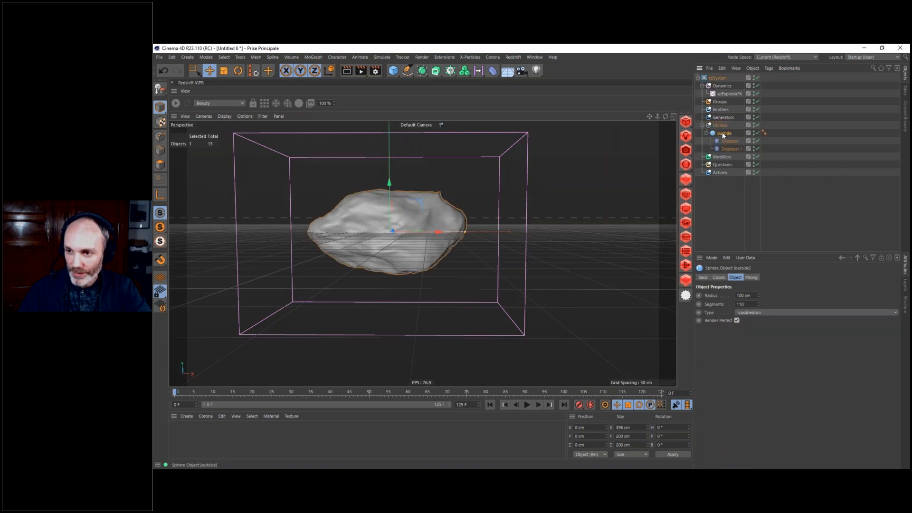
right_click(724, 135)
left_click(717, 133)
right_click(719, 133)
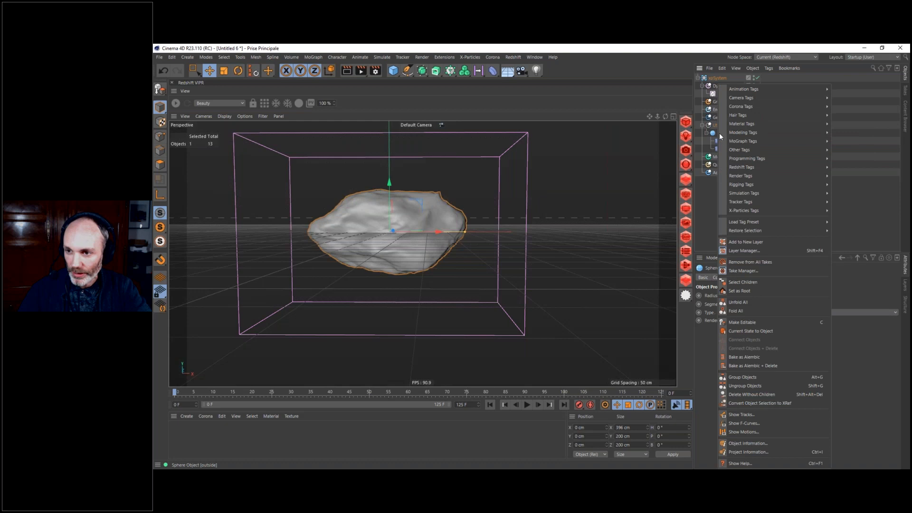
mouse_move(761, 209)
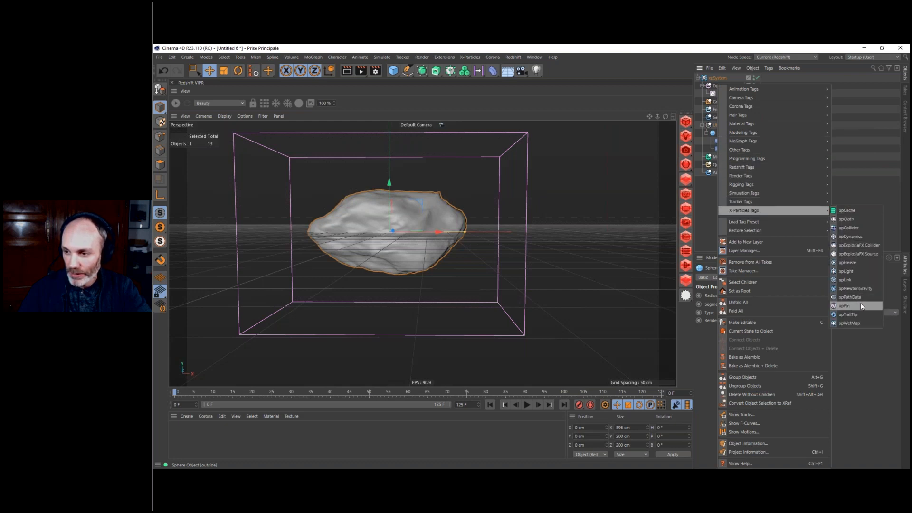
left_click(863, 255)
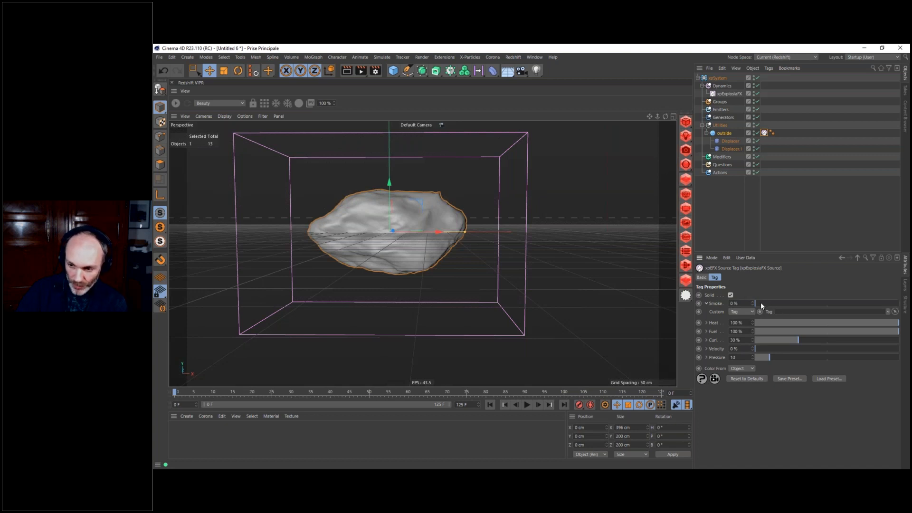
- Set the source tag's Smoke to 100%, Heat and Fuel to 0%, and Pressure to 1.78
left_click_drag(760, 303, 900, 303)
left_click_drag(784, 324, 760, 324)
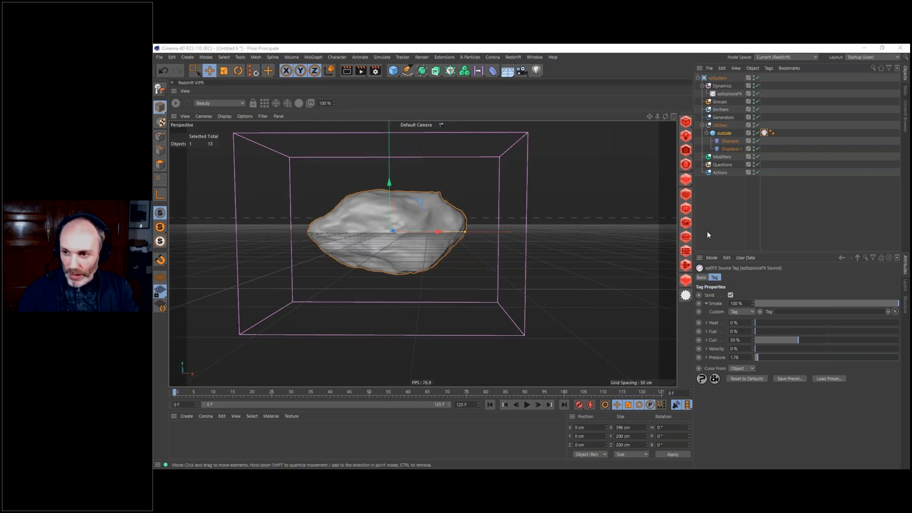
- Set the xpExplosiaFX solver's Voxel Size to 6 cm
left_click(727, 94)
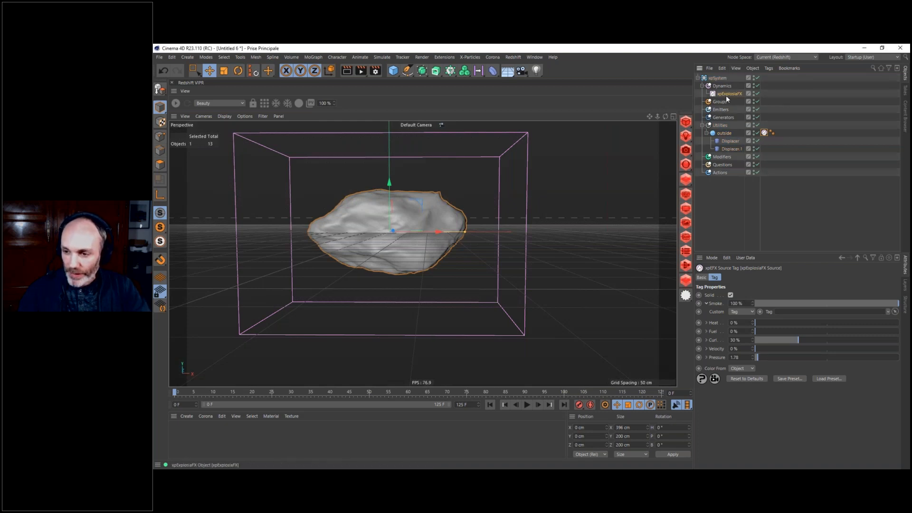
left_click(753, 278)
left_click(751, 303)
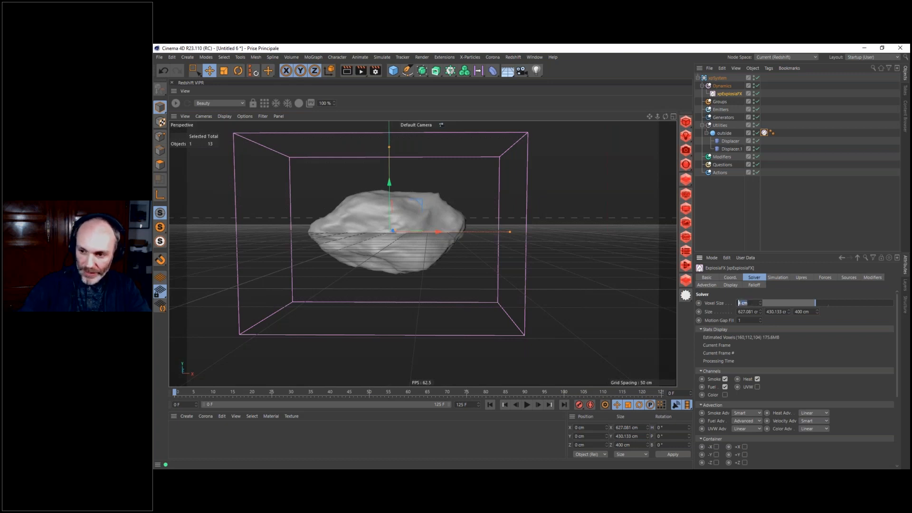
type("6")
key("Return")
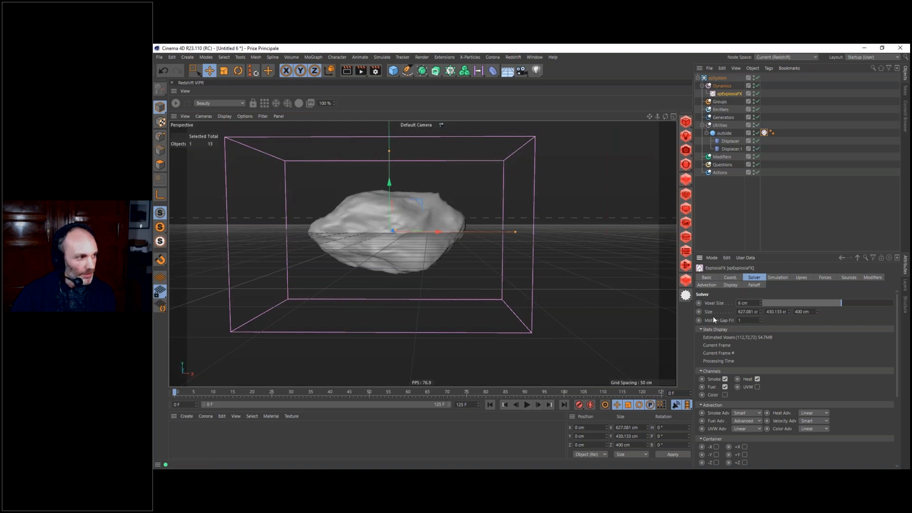
- Reduce the xpExplosiaFX simulation's Gravity to about 113 cm and set its Smoke Buoyancy to about -1.7
left_click(779, 278)
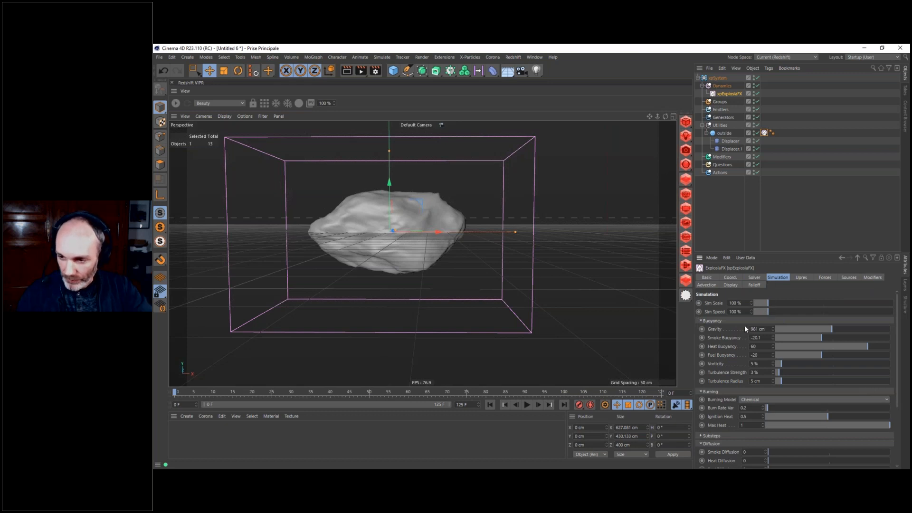
left_click(781, 329)
left_click_drag(782, 329, 785, 329)
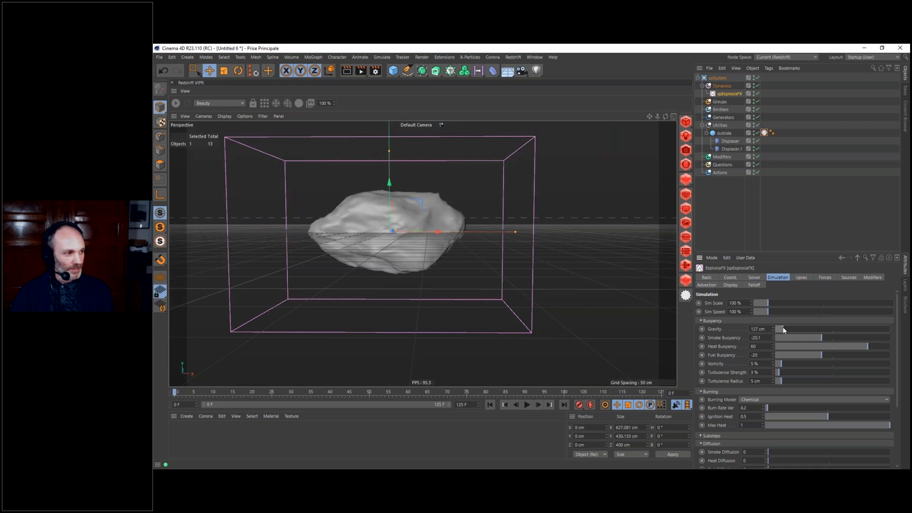
left_click_drag(783, 328, 782, 329)
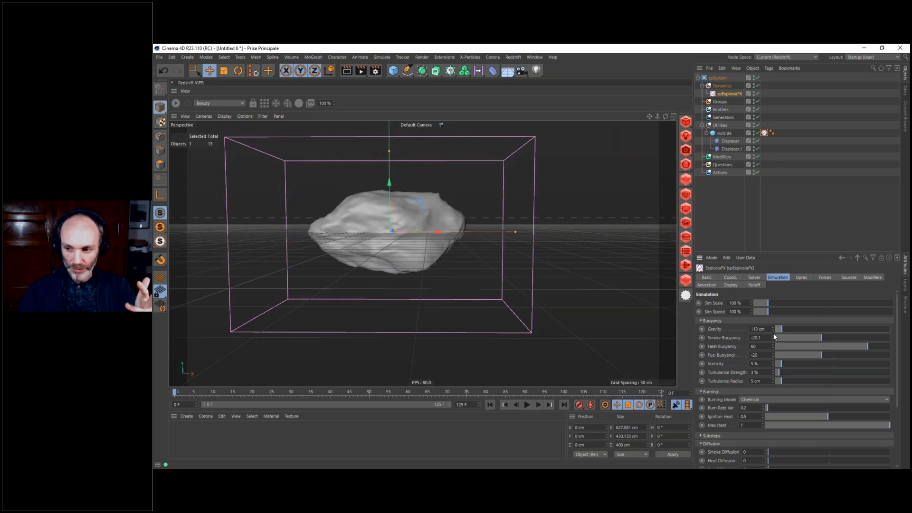
left_click_drag(824, 336, 832, 337)
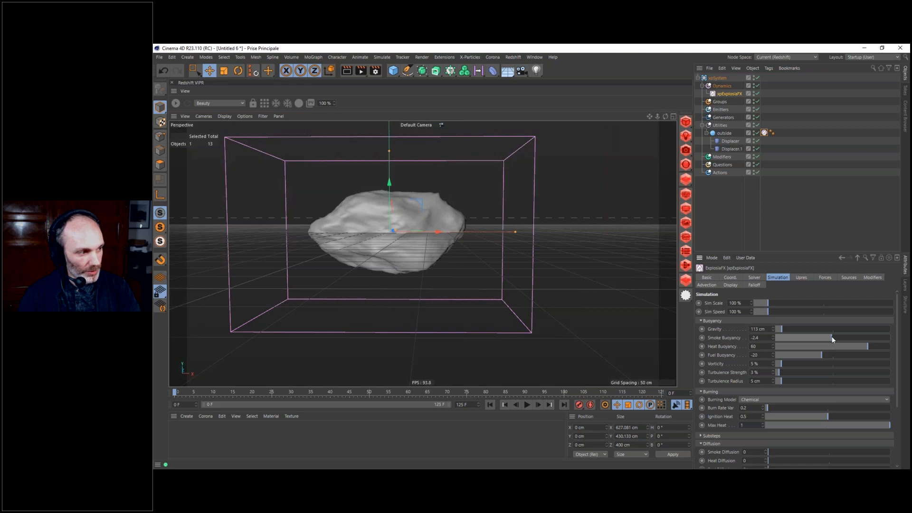
left_click_drag(833, 339, 833, 339)
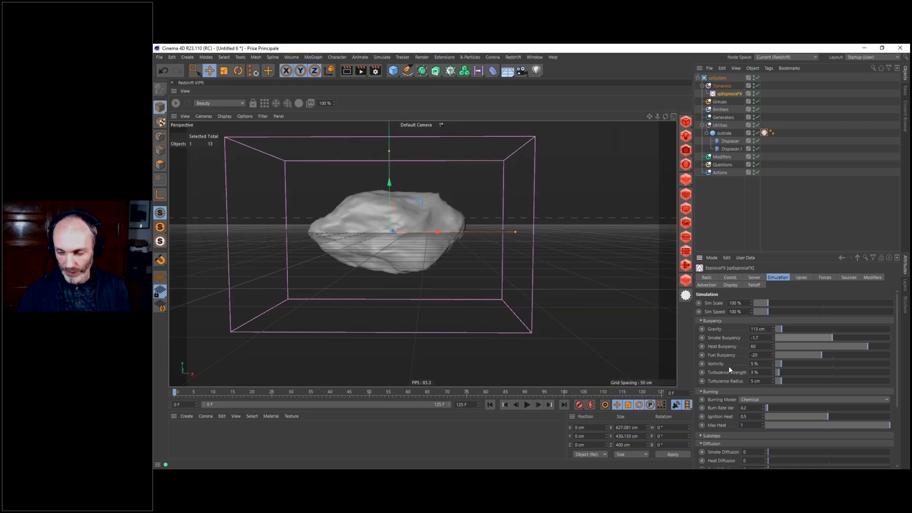
- Raise the simulation's Turbulence Radius to about 22.4 cm
left_click(726, 384)
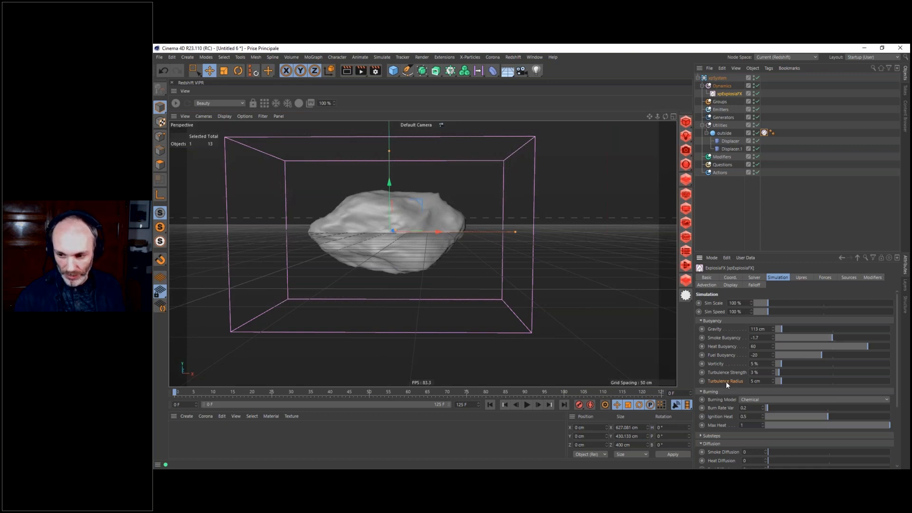
left_click_drag(794, 380, 796, 379)
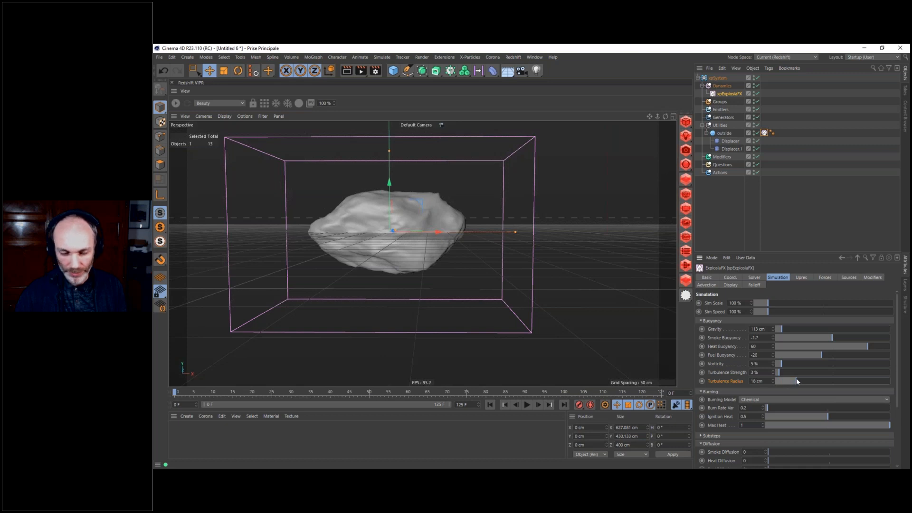
left_click_drag(797, 381, 800, 381)
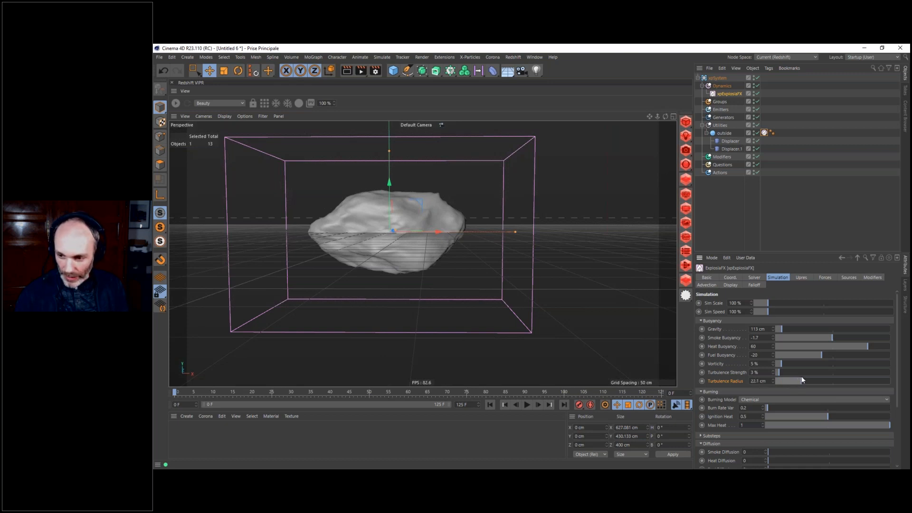
- Set the simulation's Smoke Diffusion to 100 and its Smoke Dissipation to about 0.24
left_click_drag(897, 310, 896, 375)
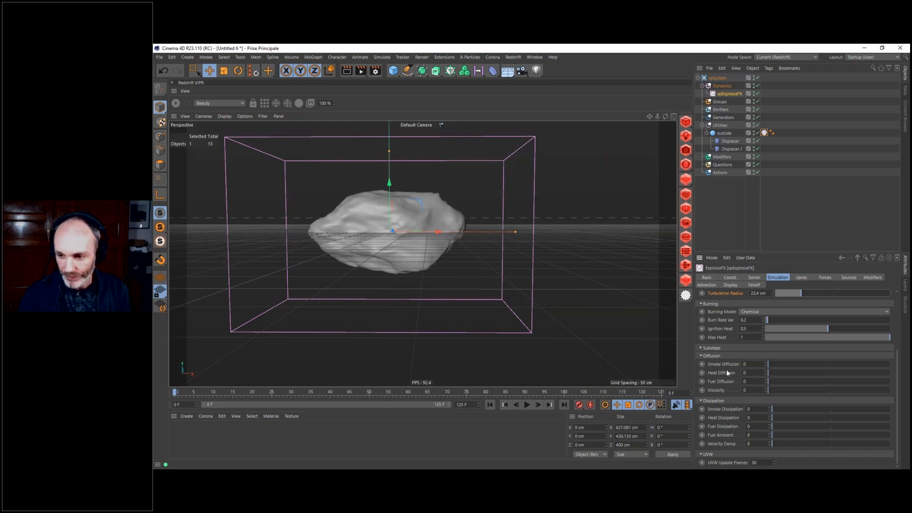
left_click_drag(777, 409, 890, 409)
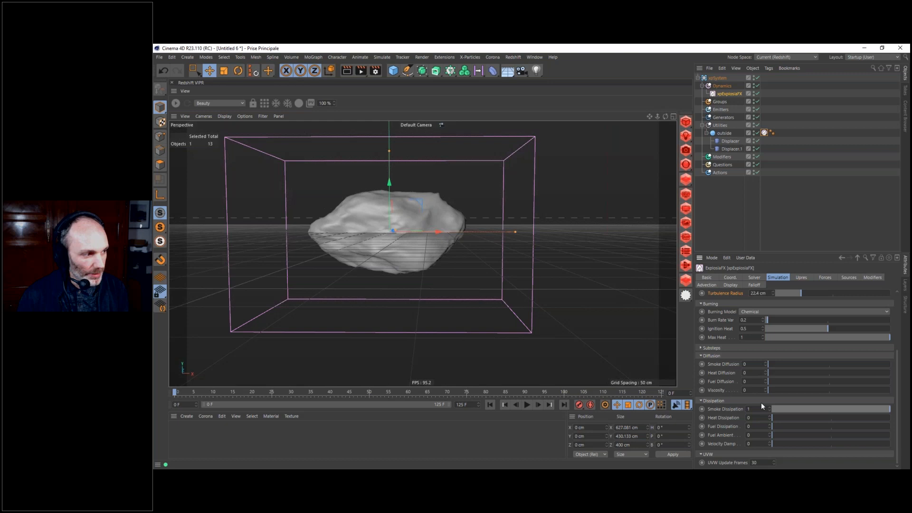
left_click_drag(789, 408, 771, 408)
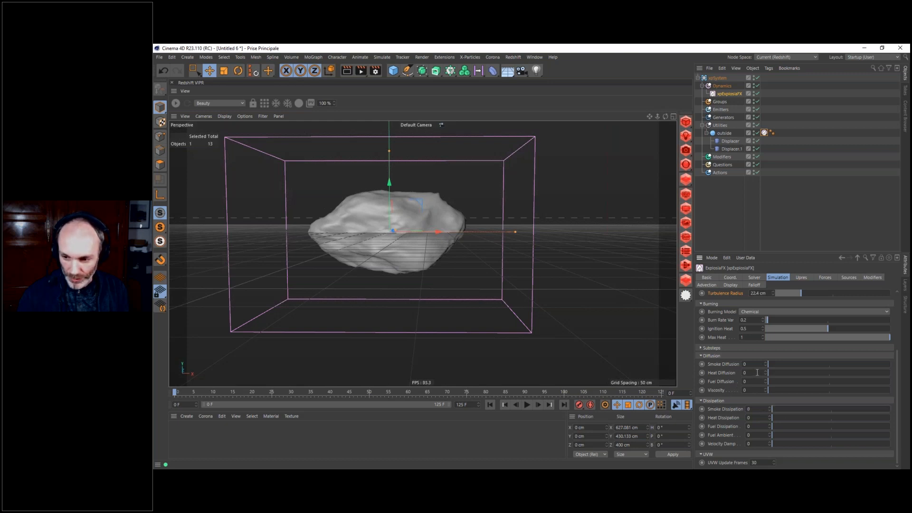
left_click_drag(774, 365, 890, 364)
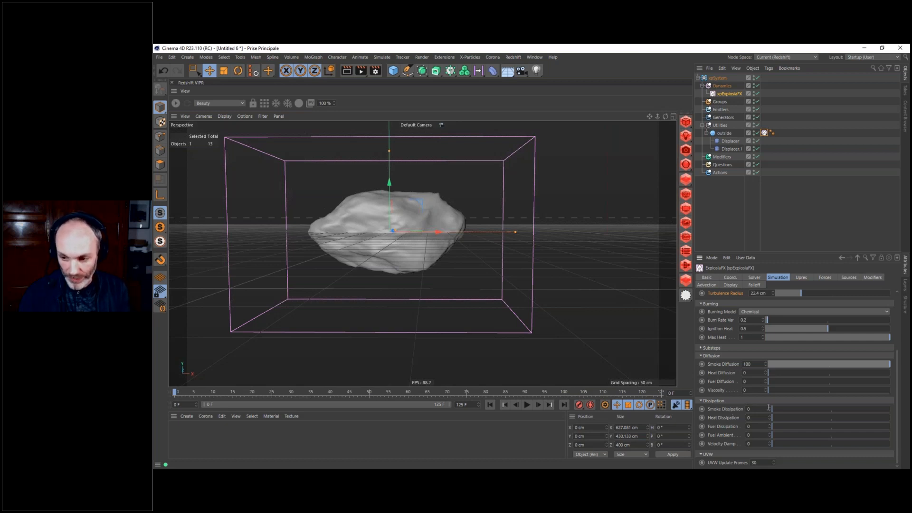
left_click_drag(775, 409, 791, 408)
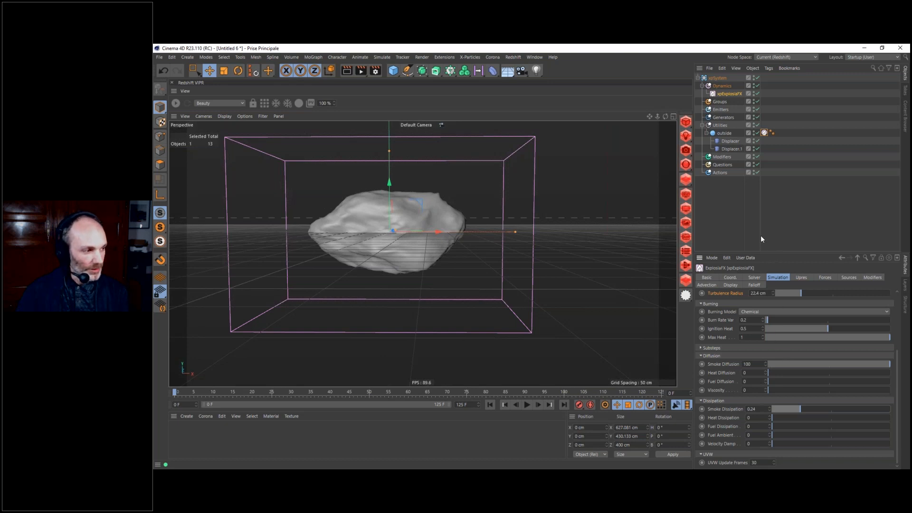
- Add an xpTurbulence motion modifier to the Modifiers folder of the xpSystem
left_click(723, 158)
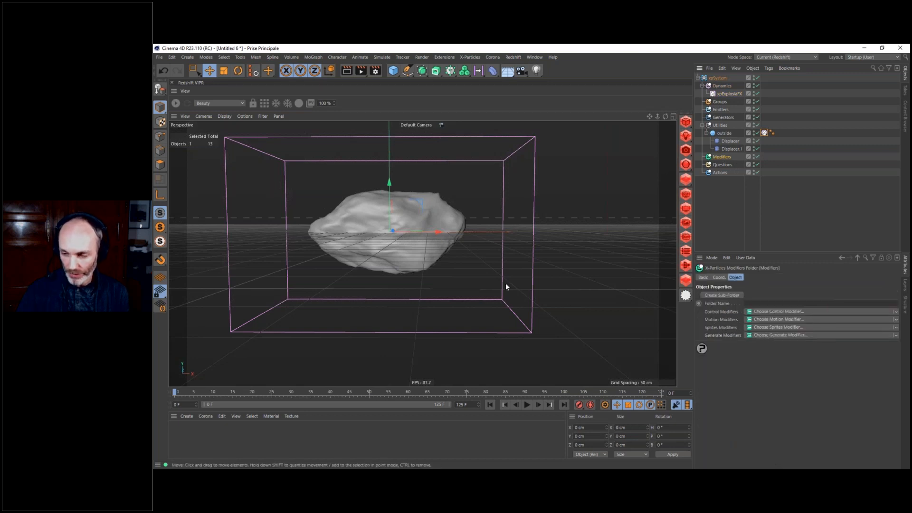
left_click(770, 319)
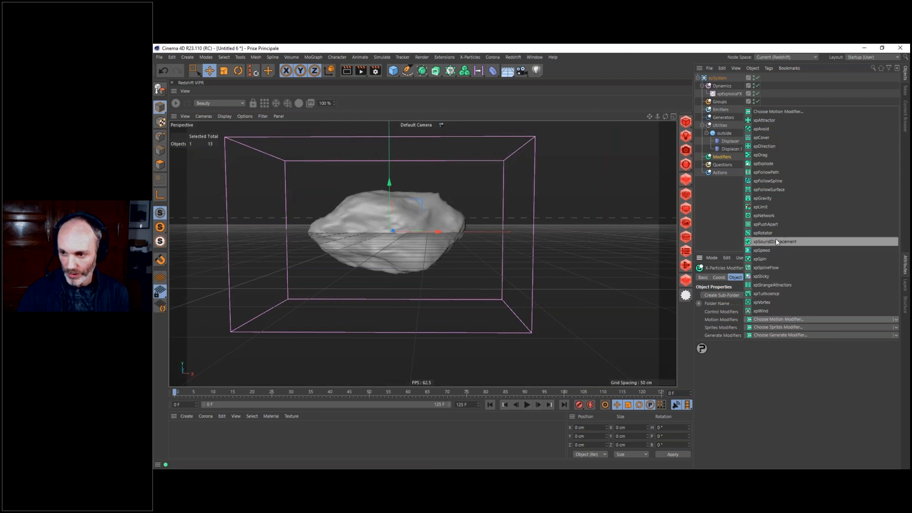
left_click(769, 294)
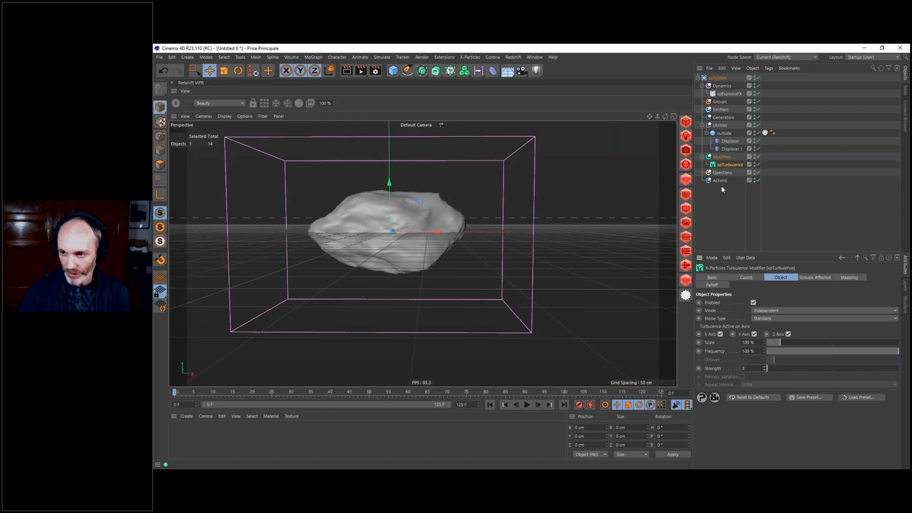
- Assign the xpTurbulence modifier to the Modifiers list of xpExplosiaFX
left_click(724, 94)
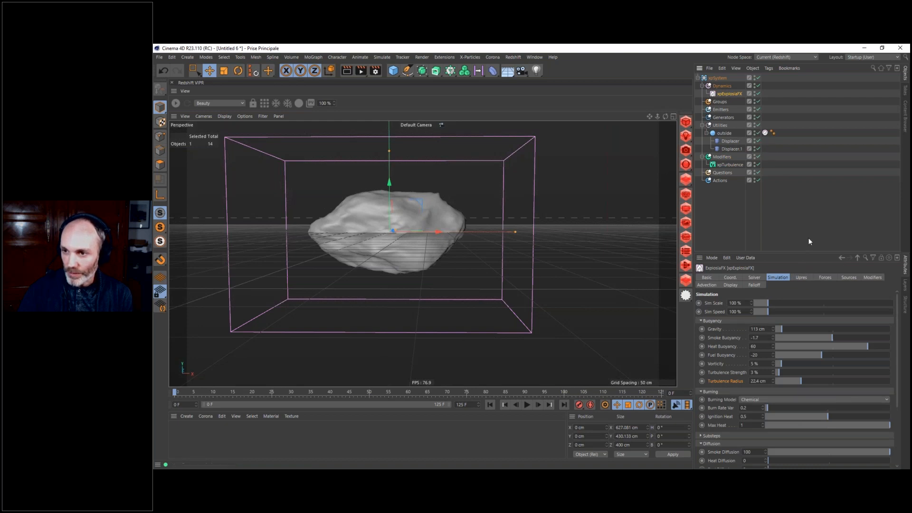
left_click(826, 277)
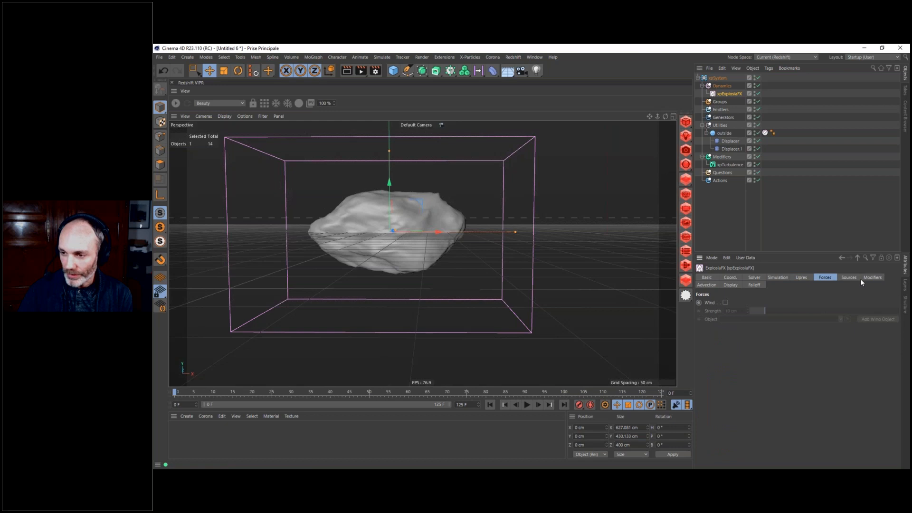
left_click(873, 278)
left_click_drag(734, 164, 770, 322)
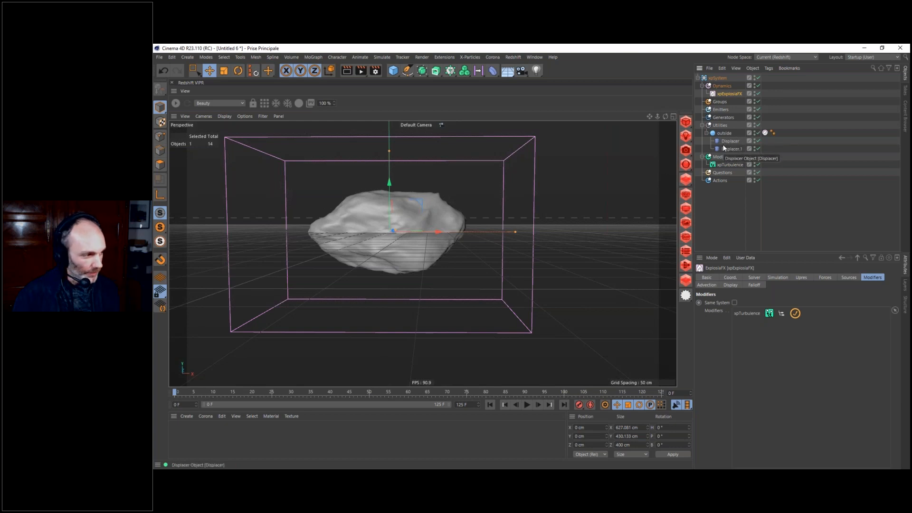
- Hide the outside sphere and play the smoke simulation to about frame 62
left_click(755, 132)
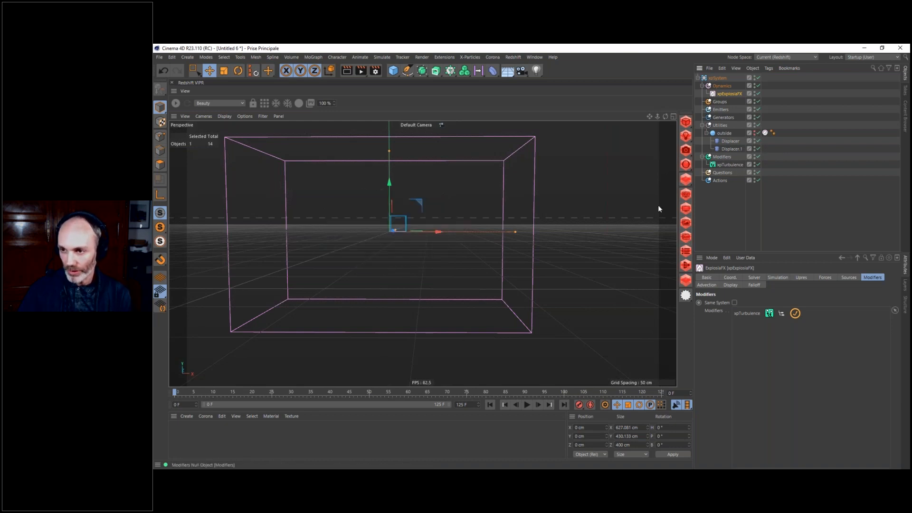
left_click(526, 405)
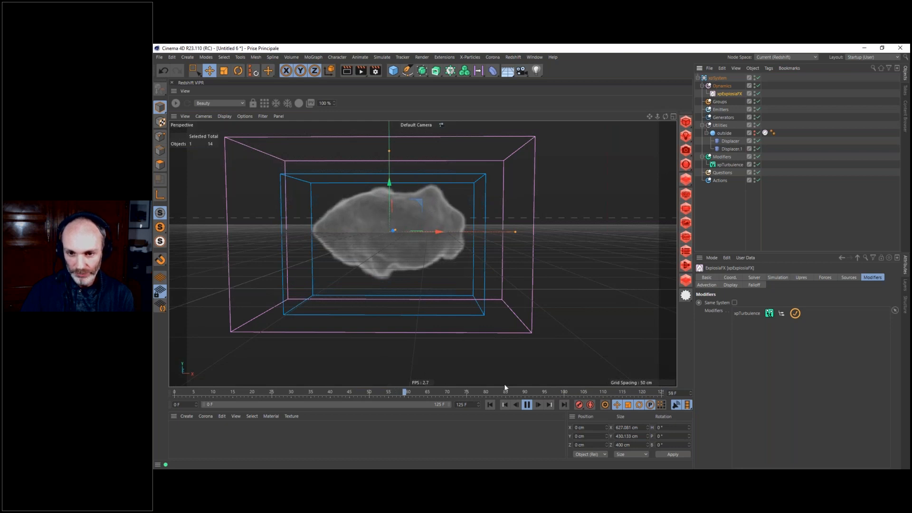
left_click(527, 404)
- Extend the project's timeline to end at frame 350
double_click(461, 405)
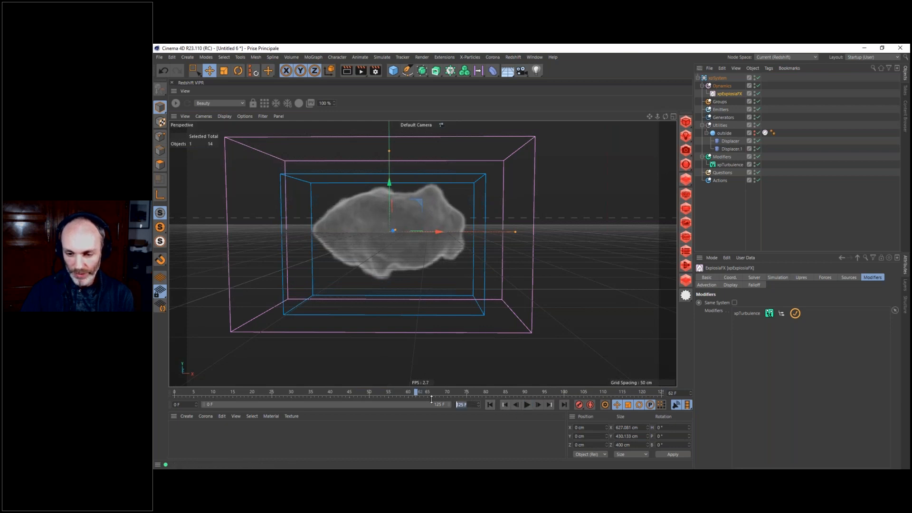
type("350")
key("Return")
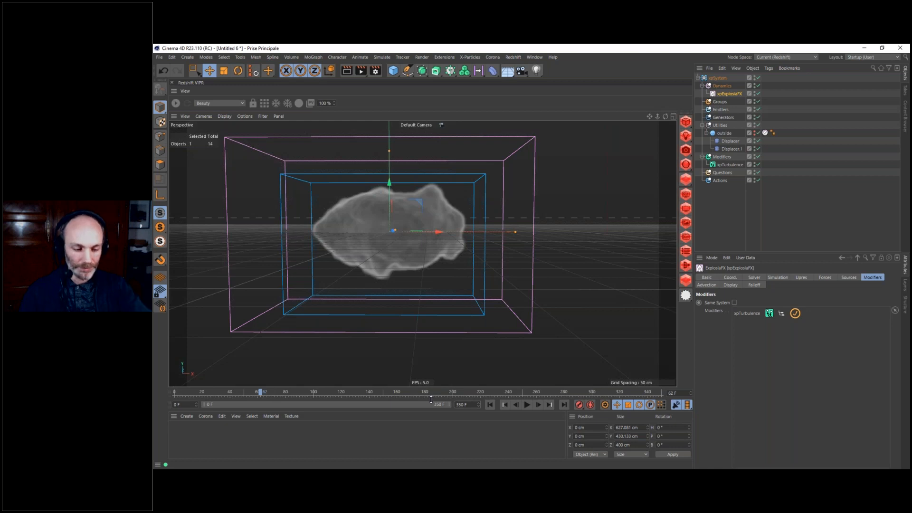
- Add a Redshift Sky to the scene
left_click_drag(378, 226, 494, 270, "alt")
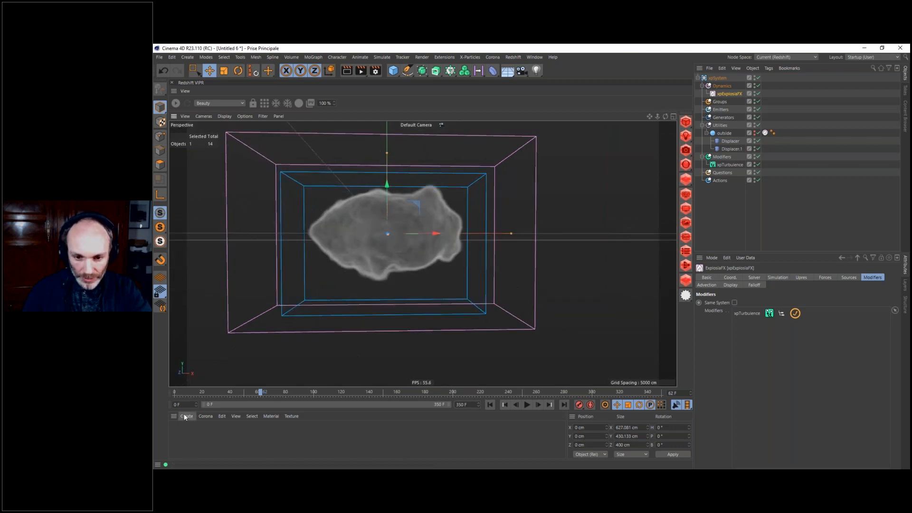
left_click(685, 121)
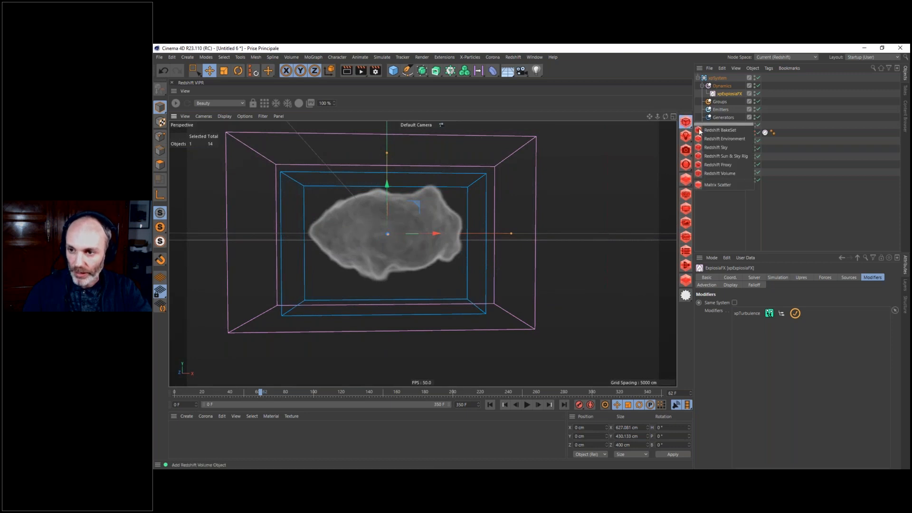
left_click(717, 148)
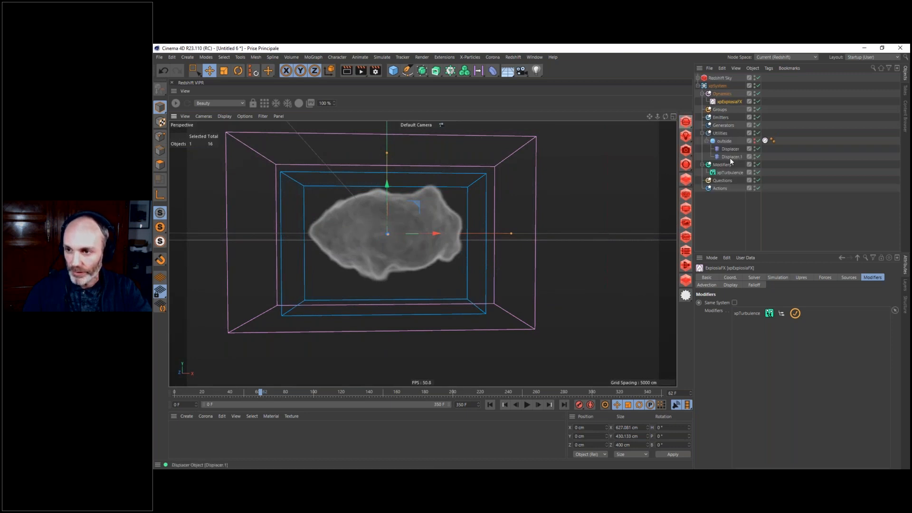
- Set the volume Contribution Scale of the sky's Redshift Sun to 1
left_click(700, 78)
left_click(722, 86)
left_click(796, 277)
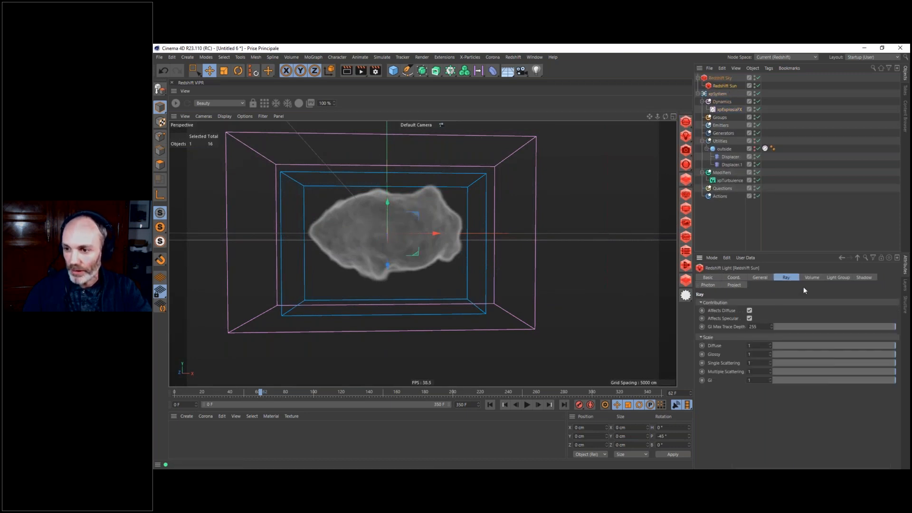
left_click(814, 278)
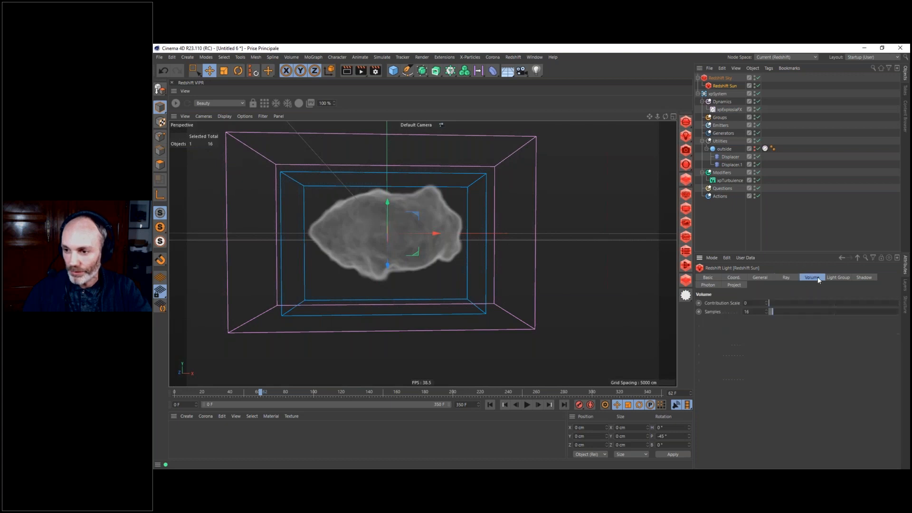
left_click_drag(792, 302, 899, 303)
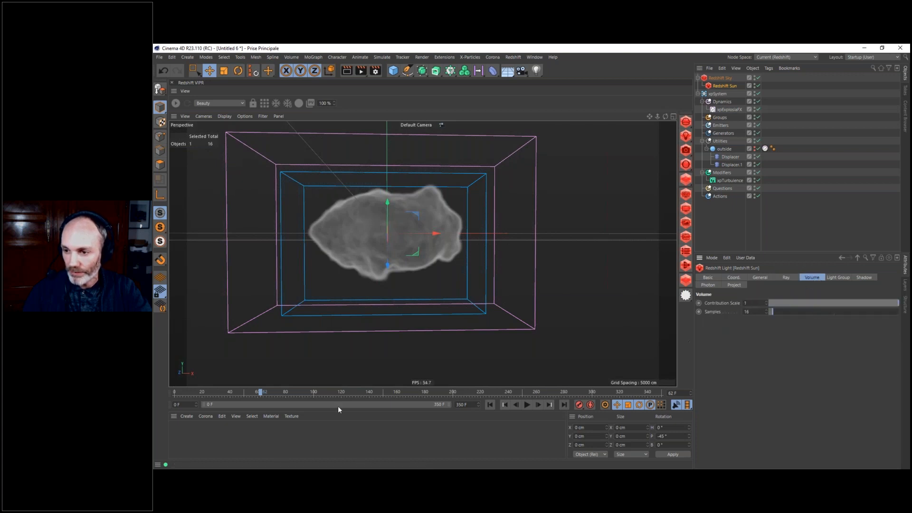
- Create a Redshift Volume material and assign it to xpExplosiaFX
left_click(187, 416)
mouse_move(218, 346)
mouse_move(292, 347)
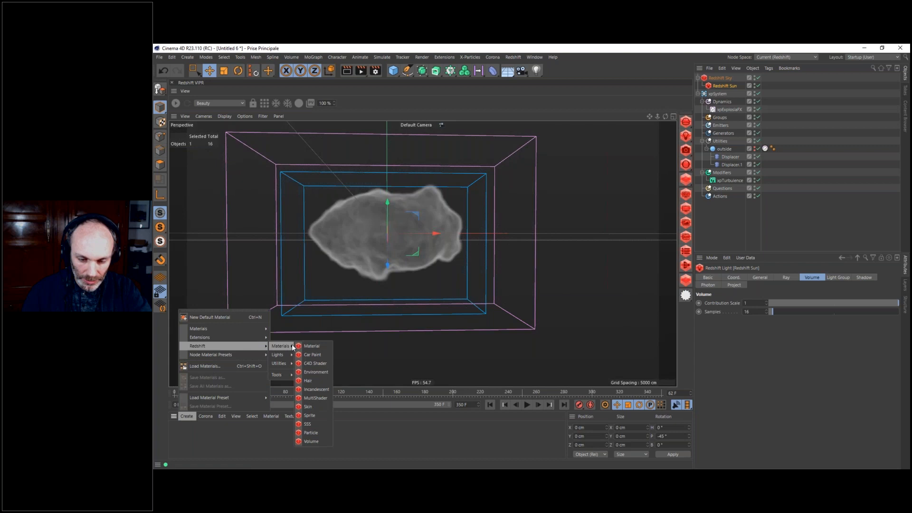
left_click(311, 441)
left_click_drag(189, 429, 764, 108)
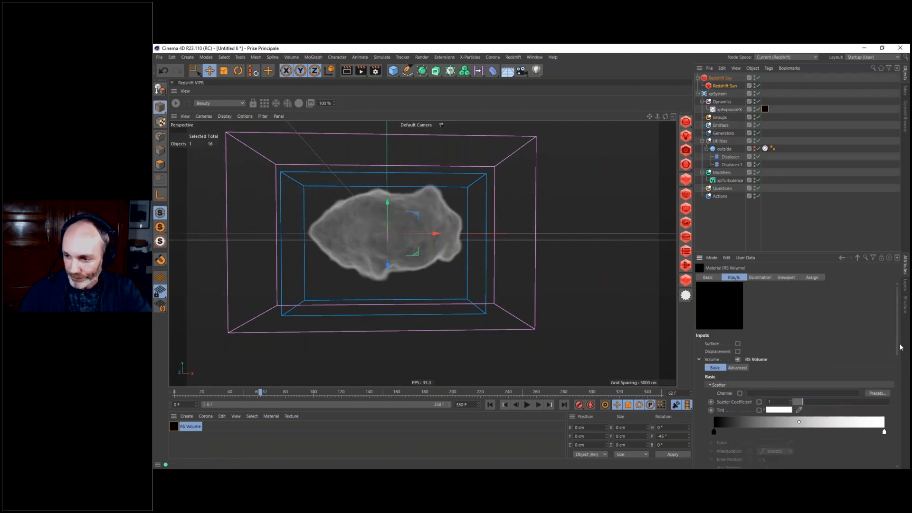
- Set the RS Volume material's Scatter channel to the ExplosiaFX Smoke preset
left_click(877, 394)
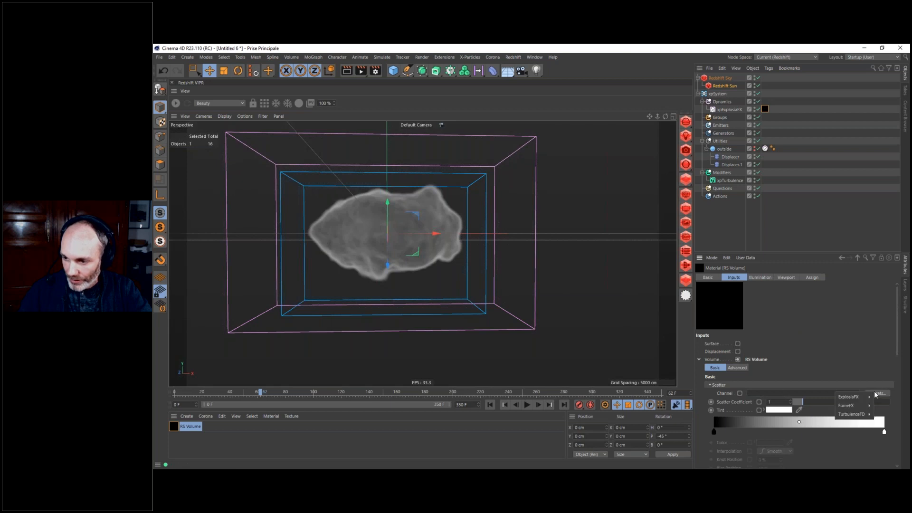
mouse_move(857, 401)
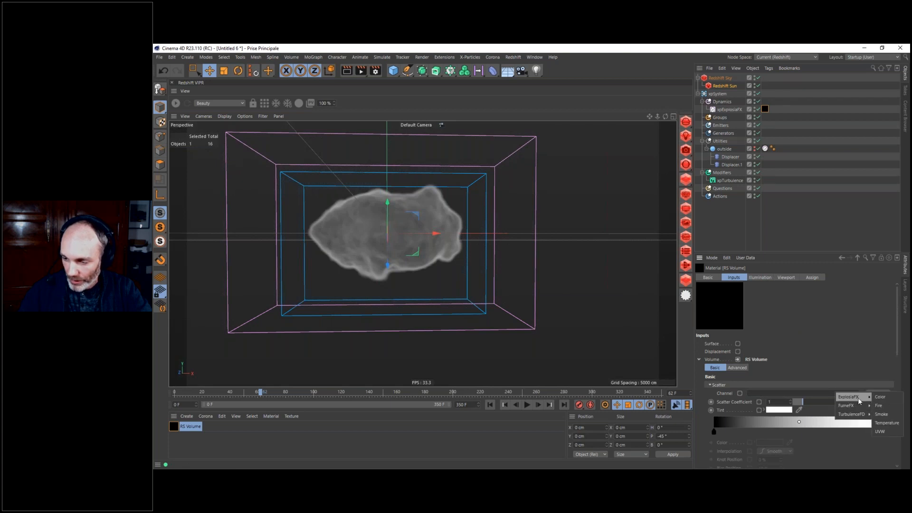
left_click(883, 415)
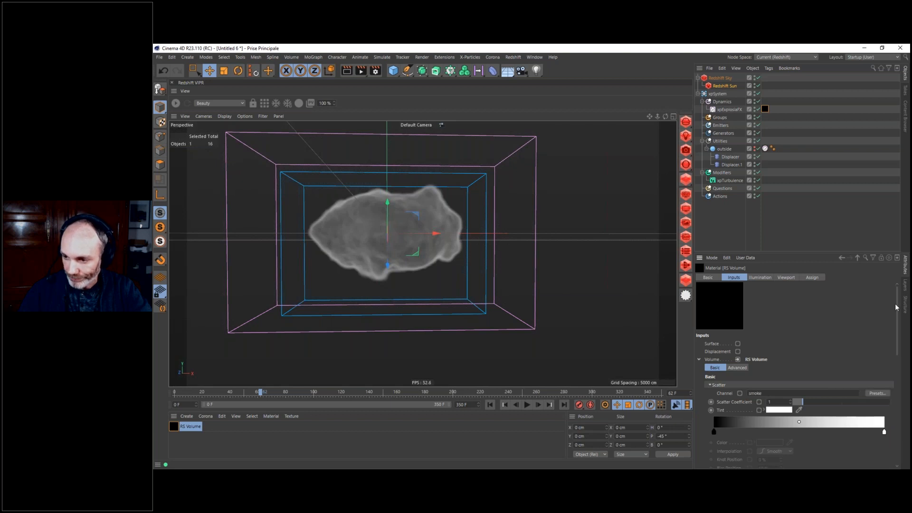
- Start the Redshift viewport render and frame the smoke closely against the sky
left_click_drag(415, 250, 358, 204, "alt")
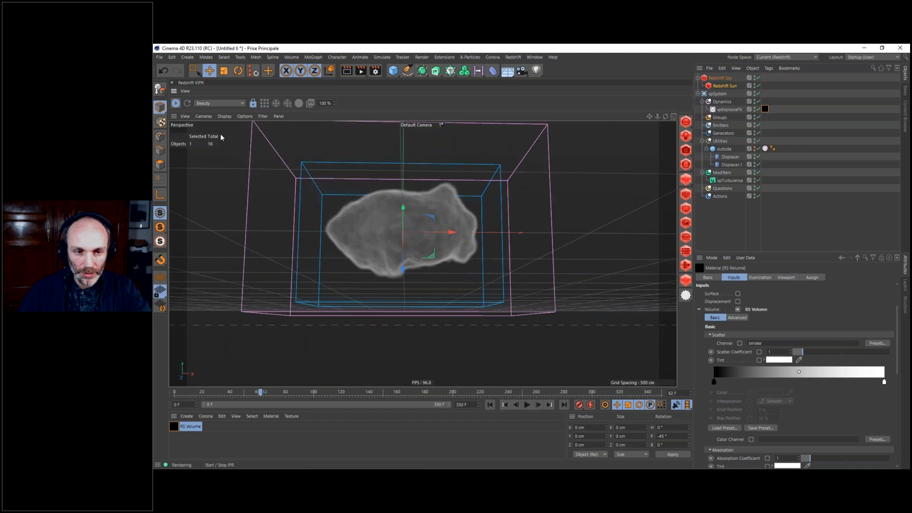
left_click(175, 103)
right_click_drag(427, 232, 482, 257, "alt")
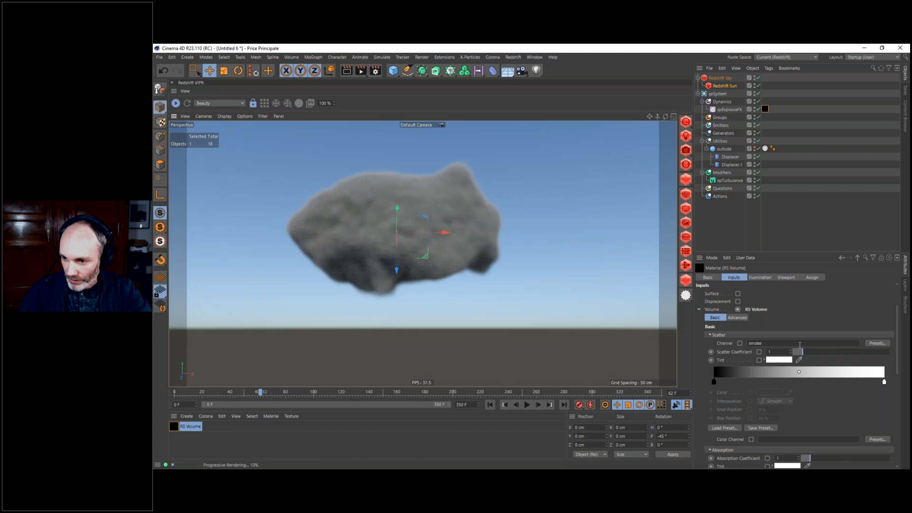
- Set the RS Volume material's Scatter Coefficient to 2.4 and its Density Remap Range New Max to 0.22
left_click_drag(811, 354, 816, 351)
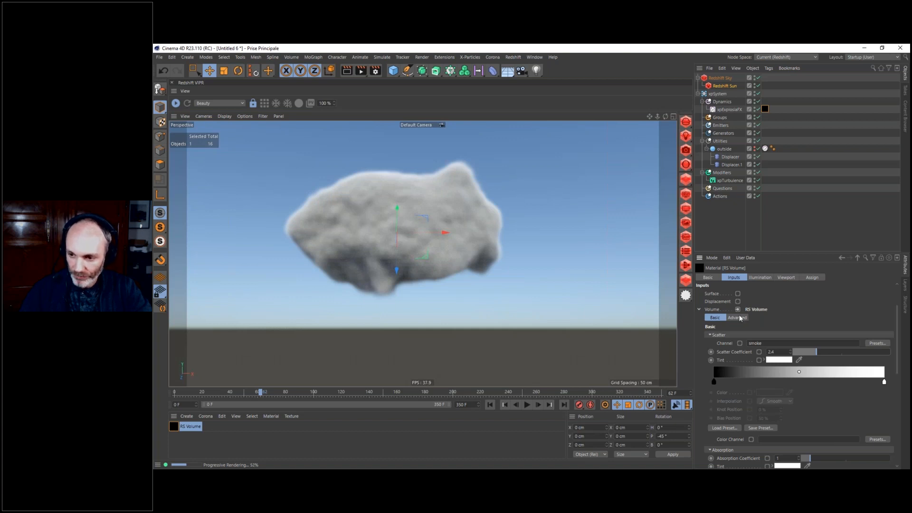
left_click(740, 317)
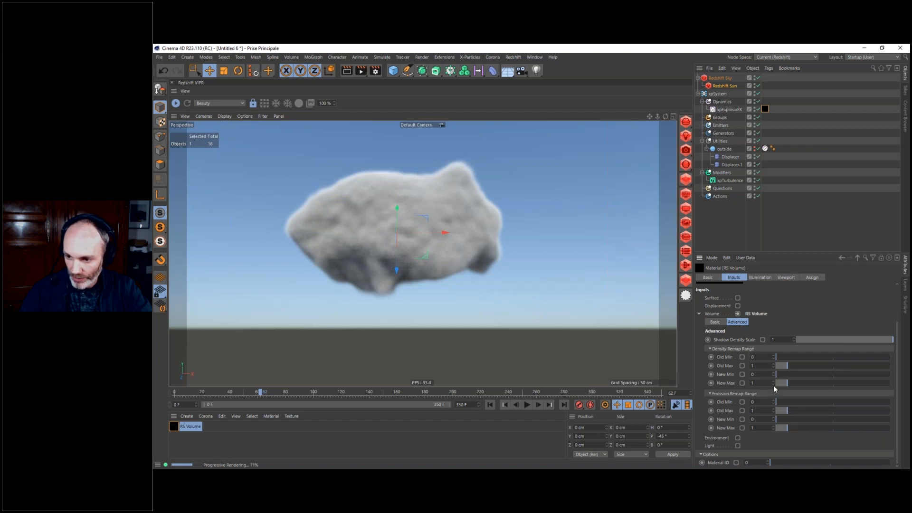
left_click_drag(781, 383, 779, 382)
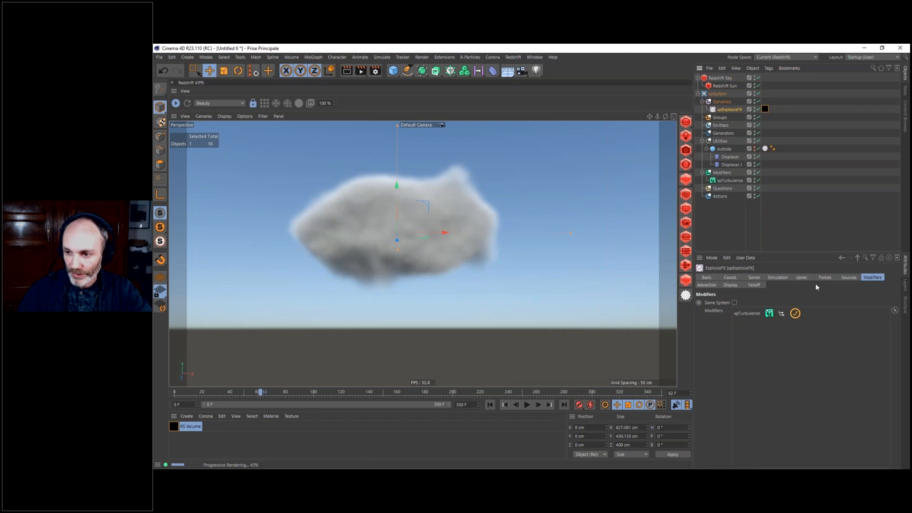
- Enable Upres on xpExplosiaFX and stop the Redshift viewport render
left_click(803, 277)
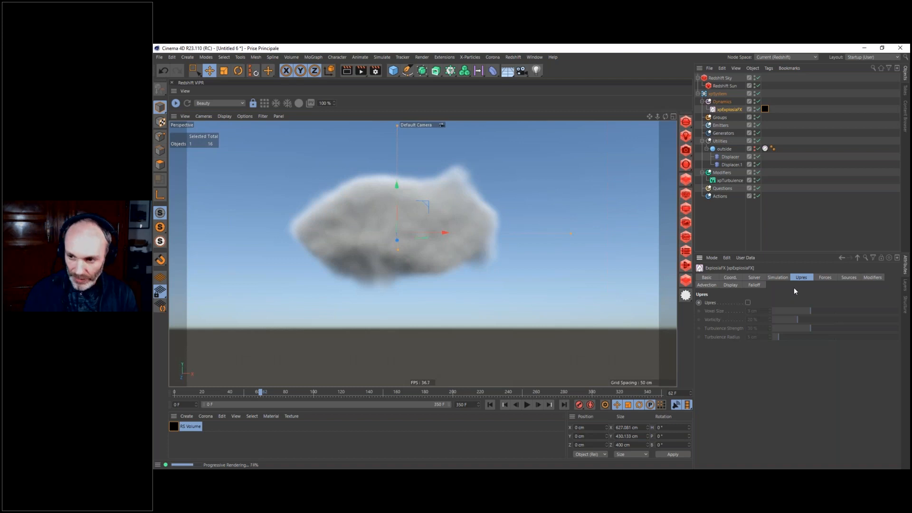
left_click(748, 302)
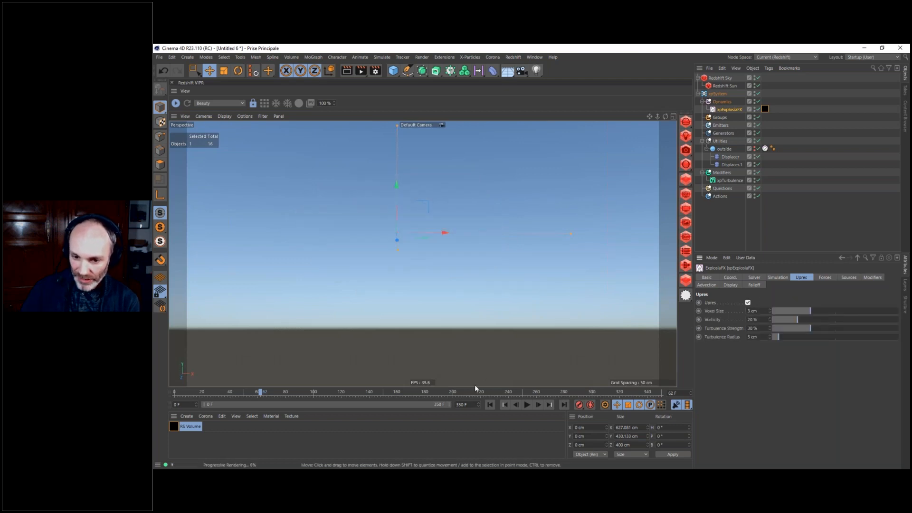
left_click(177, 103)
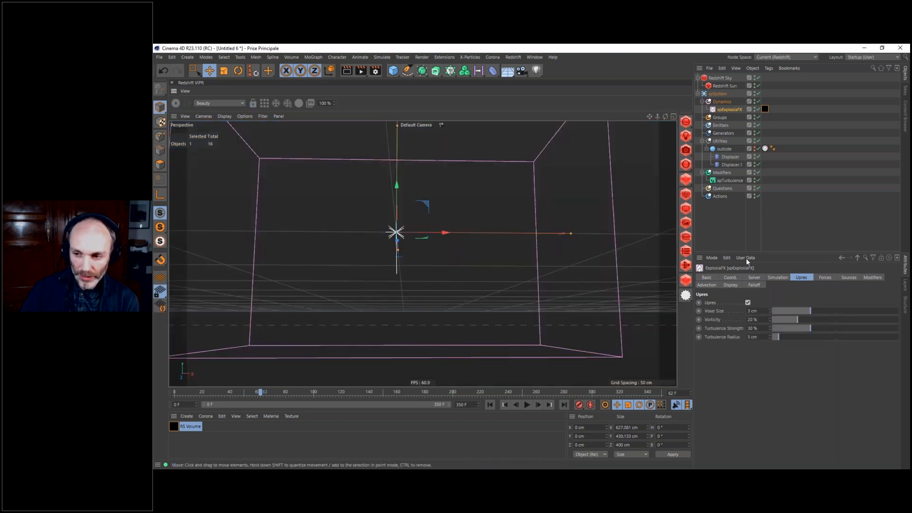
left_click(755, 278)
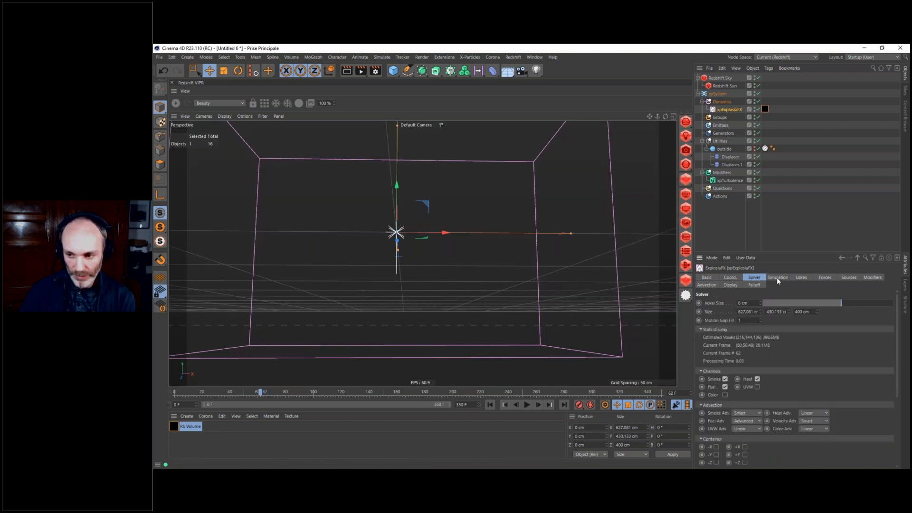
left_click(804, 277)
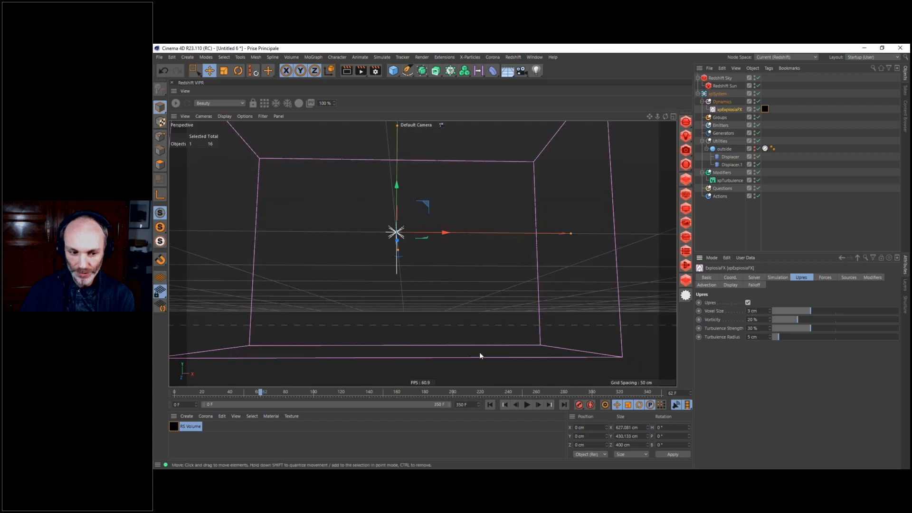
- Play the upres smoke simulation from the start to about frame 16, then rewind to frame 0
left_click(490, 404)
left_click(527, 405)
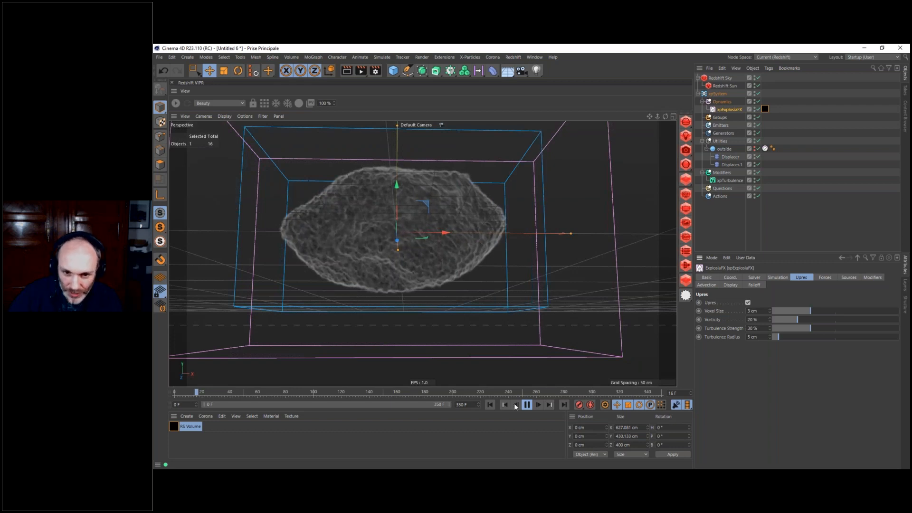
left_click(527, 405)
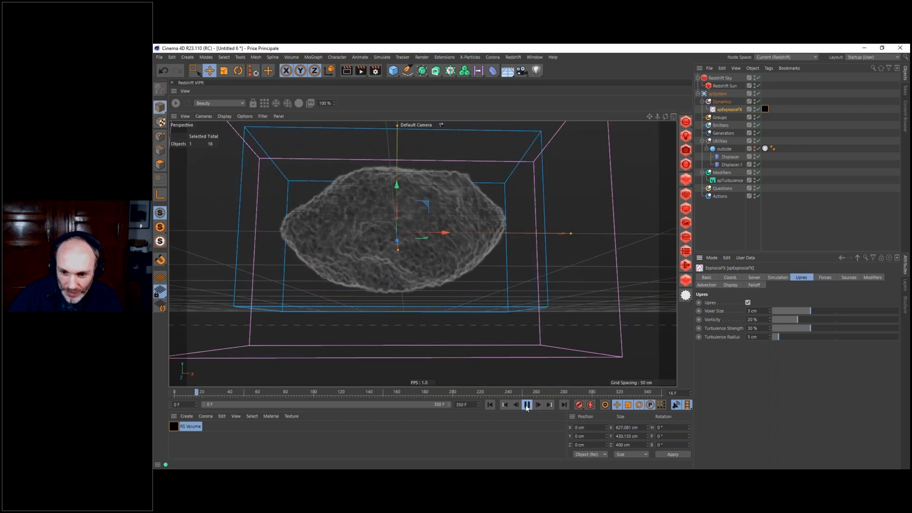
left_click(489, 405)
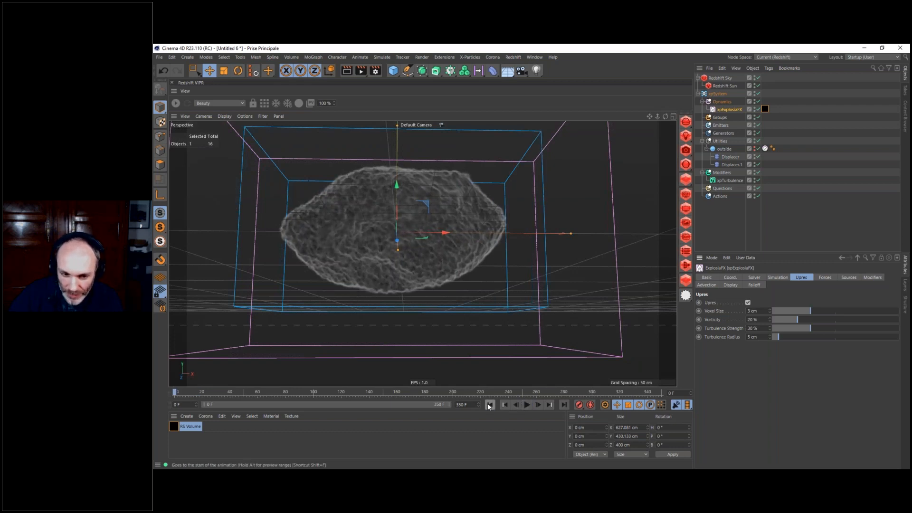
- Set the Upres Turbulence Radius of xpExplosiaFX to 15 cm
left_click(755, 337)
type("15")
key("Return")
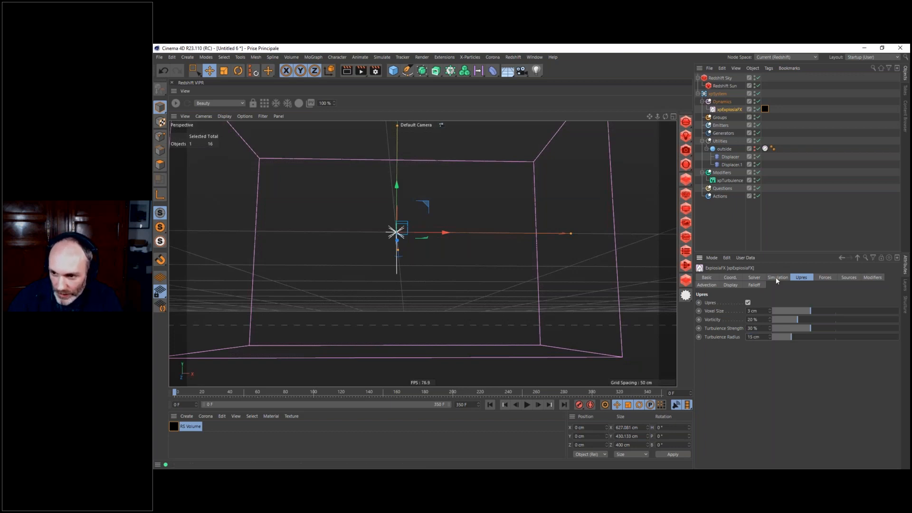
- Set the Turbulence Radius in the Simulation settings of xpExplosiaFX to 30 cm
left_click(754, 278)
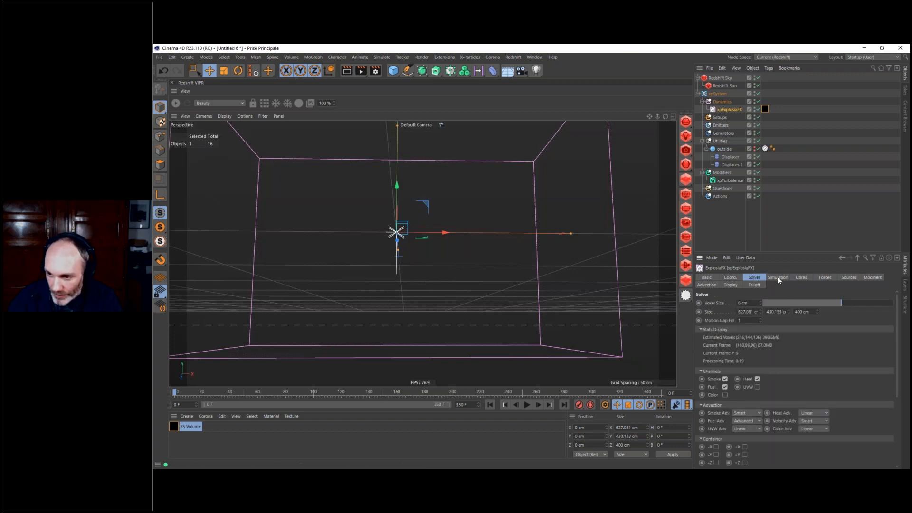
left_click(777, 278)
double_click(762, 382)
type("30")
key("Return")
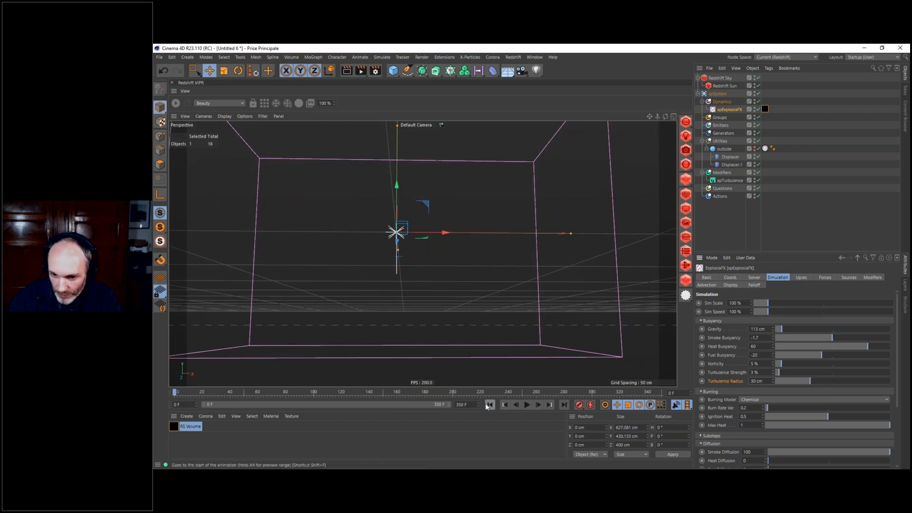
- Play the smoke simulation from the start to about frame 105 and frame the whole cloud
left_click(527, 404)
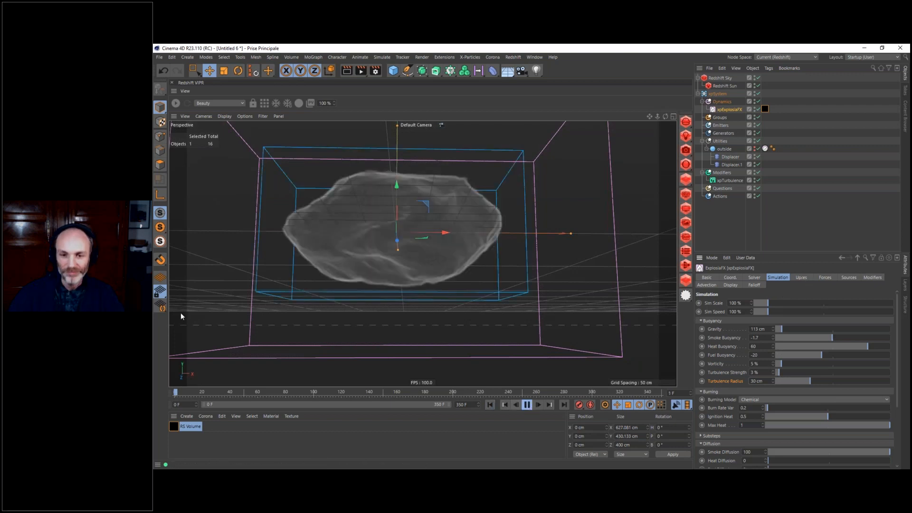
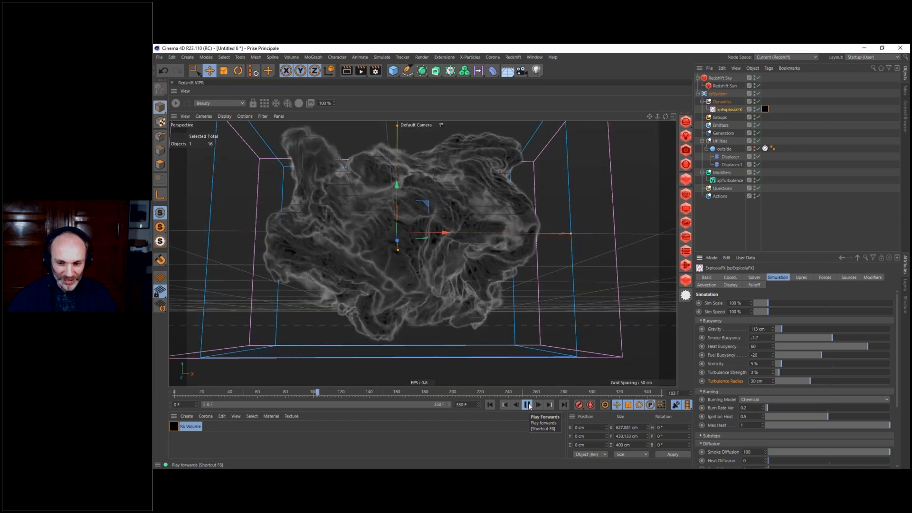
left_click(527, 405)
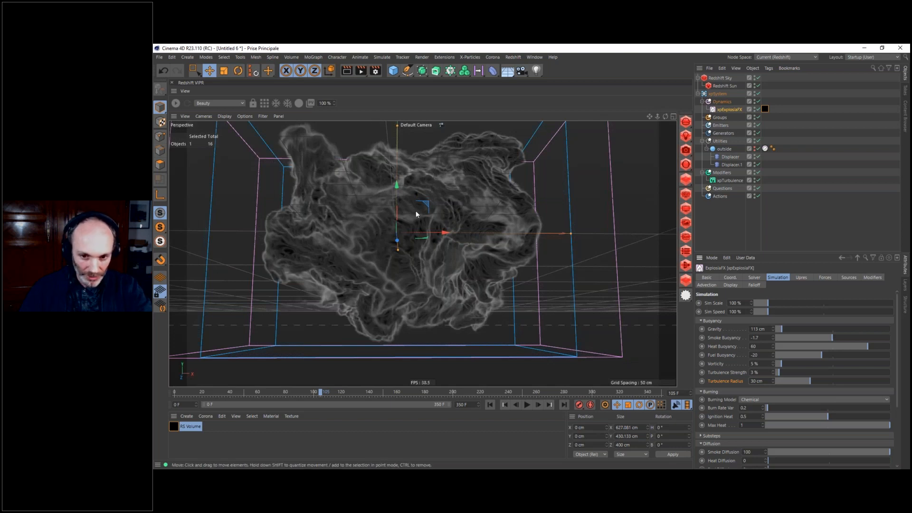
scroll(415, 210, "down", 5)
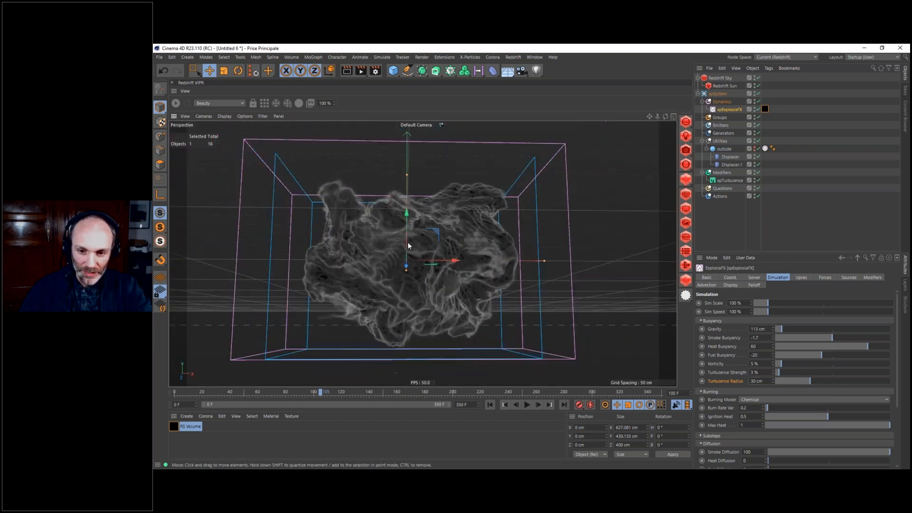
mouse_move(406, 240)
left_mouse_down("alt")
mouse_move(402, 248)
mouse_move(414, 229)
left_mouse_up("alt")
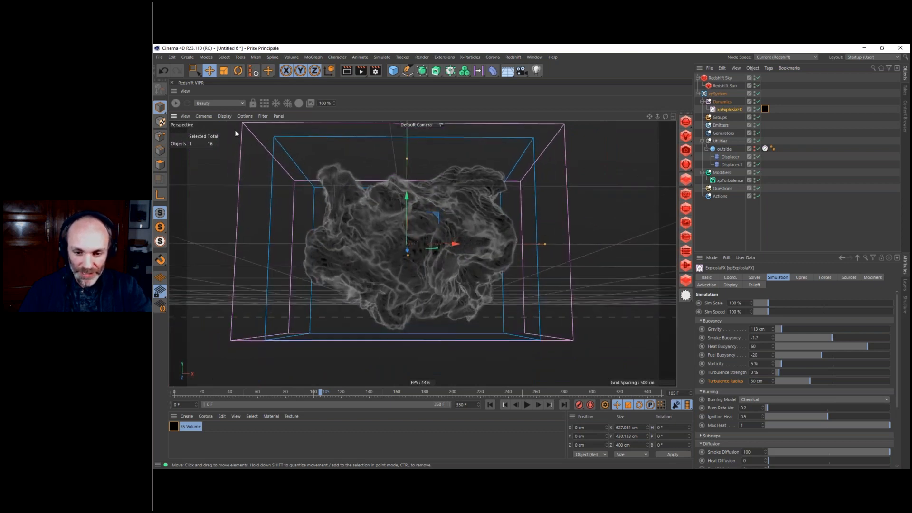
- Restart the Redshift viewport render and set the RS Volume material's Density Remap Range New Max to 0.05
left_click(179, 103)
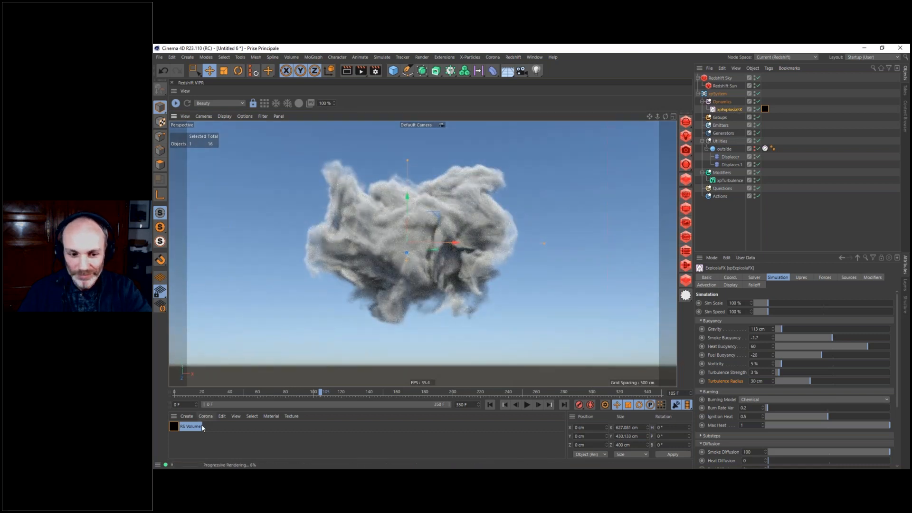
left_click(174, 427)
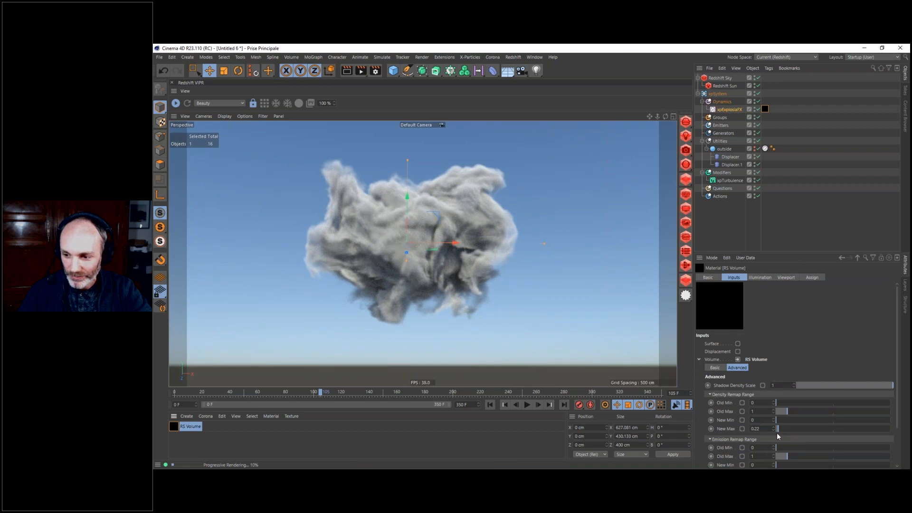
left_click(762, 428)
type("0.05")
key("Return")
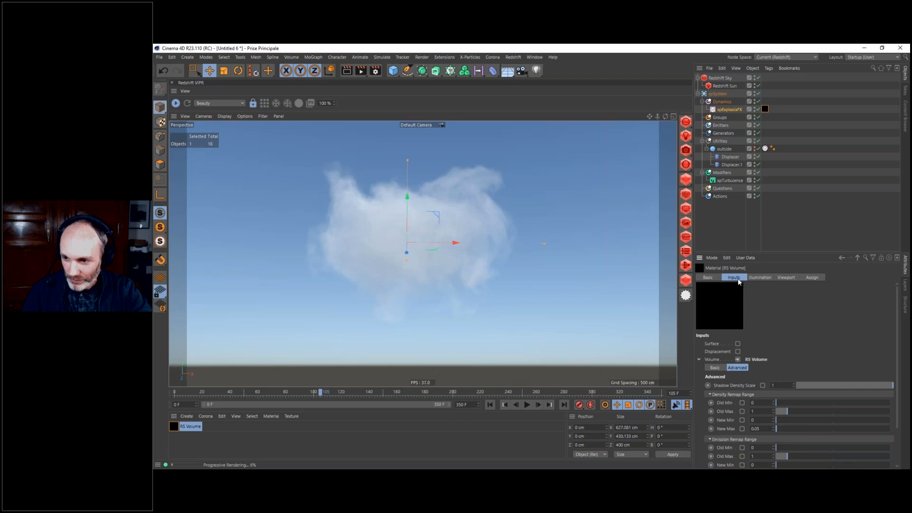
- In the RS Volume material's Basic volume settings, set the Absorption Coefficient to 1.43 and the Scatter Coefficient to 3
left_click(708, 278)
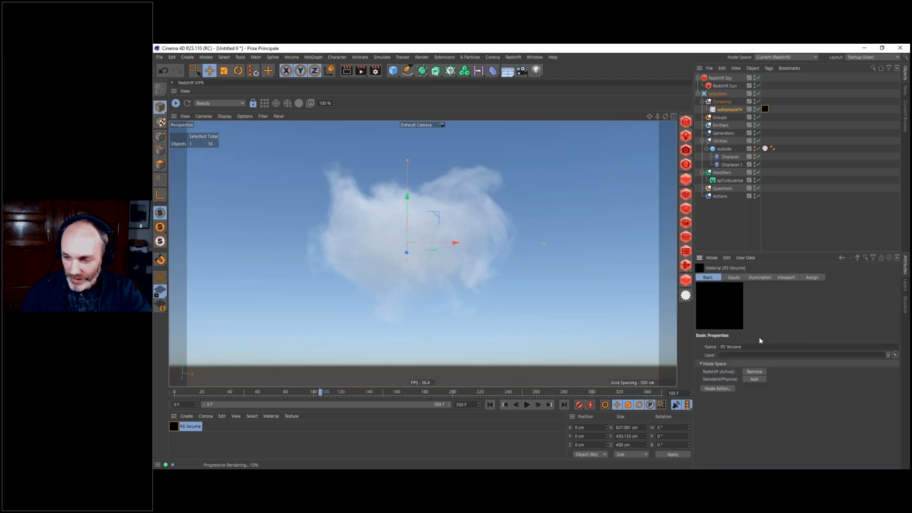
left_click(734, 278)
left_click(714, 367)
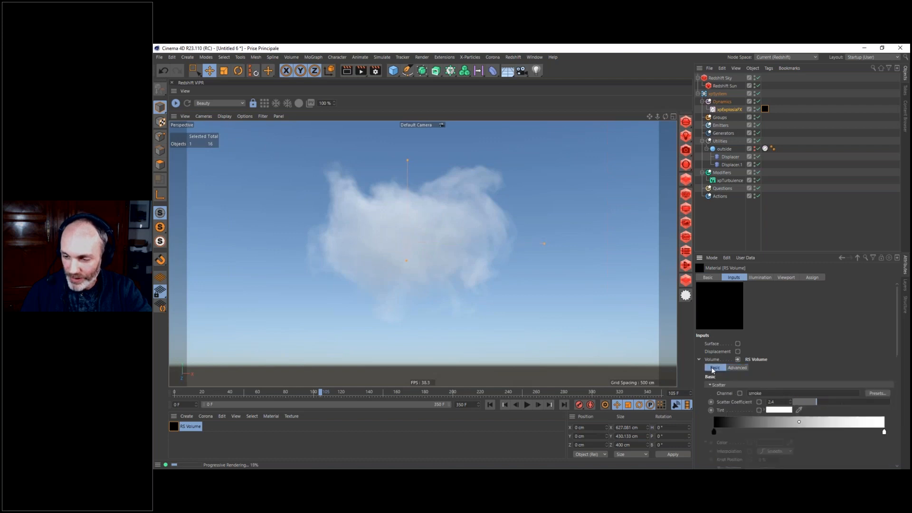
left_click_drag(899, 312, 900, 336)
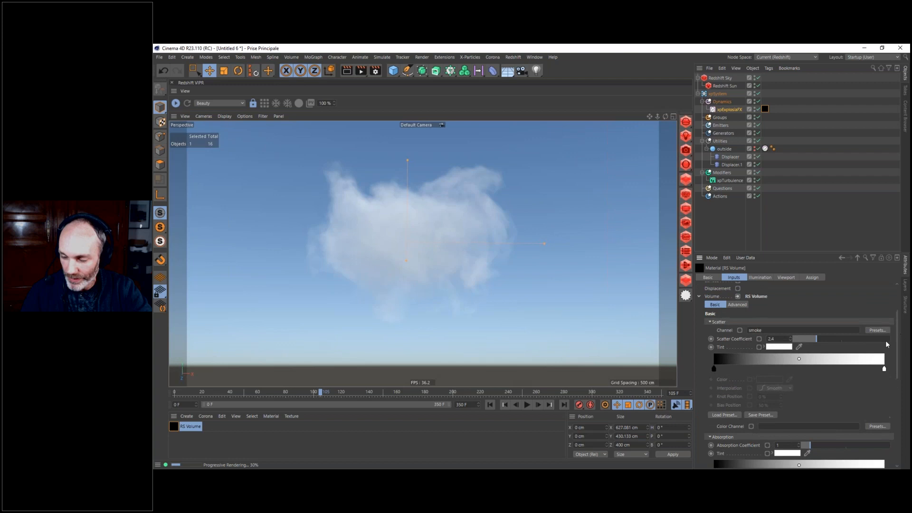
left_click(815, 447)
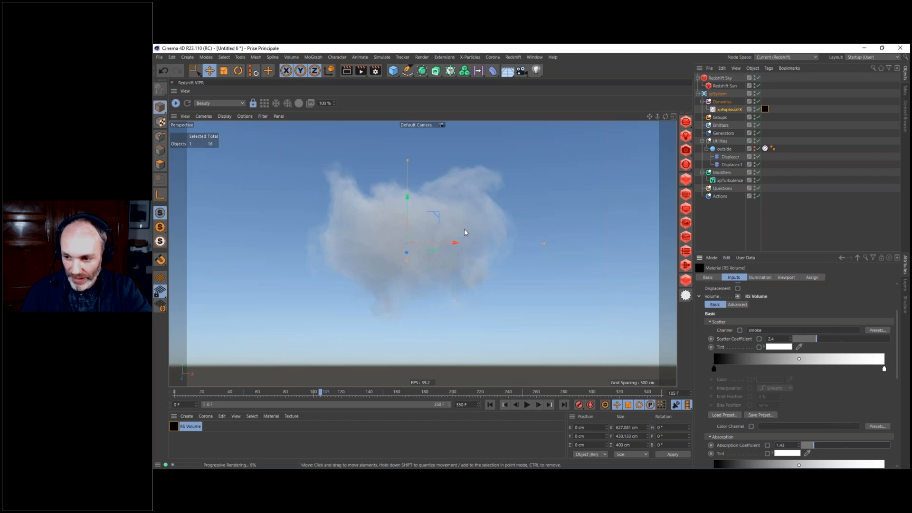
left_click(188, 104)
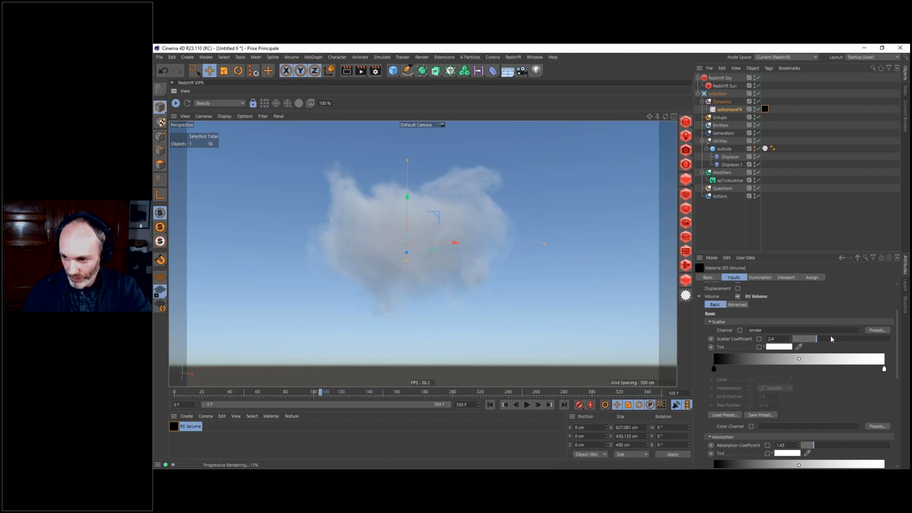
mouse_move(816, 338)
left_mouse_down()
mouse_move(808, 338)
mouse_move(822, 339)
left_mouse_up()
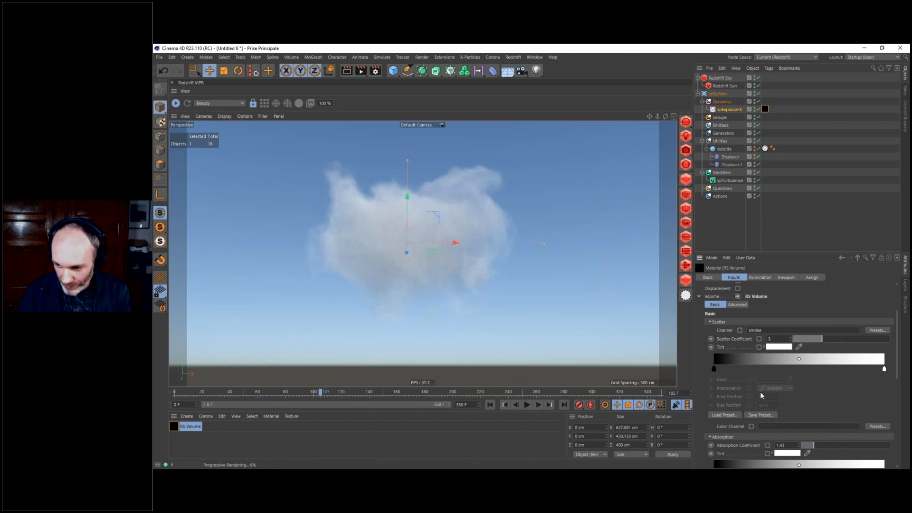
- Raise the RS Volume material's Scatter Coefficient to 5.14 and Absorption Coefficient to 2.44, and stop the viewport render
left_click_drag(807, 445, 820, 446)
left_click_drag(841, 339, 834, 337)
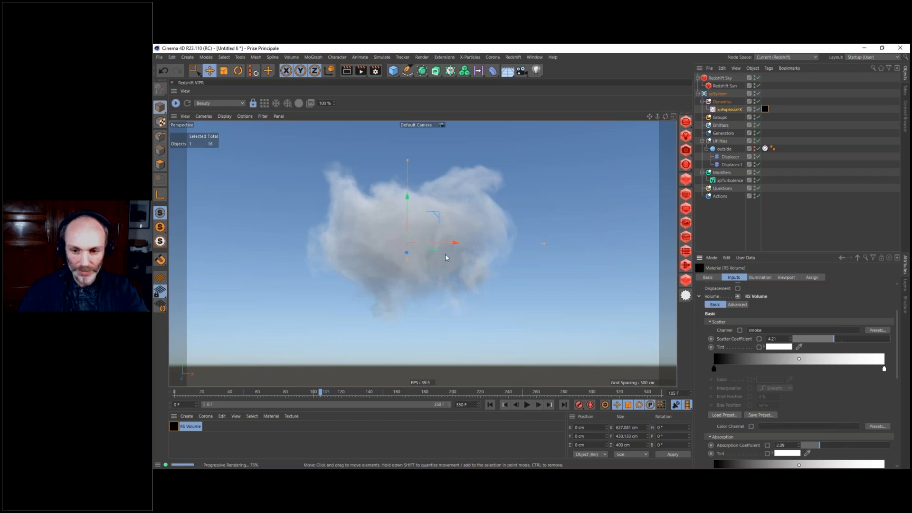
left_click_drag(409, 236, 423, 228, "alt")
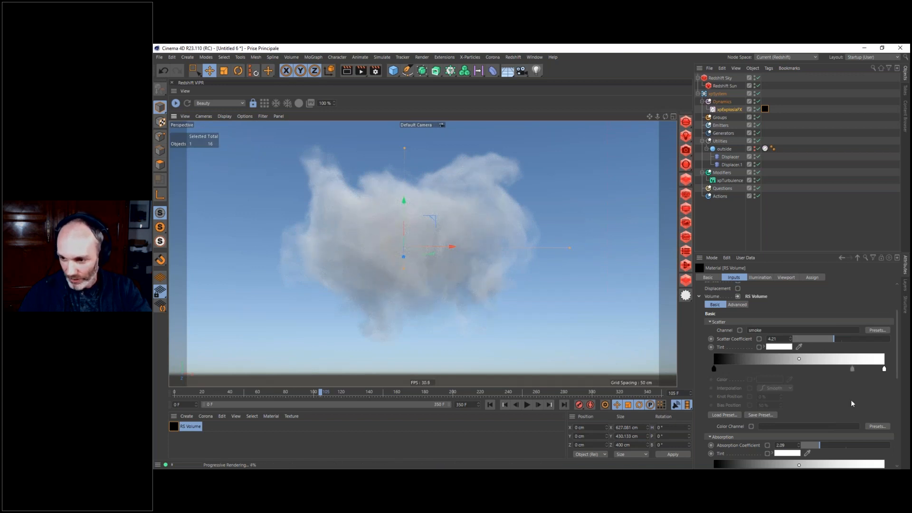
left_click(843, 339)
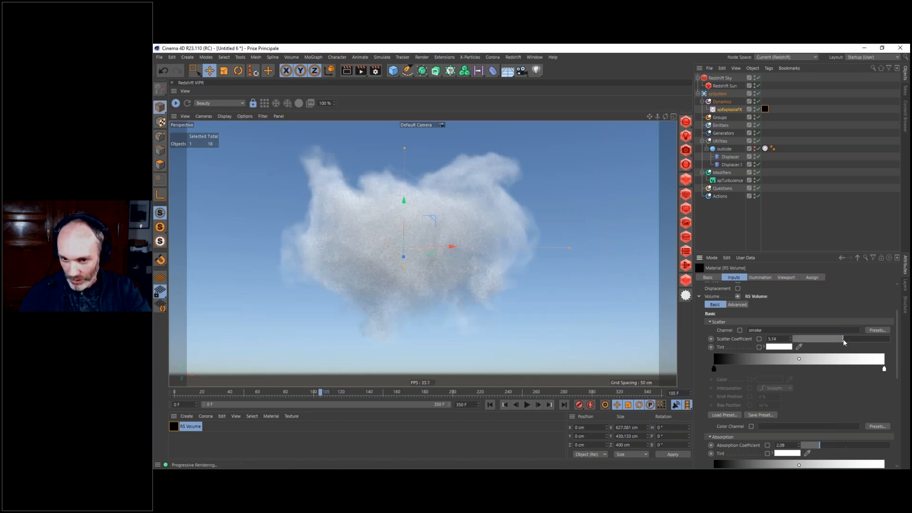
left_click_drag(820, 446, 823, 444)
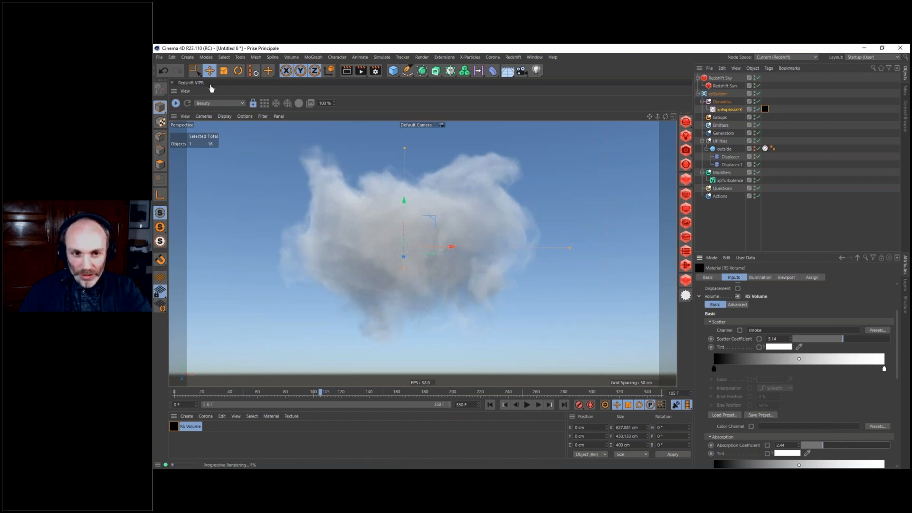
left_click(176, 104)
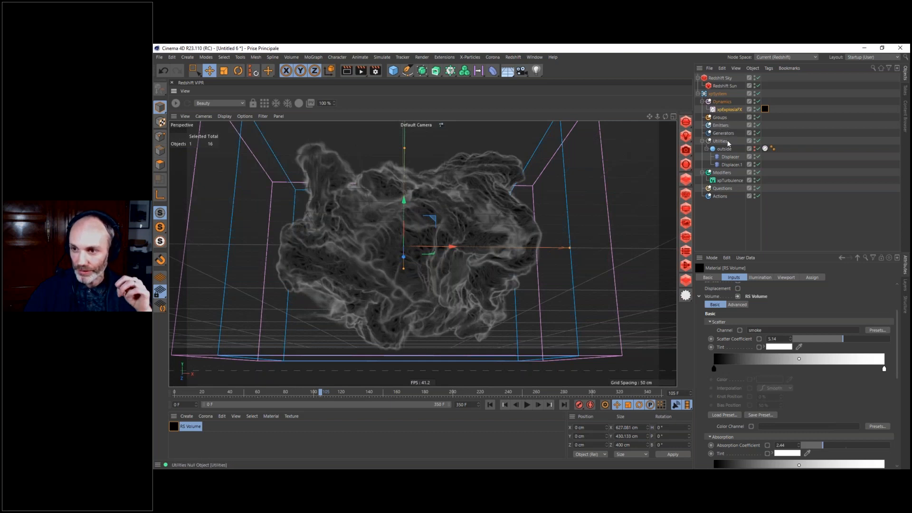
- Add an xpCache object to the X-Particles Utilities and set its EFX Format to OpenVDB
left_click(720, 141)
left_click(753, 312)
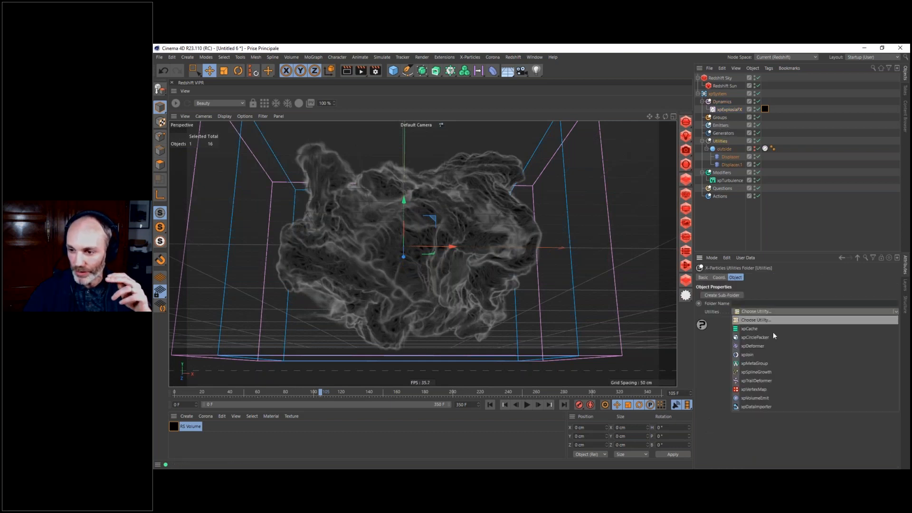
left_click(744, 330)
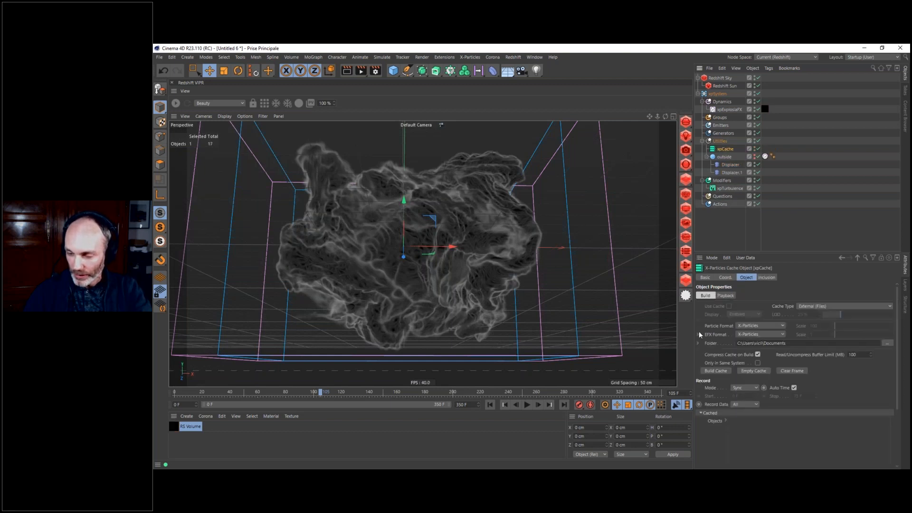
left_click(750, 335)
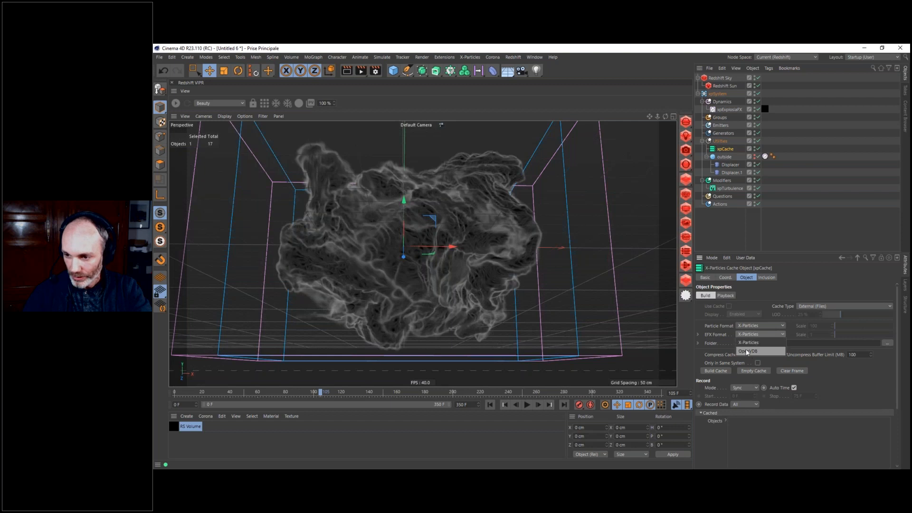
left_click(745, 349)
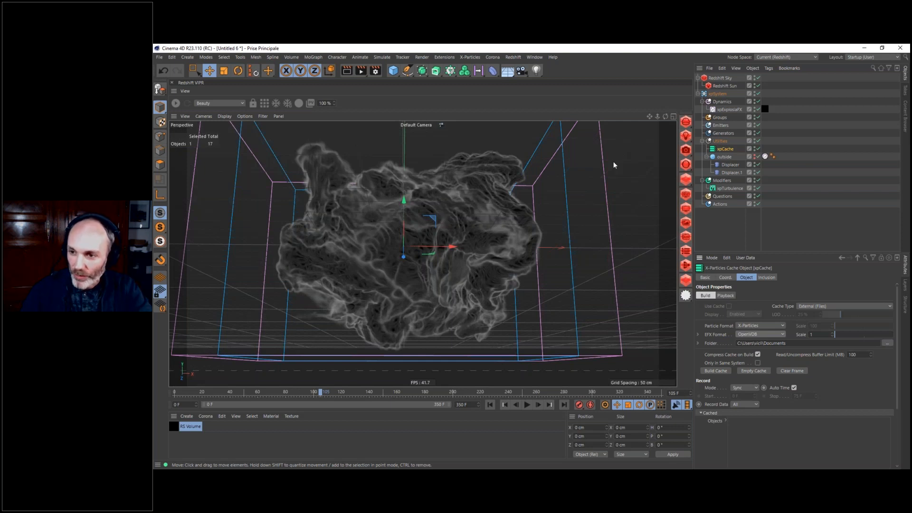
- Disable the xpTurbulence modifier and set the current smoke as the initial state of xpExplosiaFX
left_click(729, 189)
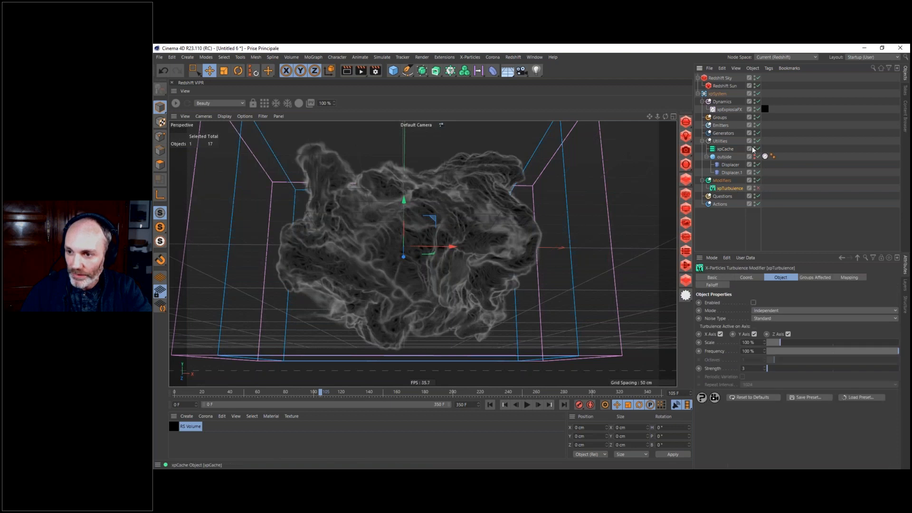
left_click(725, 110)
left_click(754, 278)
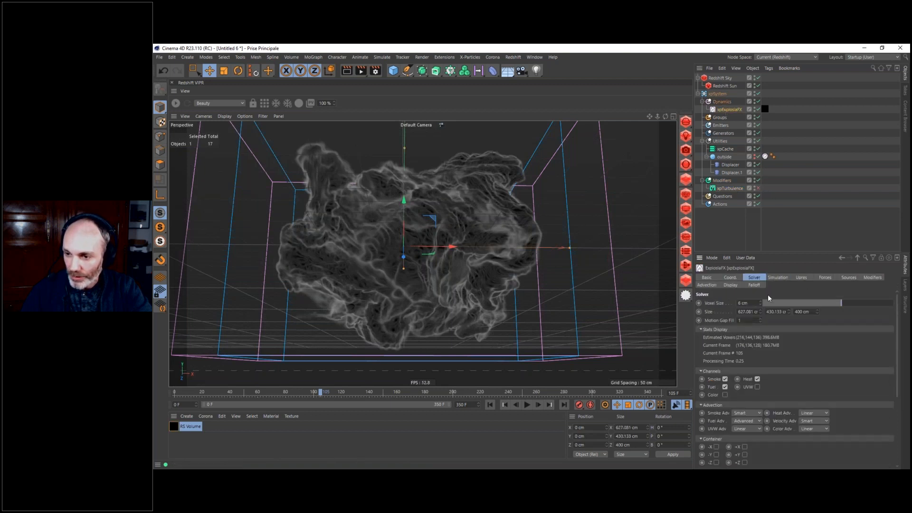
left_click_drag(897, 338, 897, 404)
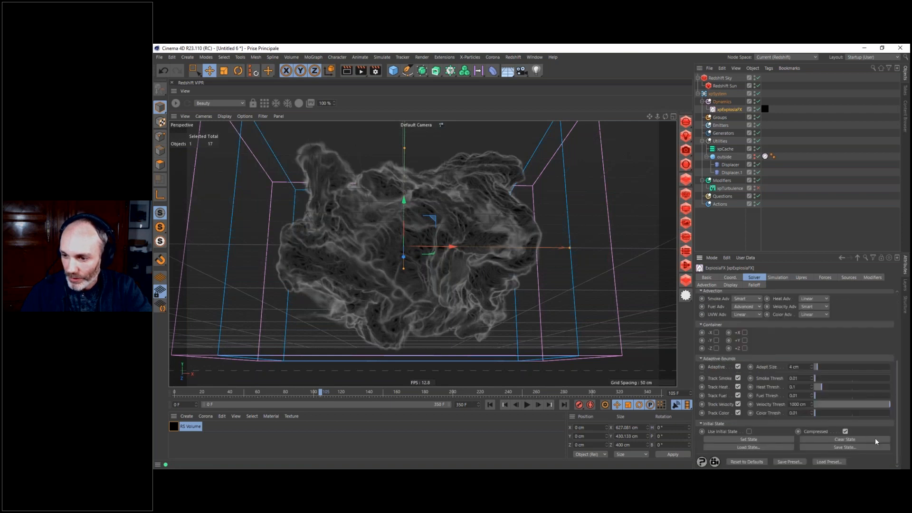
left_click(750, 439)
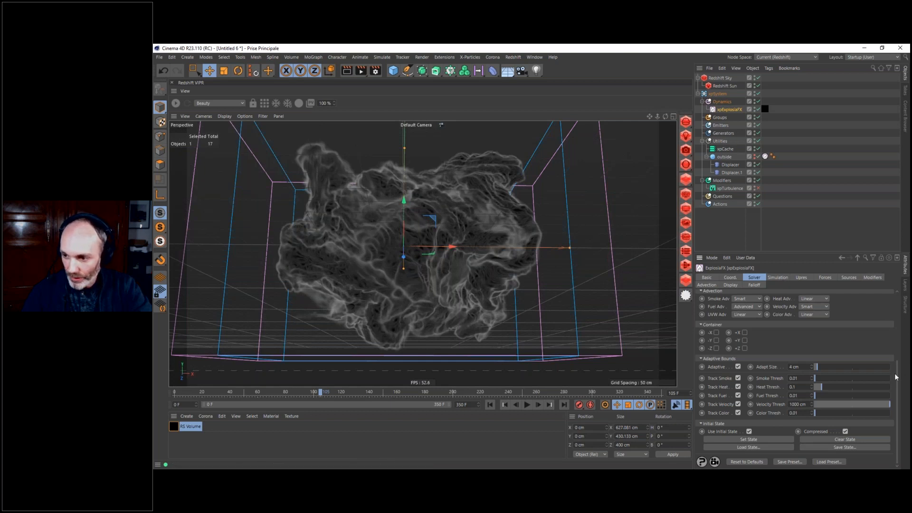
- Review the Simulation and Upres settings of xpExplosiaFX and play the simulation from the start to about frame 27
scroll(896, 376, "up", 5)
left_click(778, 278)
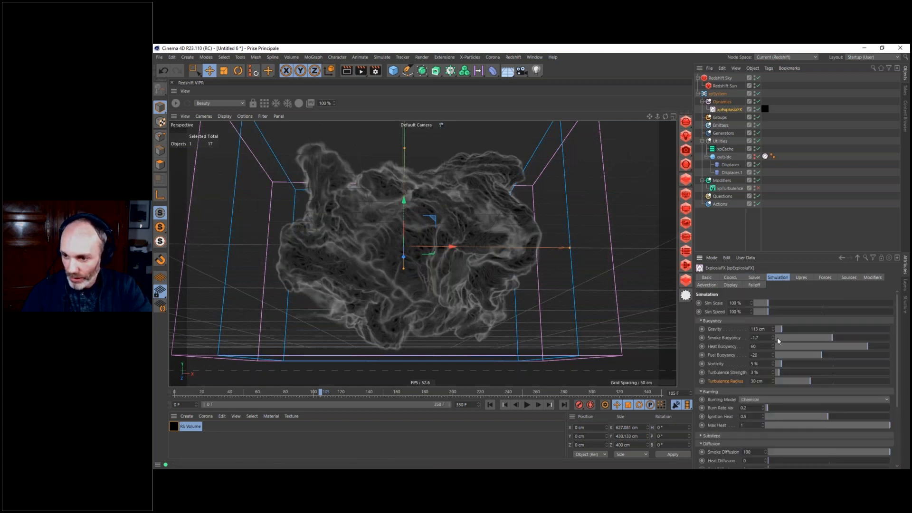
left_click(801, 278)
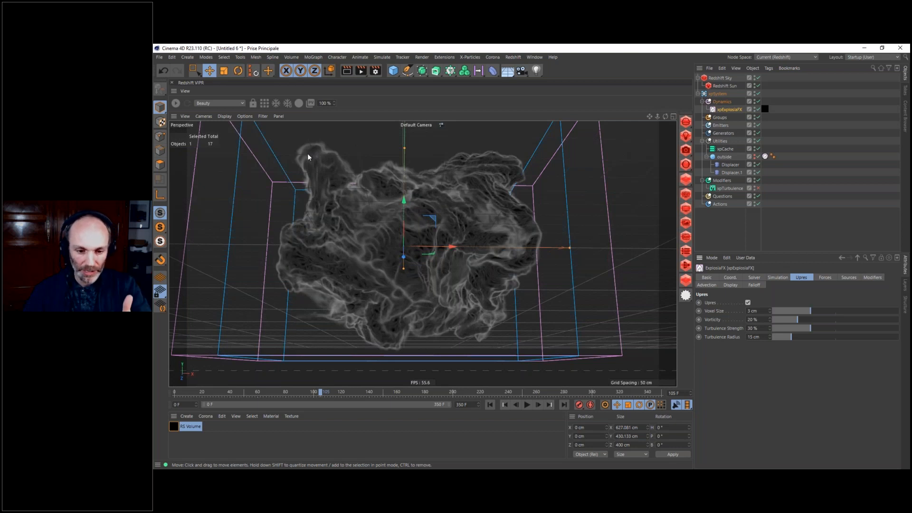
left_click(493, 405)
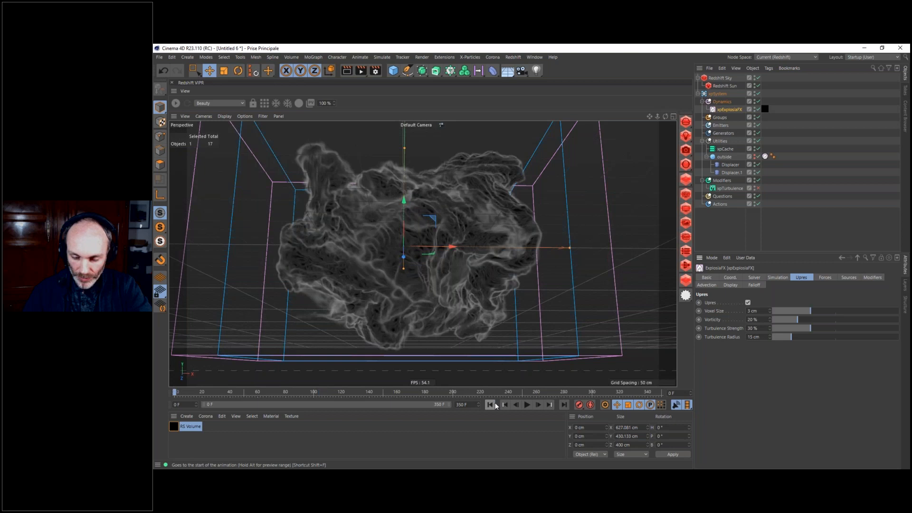
left_click(527, 404)
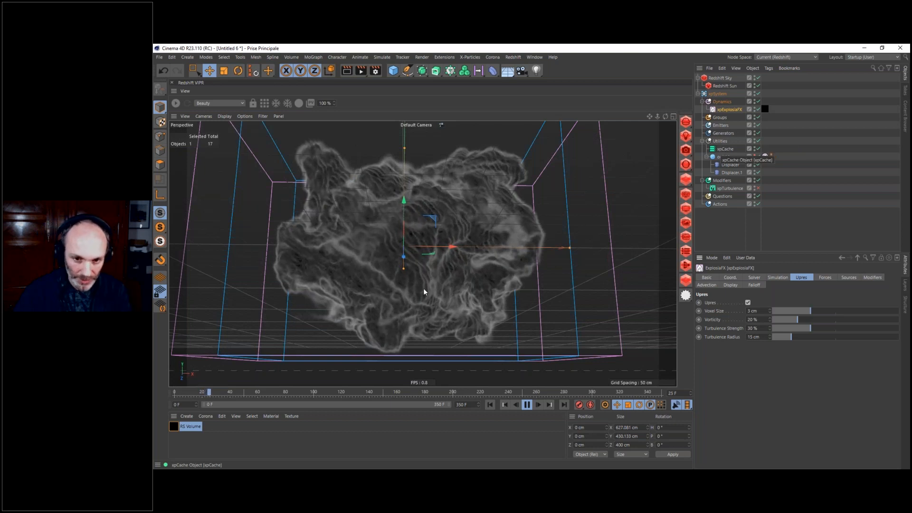
left_click(527, 405)
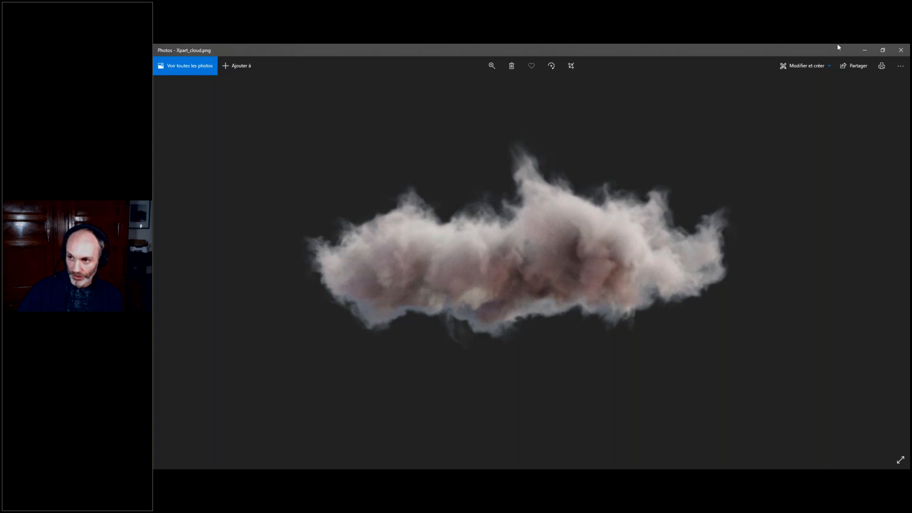
- Close the Xpart_cloud.png image, switch to the open cloud_Xpart_cloner.c4d project and examine the settings of its Cloner
left_click(901, 50)
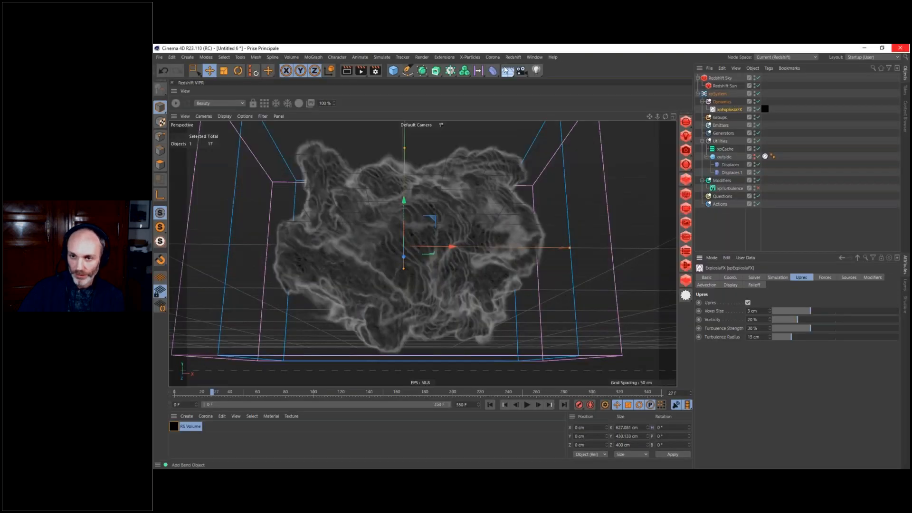
left_click(535, 57)
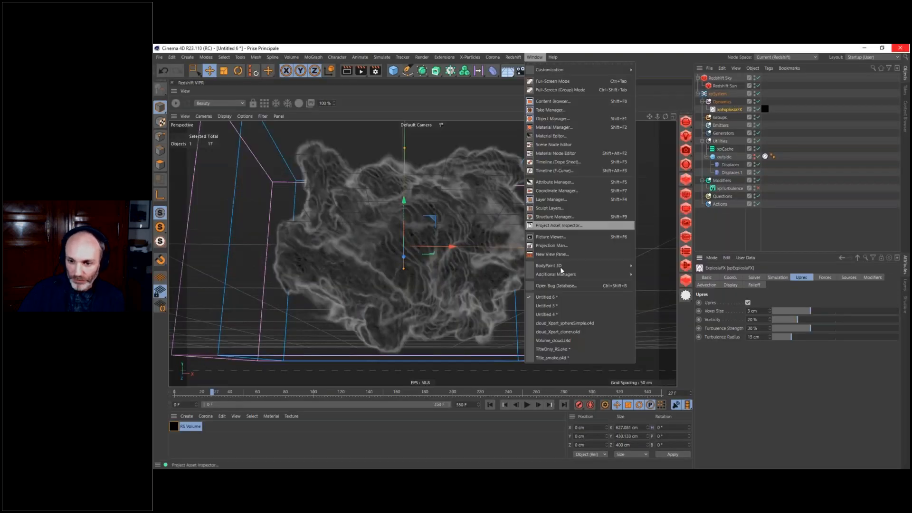
left_click(558, 332)
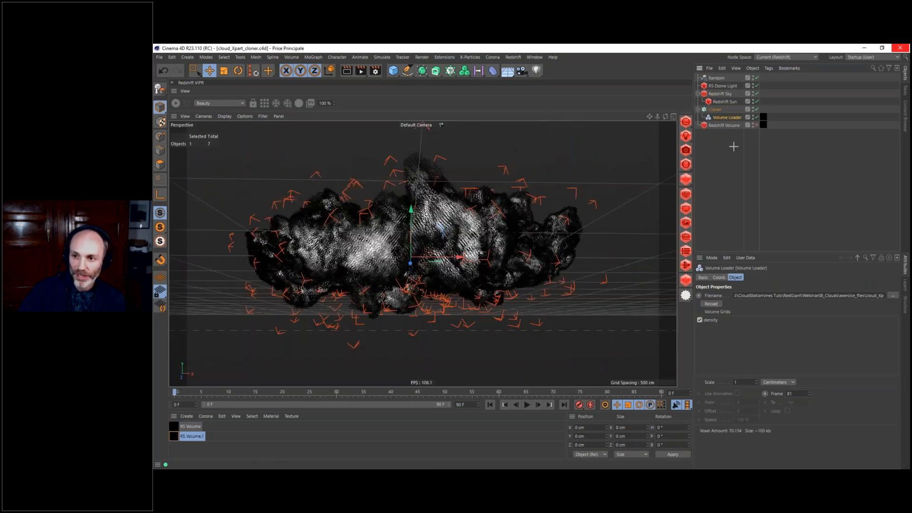
left_click(715, 110)
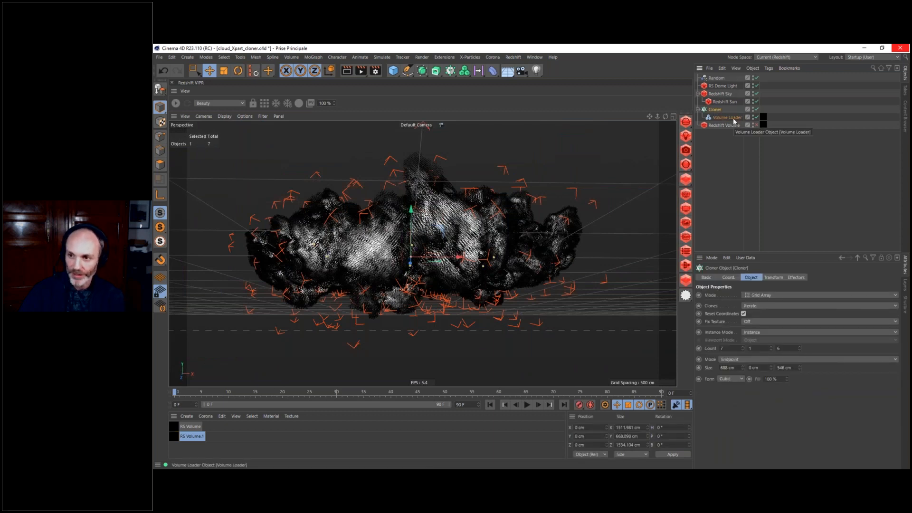
left_click(726, 138)
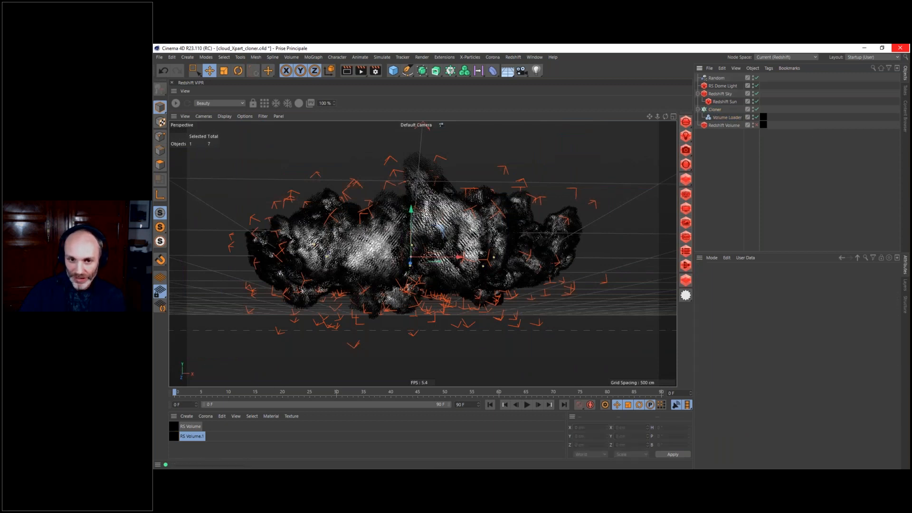
- Try to render the cloned cloud with Redshift, first in the viewport and again in the Redshift RenderView window
left_click(175, 103)
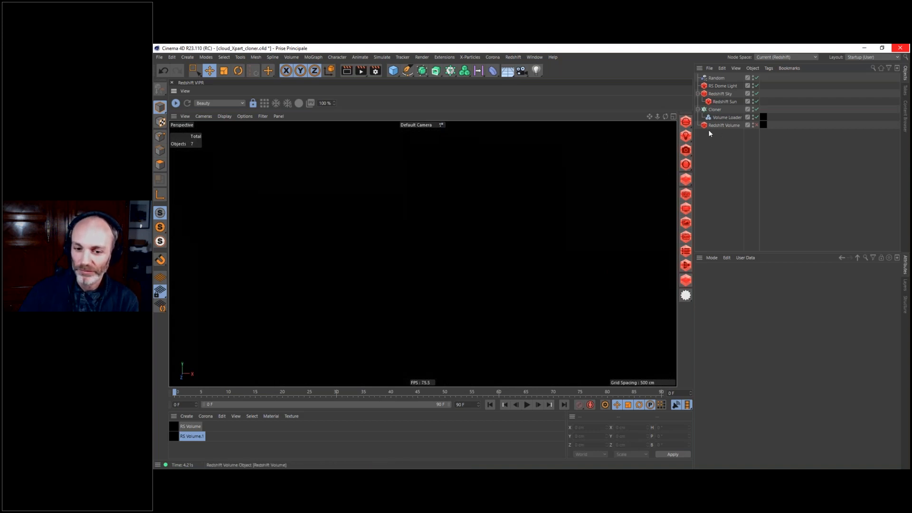
left_click(176, 103)
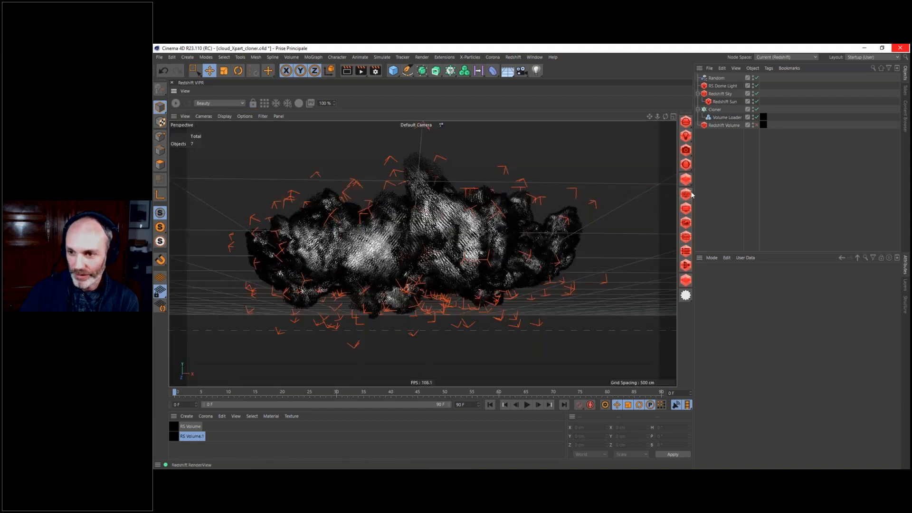
left_click(685, 194)
left_click_drag(639, 175, 657, 137)
mouse_move(239, 136)
left_mouse_down()
mouse_move(218, 141)
mouse_move(244, 138)
left_mouse_up()
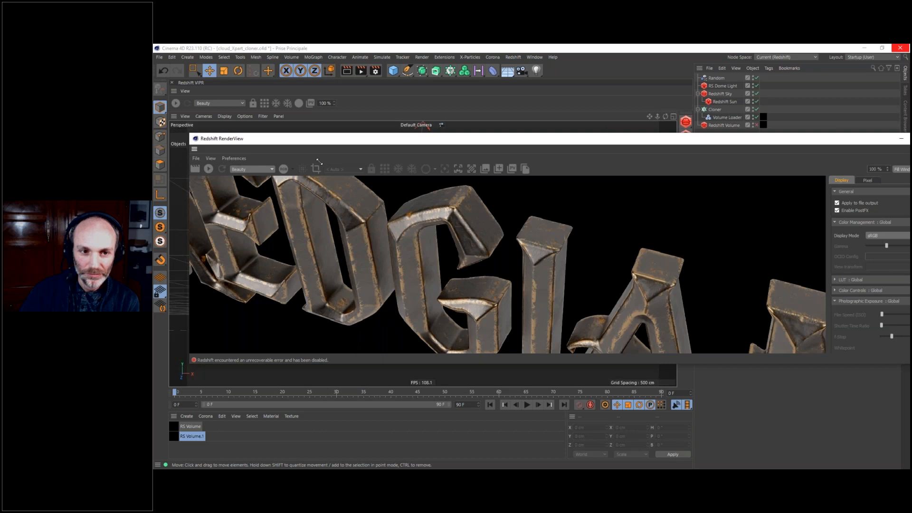
left_click_drag(320, 162, 472, 123)
left_click_drag(588, 132, 339, 128)
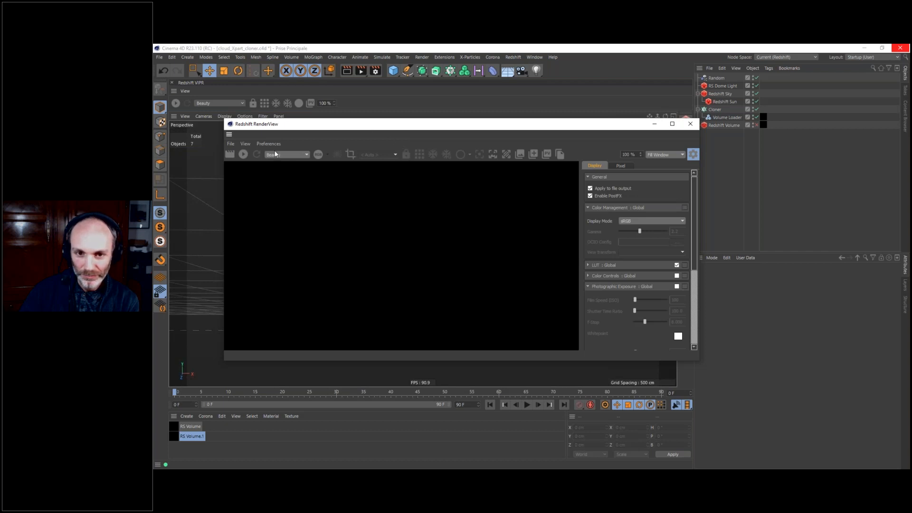
left_click(244, 155)
mouse_move(412, 124)
left_mouse_down()
mouse_move(387, 123)
mouse_move(391, 134)
mouse_move(404, 130)
left_mouse_up()
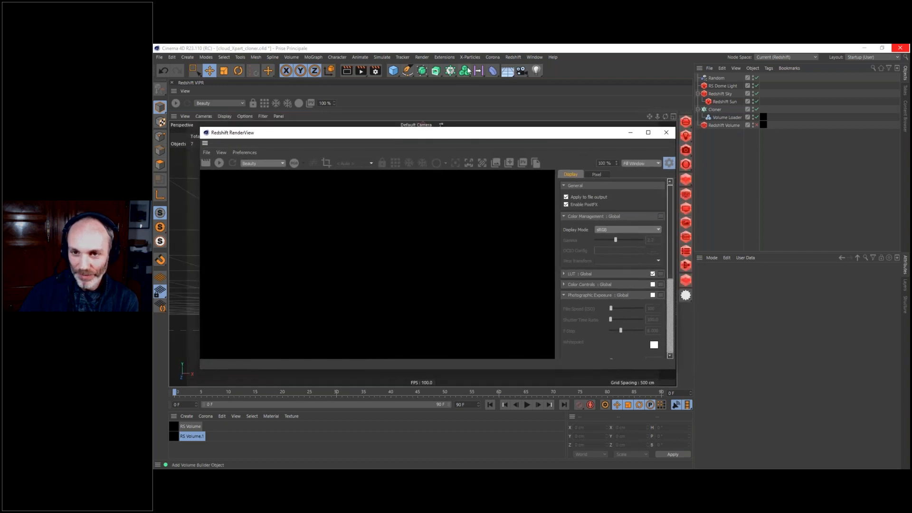
left_click(535, 57)
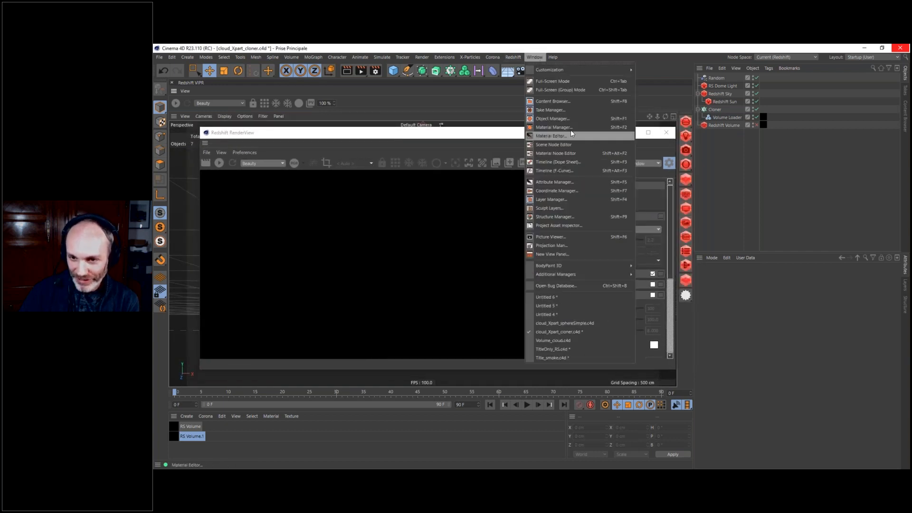
left_click(347, 142)
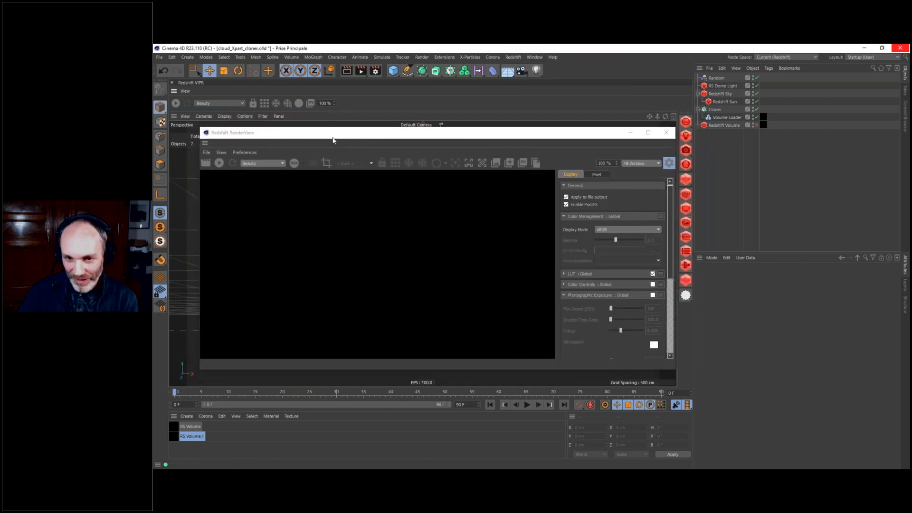
left_click_drag(325, 138, 330, 107)
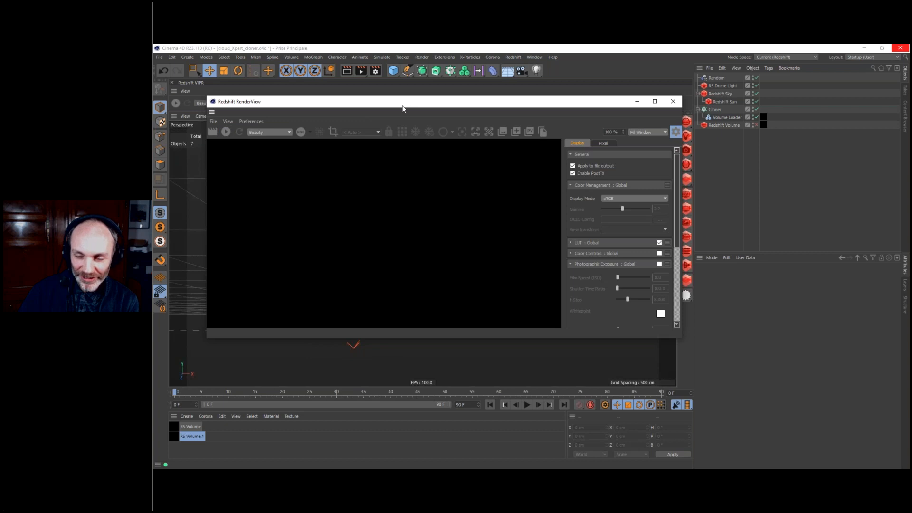
left_click_drag(402, 108, 378, 134)
- Close the Redshift RenderView window and switch to the open Untitled 6 project
left_click(534, 57)
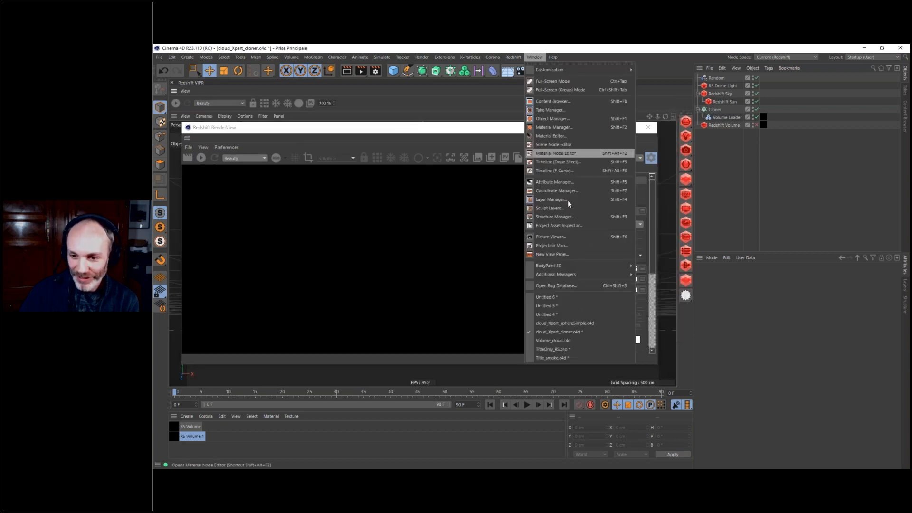
left_click(550, 299)
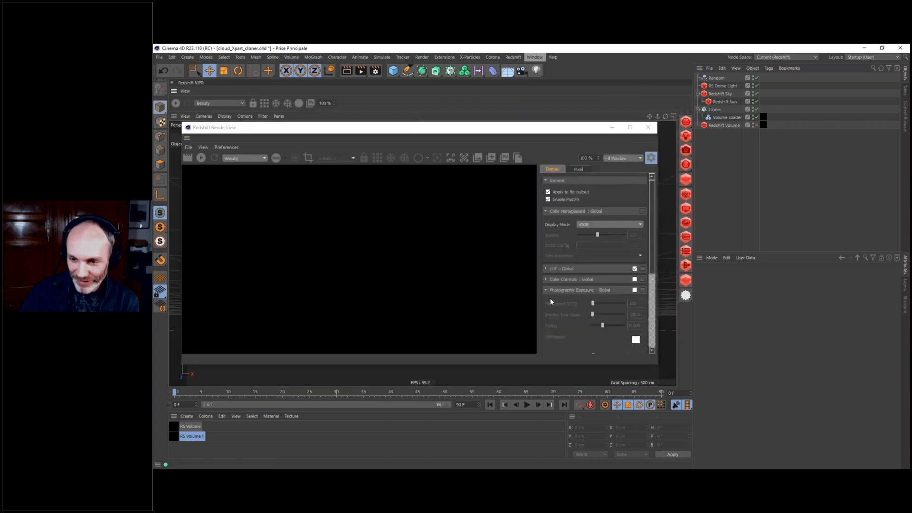
left_click(649, 127)
left_click(758, 225)
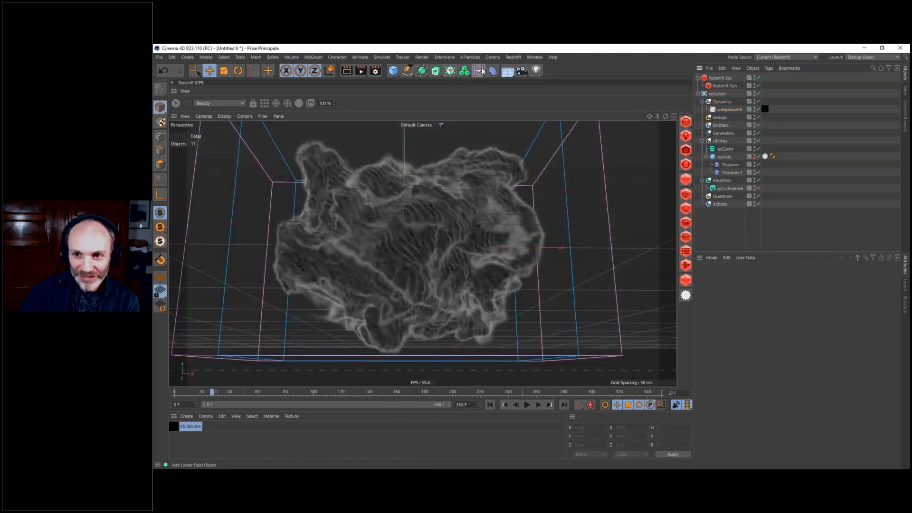
- Return to the cloud_Xpart_cloner.c4d project and try to render the cloned cloud in the Redshift RenderView and the viewport
left_click(535, 57)
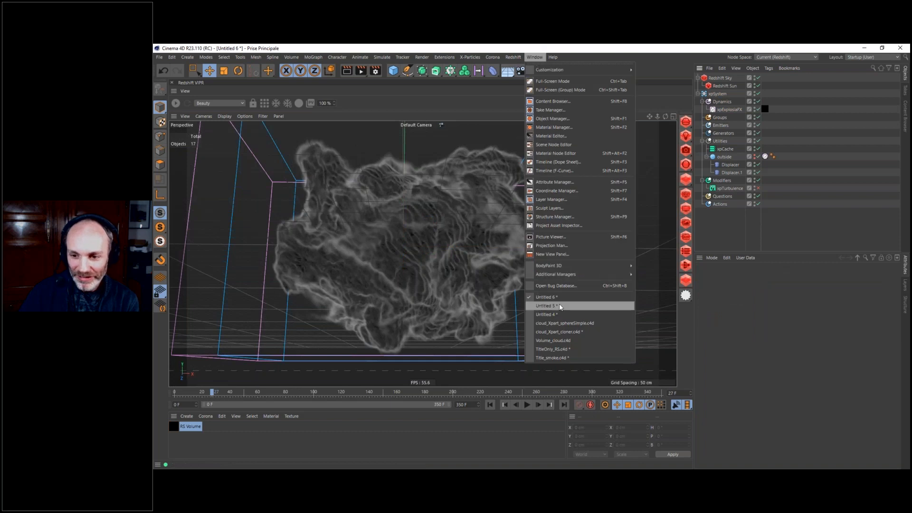
left_click(564, 332)
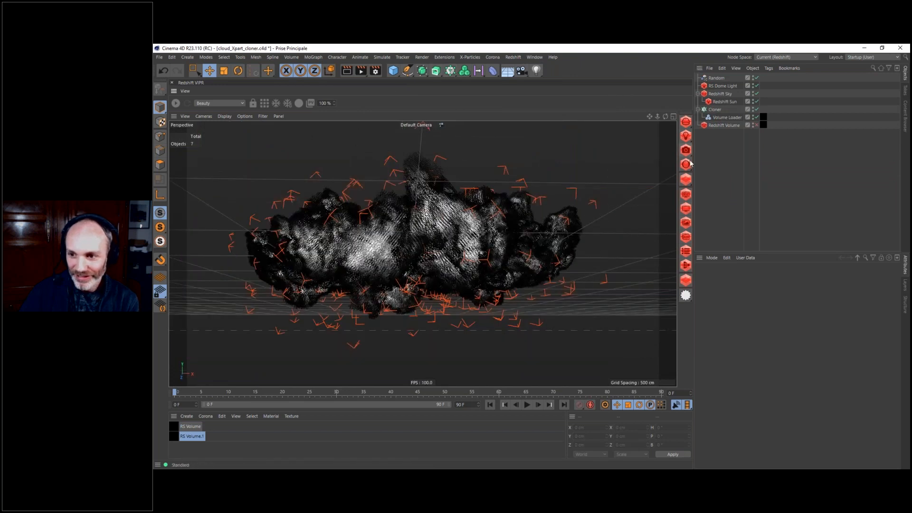
left_click(687, 195)
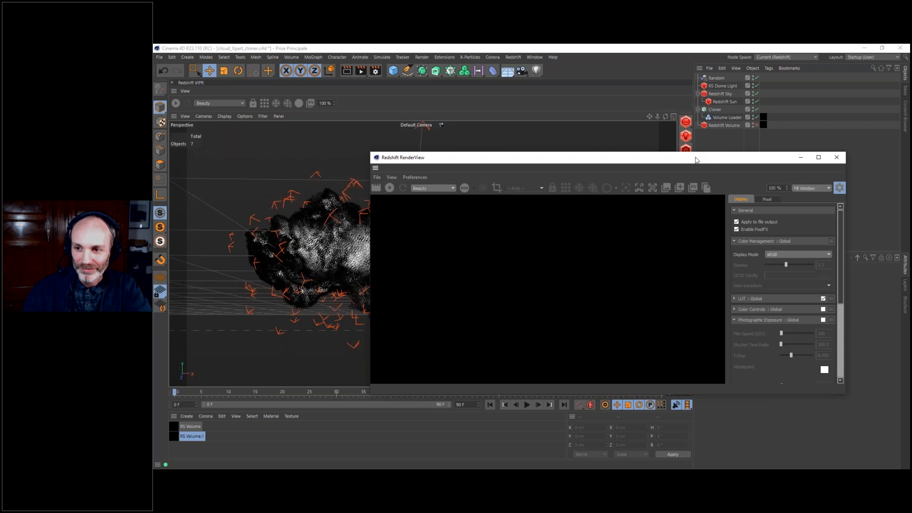
left_click_drag(682, 163, 658, 162)
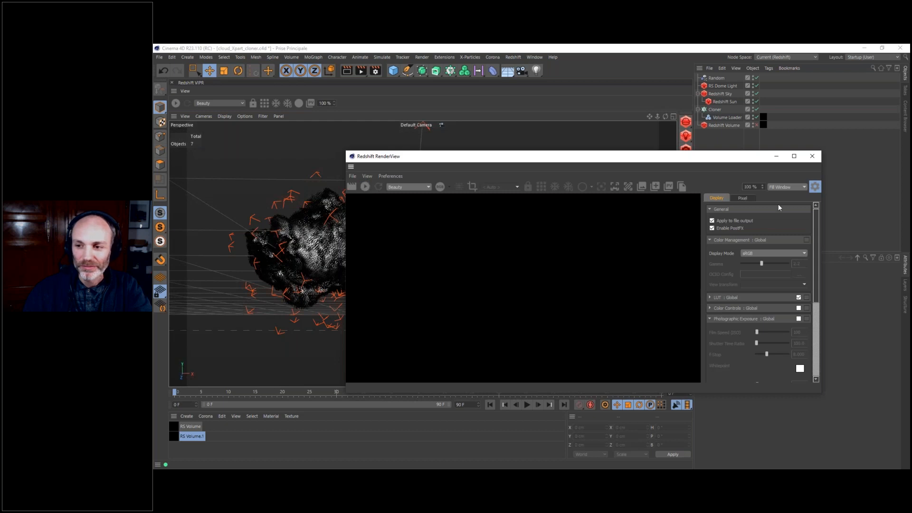
left_click(814, 158)
left_click(176, 103)
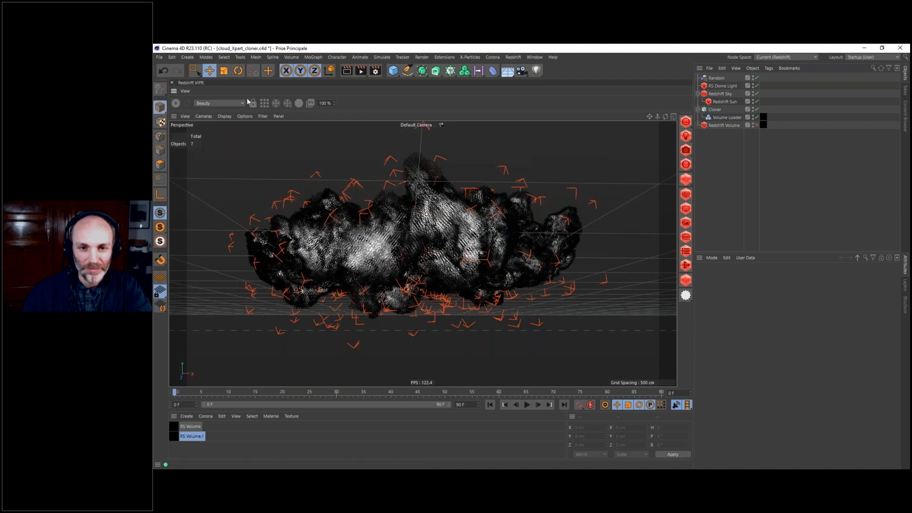
left_click(160, 57)
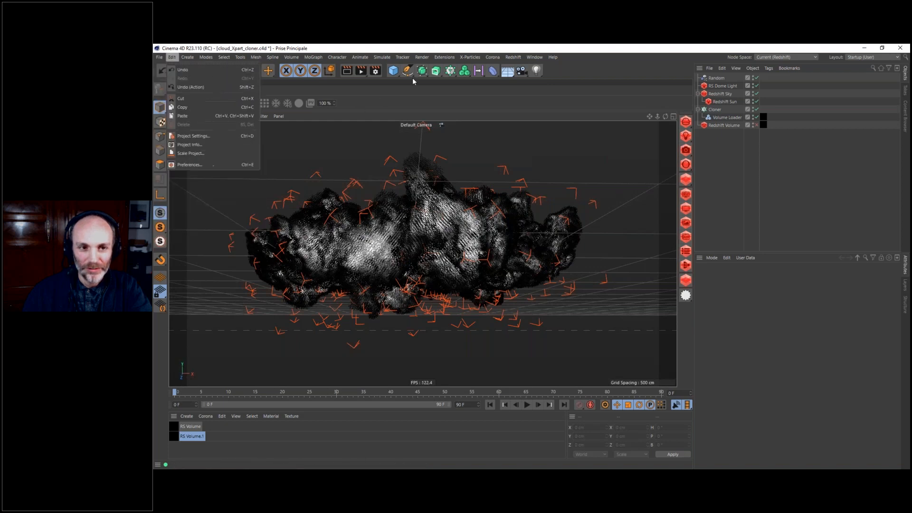
left_click(527, 104)
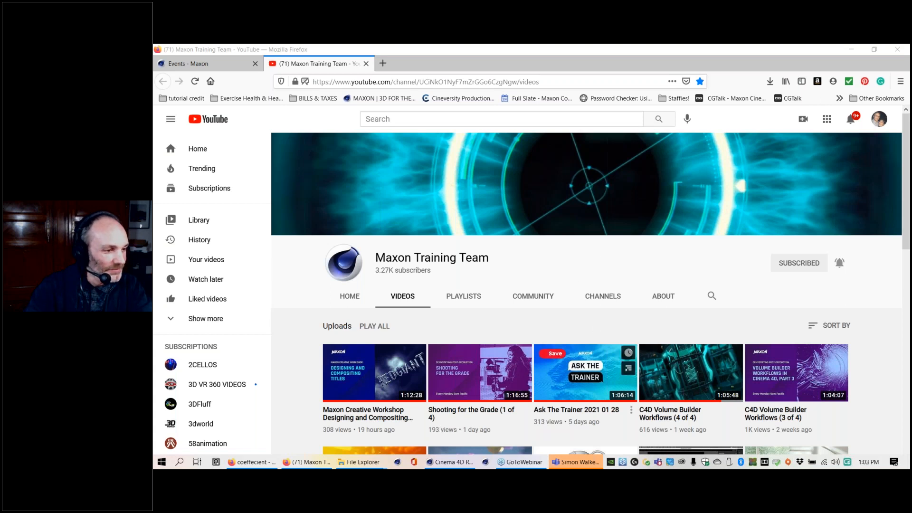
- View the uploads on the Maxon Training Team YouTube channel and browse the upcoming sessions on the Maxon Events page
left_click(335, 120)
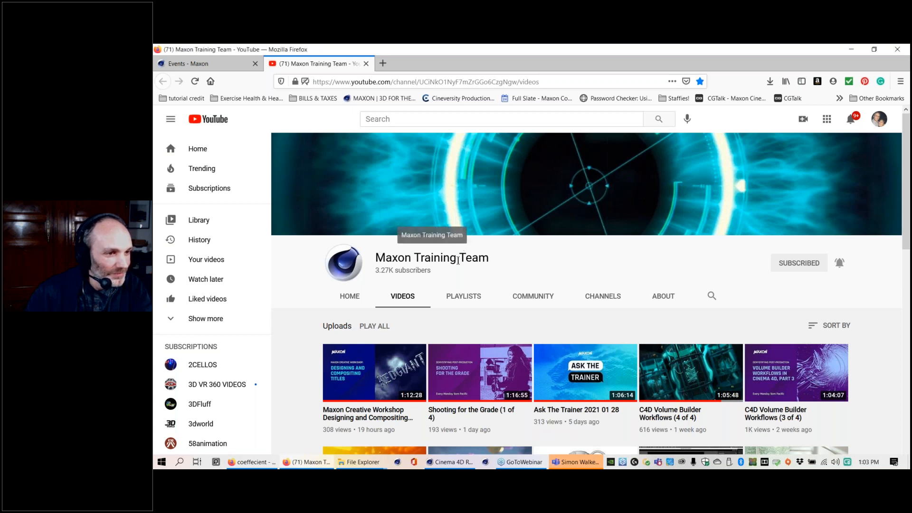
mouse_move(360, 394)
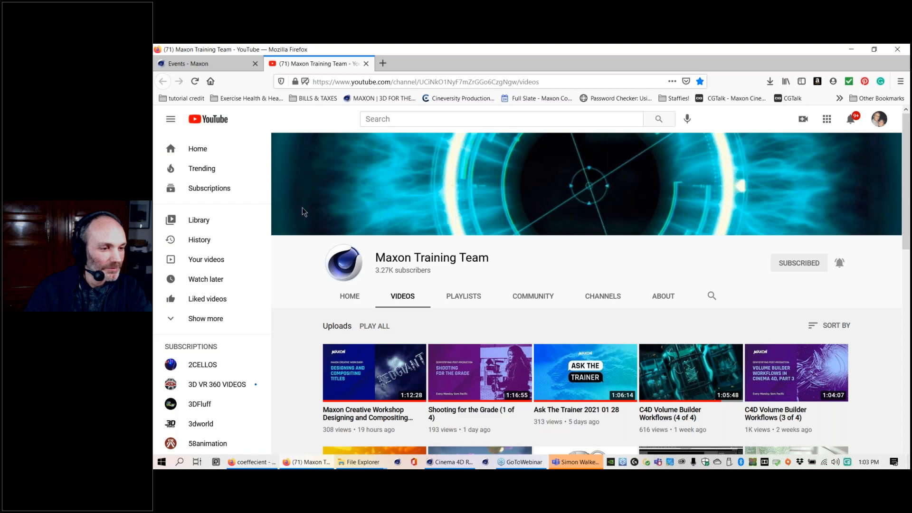
left_click(237, 67)
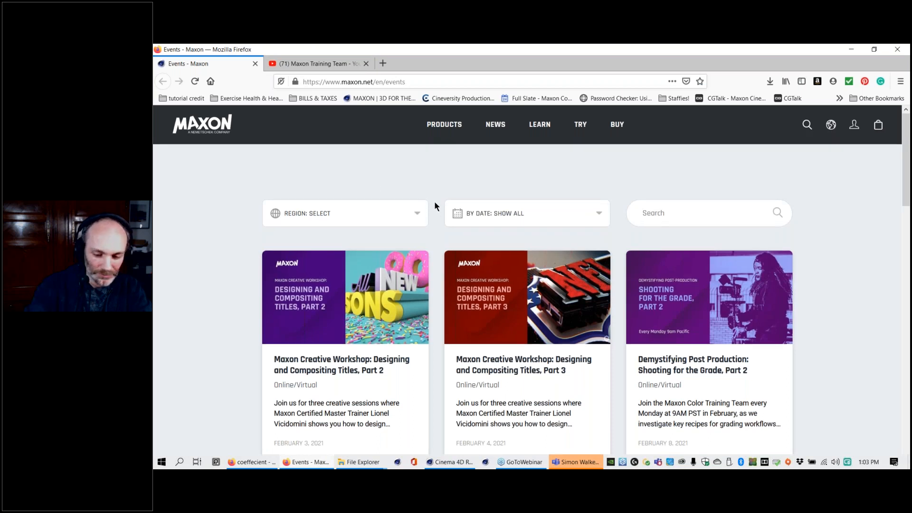
scroll(435, 203, "down", 3)
scroll(435, 201, "down", 6)
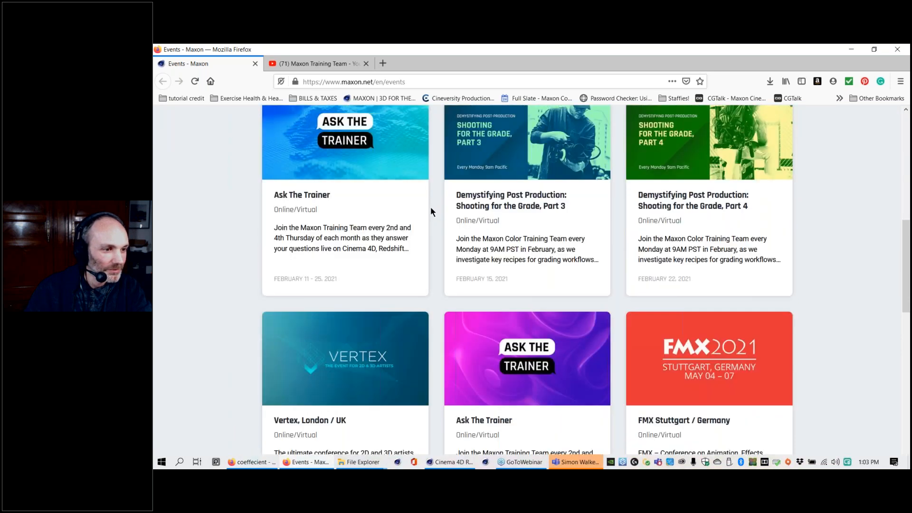
scroll(430, 206, "up", 2)
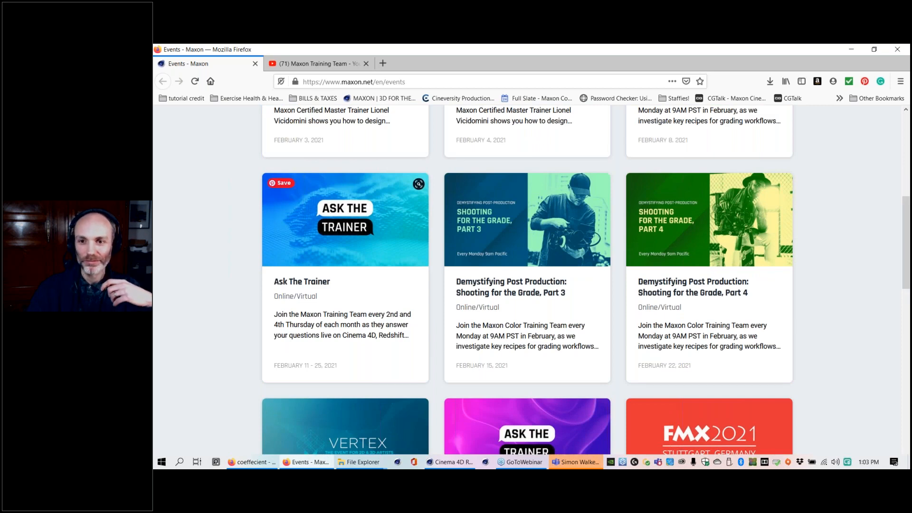
scroll(432, 224, "up", 5)
scroll(432, 229, "up", 2)
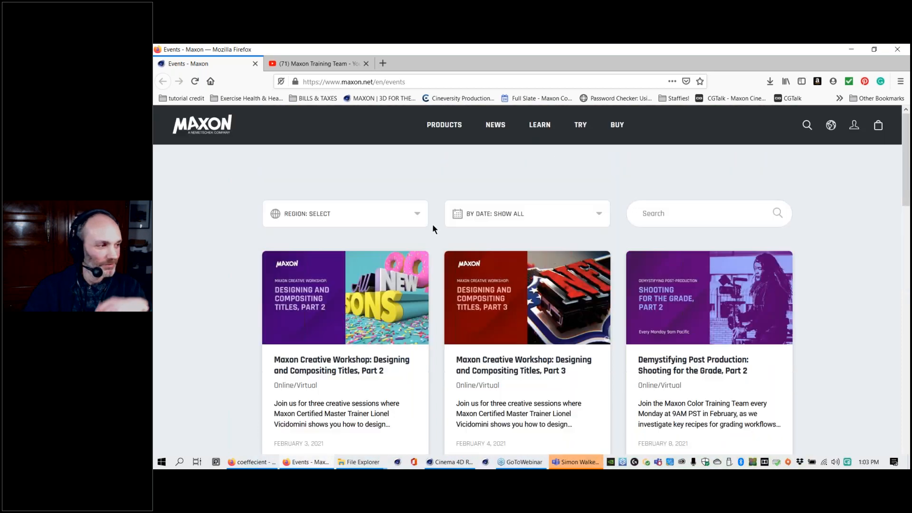